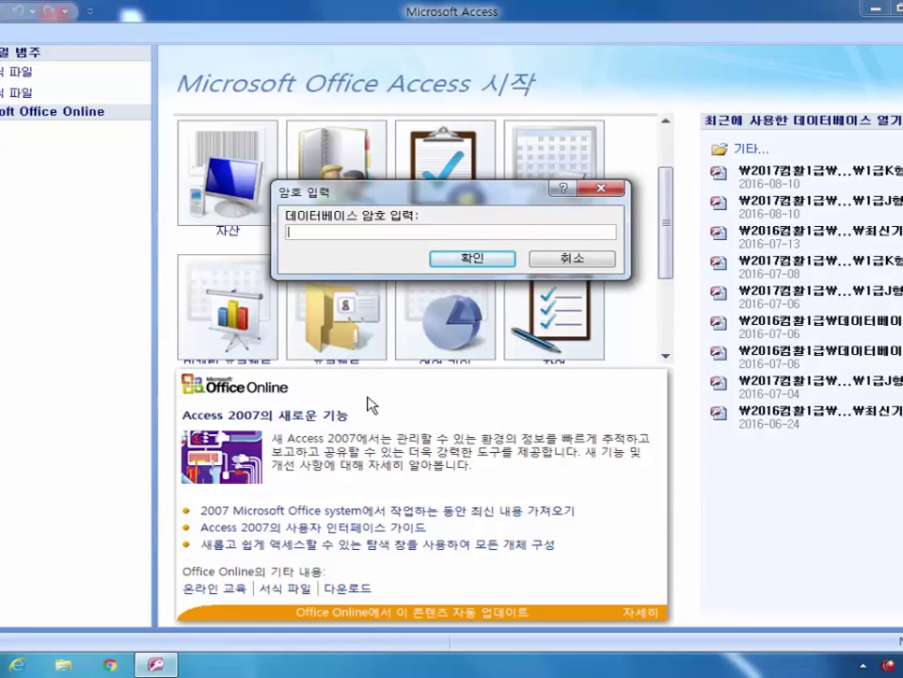
# Step: Enter the database password and confirm it to open 최신기출문제1회
pyautogui.write('ㅓ')
pyautogui.write('****')
pyautogui.click(481, 258)
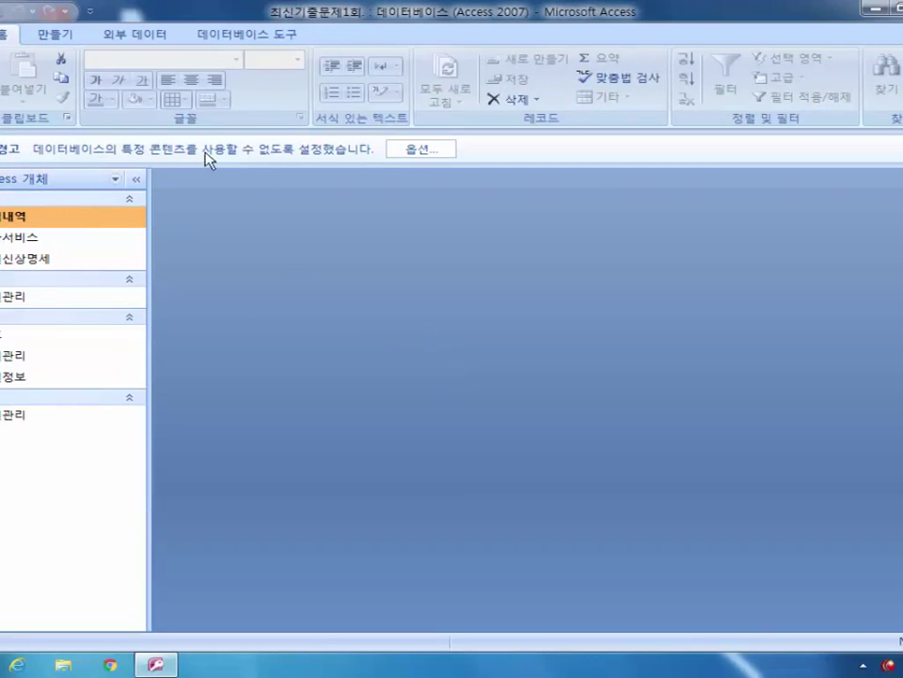
# Step: Enable the blocked content through the security options, choosing 이 콘텐츠 사용
pyautogui.click(424, 150)
pyautogui.click(279, 374)
pyautogui.click(557, 498)
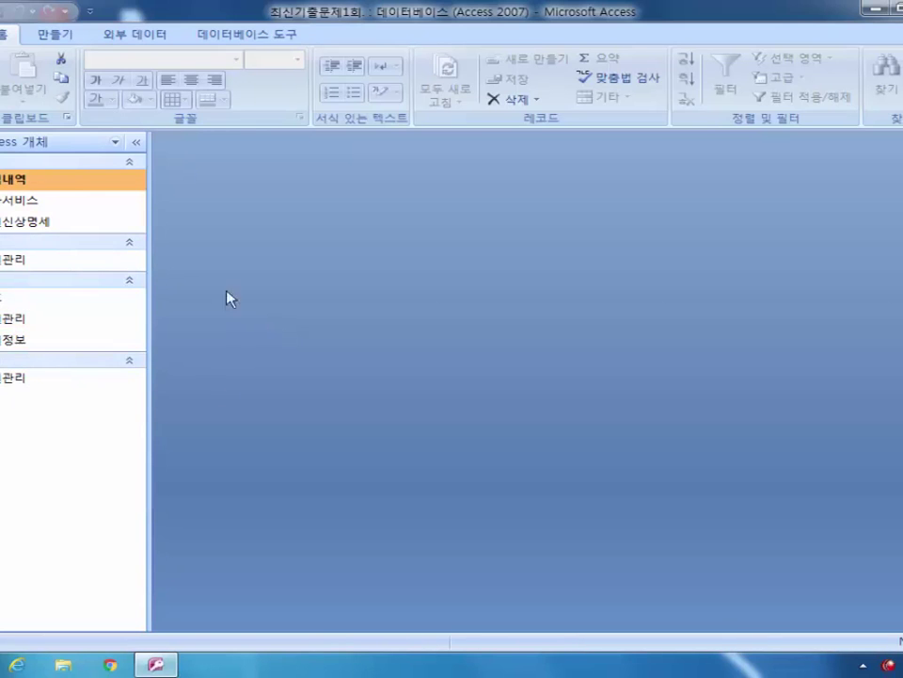
pyautogui.rightClick(43, 185)
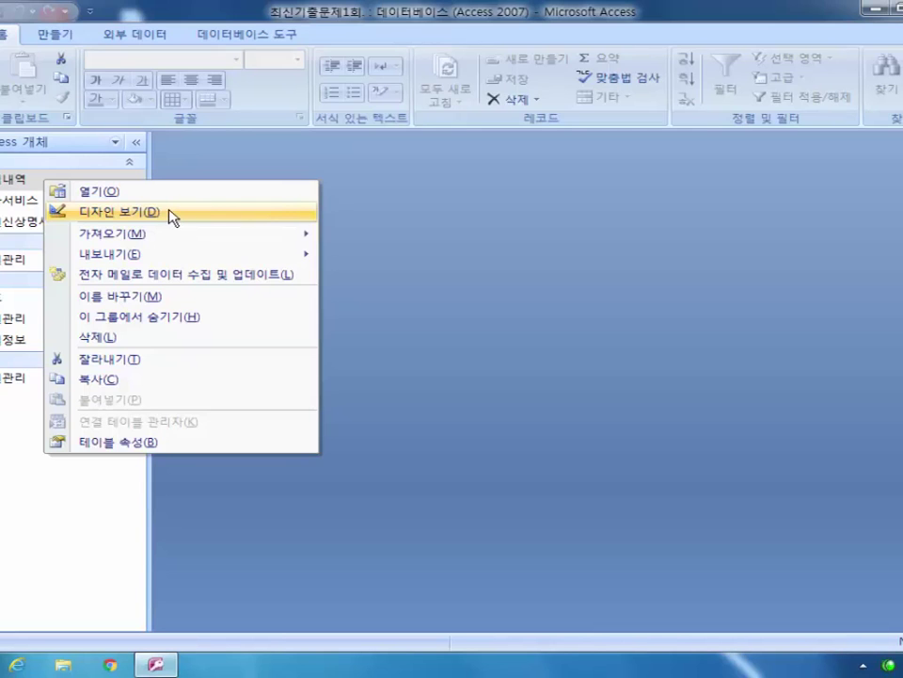
pyautogui.press('Escape')
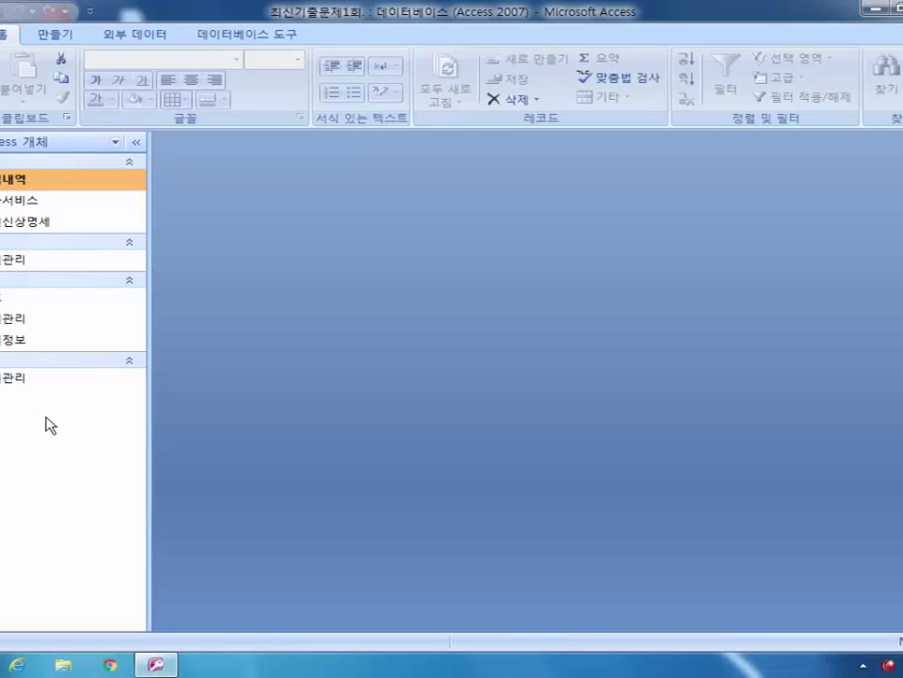
# Step: Open 가입내역 in design view, close it, then open its datasheet
pyautogui.rightClick(81, 183)
pyautogui.click(125, 207)
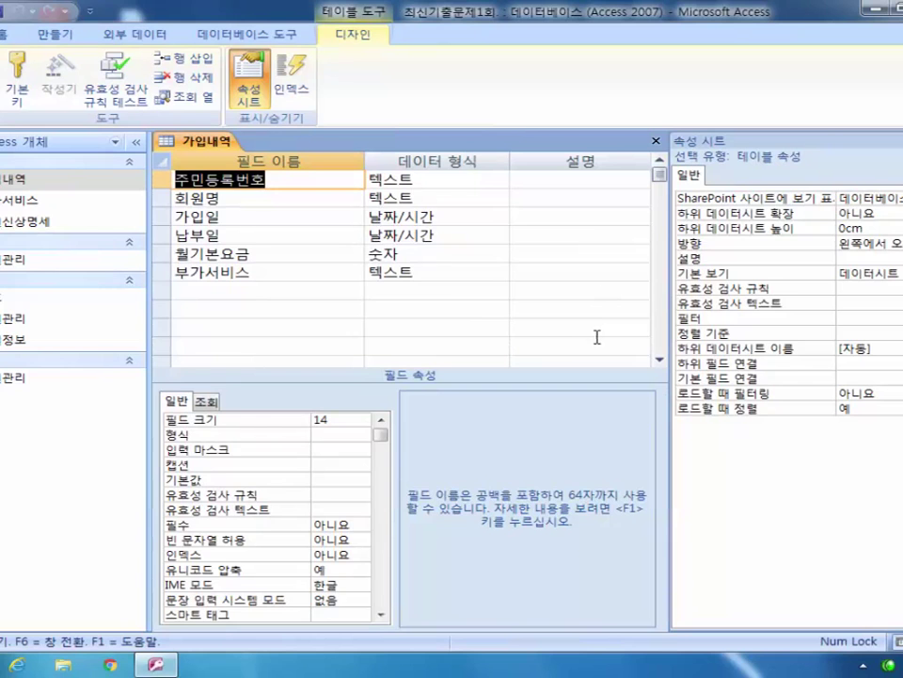
pyautogui.click(656, 140)
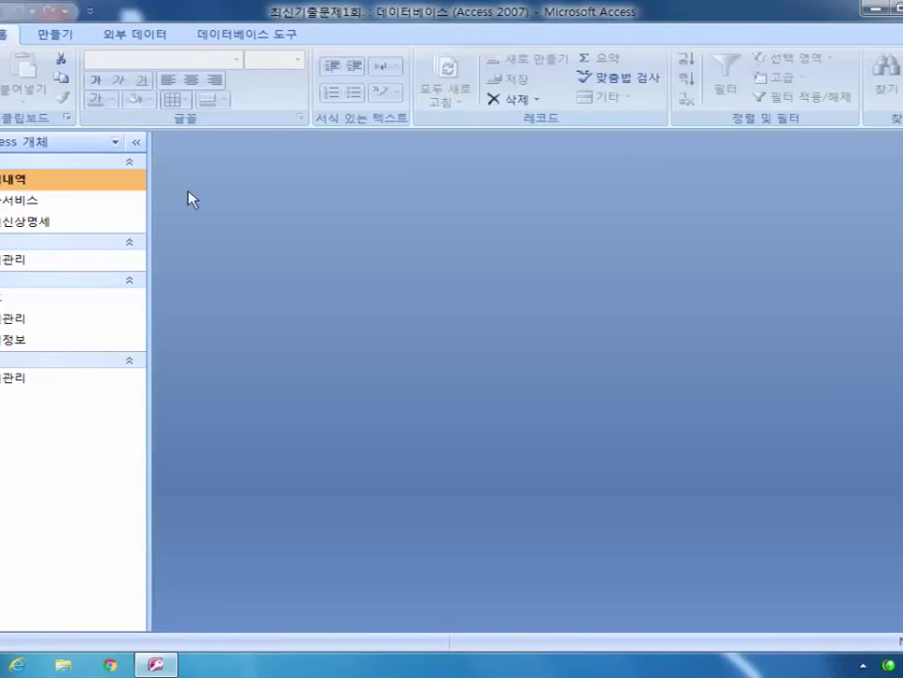
pyautogui.doubleClick(19, 185)
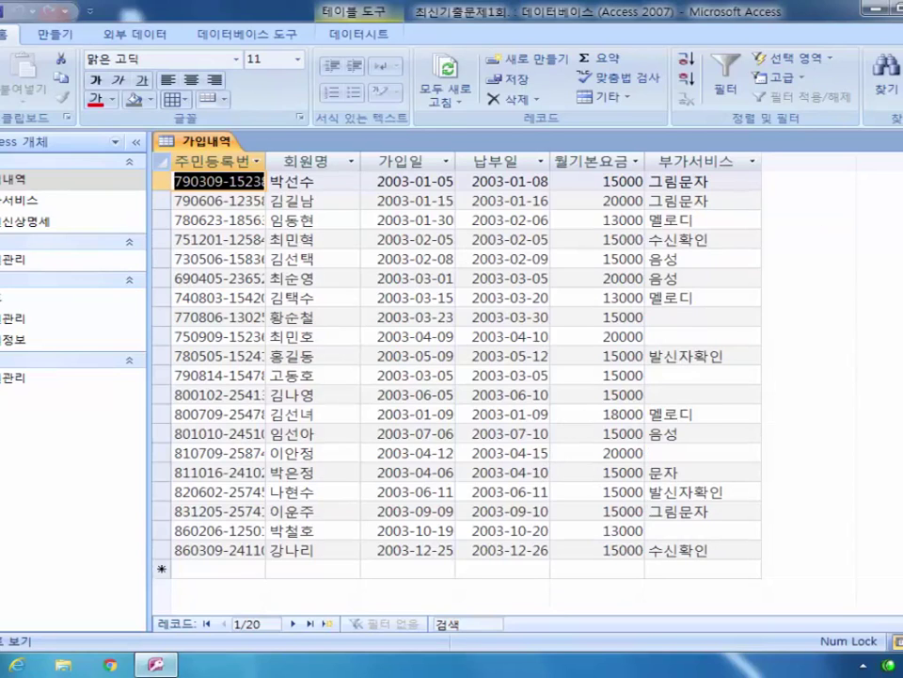
pyautogui.hotkey('ctrl', 'F4')
pyautogui.rightClick(28, 181)
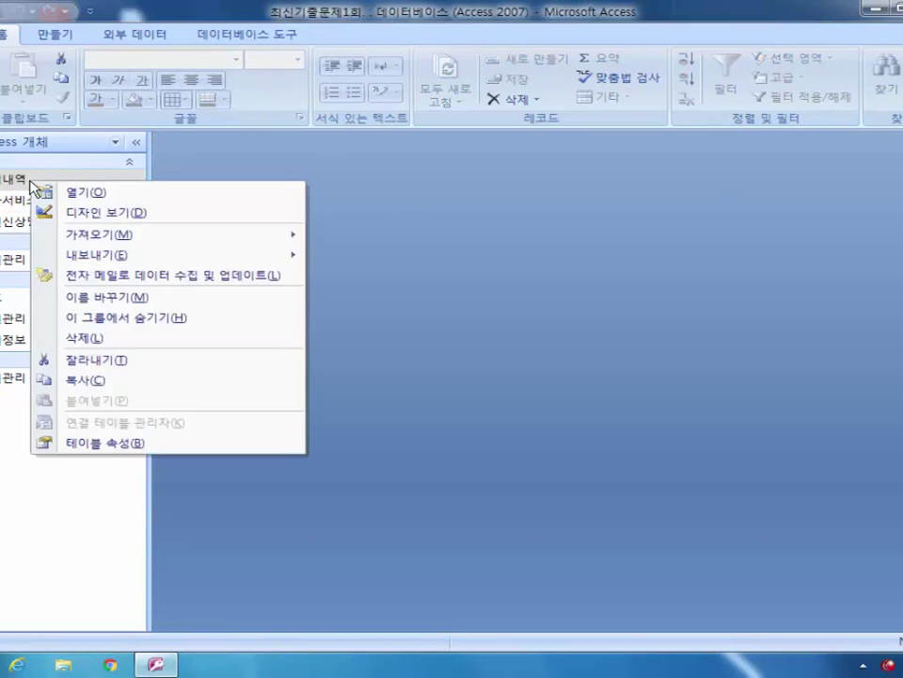
pyautogui.click(89, 194)
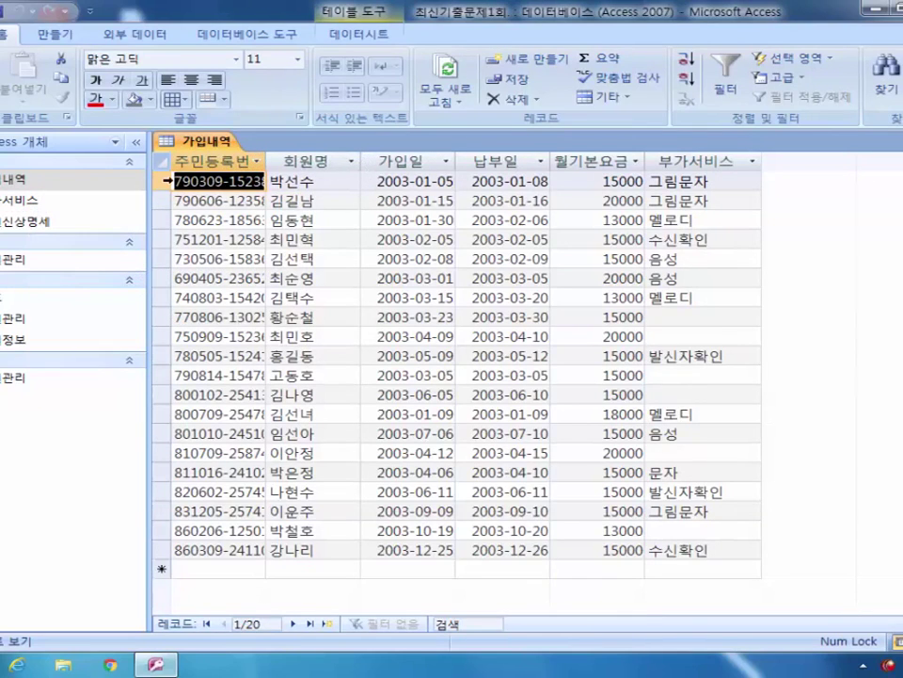
# Step: Browse the records, selecting the first six rows and the 주민등록번호 column
pyautogui.click(165, 180)
pyautogui.click(163, 201)
pyautogui.click(161, 219)
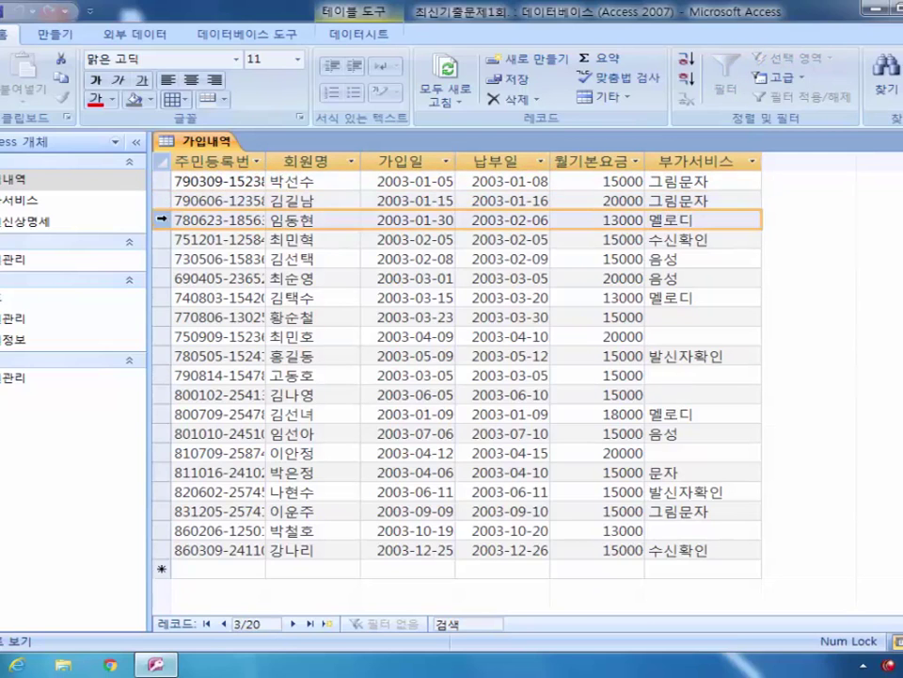
pyautogui.click(162, 239)
pyautogui.click(160, 258)
pyautogui.click(157, 277)
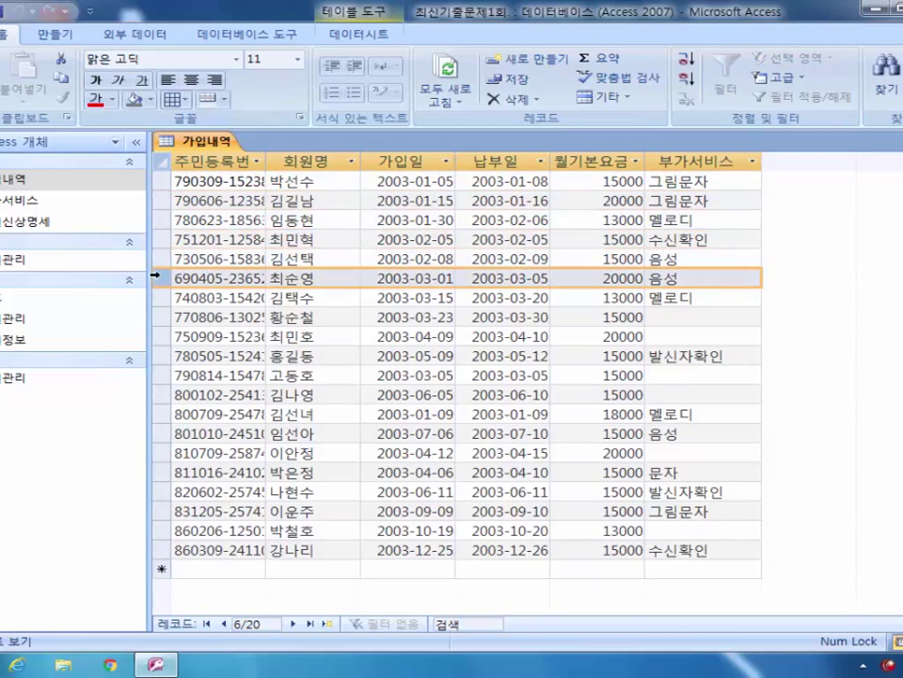
pyautogui.click(215, 161)
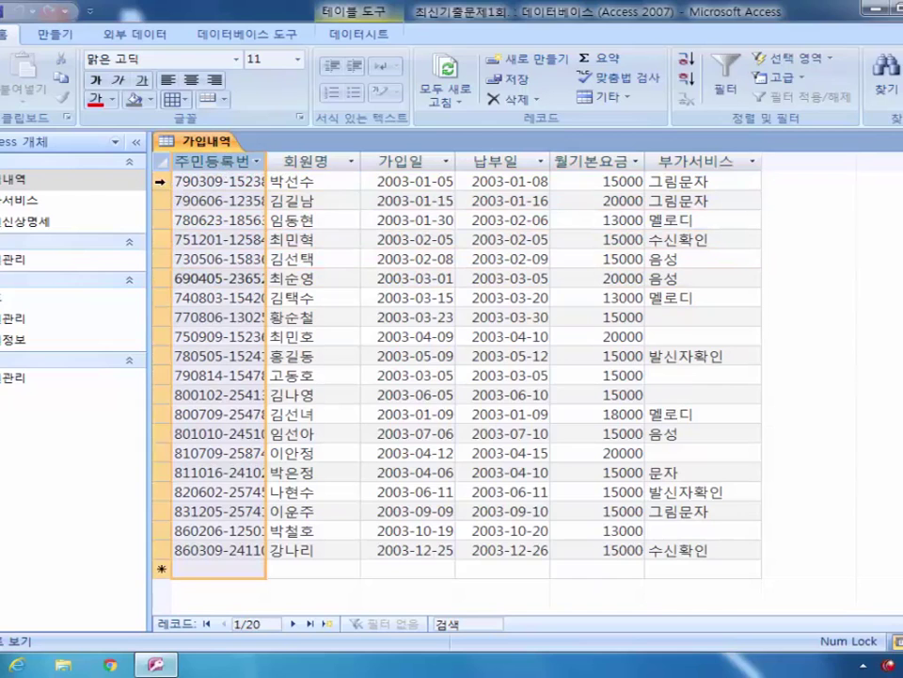
pyautogui.click(121, 136)
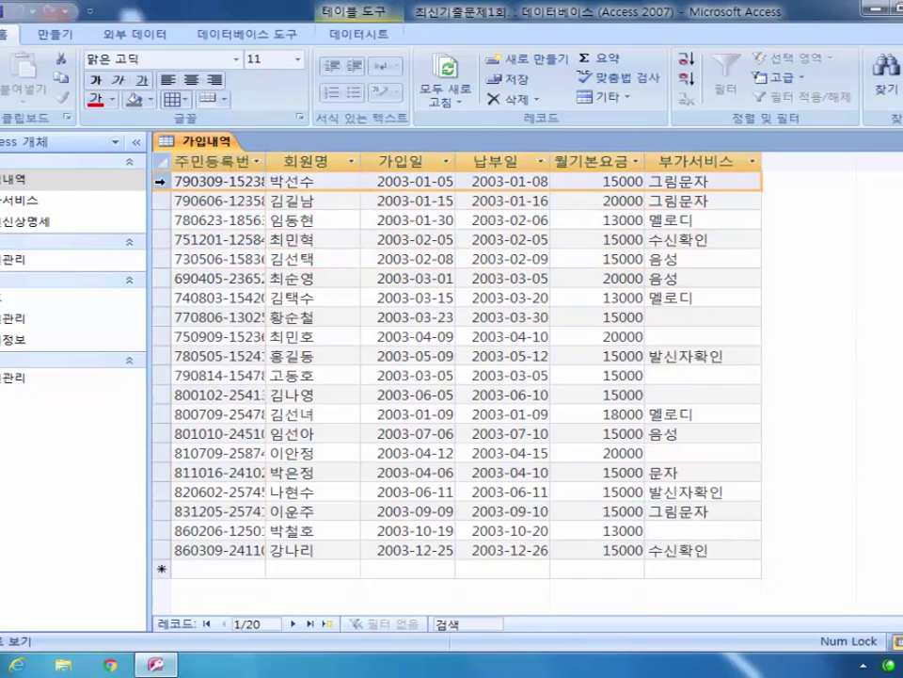
pyautogui.click(212, 160)
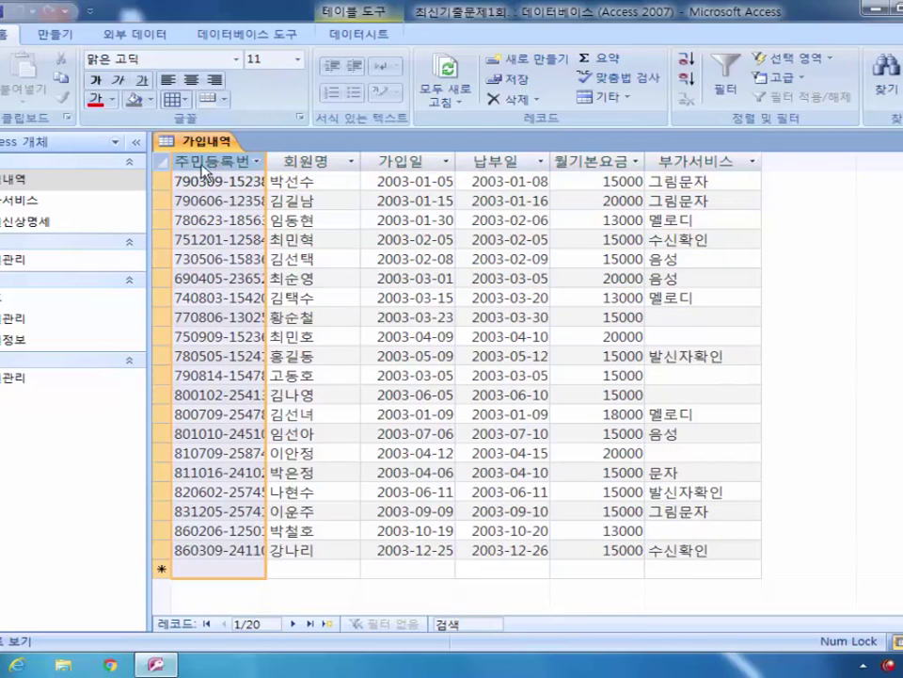
pyautogui.click(215, 200)
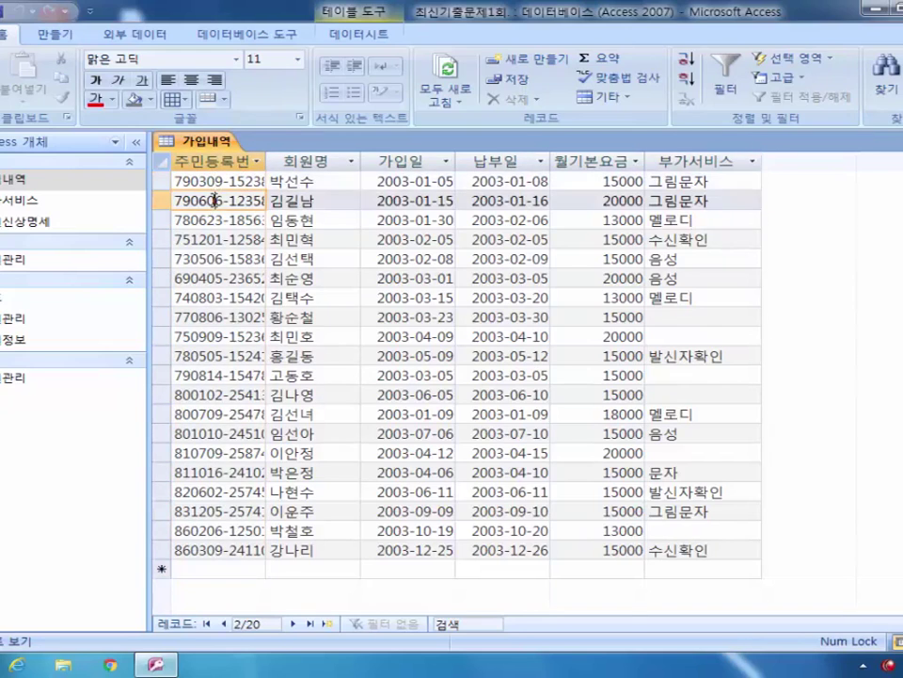
pyautogui.click(215, 219)
pyautogui.click(215, 239)
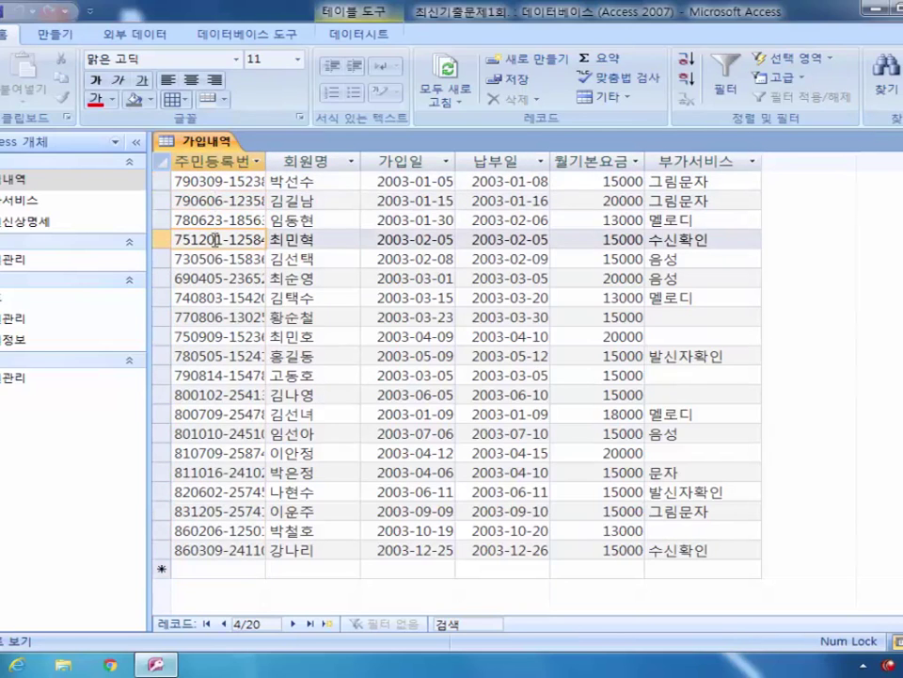
# Step: Open 가입내역 in design view and set 주민등록번호 as its 기본 키
pyautogui.rightClick(48, 179)
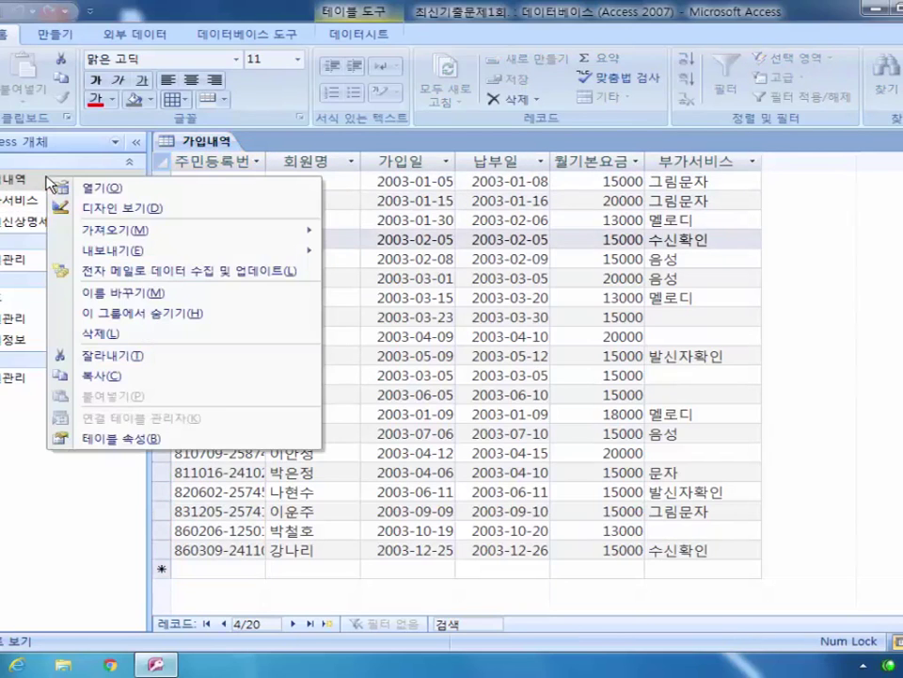
pyautogui.click(131, 208)
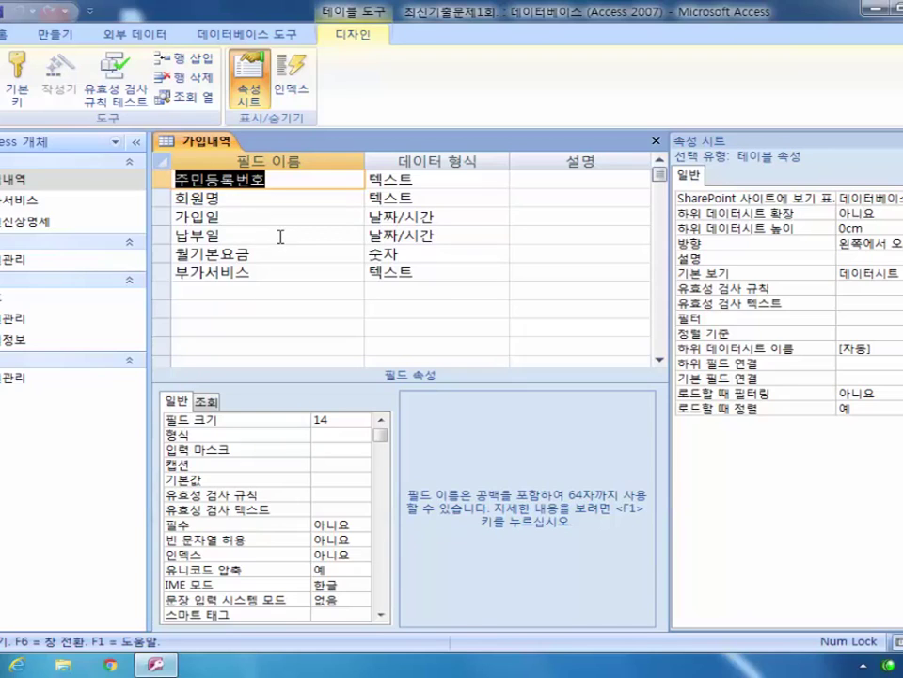
pyautogui.click(163, 182)
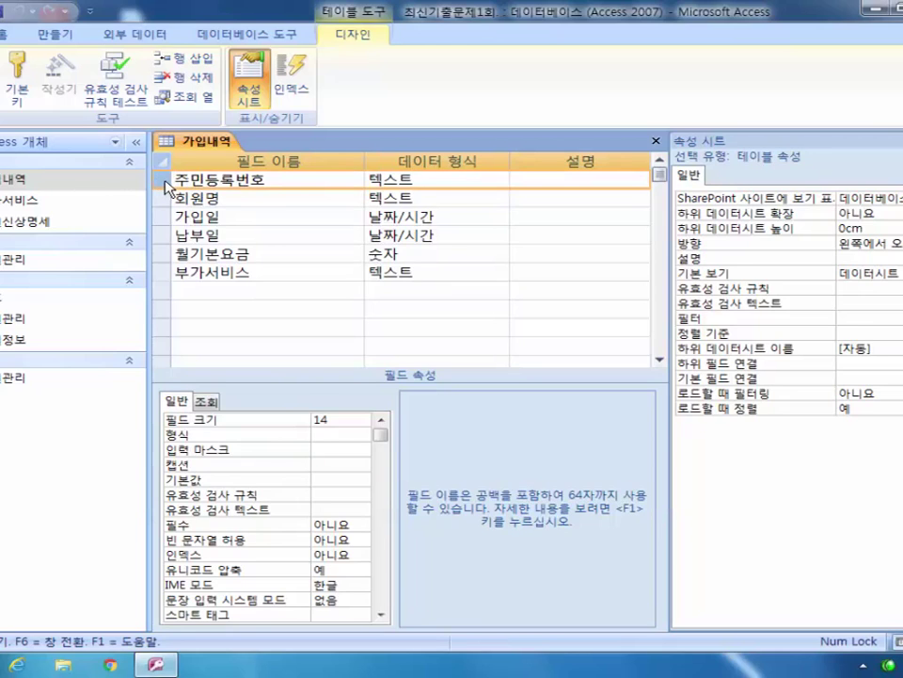
pyautogui.rightClick(165, 181)
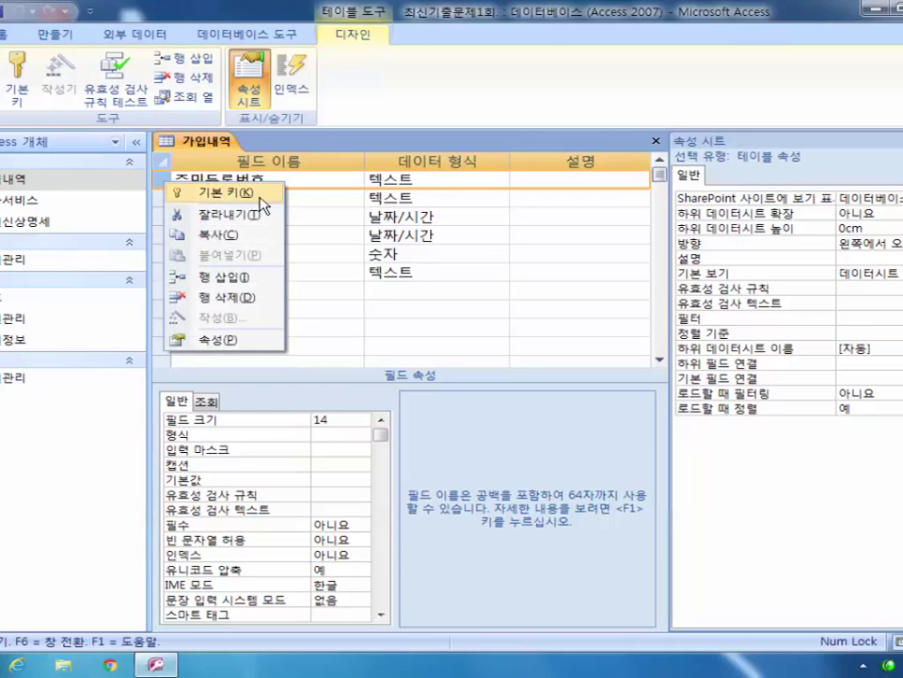
pyautogui.click(416, 107)
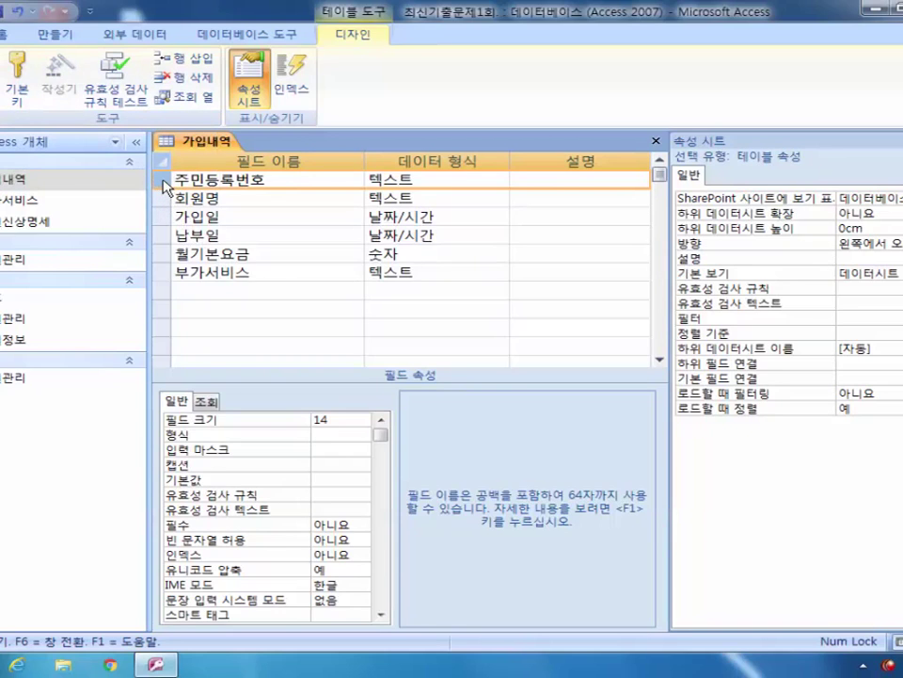
pyautogui.click(33, 110)
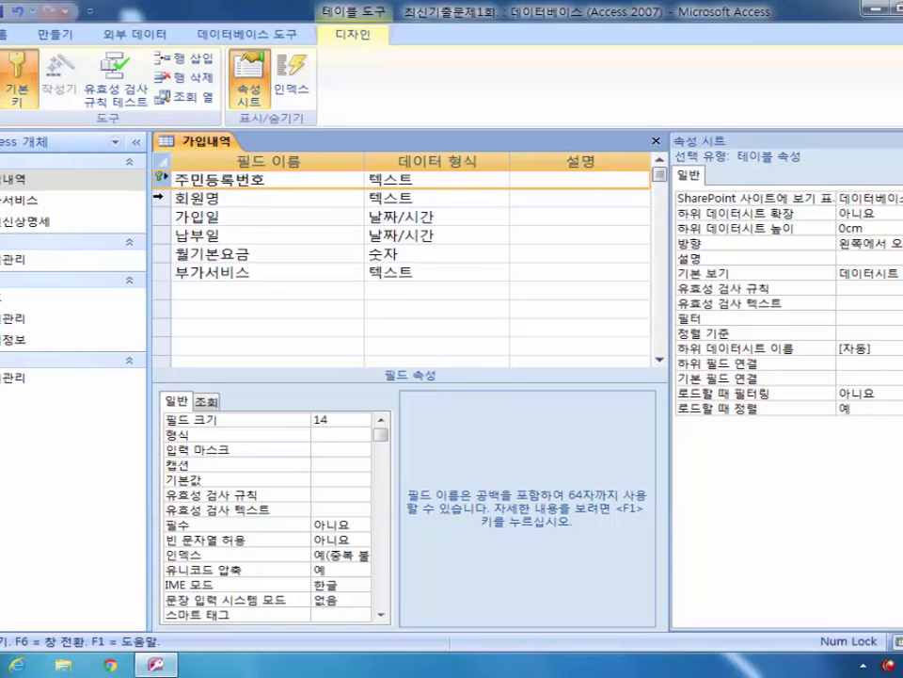
pyautogui.click(178, 199)
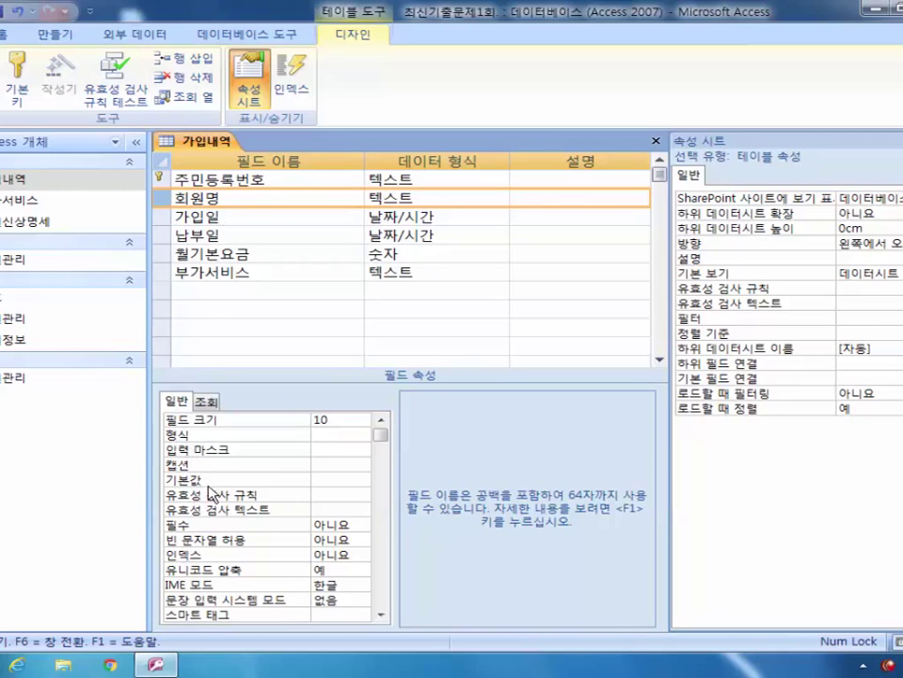
# Step: Set the 회원명 field's 필수 property to 예
pyautogui.click(316, 523)
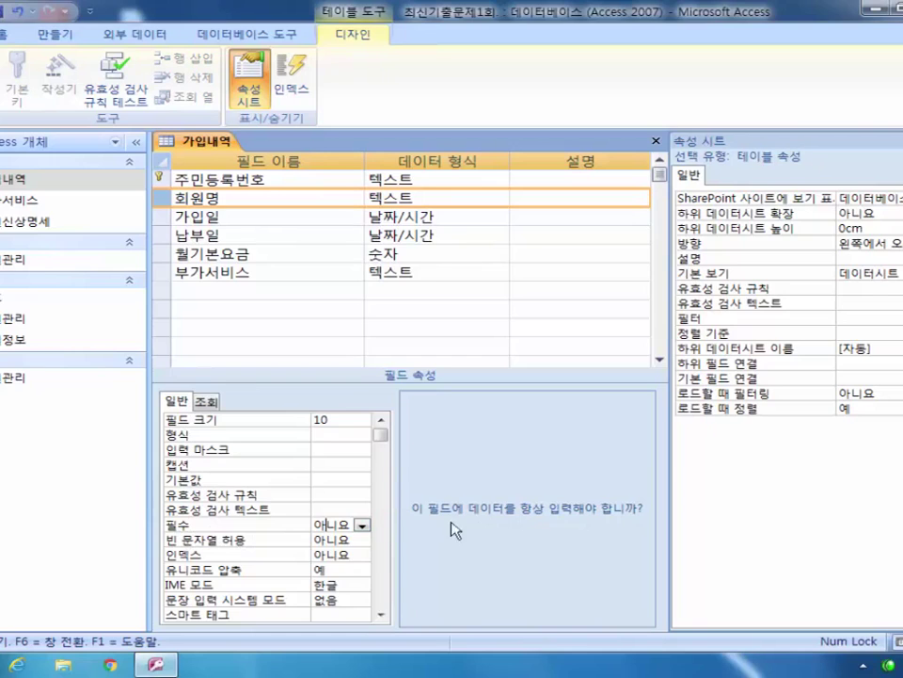
pyautogui.click(363, 525)
pyautogui.click(334, 539)
pyautogui.click(161, 202)
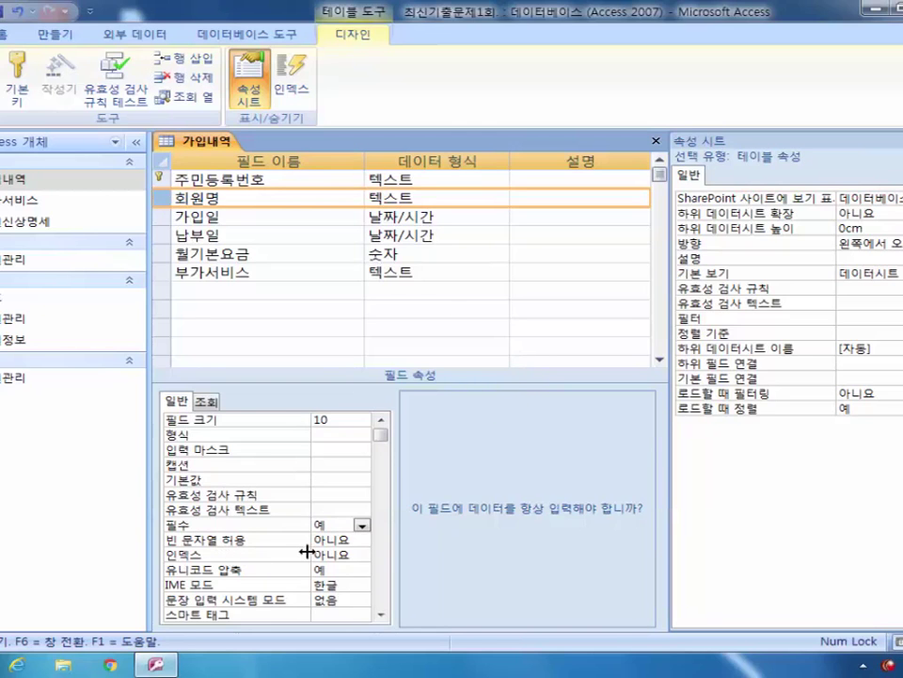
# Step: Set the 회원명 인덱스 property to 예(중복 가능)
pyautogui.click(329, 555)
pyautogui.click(362, 555)
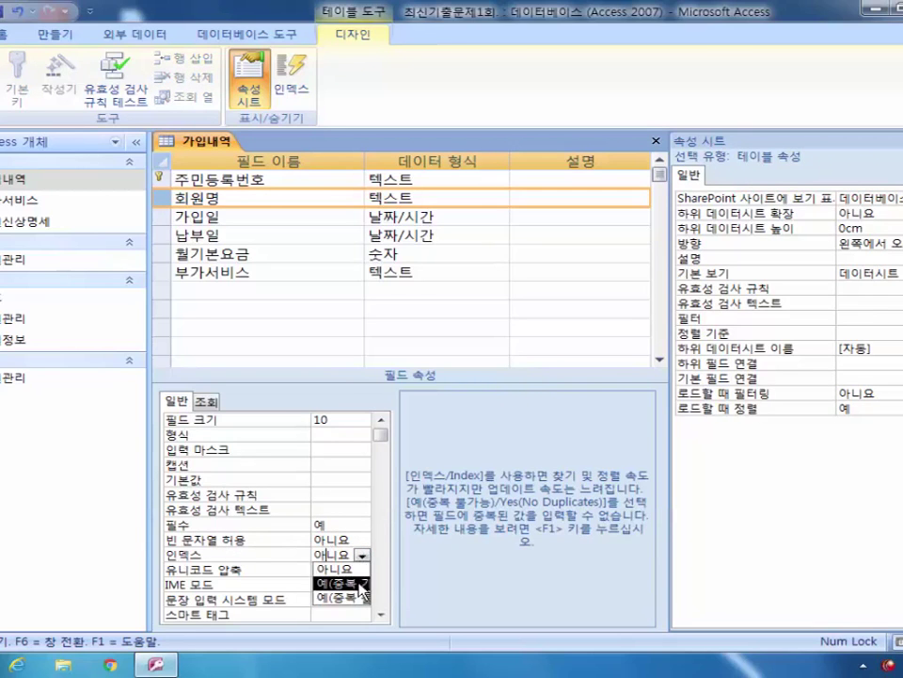
pyautogui.click(367, 570)
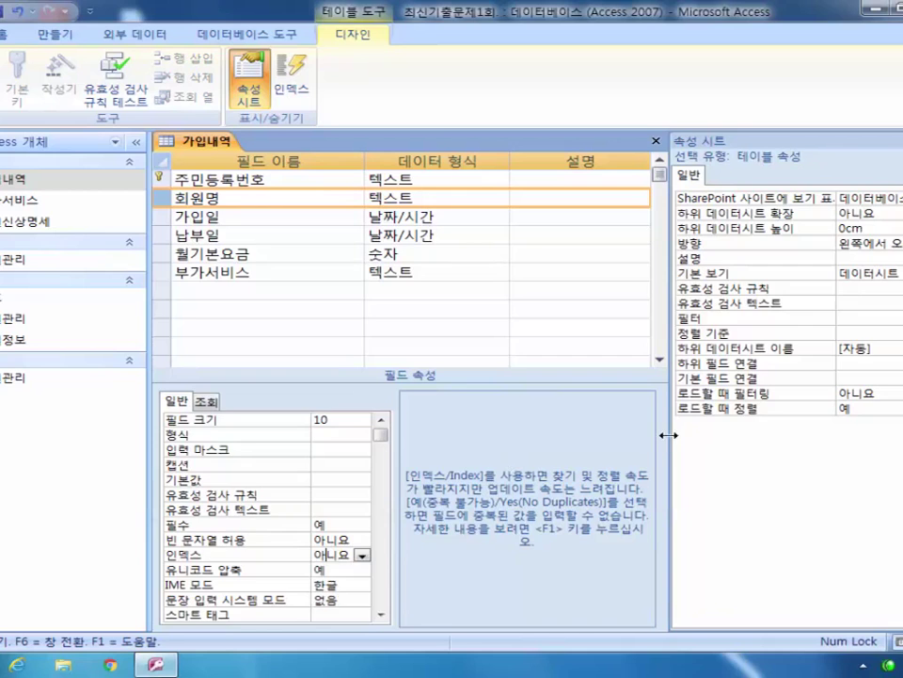
pyautogui.moveTo(671, 429); pyautogui.dragTo(743, 434)
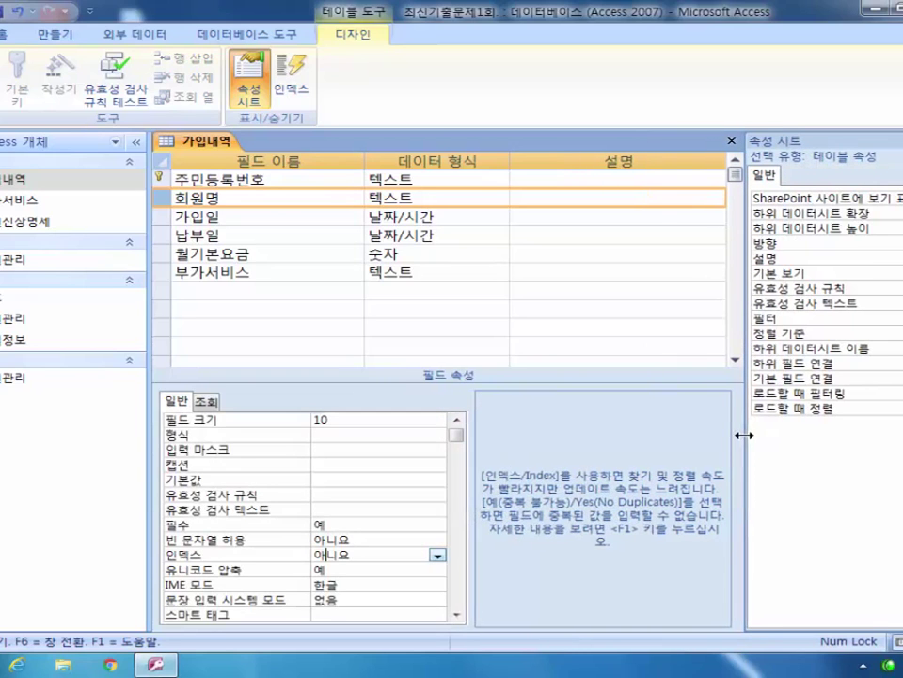
pyautogui.click(437, 555)
pyautogui.click(414, 583)
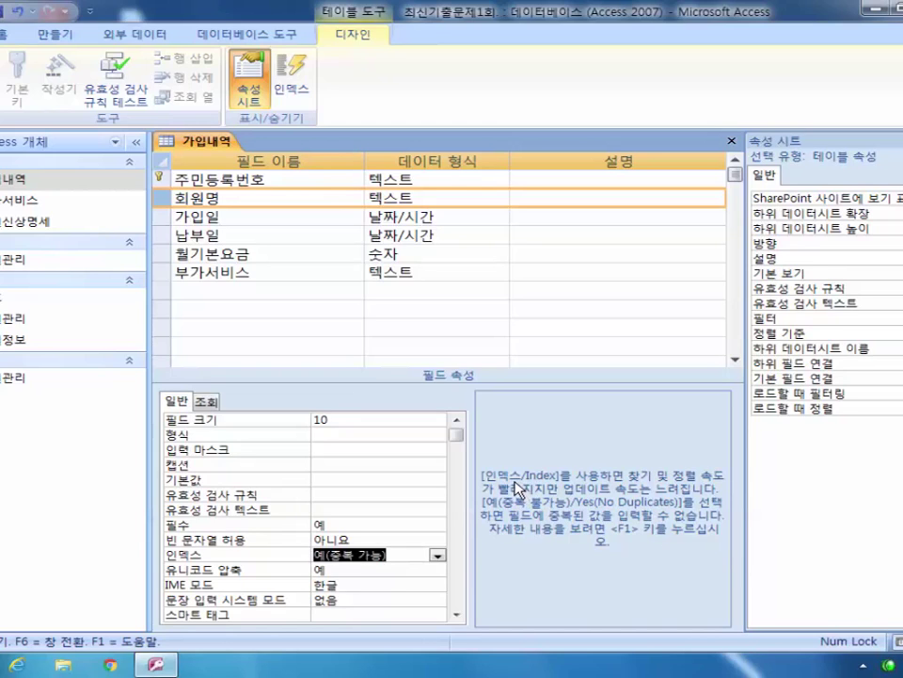
pyautogui.click(161, 255)
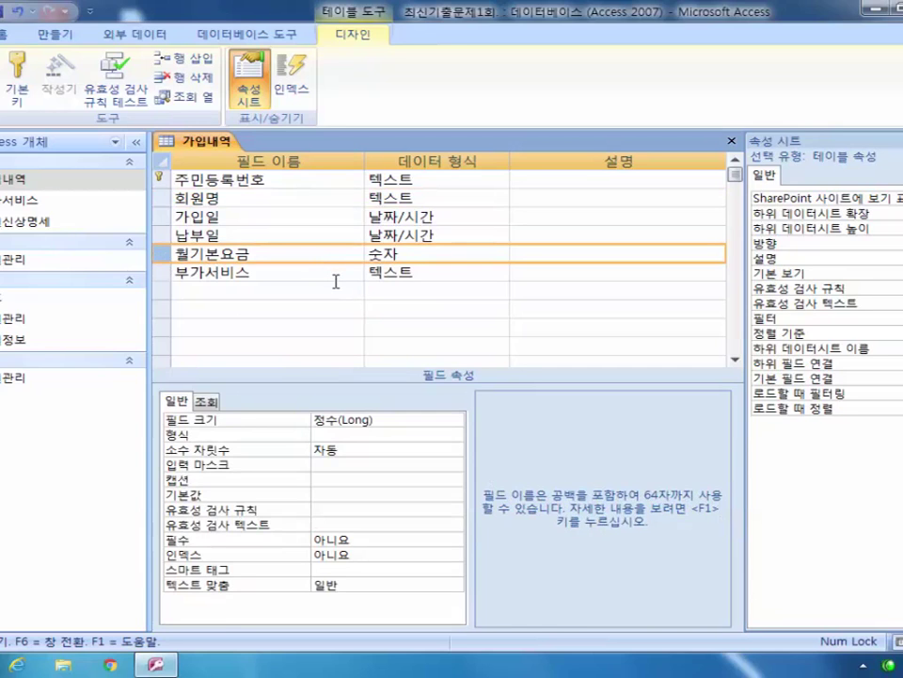
# Step: Give 월기본요금 a default value of 15000 and a validation rule of >0
pyautogui.click(329, 496)
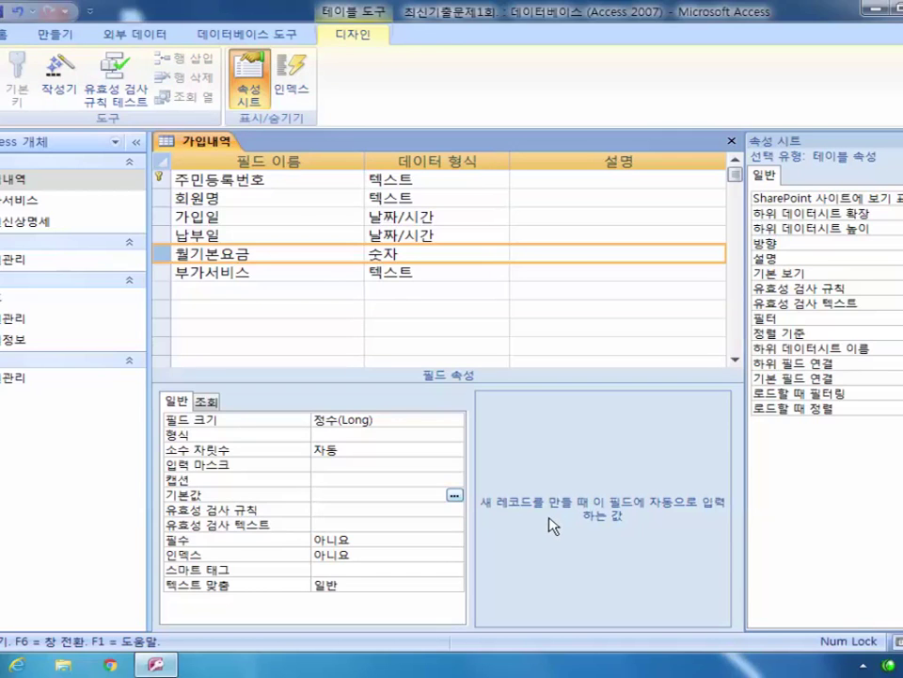
pyautogui.write('15000')
pyautogui.click(346, 511)
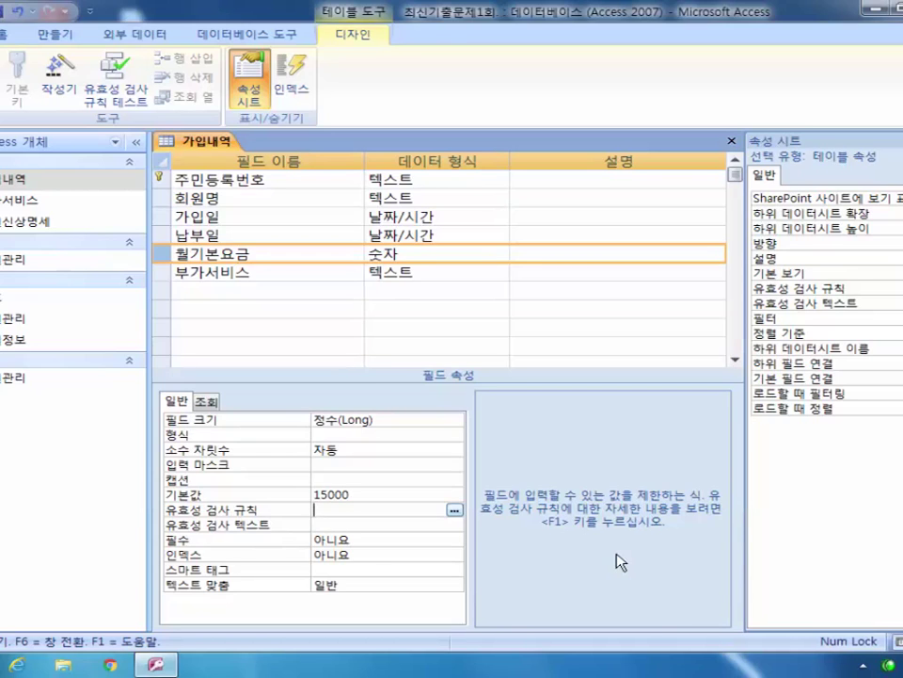
pyautogui.write('>0')
# Step: Close and save the 가입내역 design, testing existing data against the new rule
pyautogui.click(731, 141)
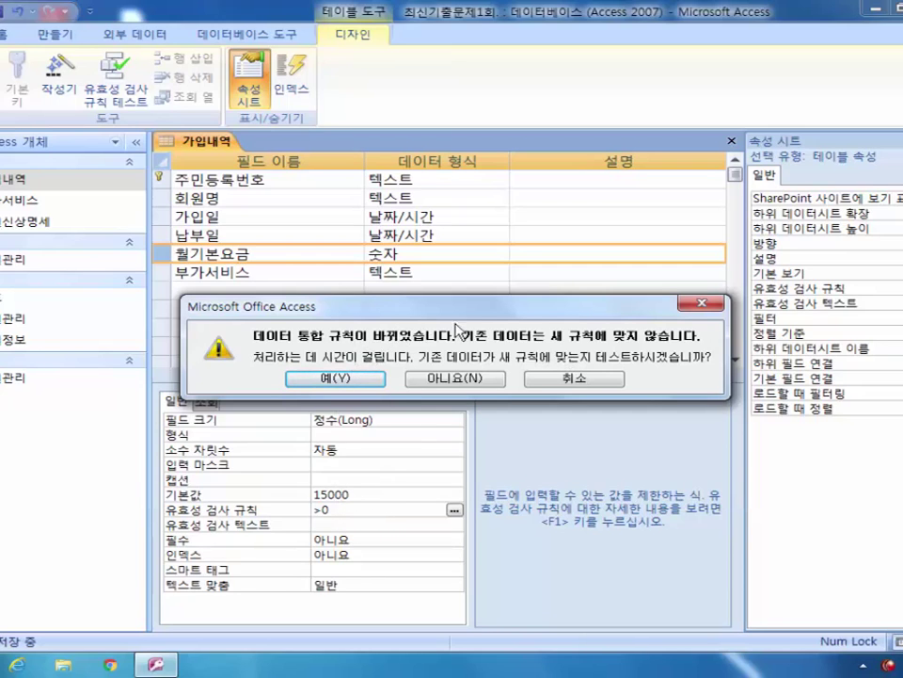
pyautogui.click(364, 379)
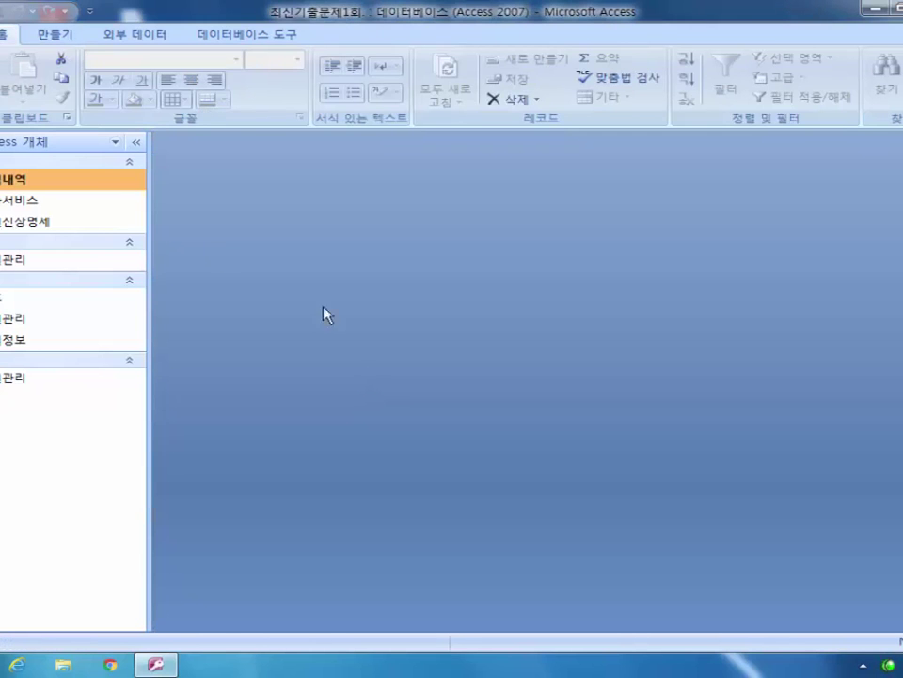
pyautogui.doubleClick(41, 180)
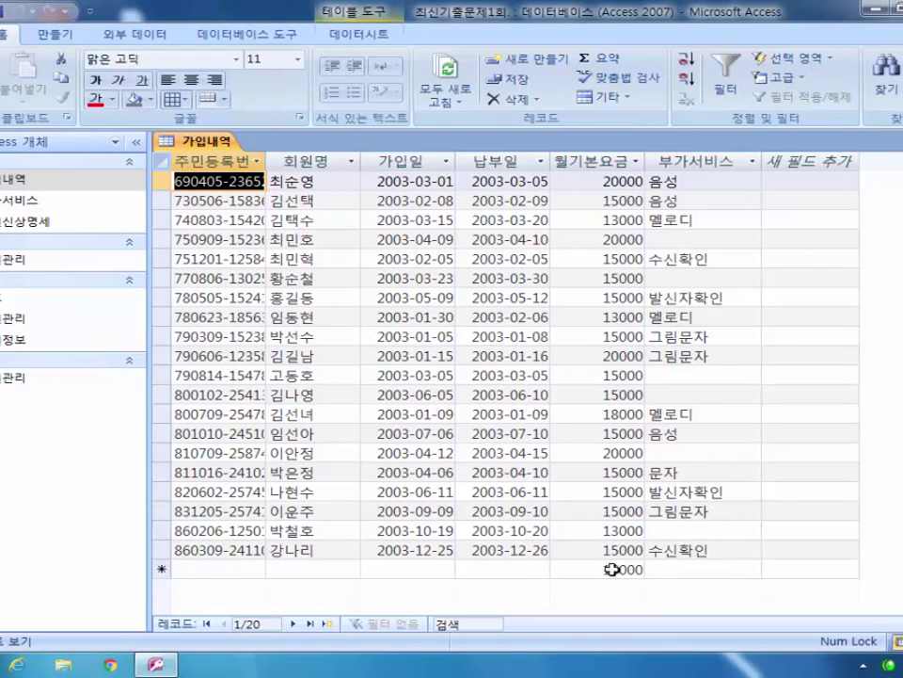
pyautogui.hotkey('ctrl', 'w')
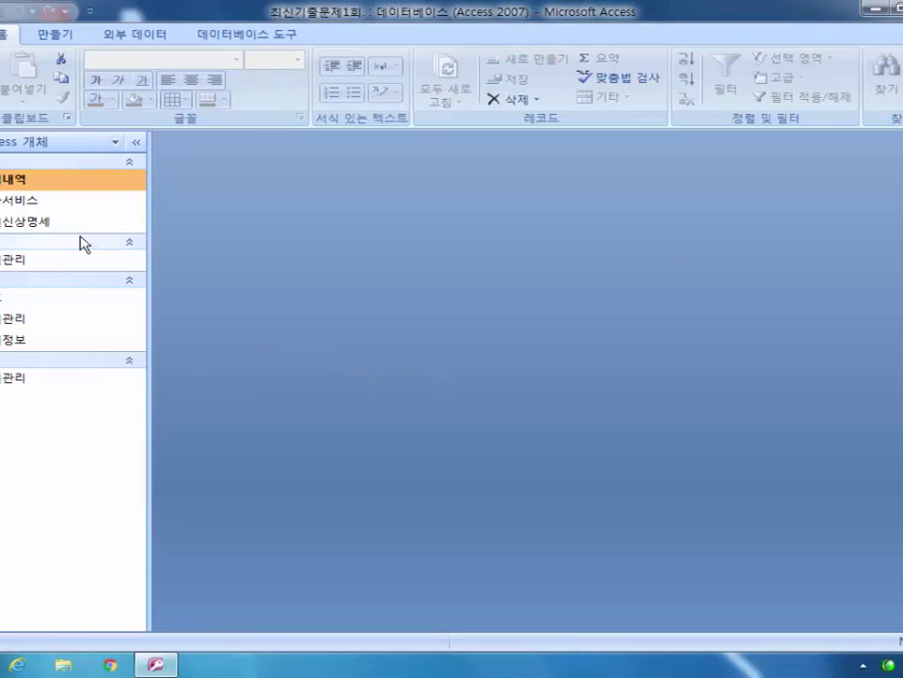
# Step: Reopen 가입내역 in design view and select the 부가서비스 field
pyautogui.rightClick(41, 181)
pyautogui.click(109, 210)
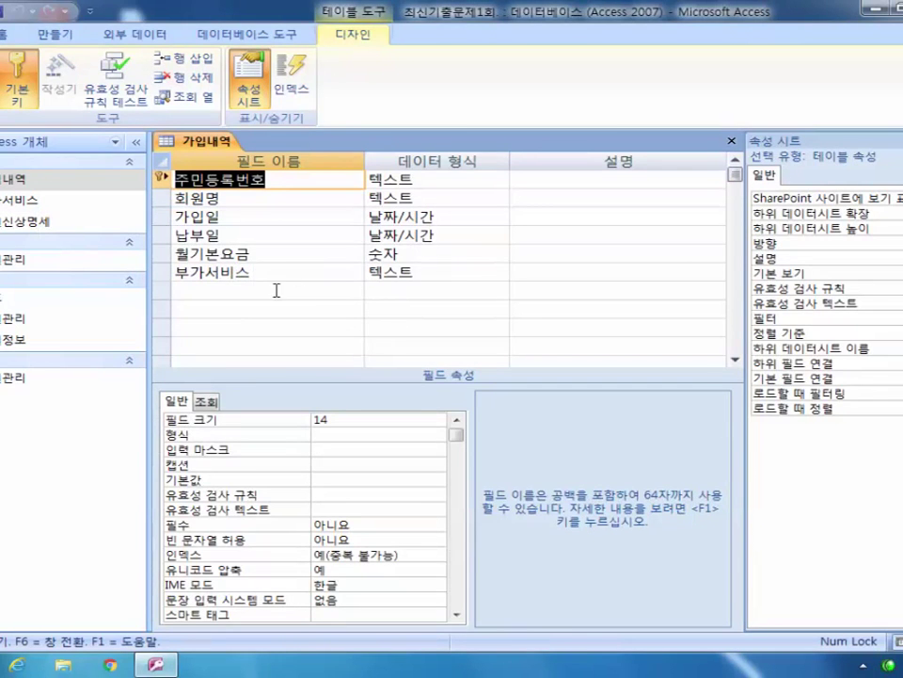
pyautogui.click(162, 272)
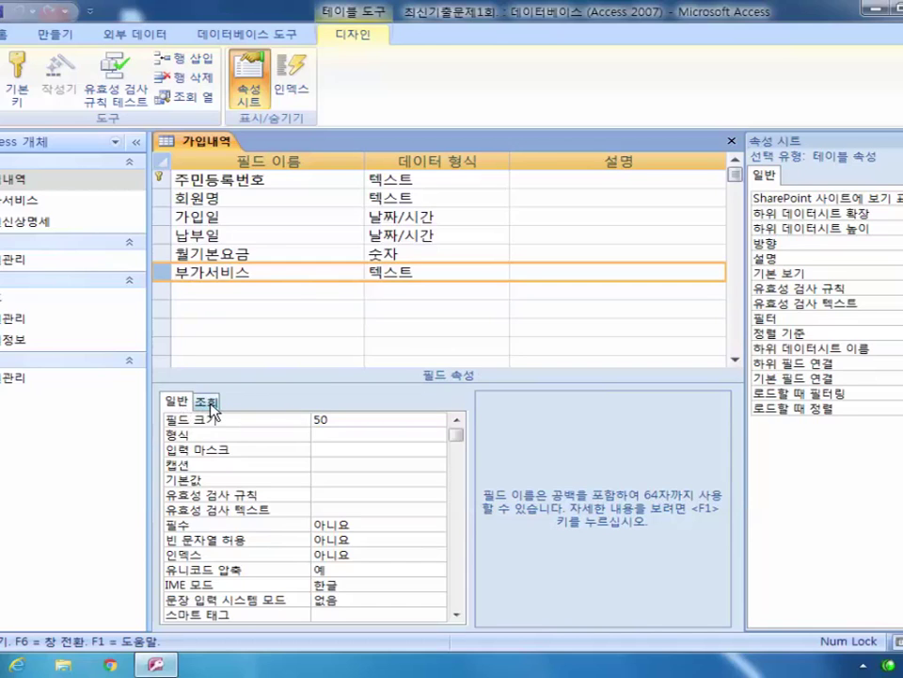
# Step: On the 조회 tab, set 컨트롤 표시 to 콤보 상자 with 행 원본 유형 테이블/쿼리
pyautogui.click(207, 402)
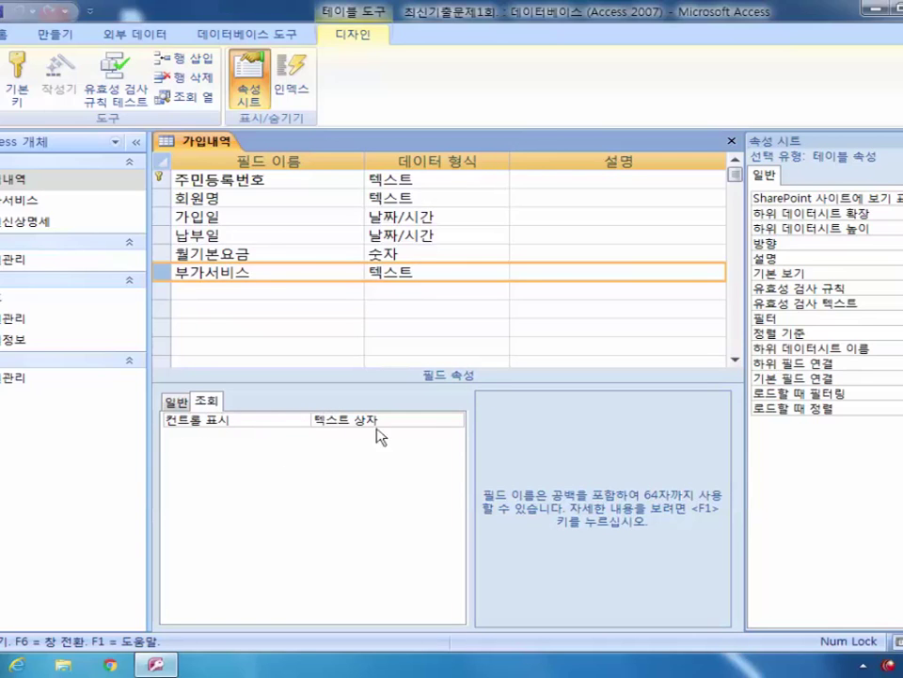
pyautogui.click(417, 423)
pyautogui.click(454, 420)
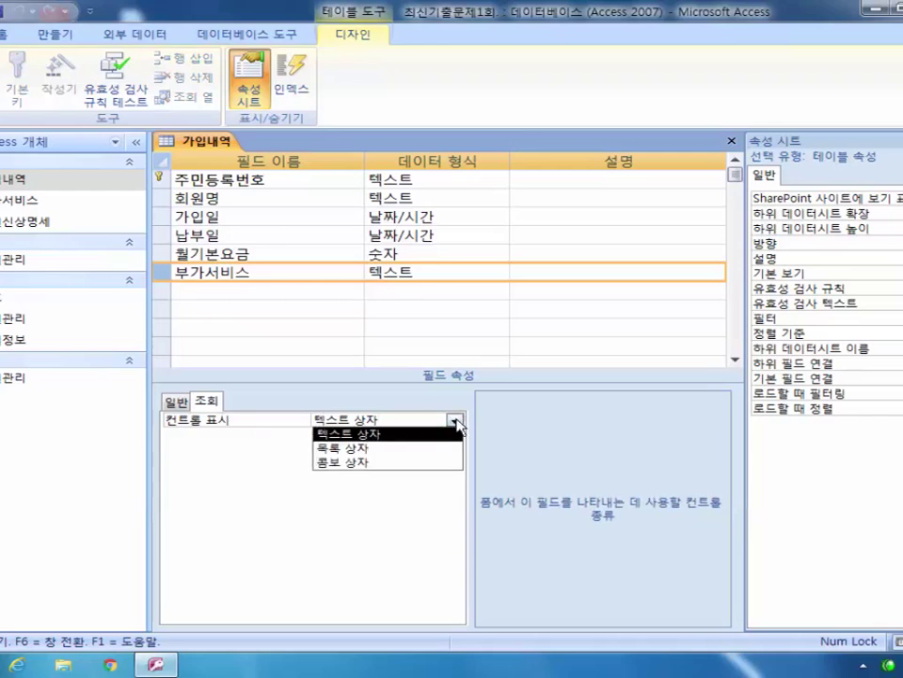
pyautogui.click(420, 463)
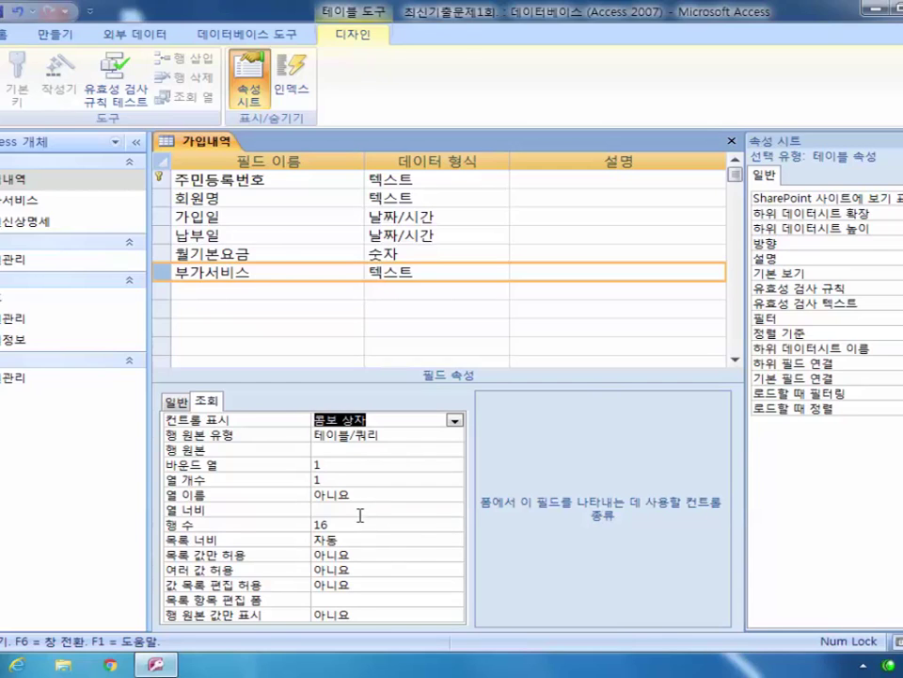
pyautogui.click(361, 434)
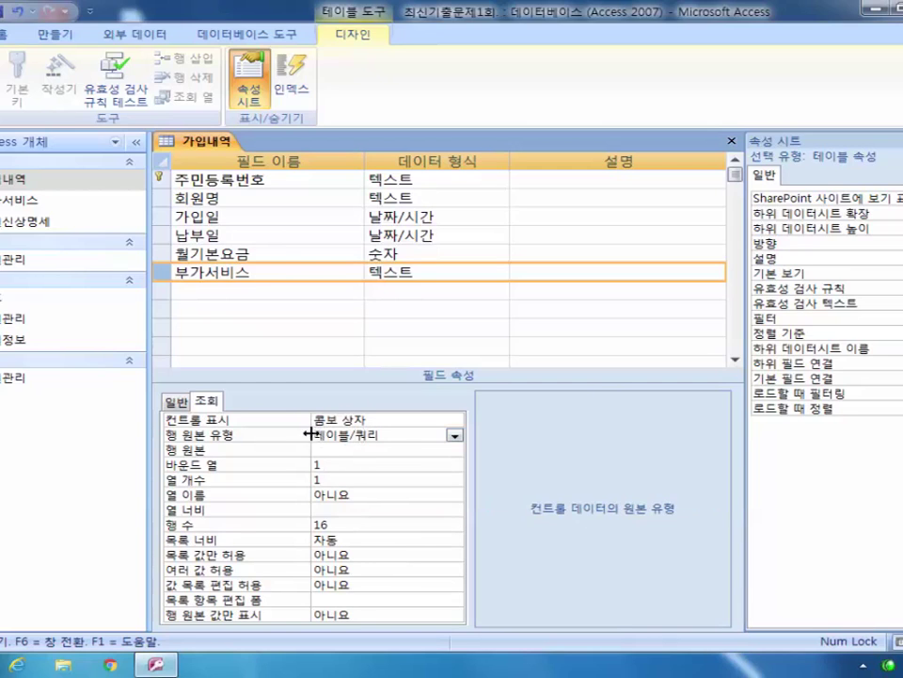
pyautogui.click(455, 434)
pyautogui.click(380, 438)
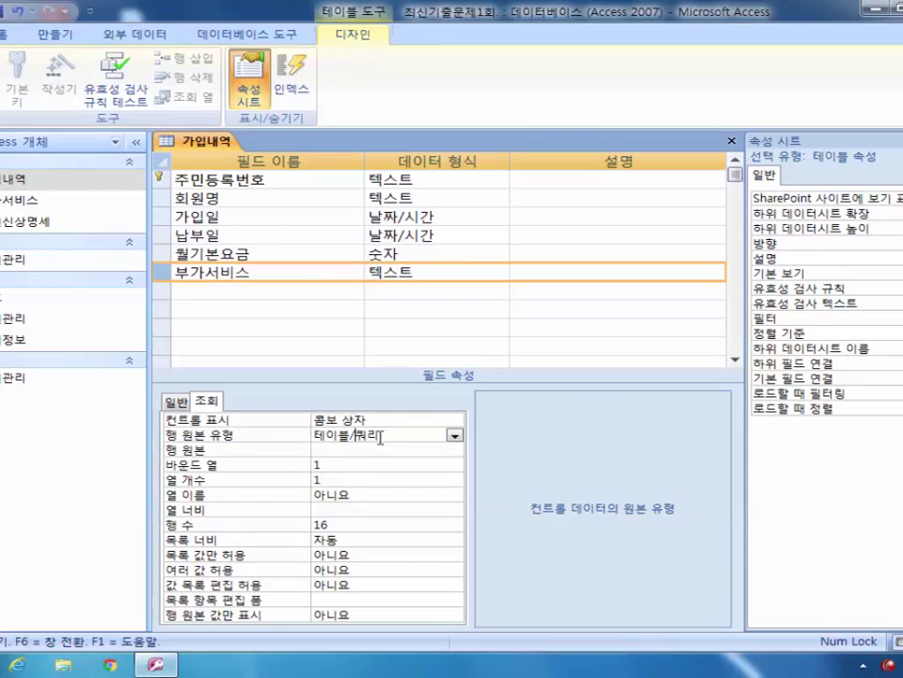
pyautogui.click(350, 451)
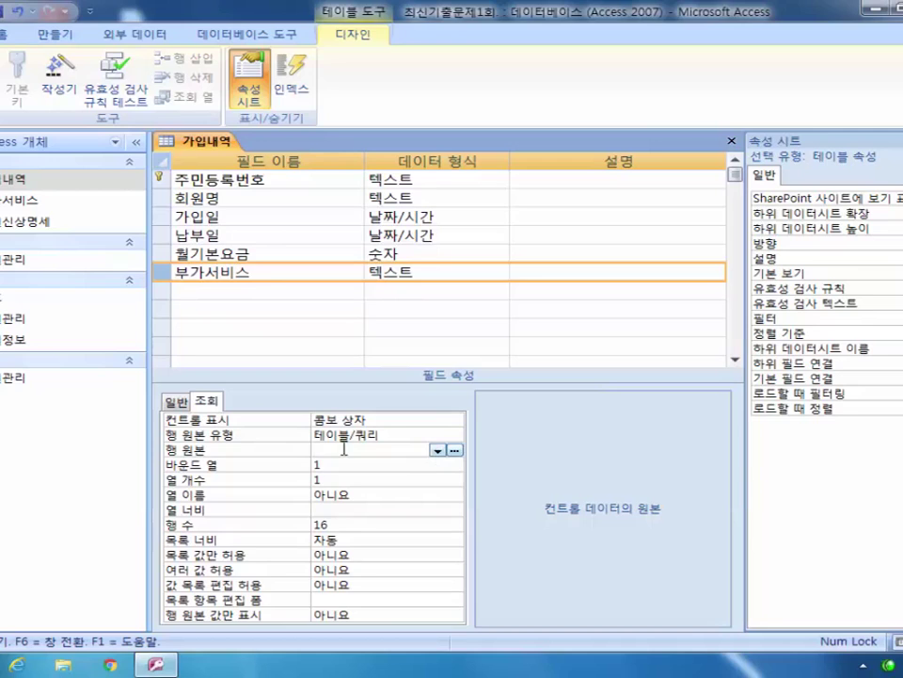
# Step: Open the 행 원본 query builder and add the 부가서비스 table to it
pyautogui.click(456, 451)
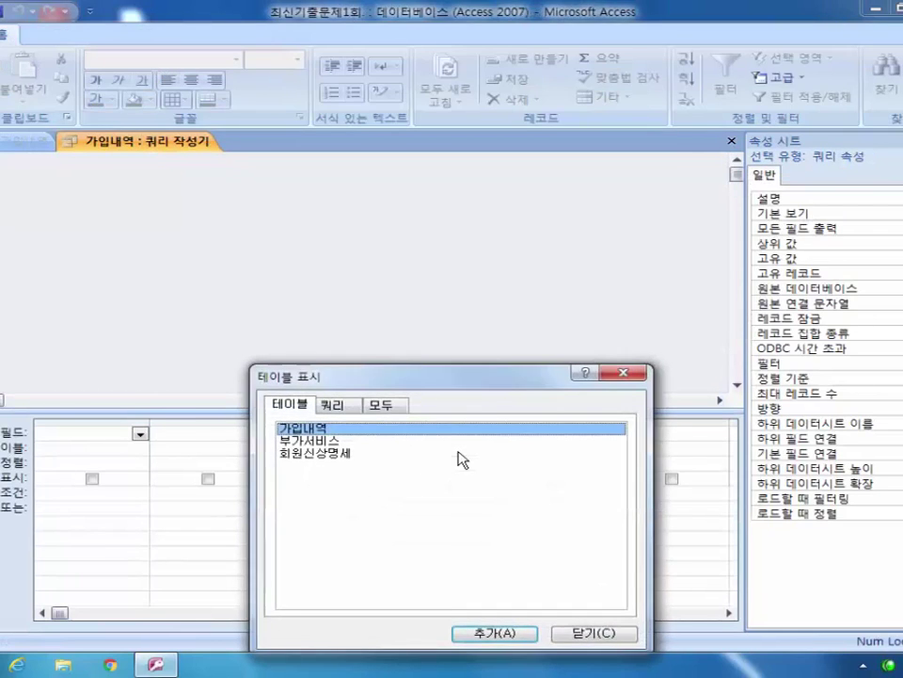
pyautogui.moveTo(419, 386); pyautogui.dragTo(378, 208)
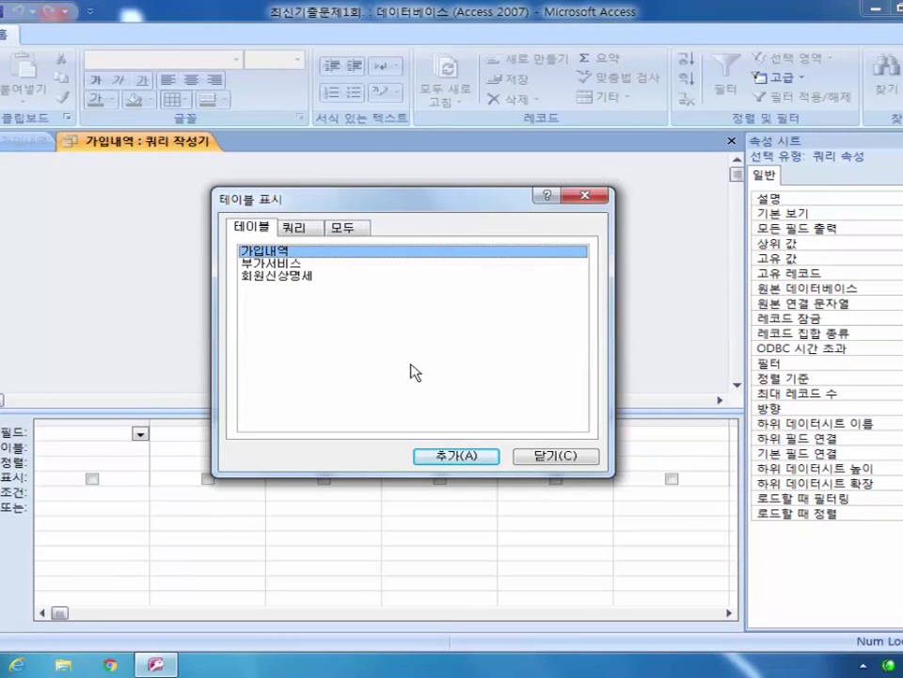
pyautogui.click(281, 265)
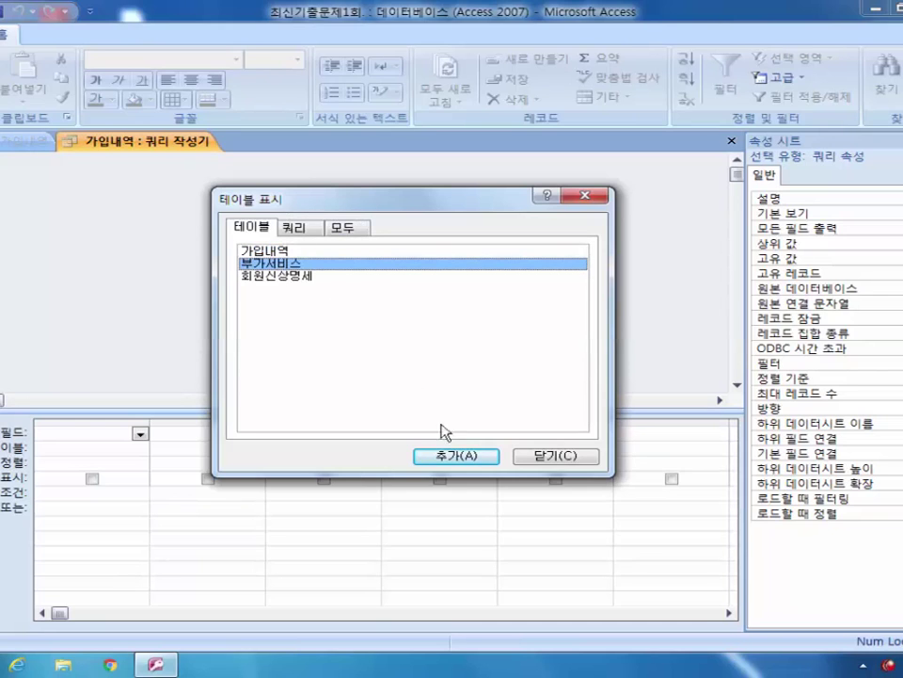
pyautogui.click(476, 459)
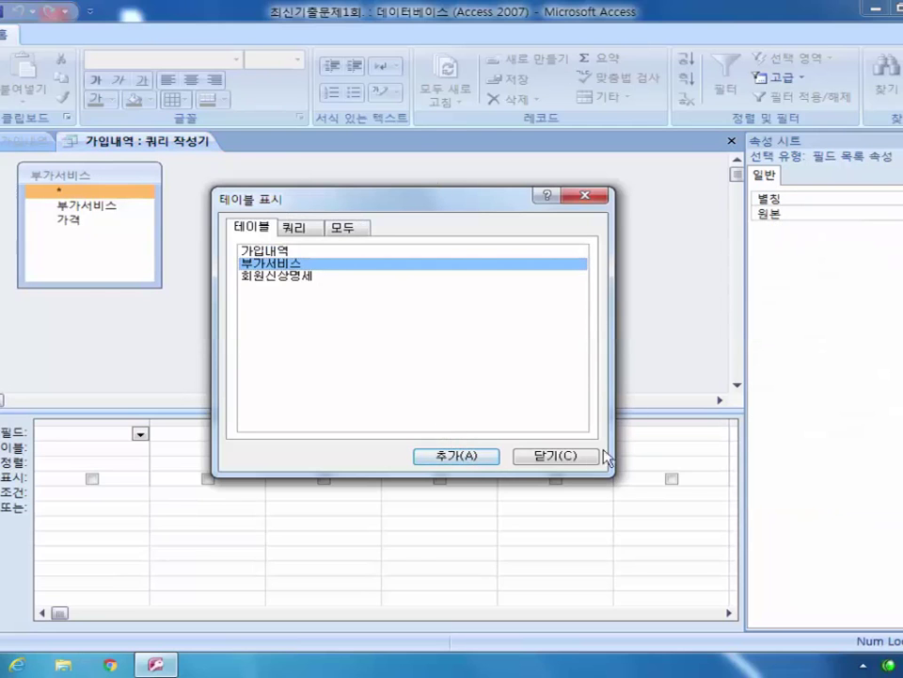
pyautogui.click(559, 458)
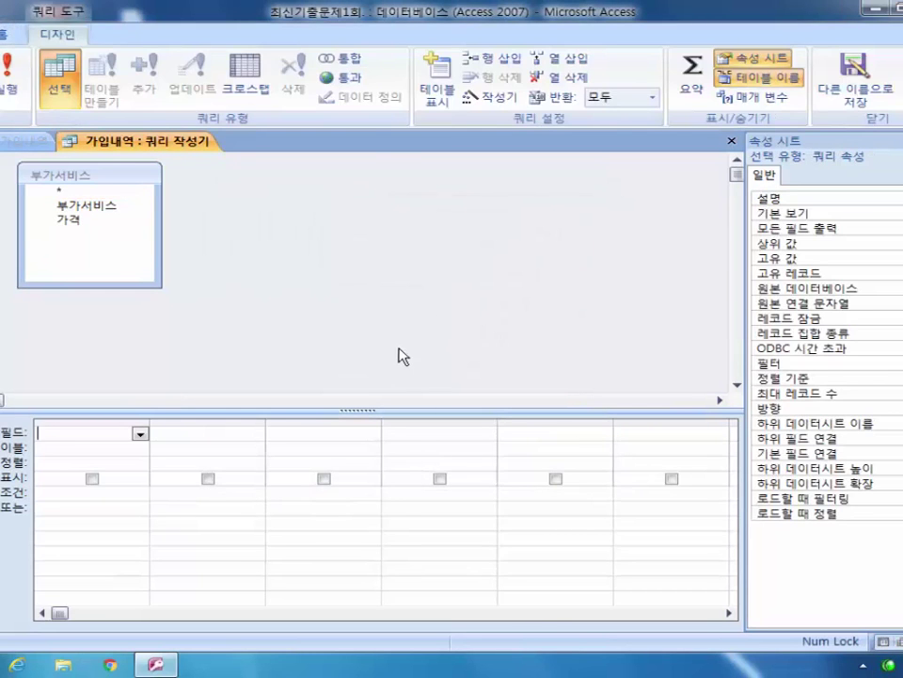
# Step: Add the 부가서비스 and 가격 fields to the row-source query grid and close the builder
pyautogui.click(127, 209)
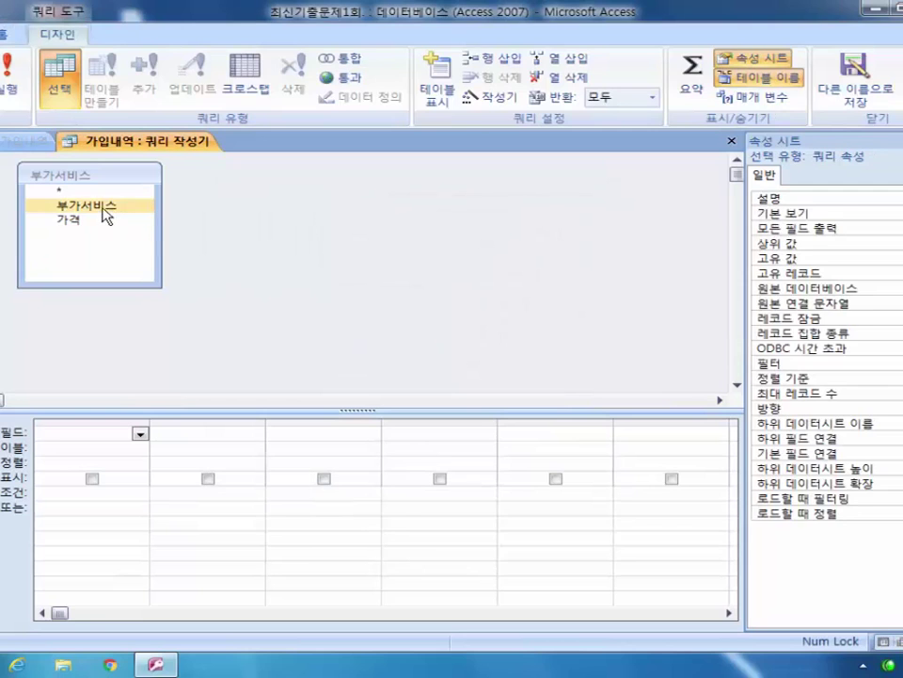
pyautogui.click(104, 207)
pyautogui.click(95, 222)
pyautogui.click(111, 206)
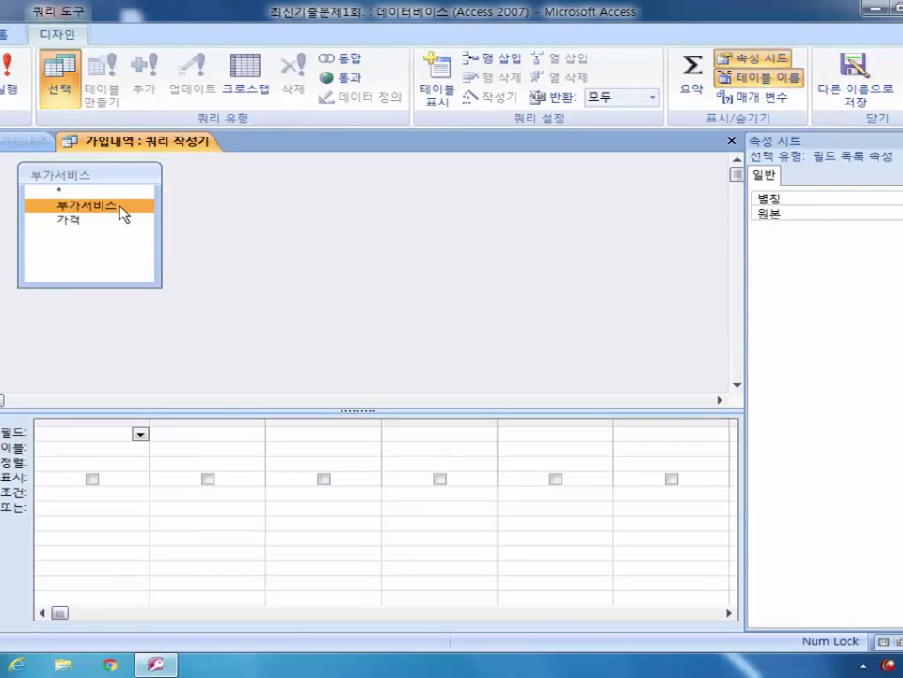
pyautogui.click(116, 222)
pyautogui.click(114, 205)
pyautogui.moveTo(123, 207)
pyautogui.mouseDown()
pyautogui.moveTo(111, 433)
pyautogui.moveTo(104, 286)
pyautogui.moveTo(119, 208)
pyautogui.moveTo(125, 211)
pyautogui.mouseUp()
pyautogui.doubleClick(125, 207)
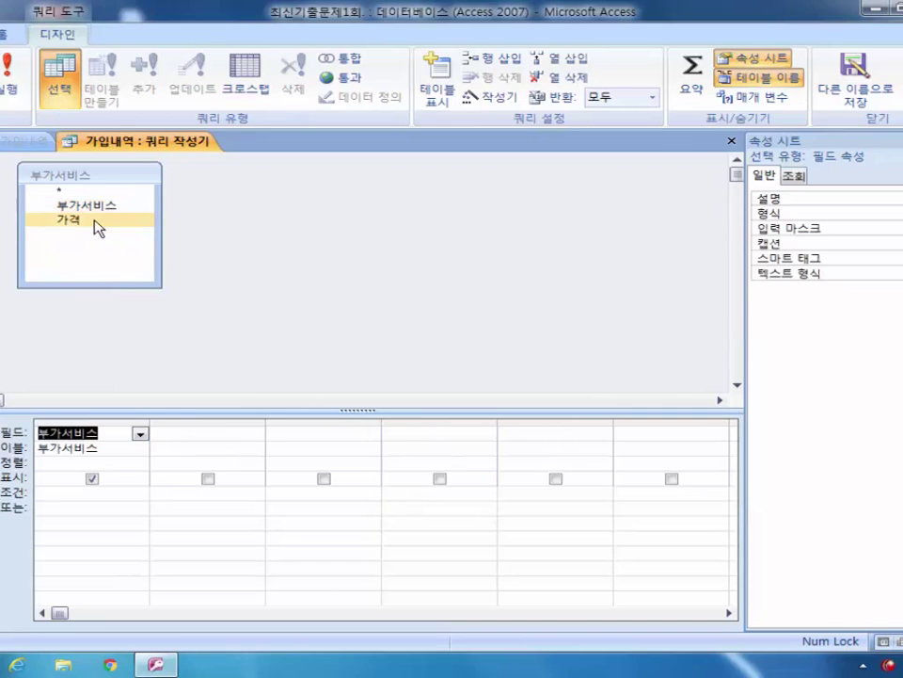
pyautogui.doubleClick(98, 222)
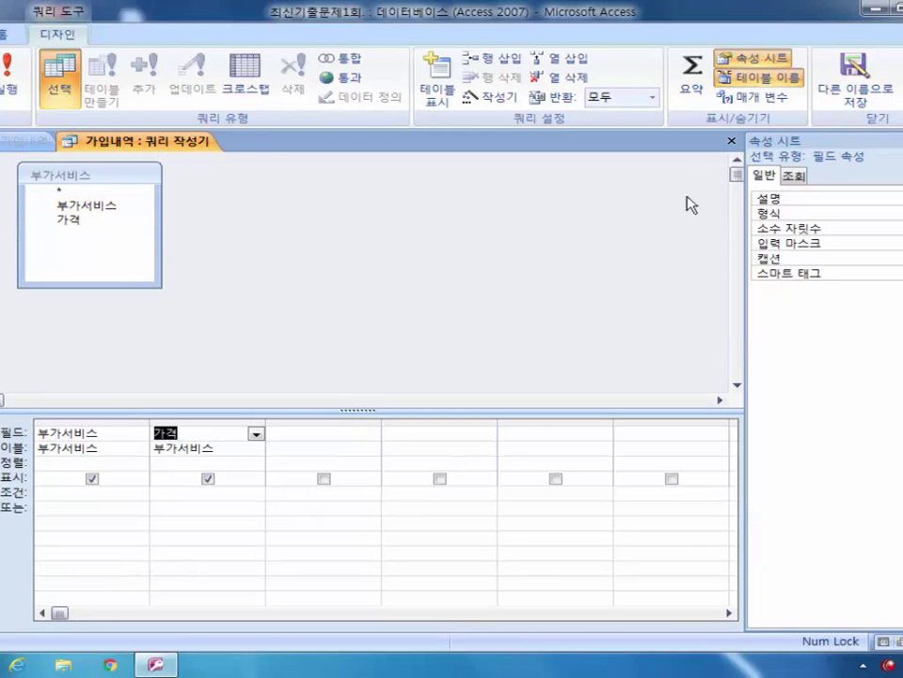
pyautogui.click(731, 142)
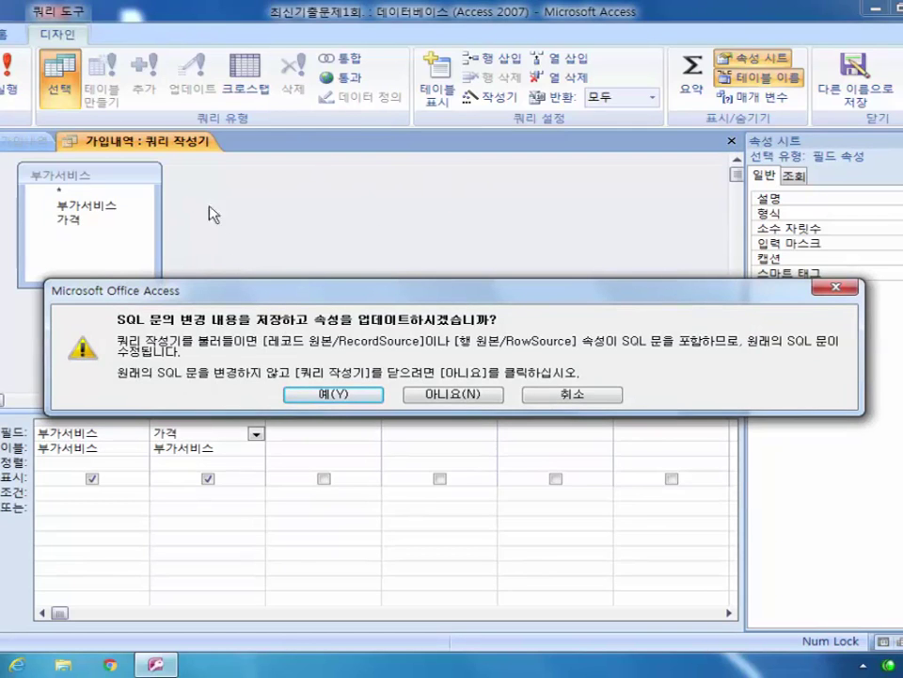
# Step: Check the query's SQL view, then close the builder and save the SELECT as the row source
pyautogui.press('Escape')
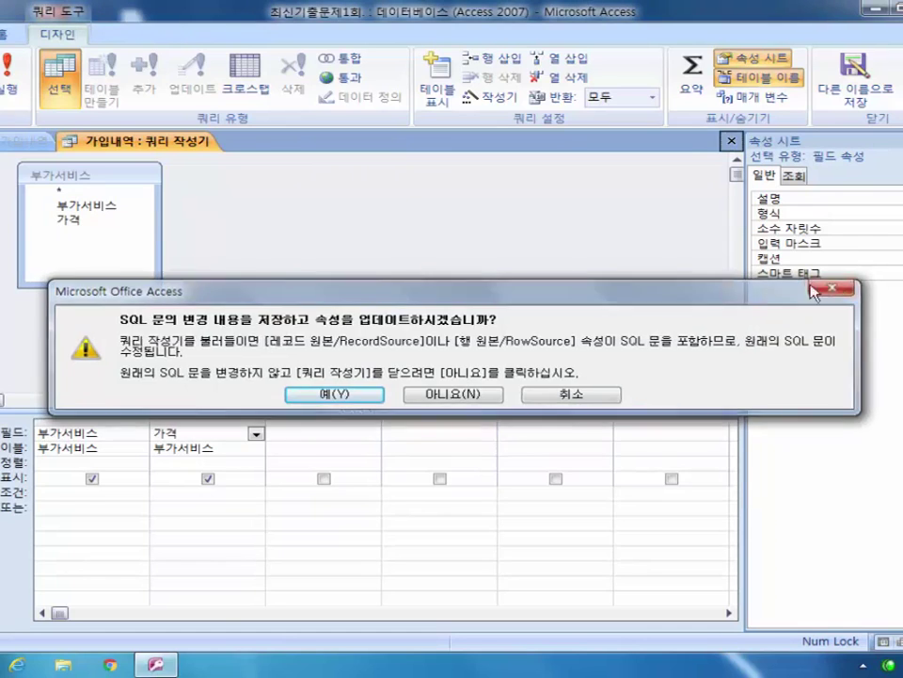
pyautogui.click(1, 94)
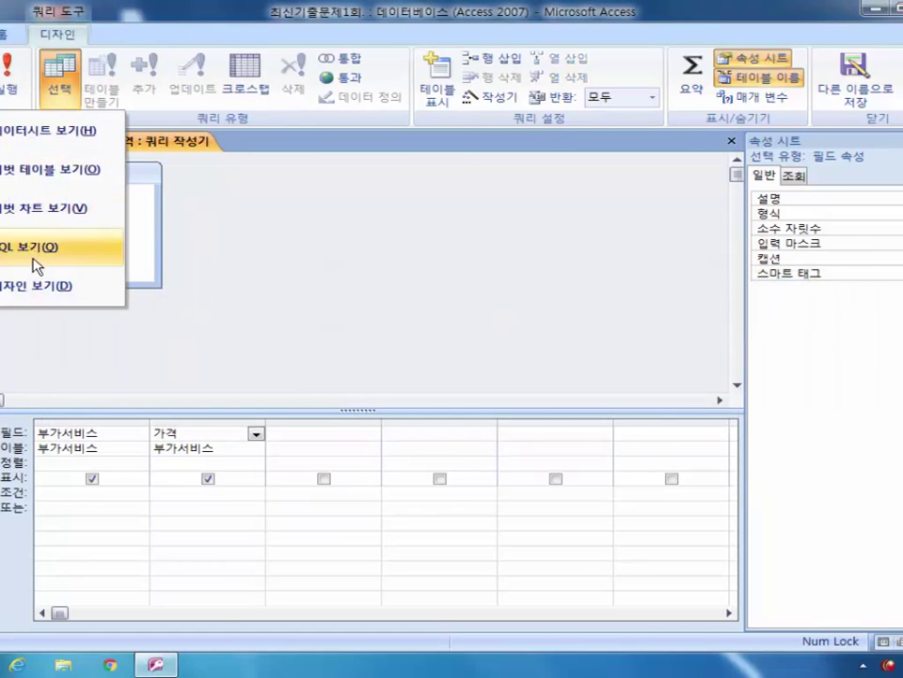
pyautogui.click(30, 248)
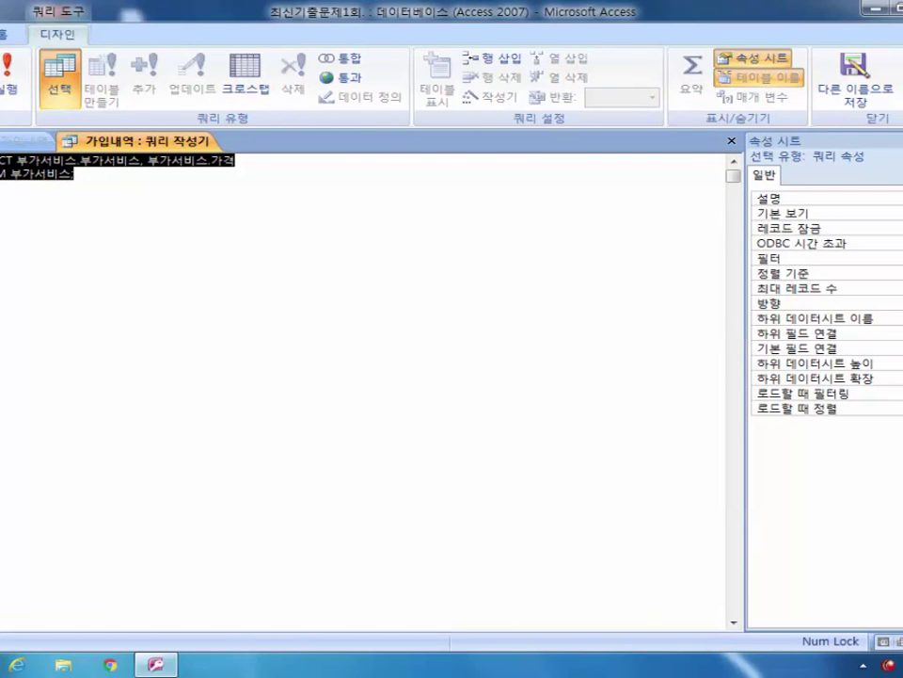
pyautogui.click(1, 95)
pyautogui.click(22, 285)
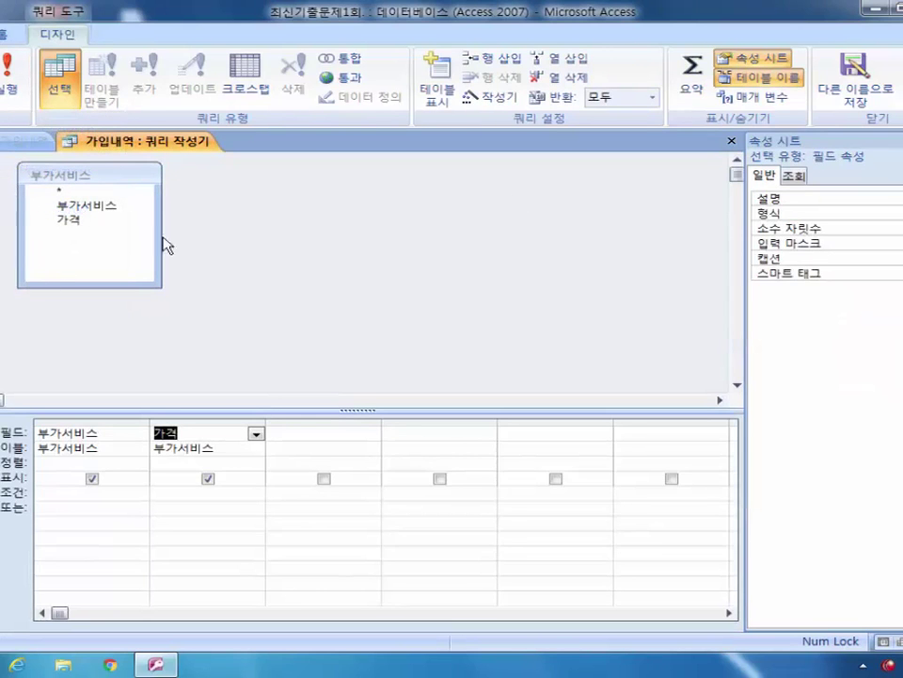
pyautogui.click(731, 140)
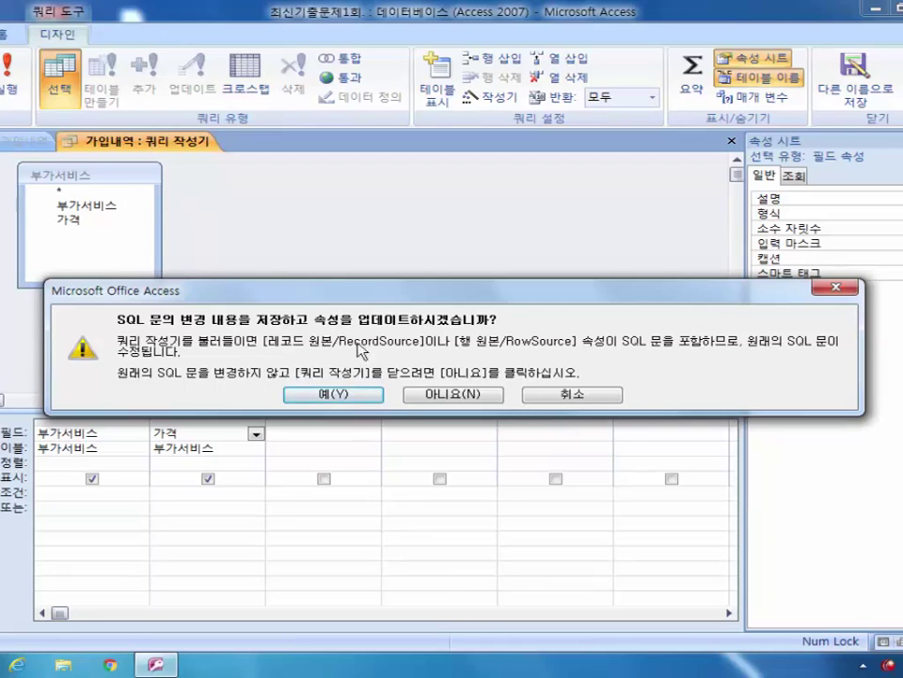
pyautogui.click(333, 395)
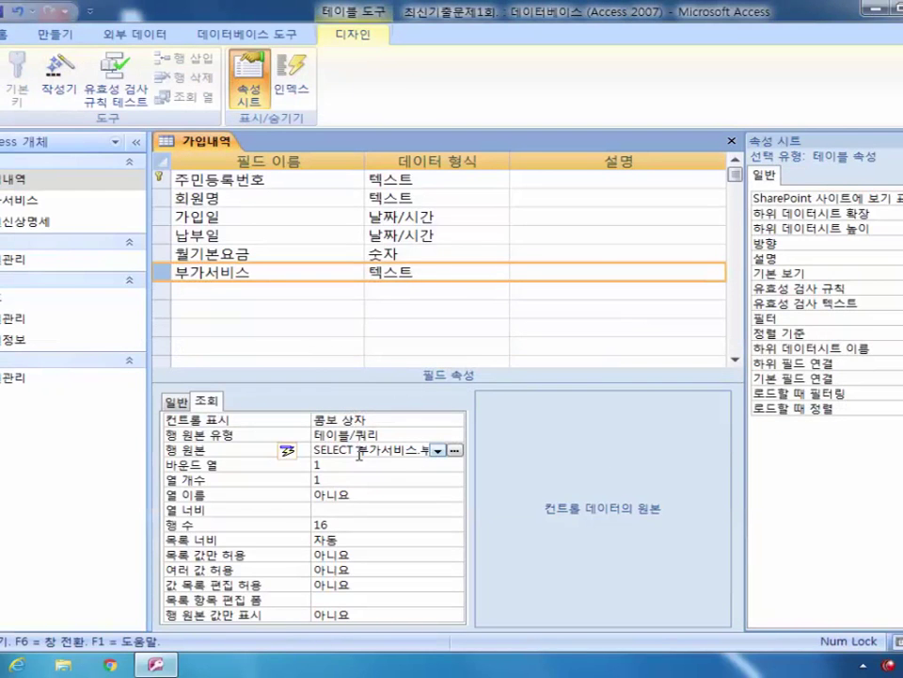
# Step: Open the row source in the Zoom box, inspect the 부가서비스, 가격 SELECT statement, and close it
pyautogui.rightClick(376, 449)
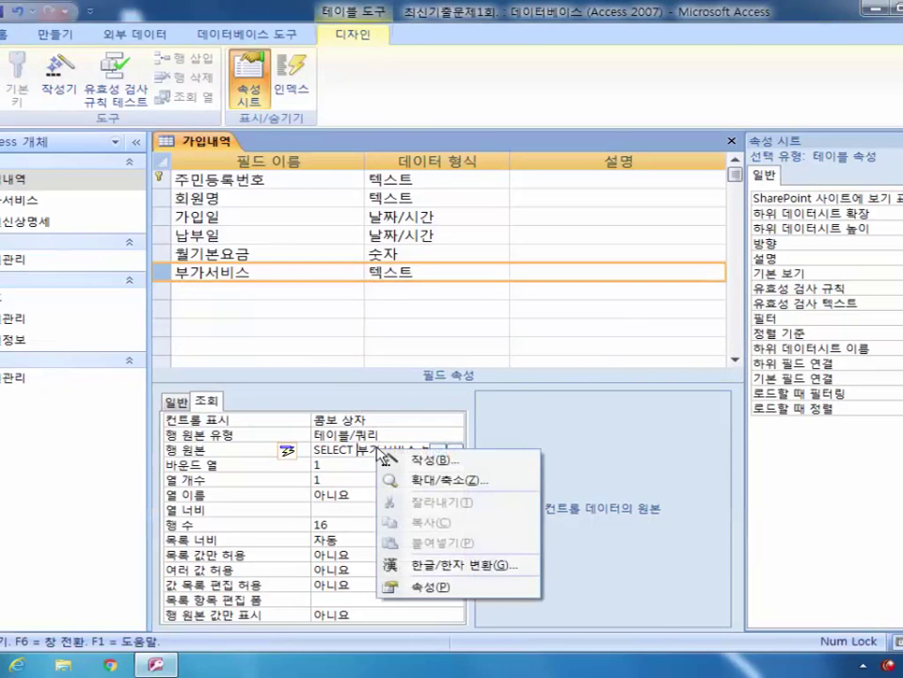
pyautogui.click(434, 423)
pyautogui.click(469, 176)
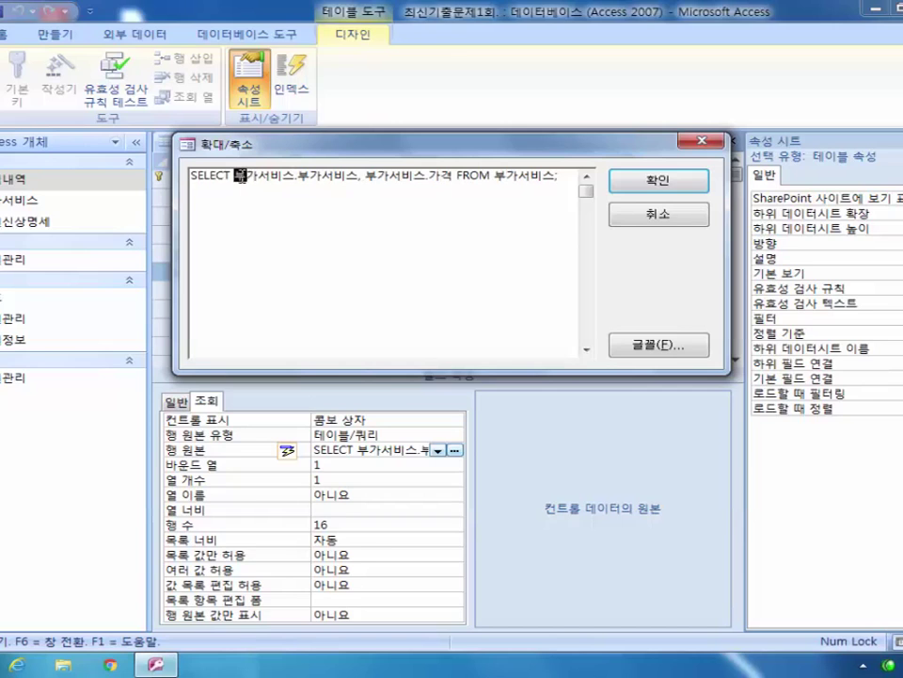
pyautogui.moveTo(235, 177); pyautogui.dragTo(283, 177)
pyautogui.click(286, 178)
pyautogui.moveTo(238, 178); pyautogui.dragTo(355, 173)
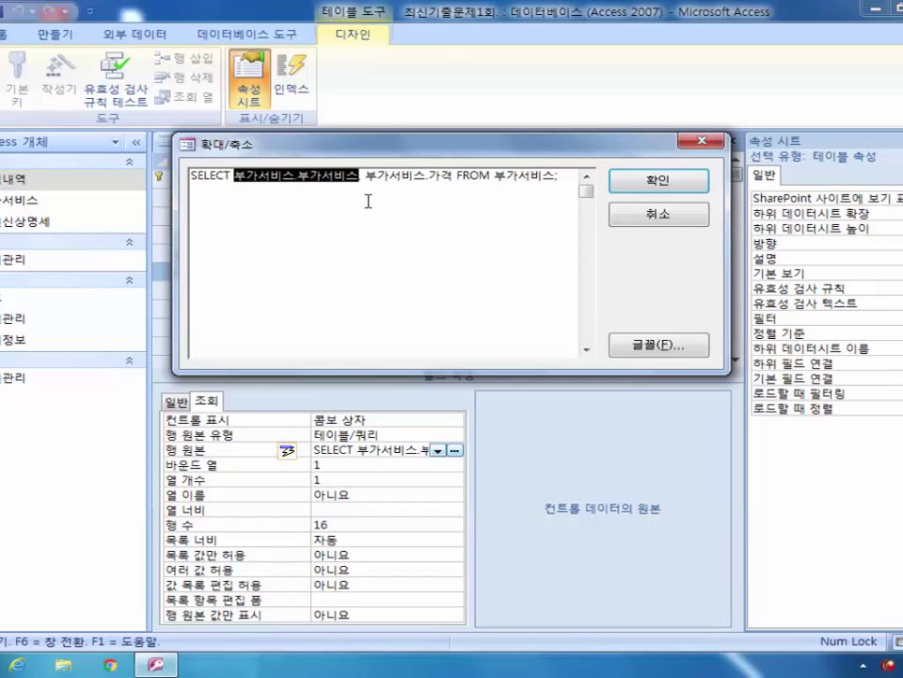
pyautogui.moveTo(366, 176); pyautogui.dragTo(454, 175)
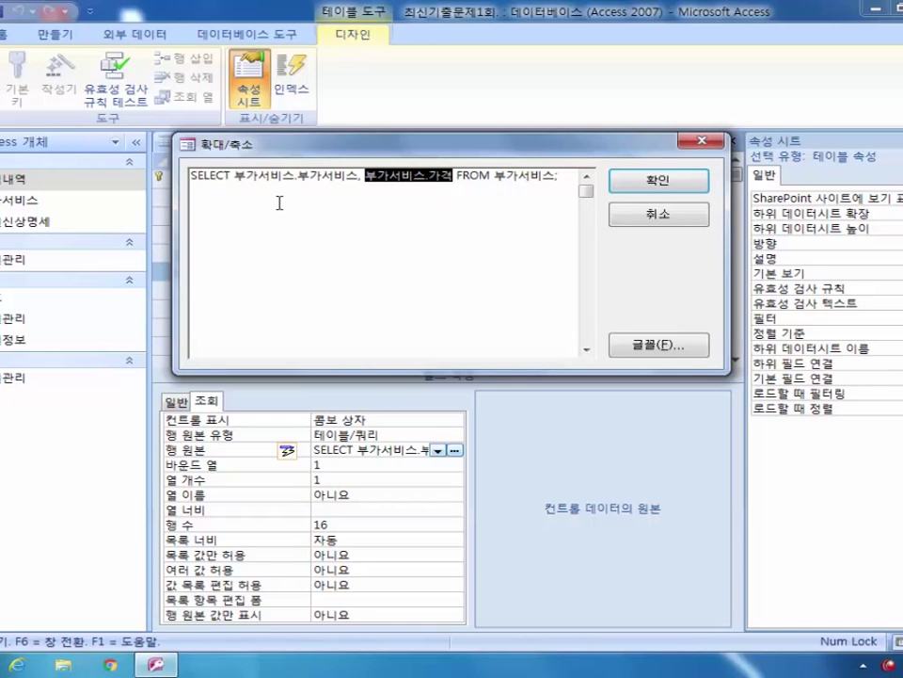
pyautogui.click(432, 192)
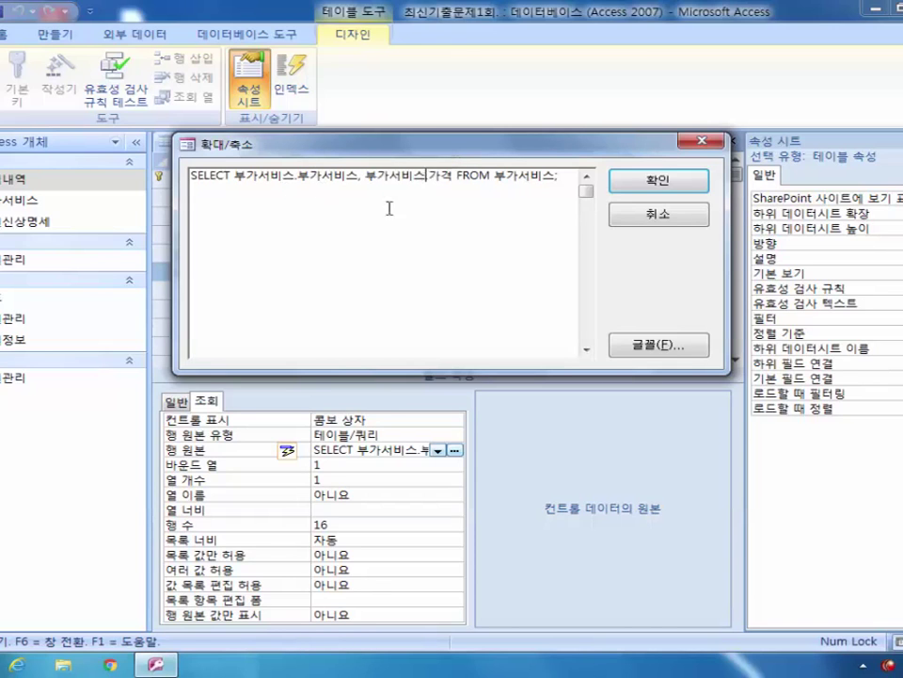
pyautogui.click(717, 139)
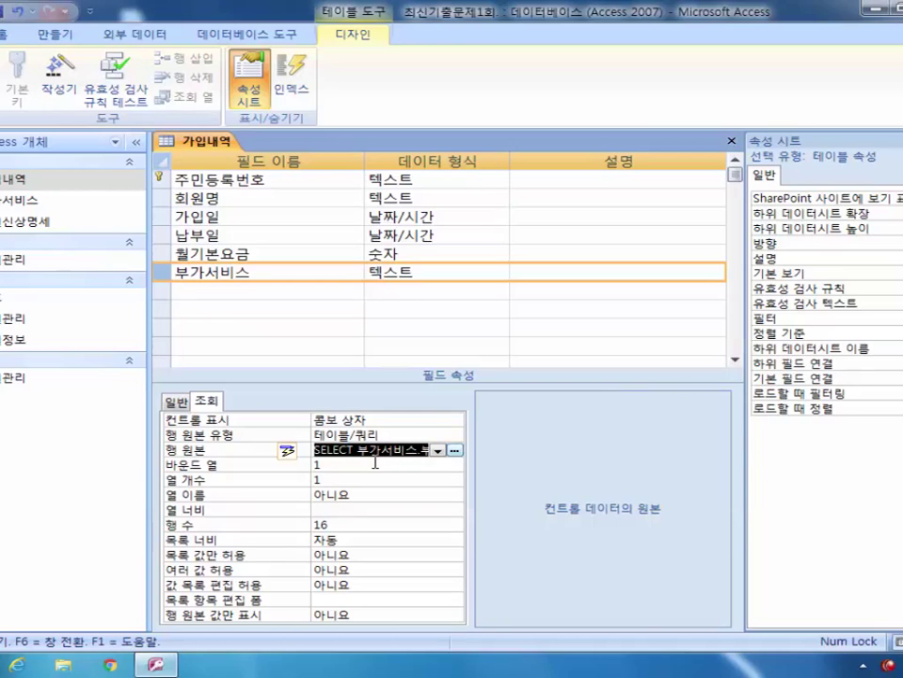
pyautogui.click(383, 455)
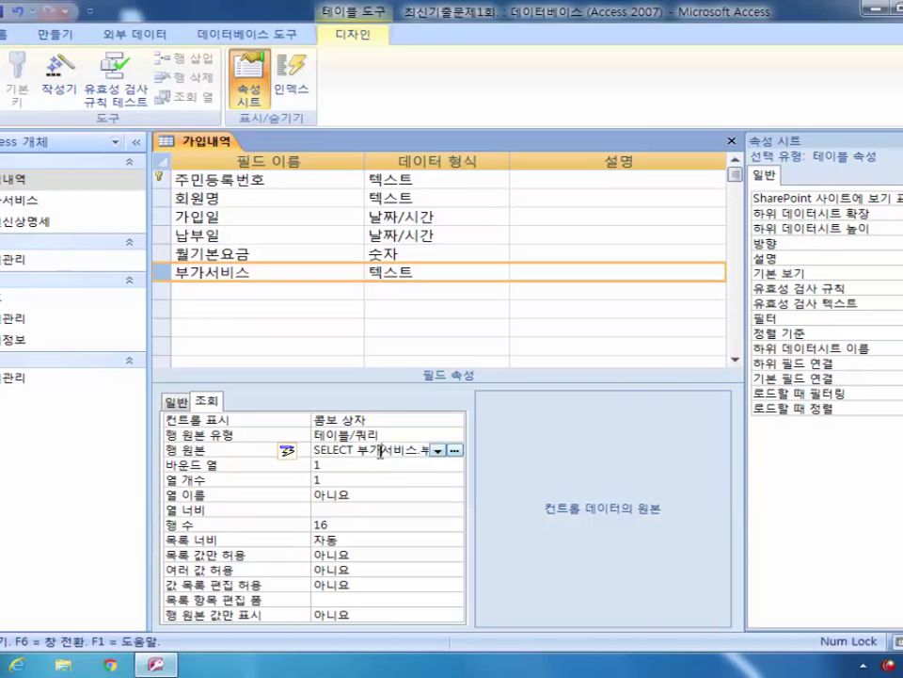
pyautogui.rightClick(384, 454)
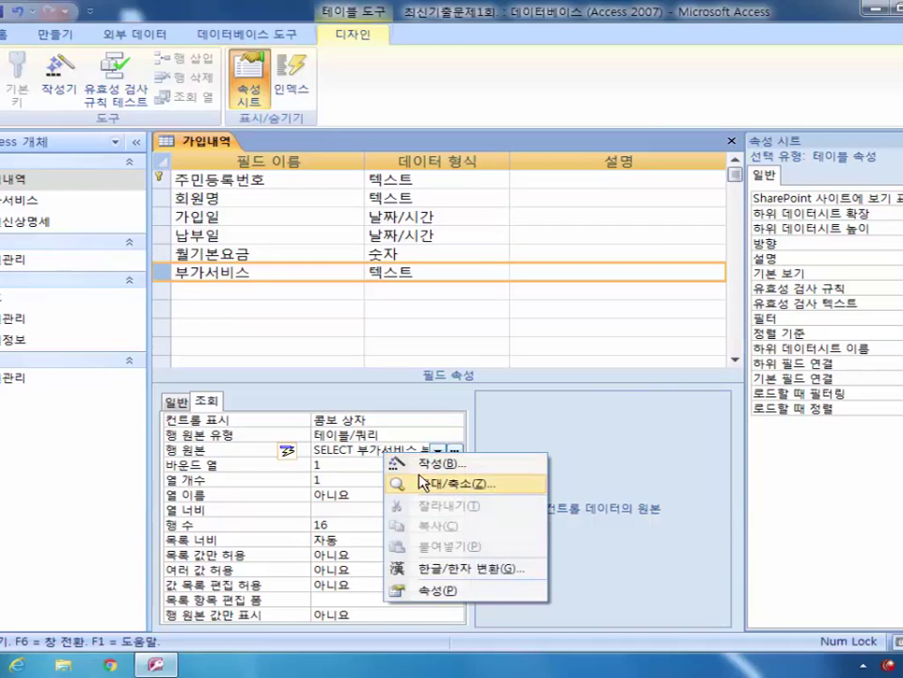
pyautogui.click(461, 484)
pyautogui.click(237, 175)
pyautogui.moveTo(237, 175); pyautogui.dragTo(357, 176)
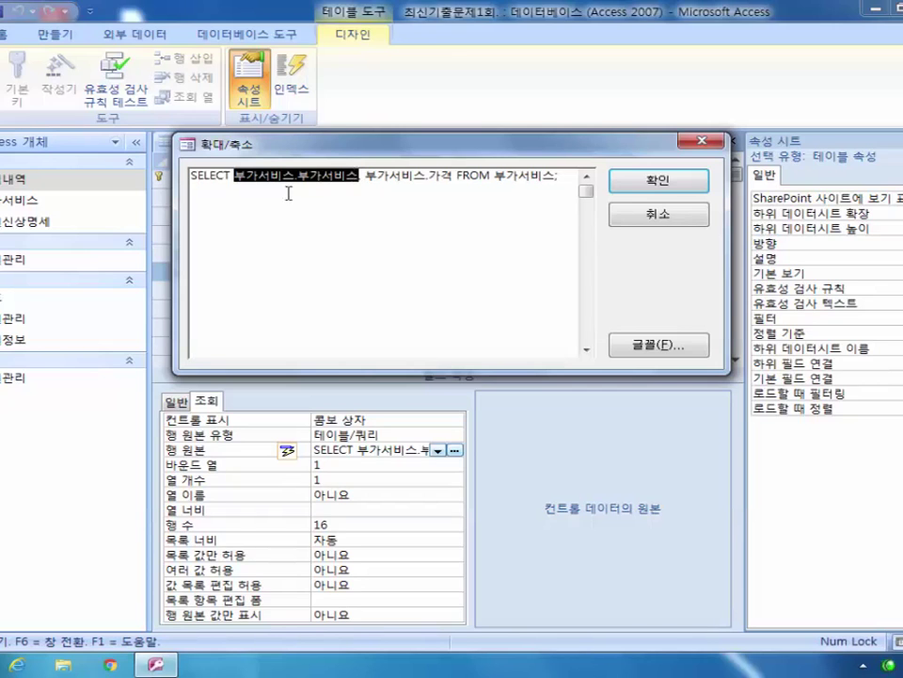
pyautogui.click(368, 175)
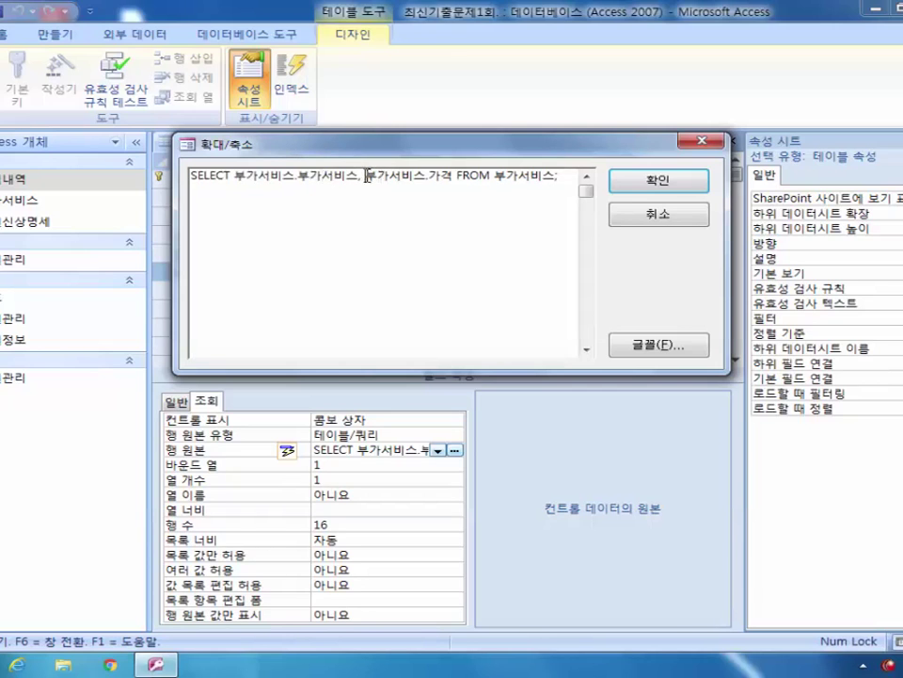
pyautogui.moveTo(365, 175); pyautogui.dragTo(452, 176)
pyautogui.click(330, 175)
pyautogui.click(696, 144)
pyautogui.click(325, 465)
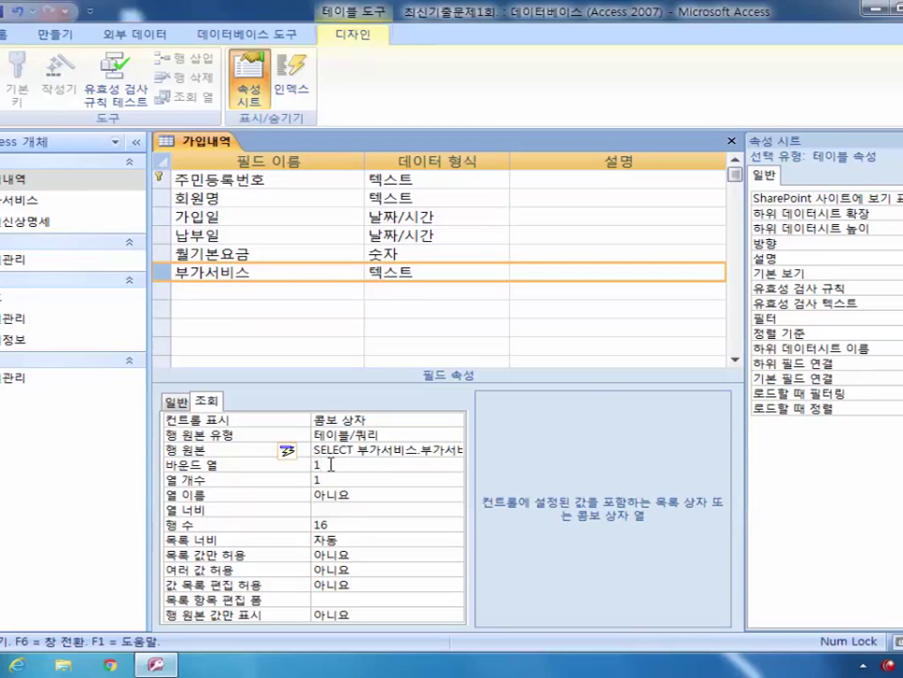
pyautogui.click(437, 451)
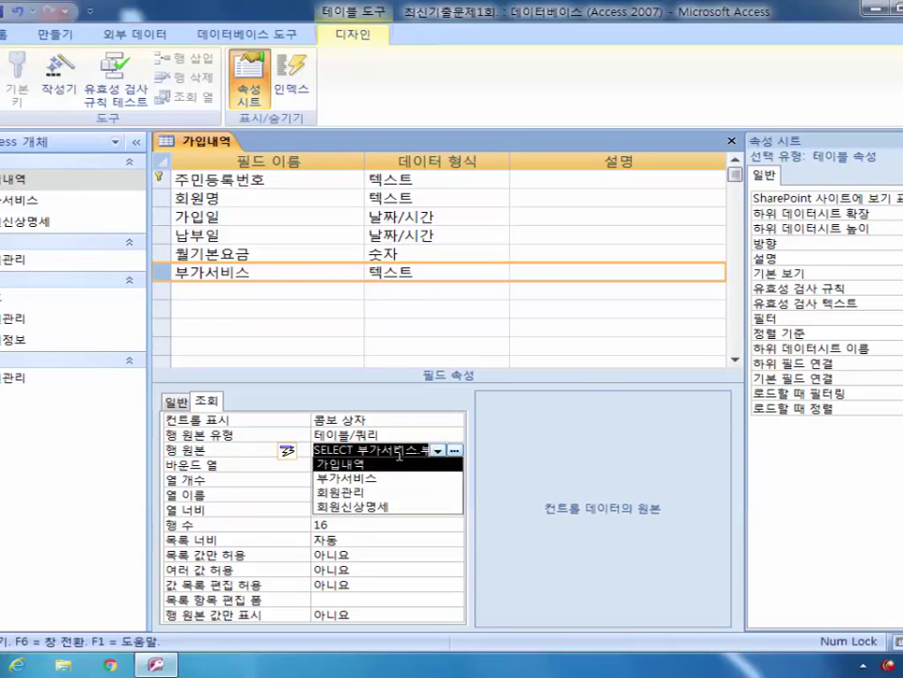
pyautogui.click(515, 439)
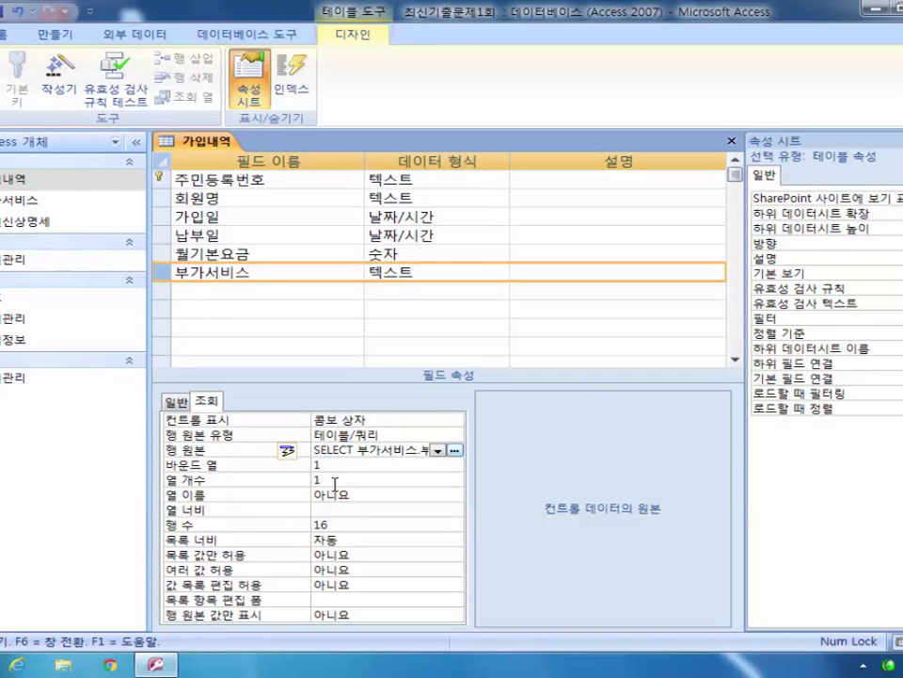
pyautogui.click(297, 480)
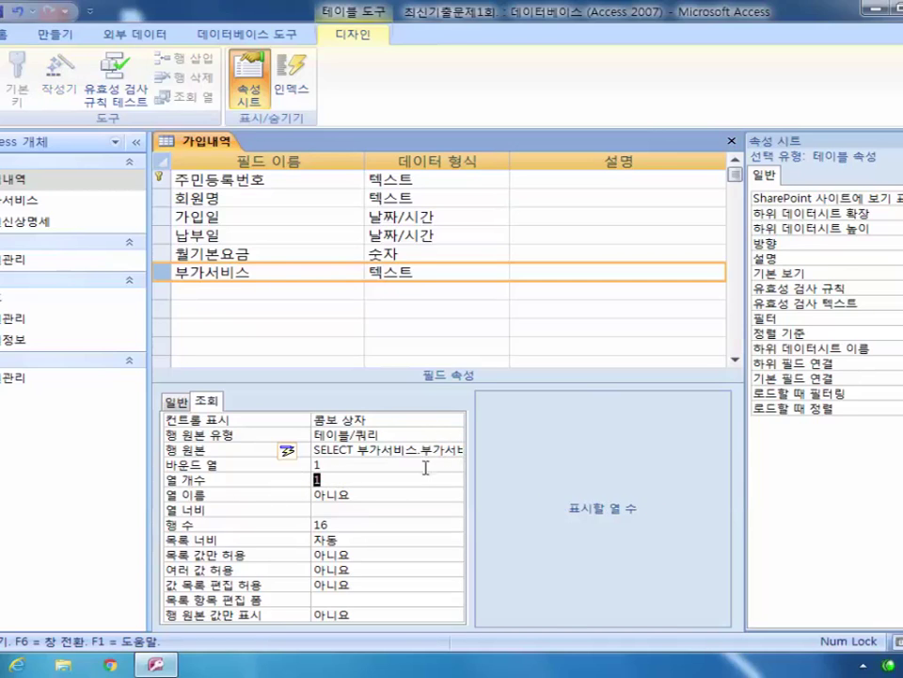
# Step: Set the lookup to 2 columns with widths 2cm;1cm, then open the 부가서비스 table's records
pyautogui.write('2')
pyautogui.click(365, 509)
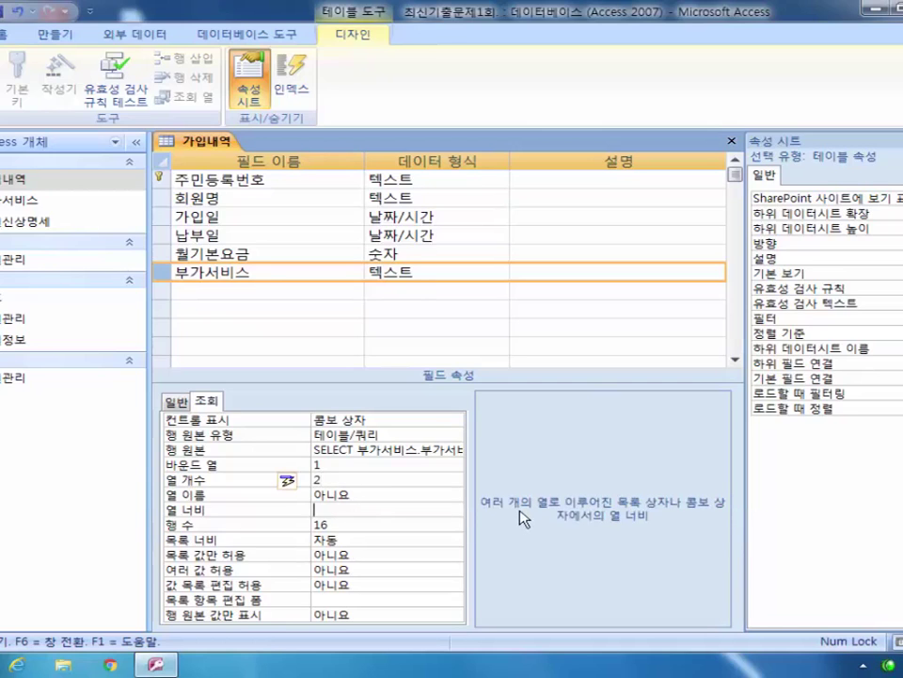
pyautogui.write('2;1')
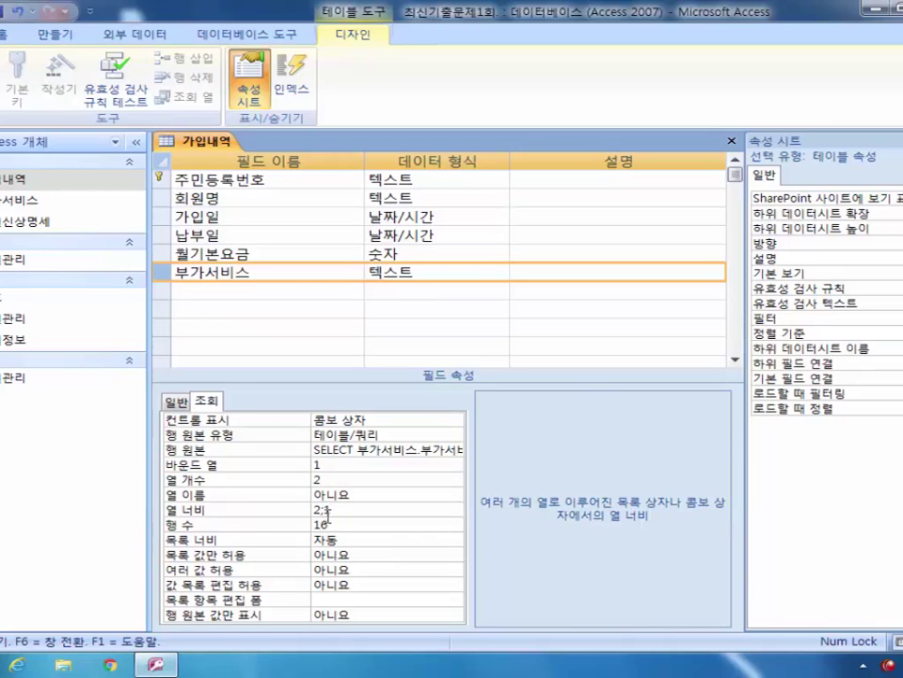
pyautogui.click(353, 510)
pyautogui.click(379, 494)
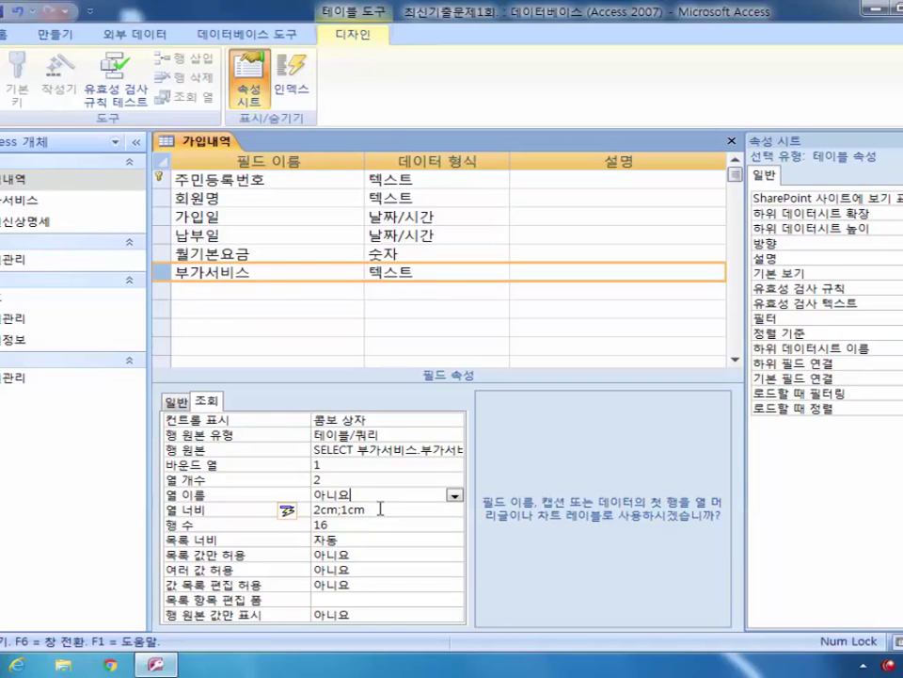
pyautogui.click(340, 525)
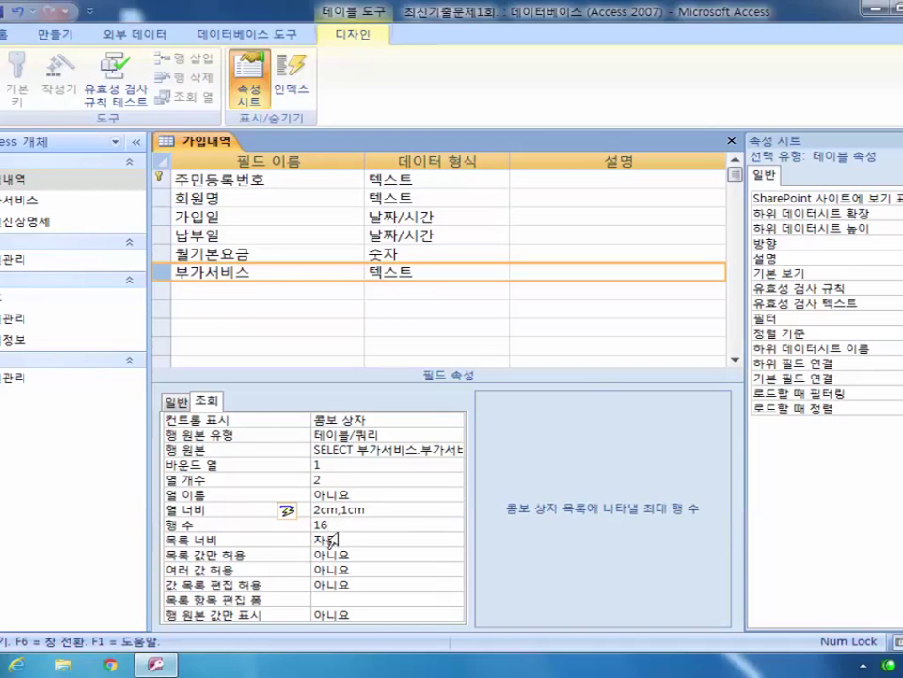
pyautogui.doubleClick(44, 200)
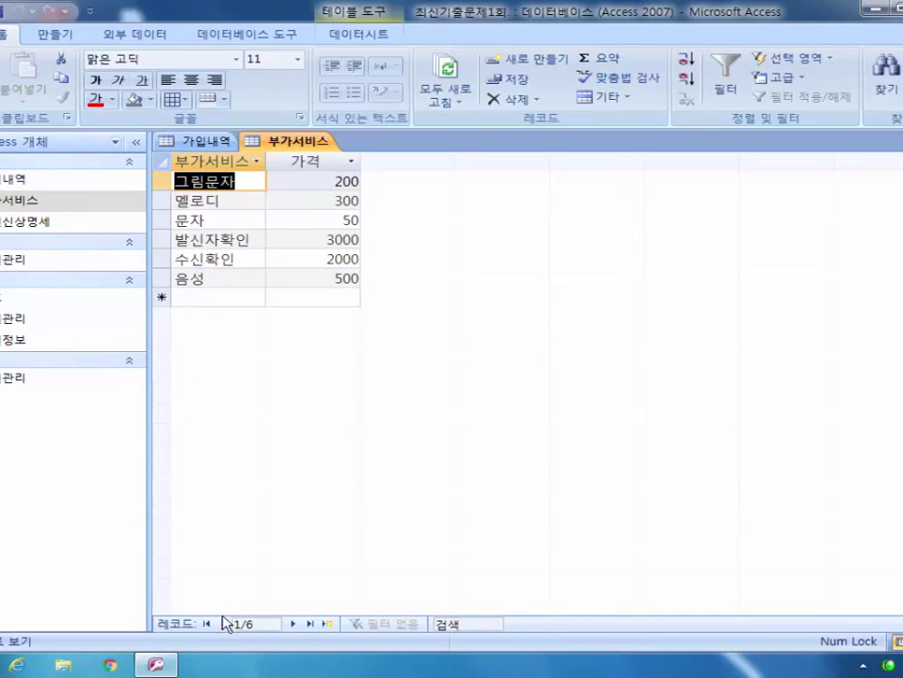
# Step: Count the service records, close the 부가서비스 table, and set the lookup's list rows to 6
pyautogui.click(160, 200)
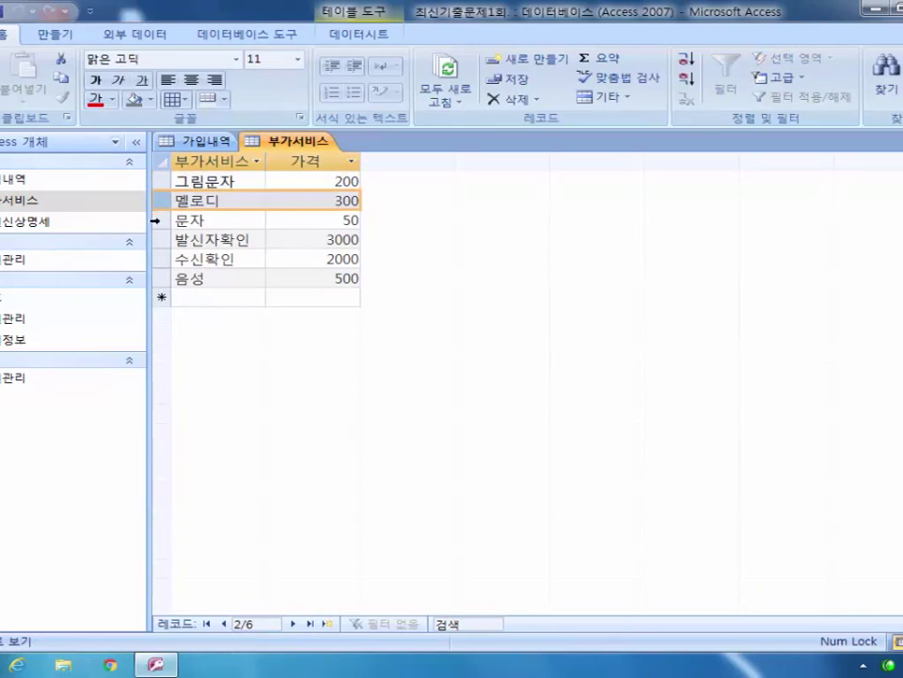
pyautogui.click(160, 219)
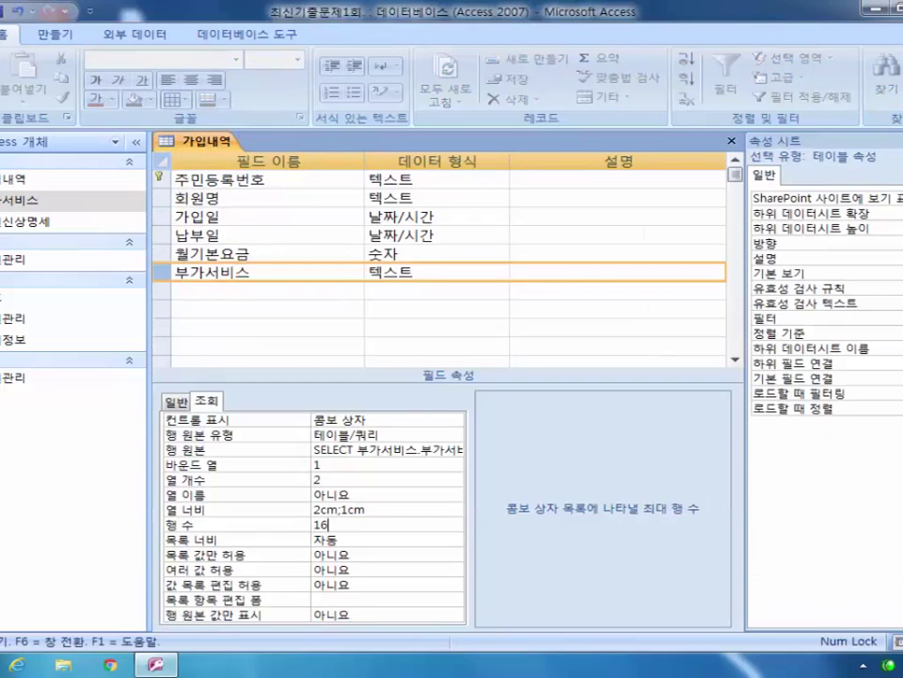
pyautogui.hotkey('ctrl', 'w')
pyautogui.click(272, 528)
pyautogui.write('6')
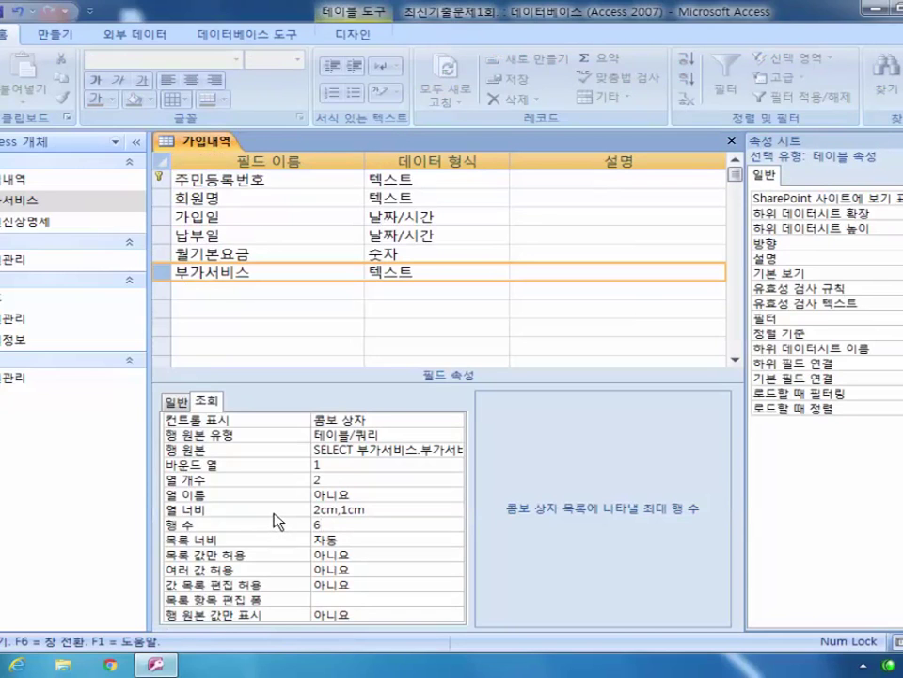
# Step: Save the 가입내역 design, check the 부가서비스 dropdown in its datasheet, then close the table
pyautogui.click(733, 141)
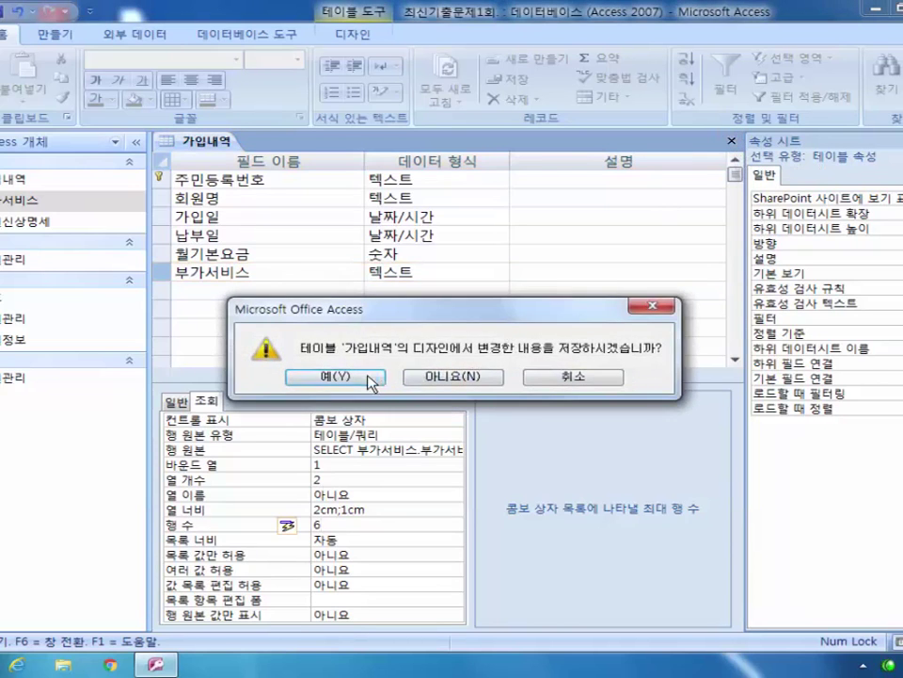
pyautogui.click(369, 376)
pyautogui.doubleClick(53, 181)
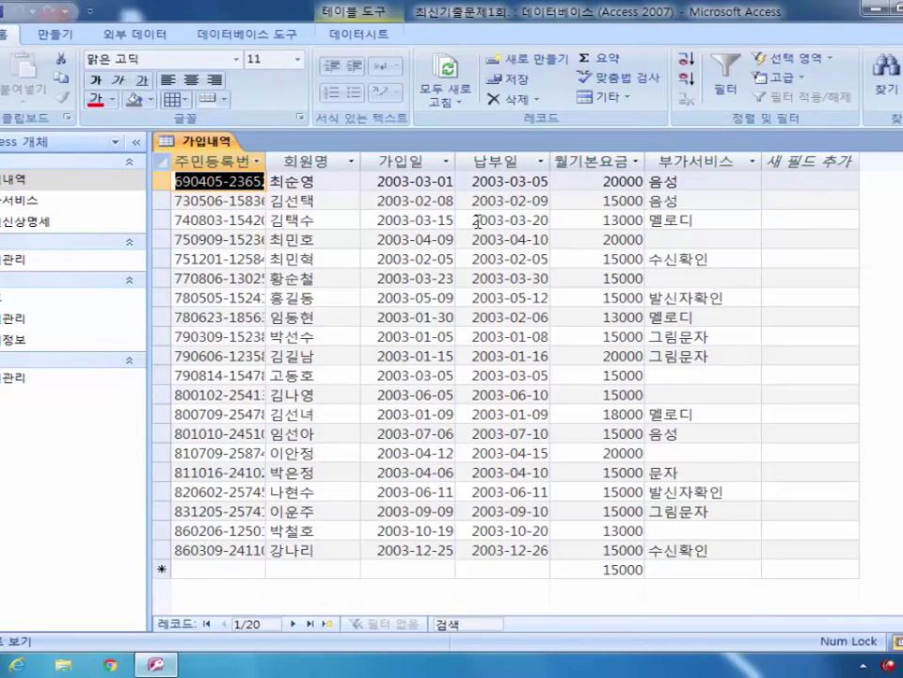
pyautogui.click(738, 182)
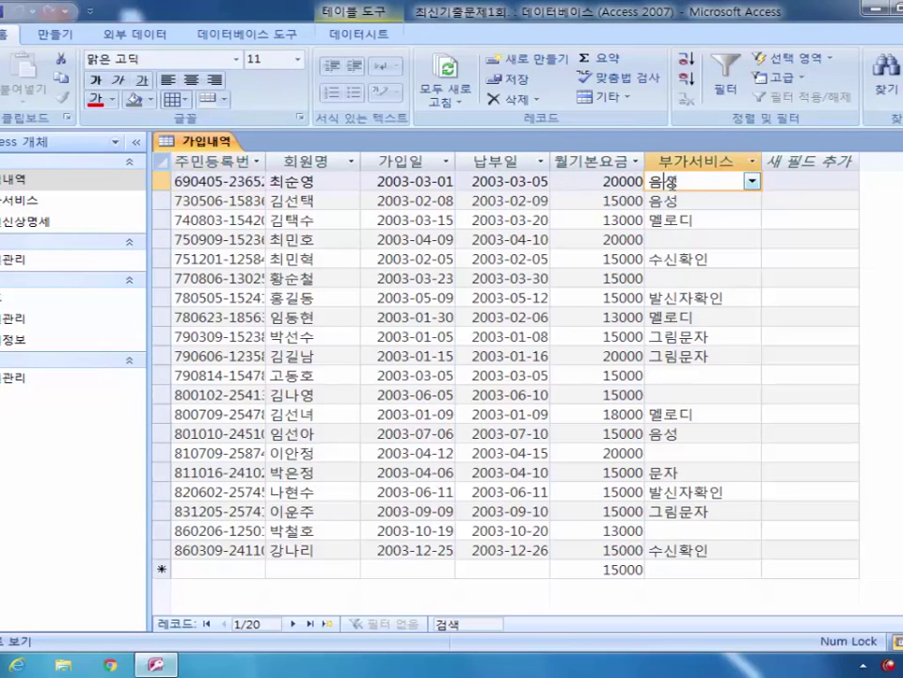
pyautogui.click(752, 182)
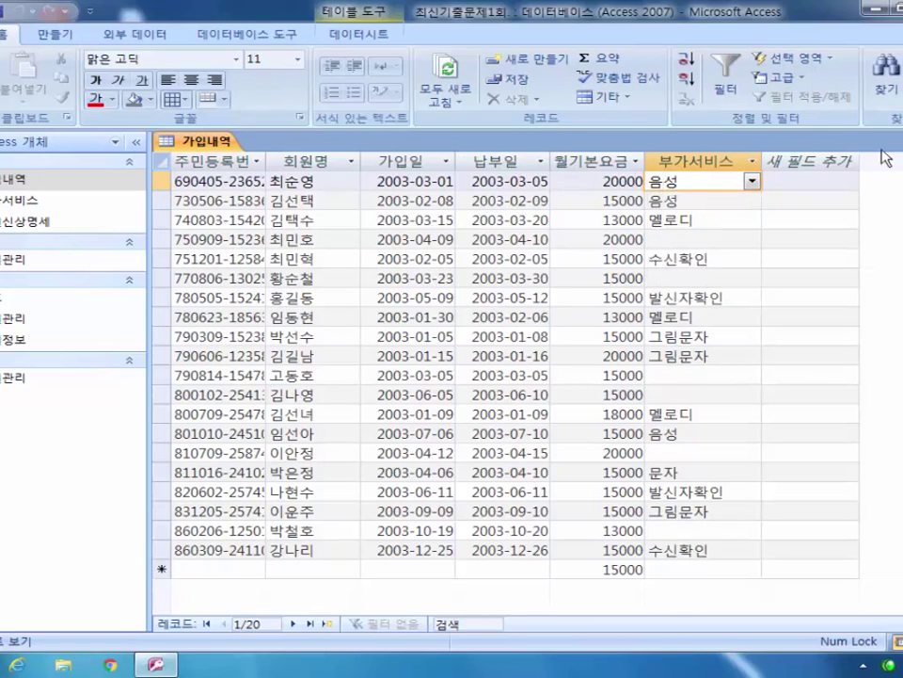
pyautogui.hotkey('ctrl', 'w')
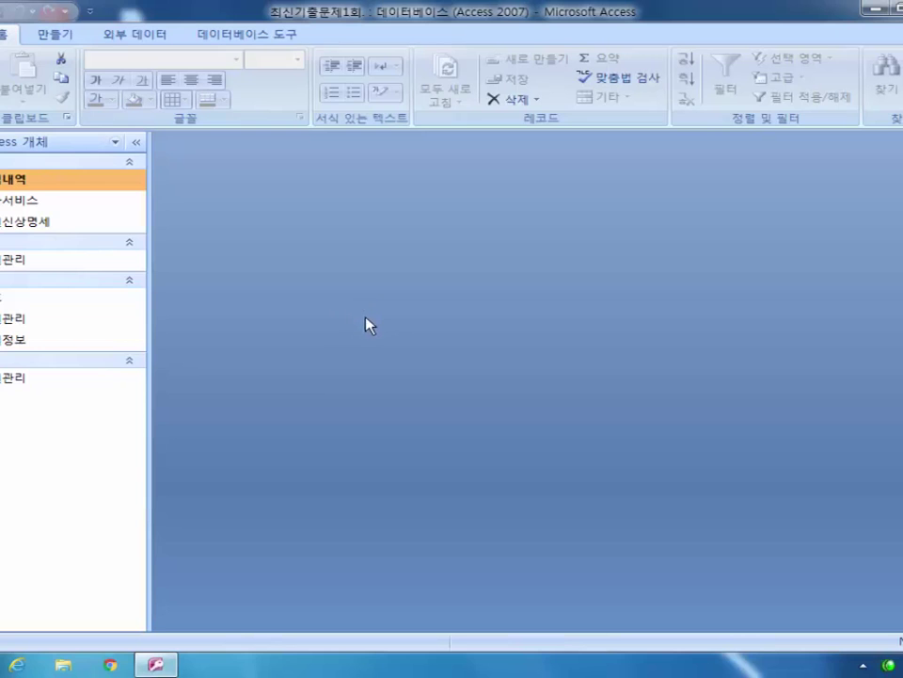
# Step: Open the Relationships window from Database Tools and bring up the Show Table list
pyautogui.click(268, 40)
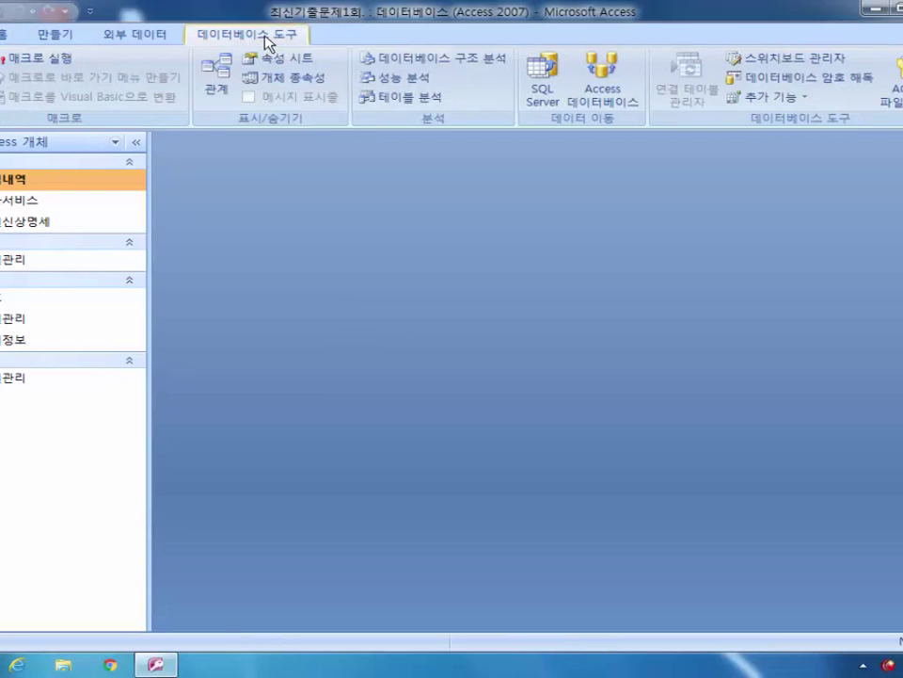
pyautogui.click(216, 94)
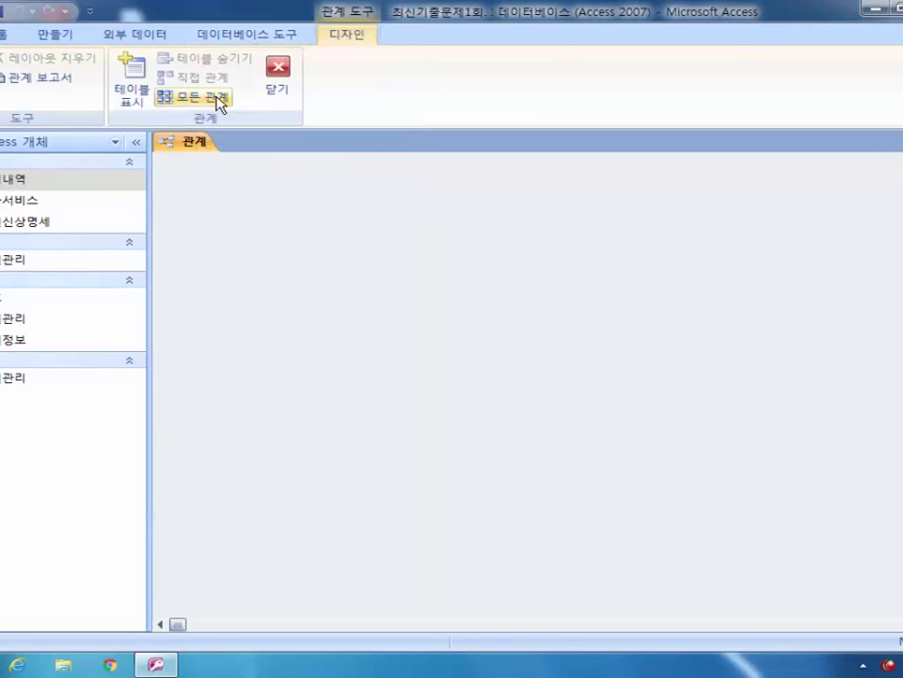
pyautogui.rightClick(374, 194)
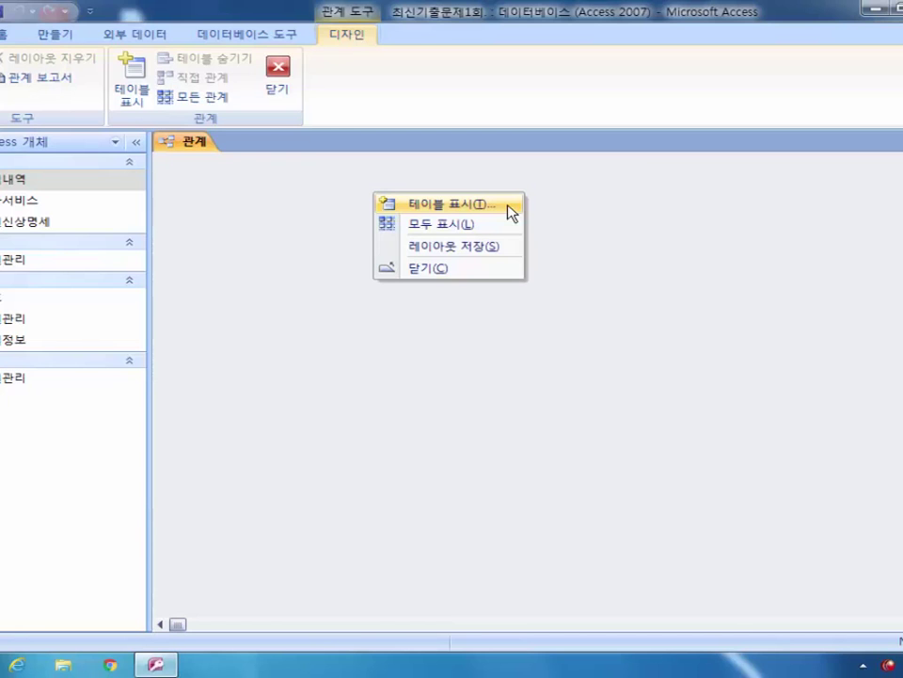
pyautogui.click(510, 213)
pyautogui.moveTo(468, 127); pyautogui.dragTo(529, 168)
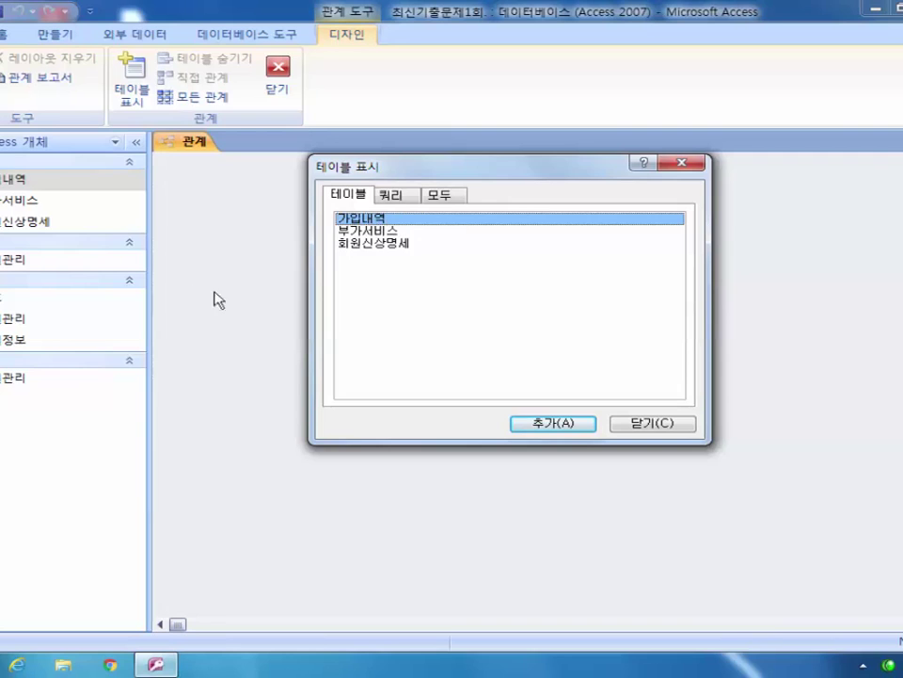
# Step: Add the 가입내역 and 회원신상명세 tables, then close the Show Table list
pyautogui.click(579, 424)
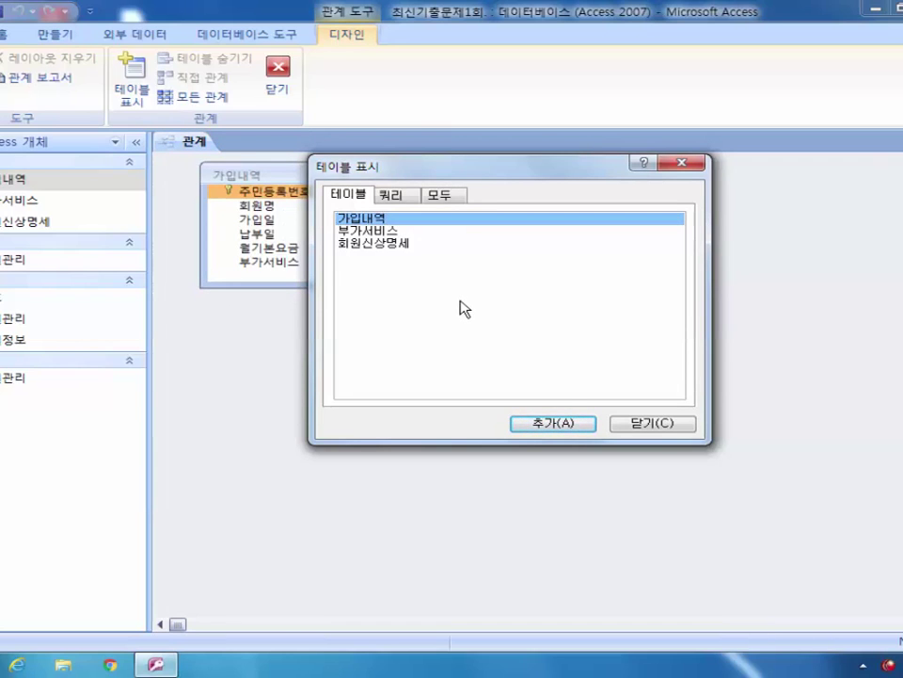
pyautogui.click(390, 246)
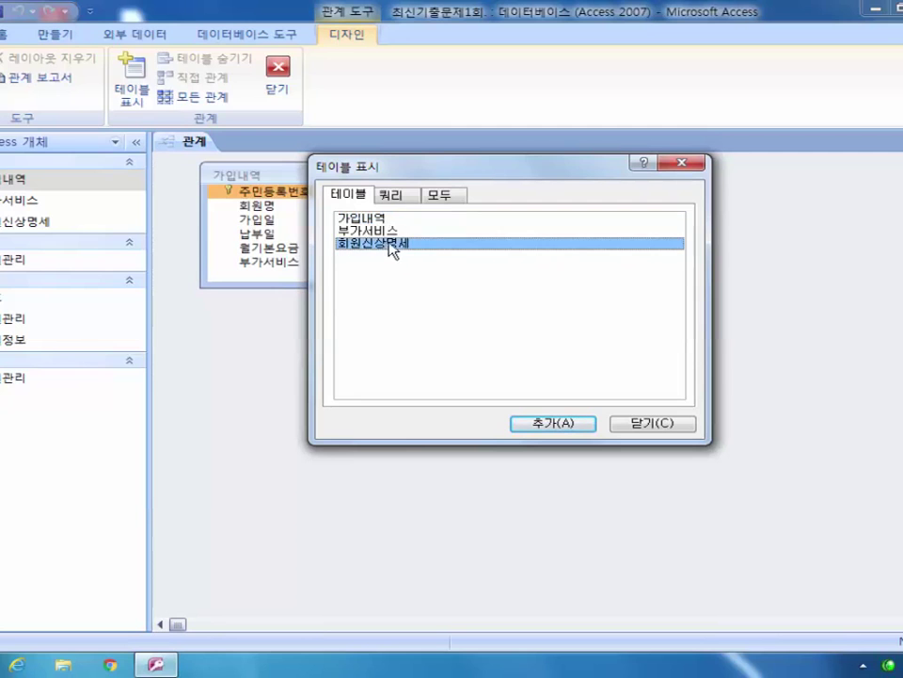
pyautogui.moveTo(545, 175); pyautogui.dragTo(568, 305)
pyautogui.click(611, 562)
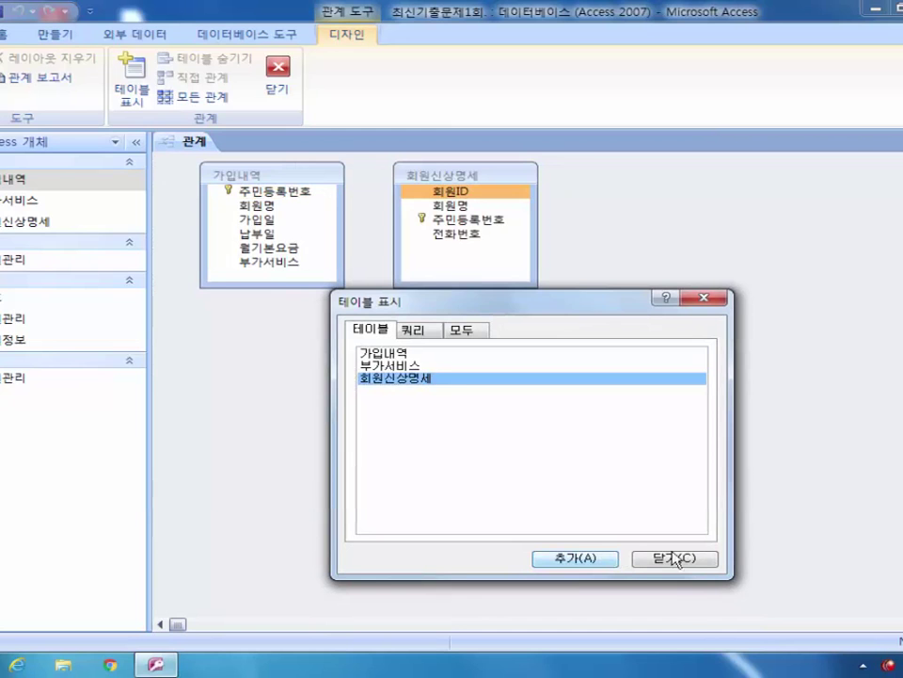
pyautogui.click(709, 561)
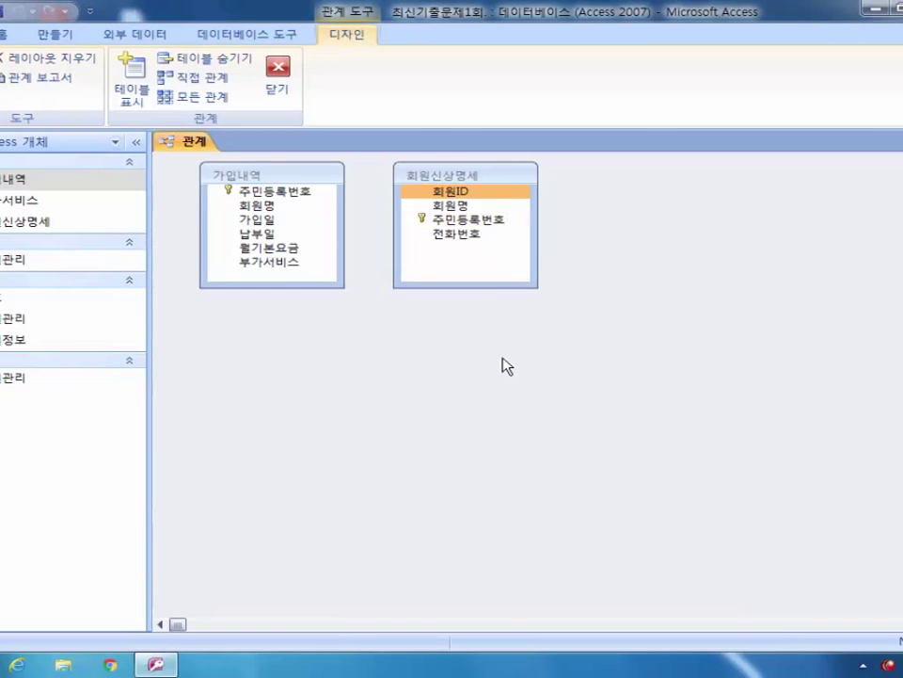
# Step: Drag 주민등록번호 between 회원신상명세 and 가입내역 to open the Edit Relationships dialog
pyautogui.click(297, 207)
pyautogui.click(295, 198)
pyautogui.moveTo(295, 198); pyautogui.dragTo(478, 230)
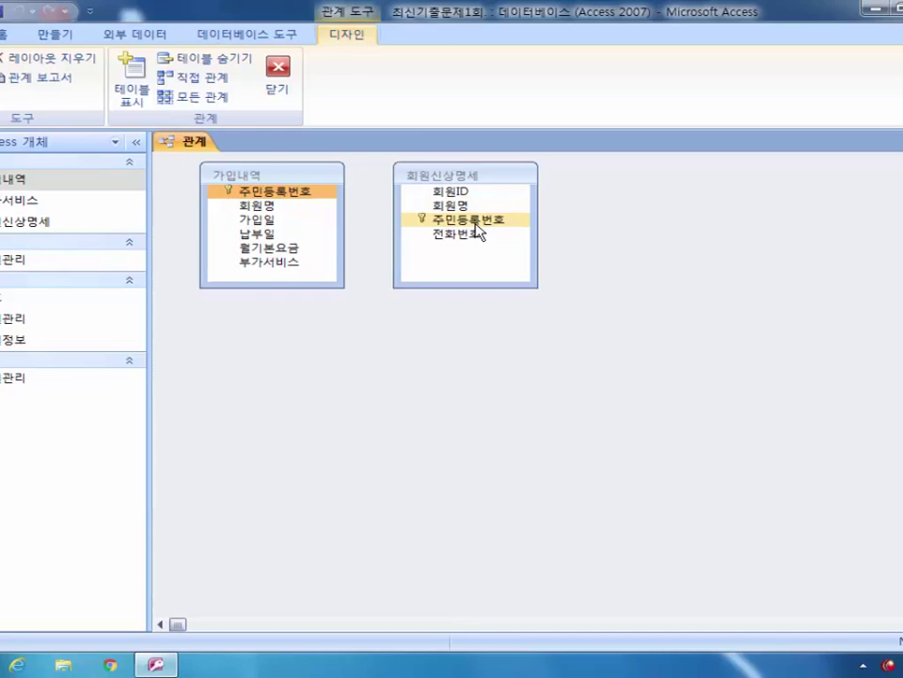
pyautogui.moveTo(477, 230); pyautogui.dragTo(447, 229)
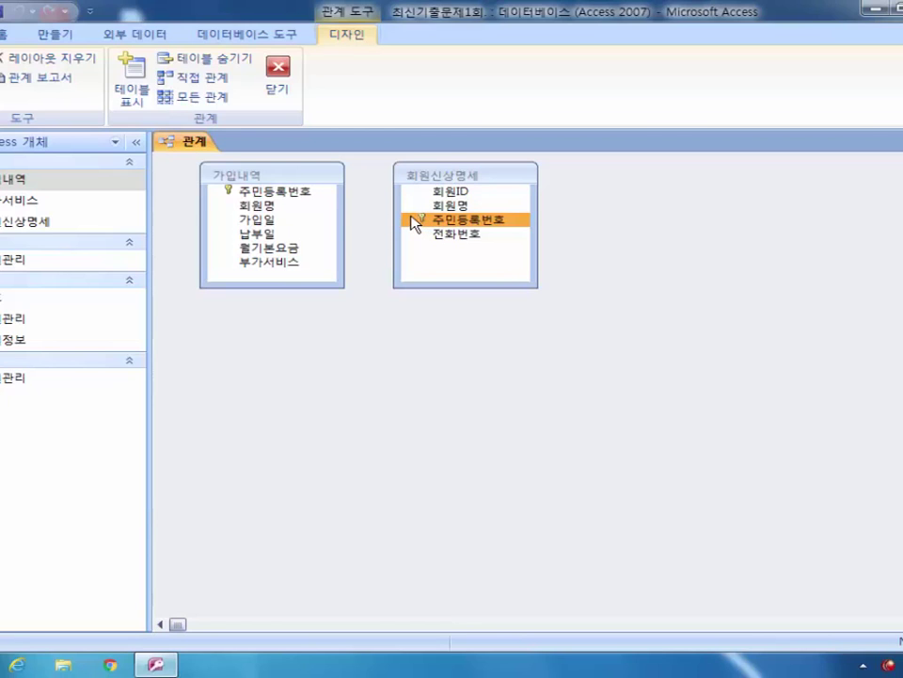
pyautogui.moveTo(414, 224)
pyautogui.mouseDown()
pyautogui.moveTo(369, 203)
pyautogui.moveTo(305, 197)
pyautogui.moveTo(403, 222)
pyautogui.mouseUp()
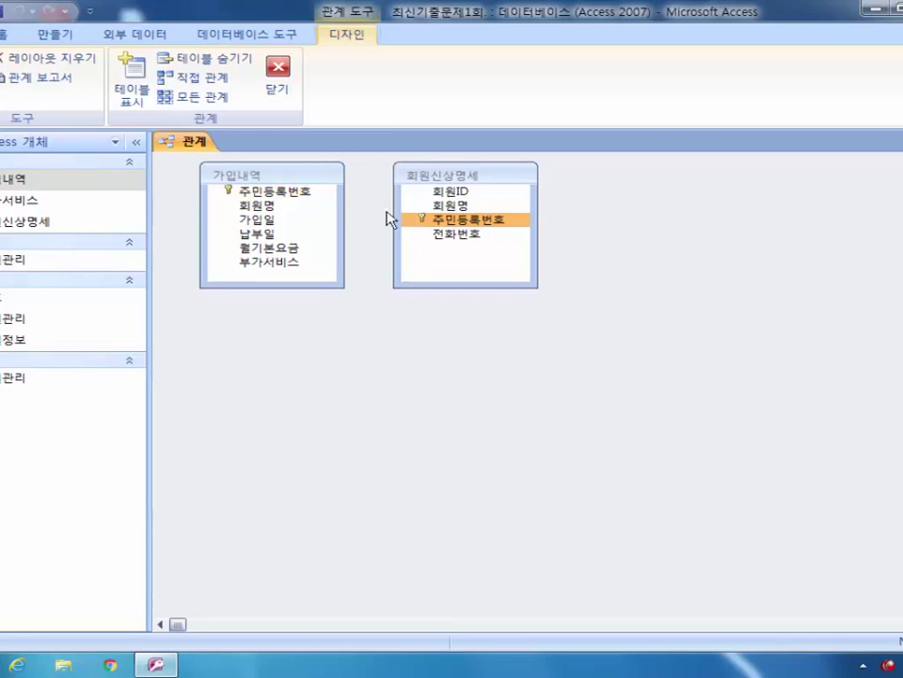
pyautogui.moveTo(517, 226); pyautogui.dragTo(316, 198)
pyautogui.moveTo(378, 155); pyautogui.dragTo(405, 193)
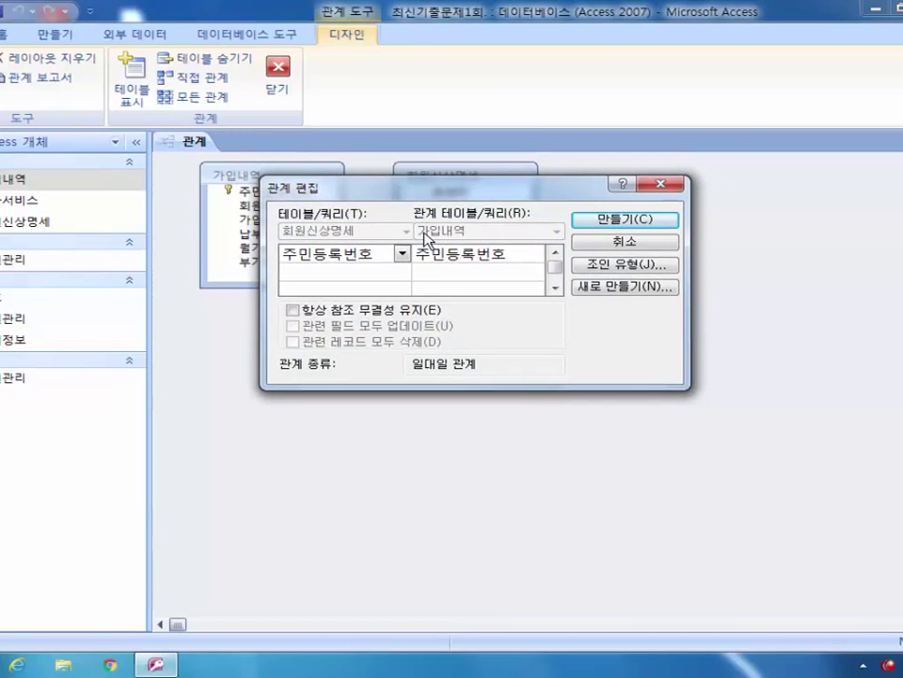
# Step: Enforce referential integrity with cascade update and cascade delete, then create the one-to-one link
pyautogui.click(296, 315)
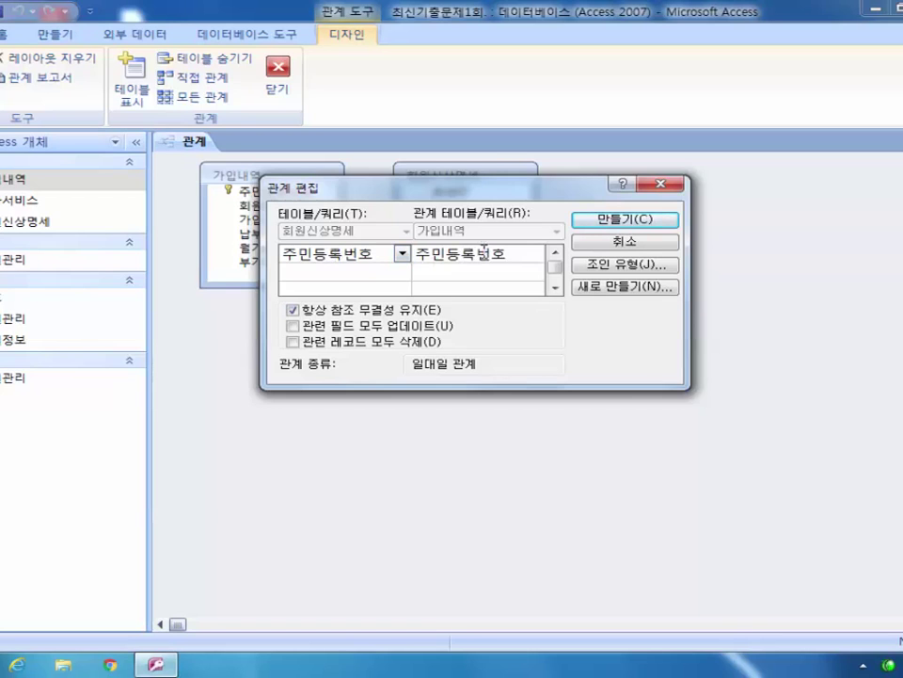
pyautogui.click(292, 326)
pyautogui.click(293, 341)
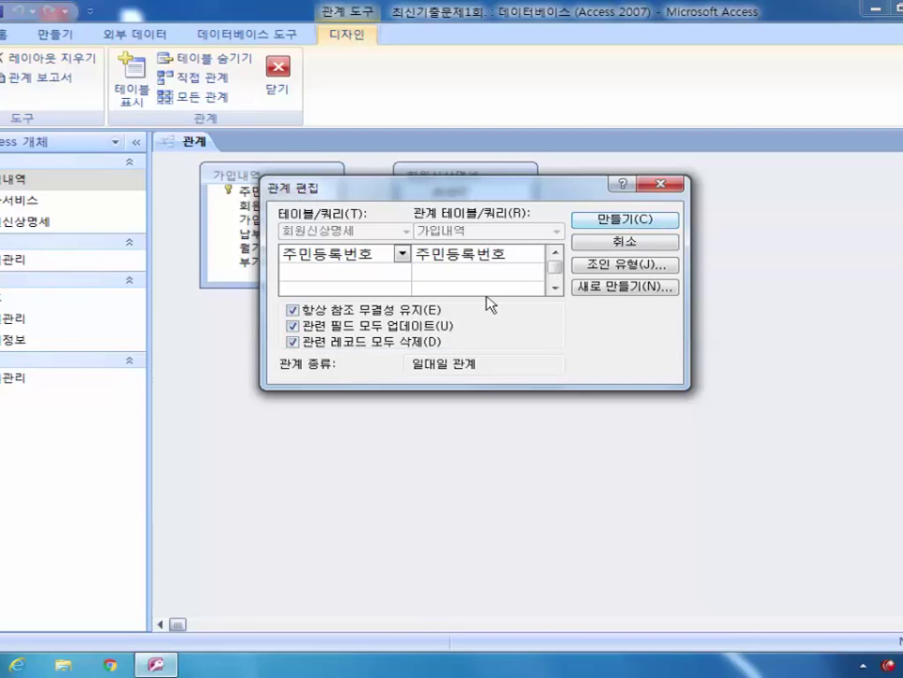
pyautogui.moveTo(518, 189); pyautogui.dragTo(552, 297)
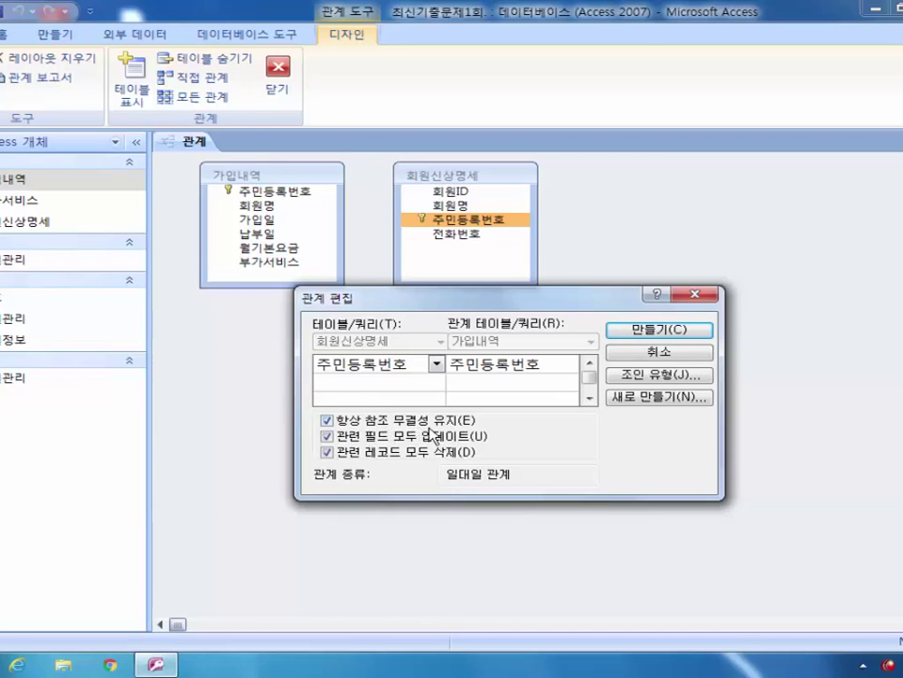
pyautogui.click(677, 330)
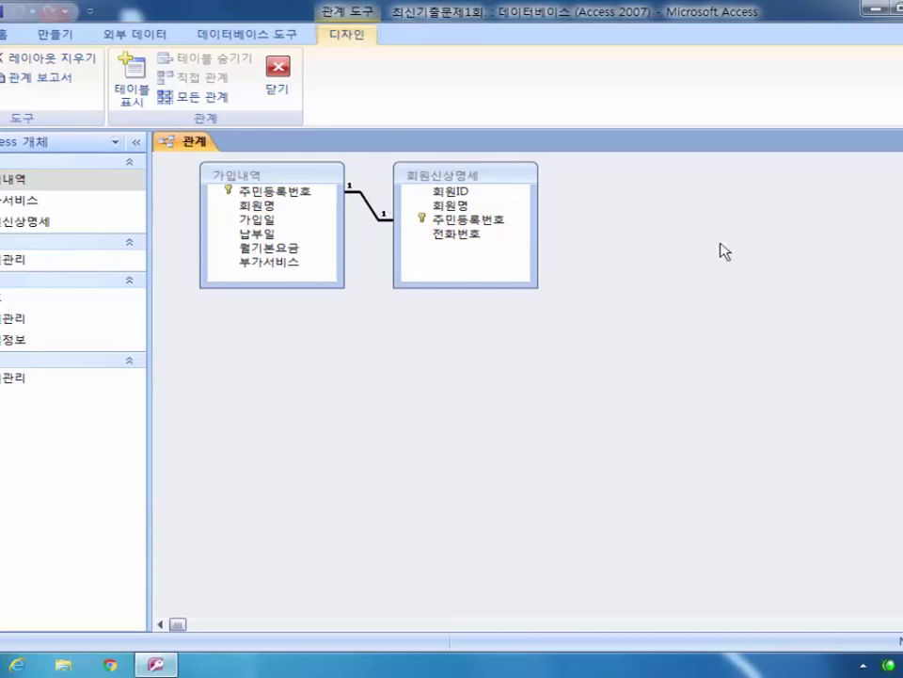
# Step: Close the Relationships window saving its layout, then dismiss a navigation pane context menu
pyautogui.click(898, 142)
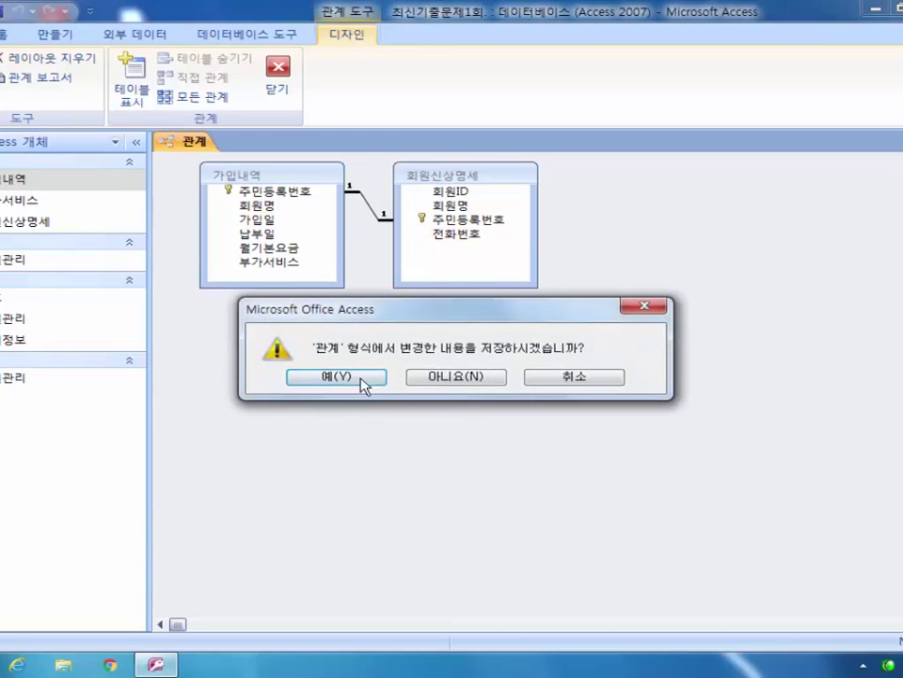
pyautogui.click(367, 381)
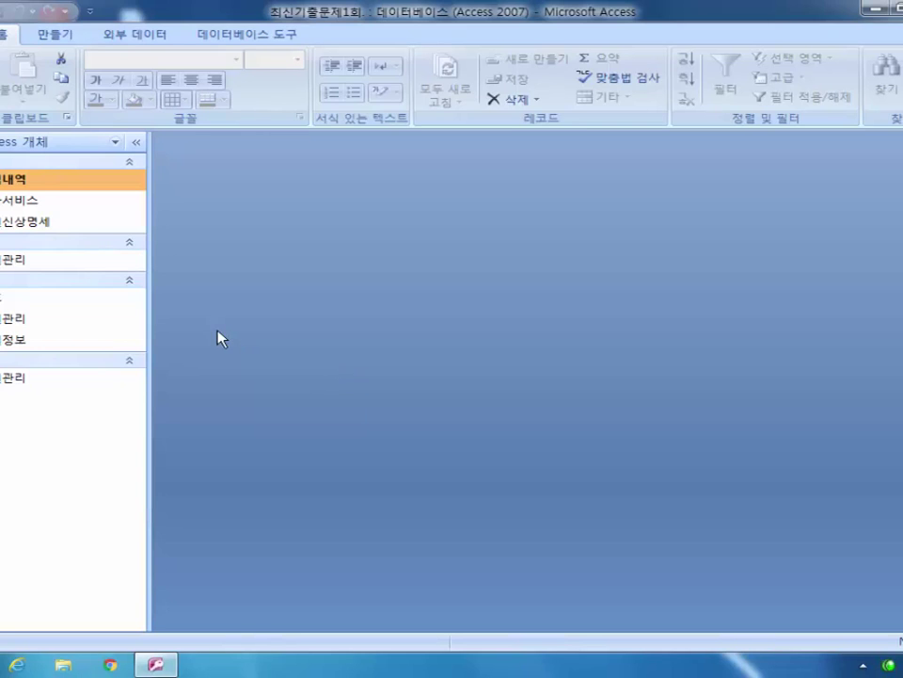
pyautogui.rightClick(25, 259)
pyautogui.click(242, 206)
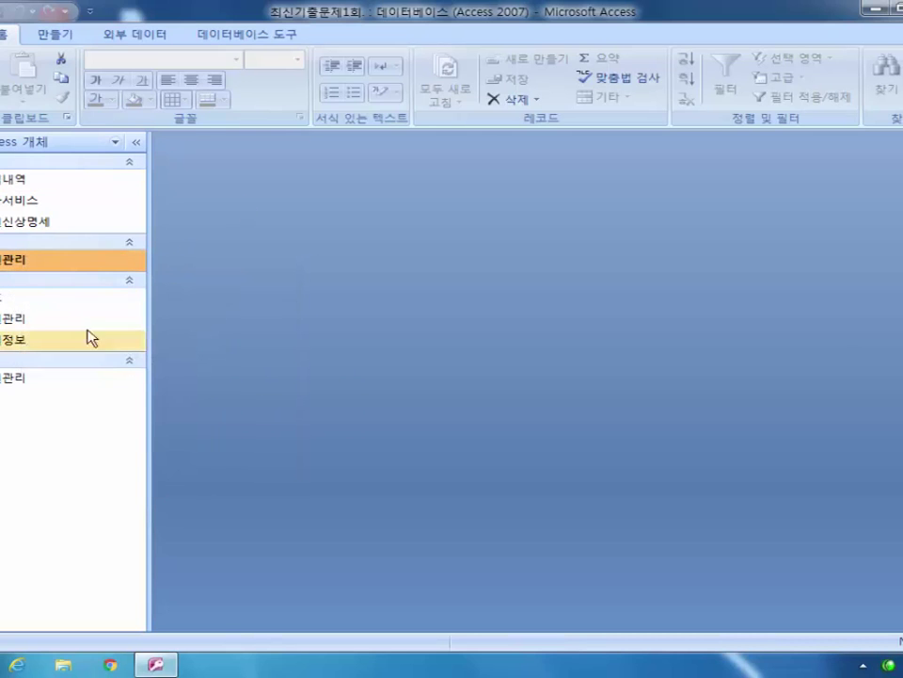
# Step: Open the 회원관리 form in Design View, checking its records in Form View along the way
pyautogui.click(19, 320)
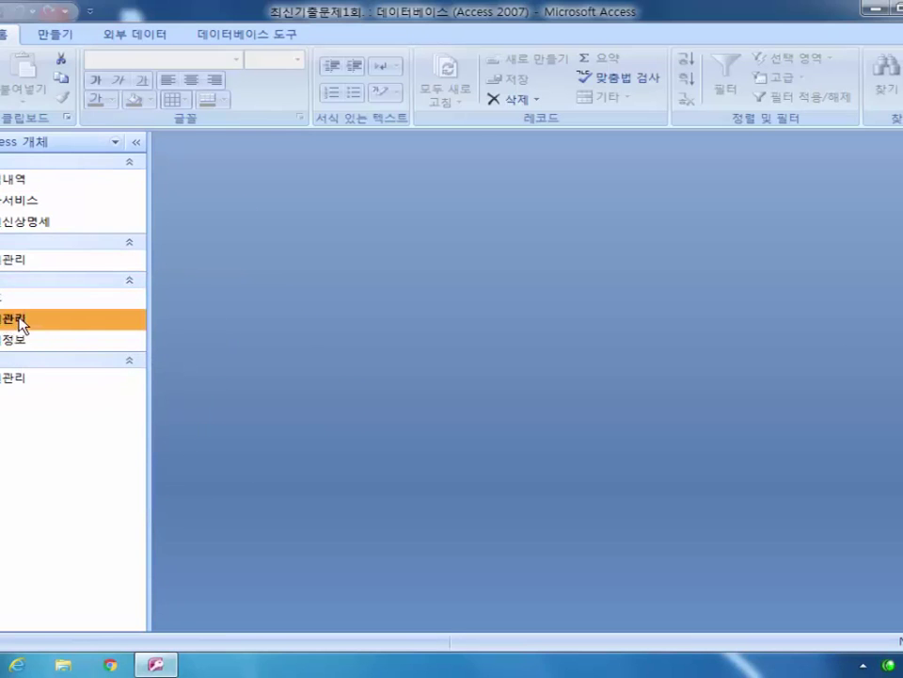
pyautogui.rightClick(20, 321)
pyautogui.click(125, 370)
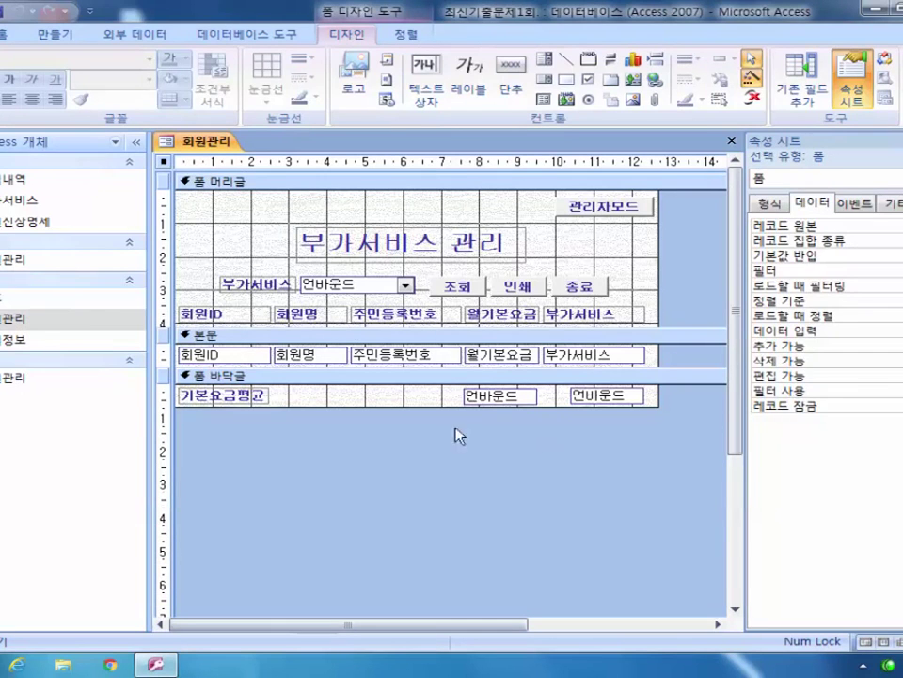
pyautogui.doubleClick(21, 325)
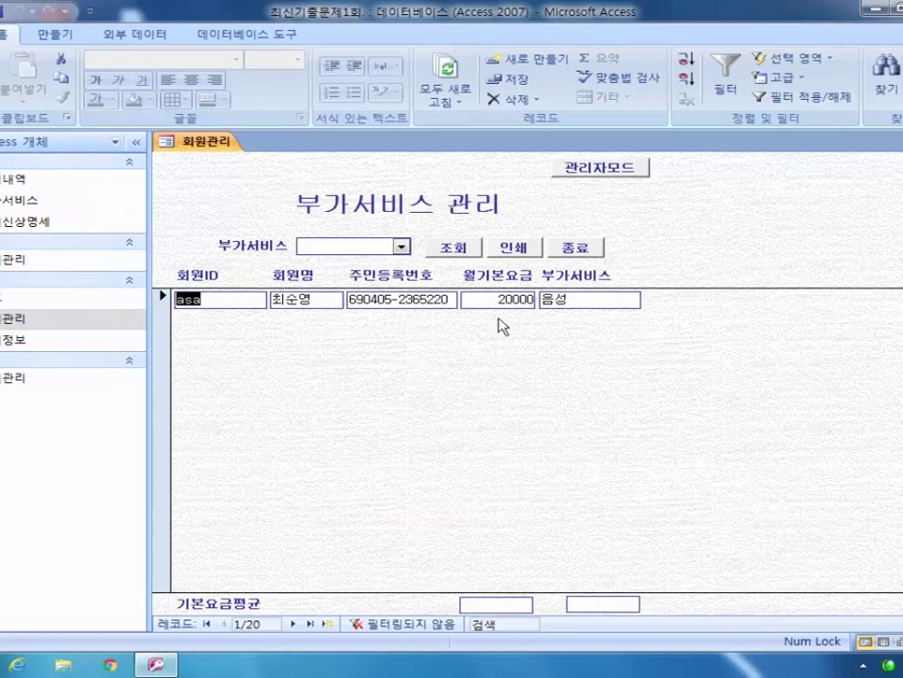
pyautogui.rightClick(62, 322)
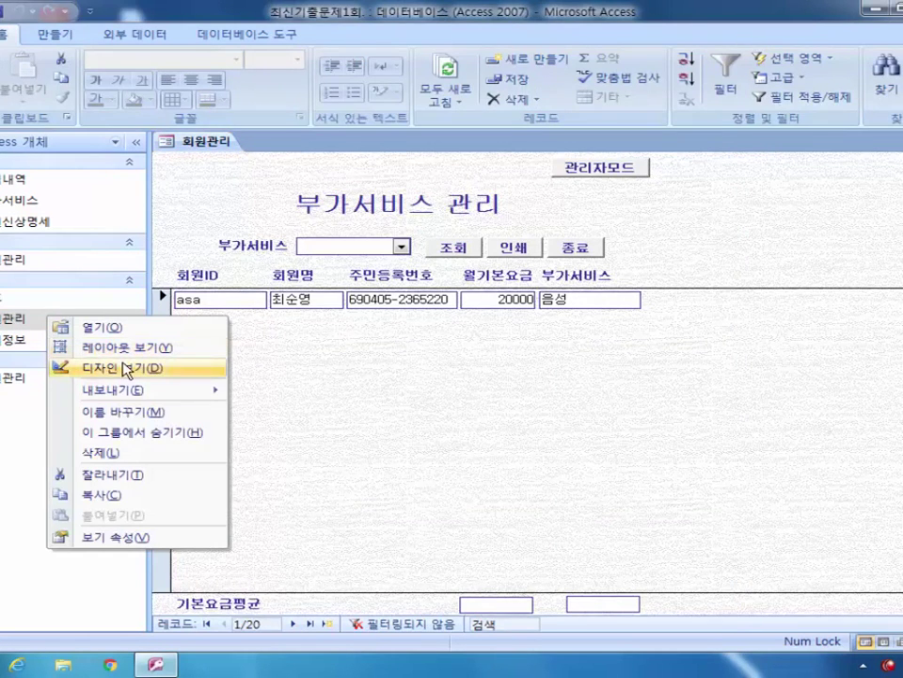
pyautogui.click(125, 369)
# Step: On the 모두 tab set the form's 기본 보기 to 연속 폼 and preview it in Form View
pyautogui.moveTo(743, 313); pyautogui.dragTo(632, 313)
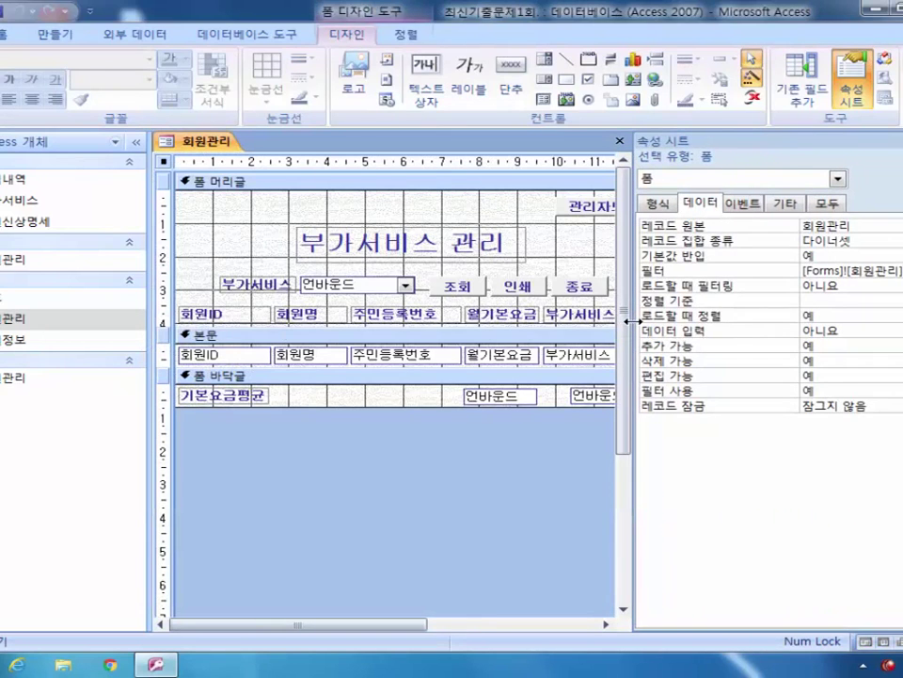
pyautogui.click(828, 203)
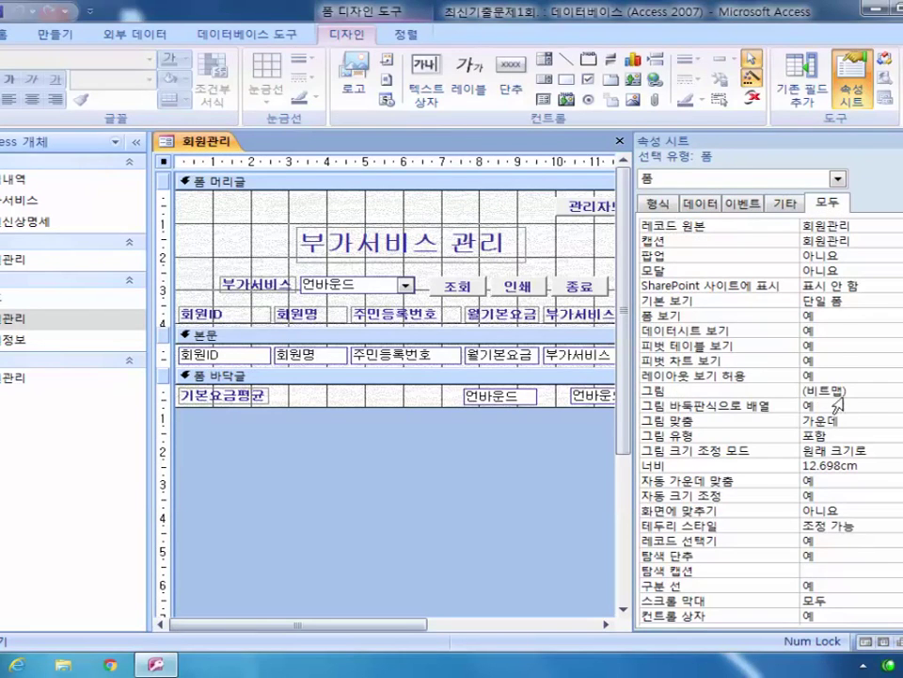
pyautogui.click(839, 299)
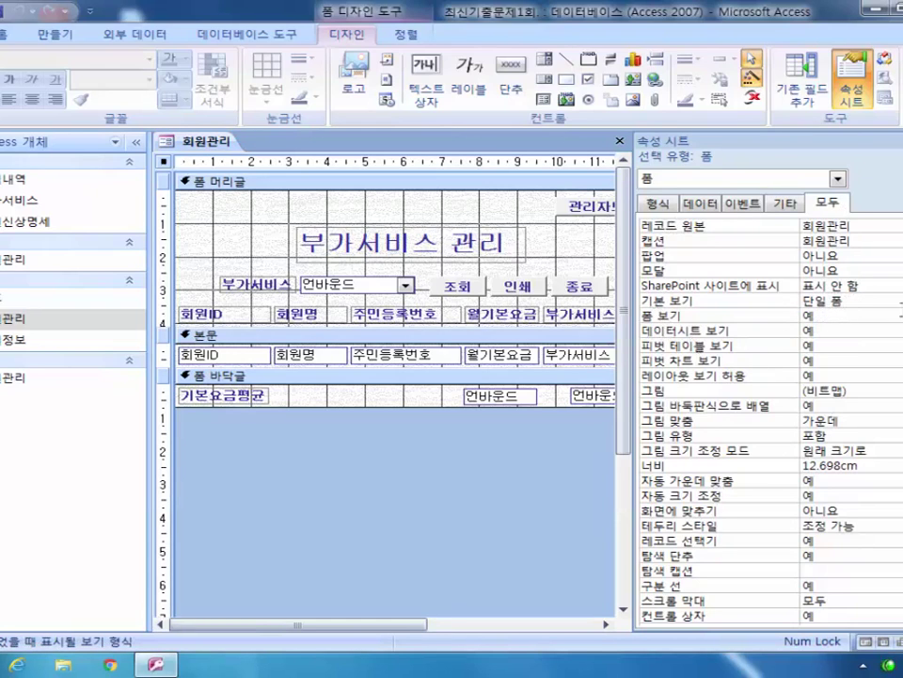
pyautogui.hotkey('alt', 'Down')
pyautogui.press('Down')
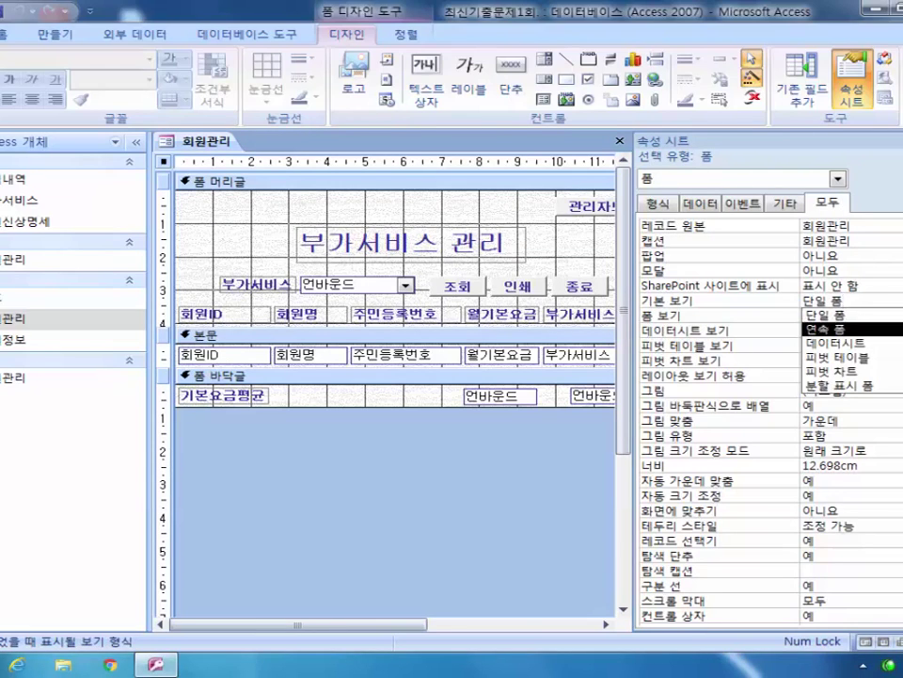
pyautogui.press('Return')
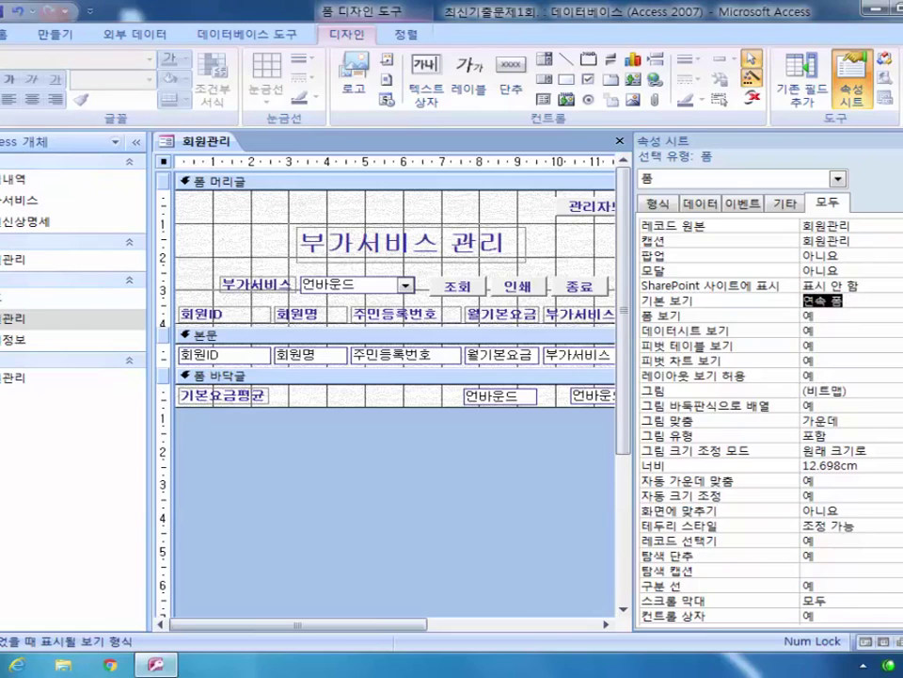
pyautogui.press('F5')
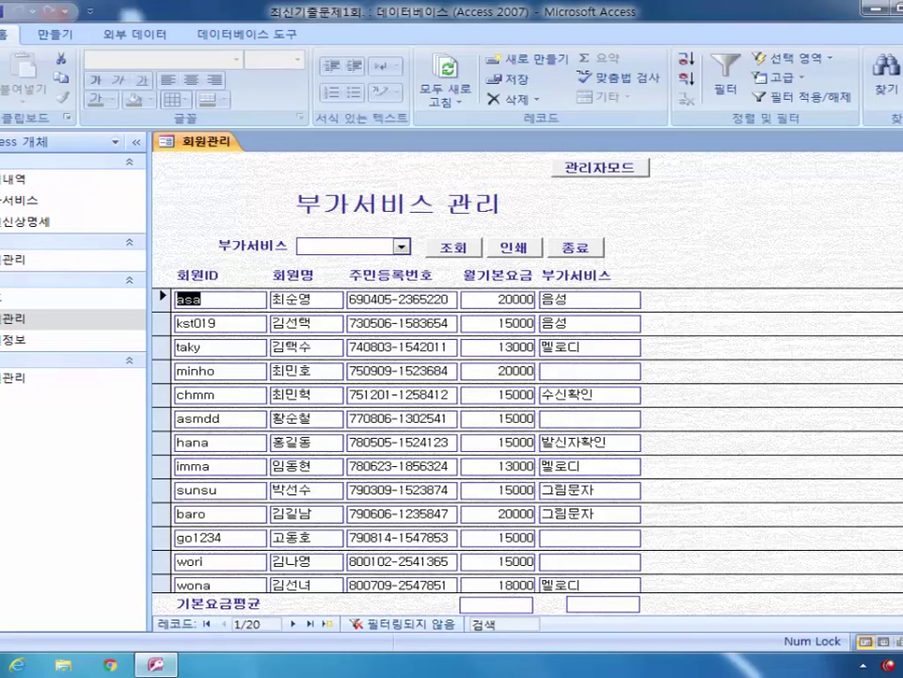
# Step: Switch the 회원관리 form to Design View, preview it in Form View, then return to Design View
pyautogui.click(3, 90)
pyautogui.click(12, 325)
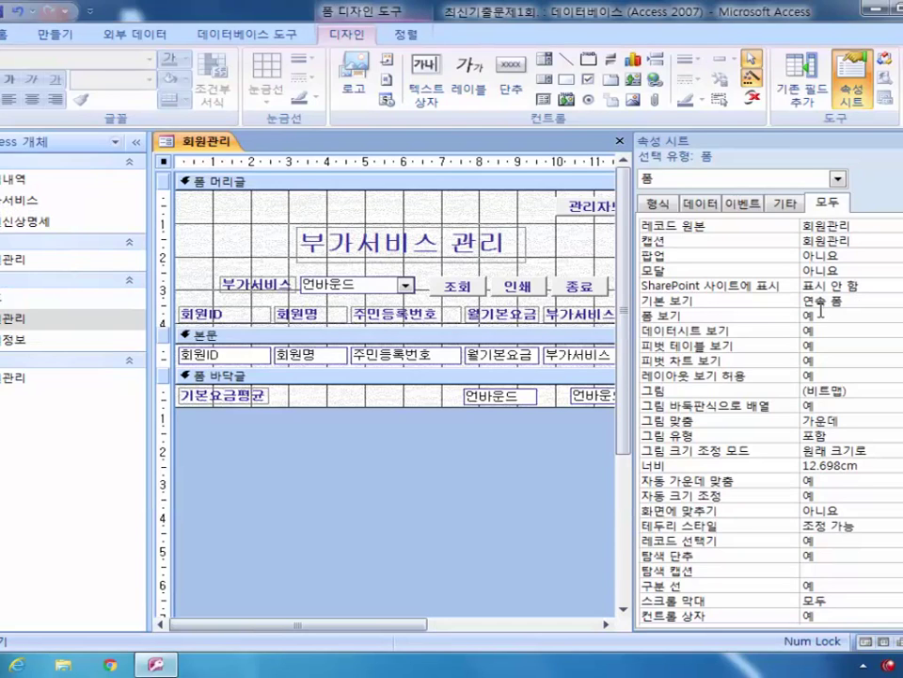
pyautogui.press('F5')
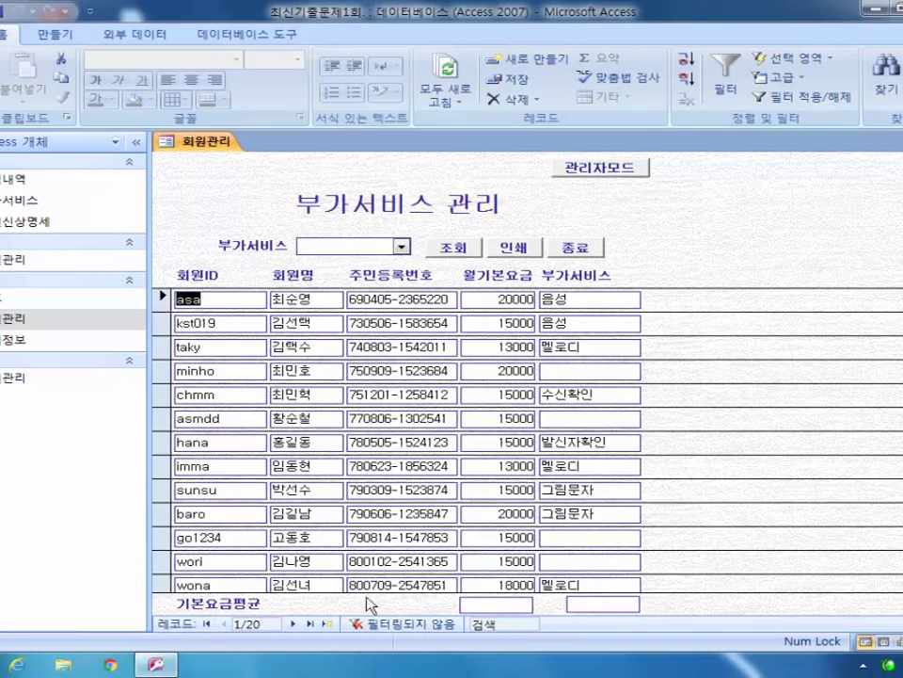
pyautogui.click(20, 92)
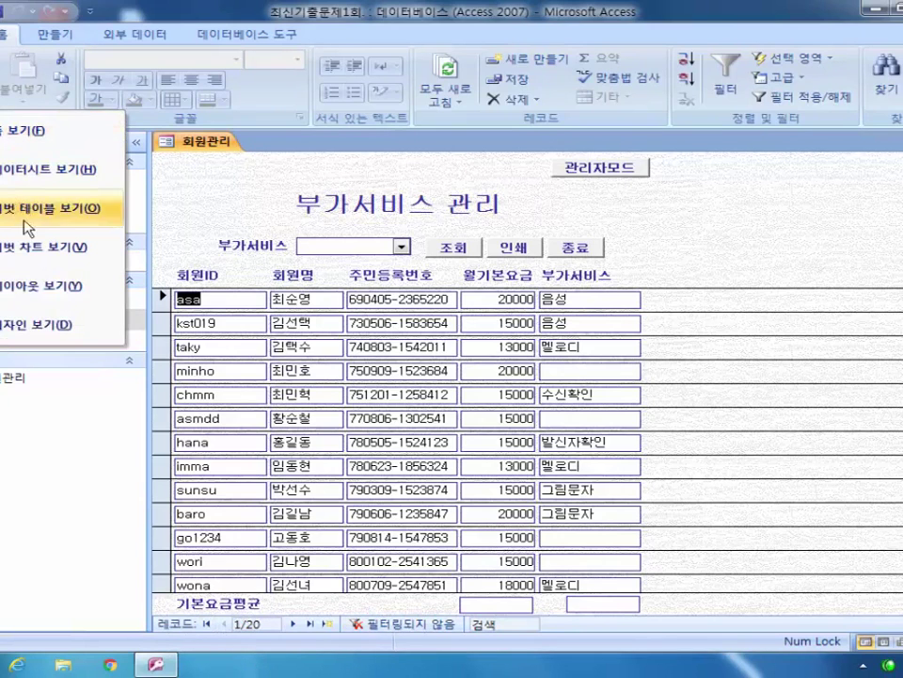
pyautogui.click(31, 328)
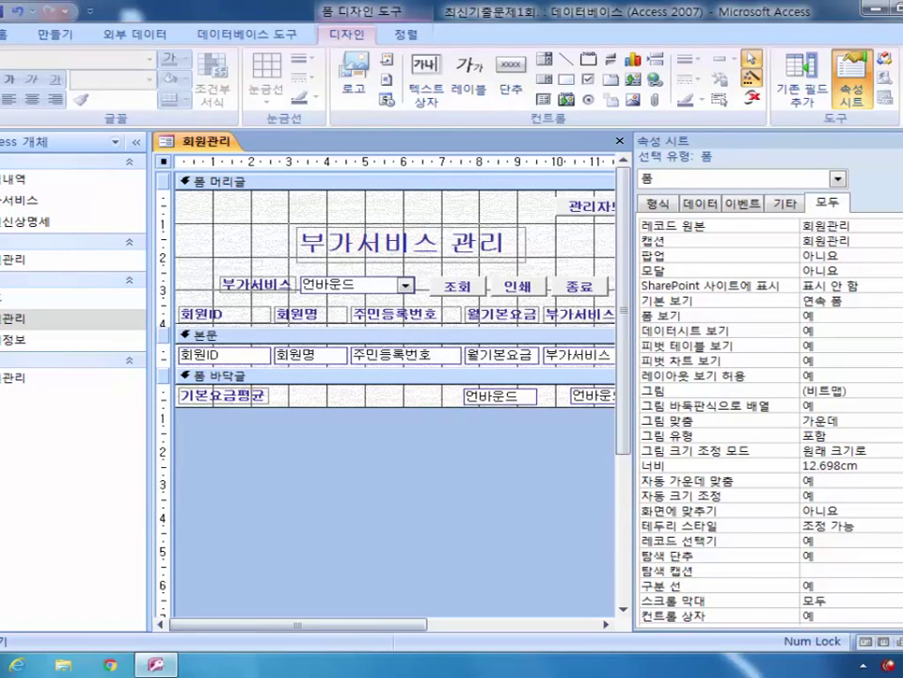
# Step: Set 탐색 단추 to 아니요, preview the form without navigation buttons, and return to Design View
pyautogui.click(847, 300)
pyautogui.scroll(-3, 770, 419)
pyautogui.scroll(-1, 802, 369)
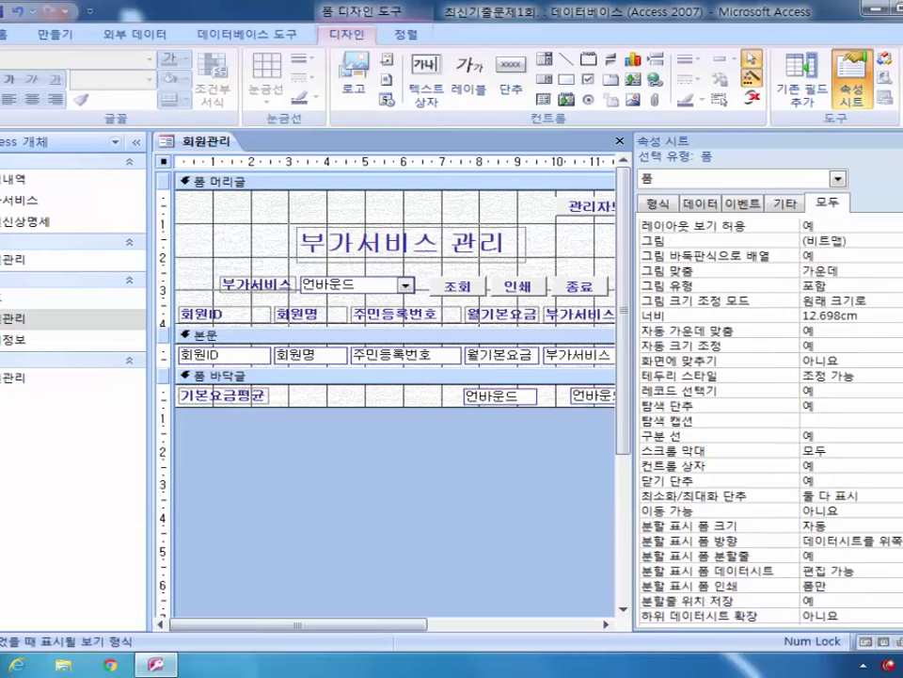
pyautogui.click(834, 389)
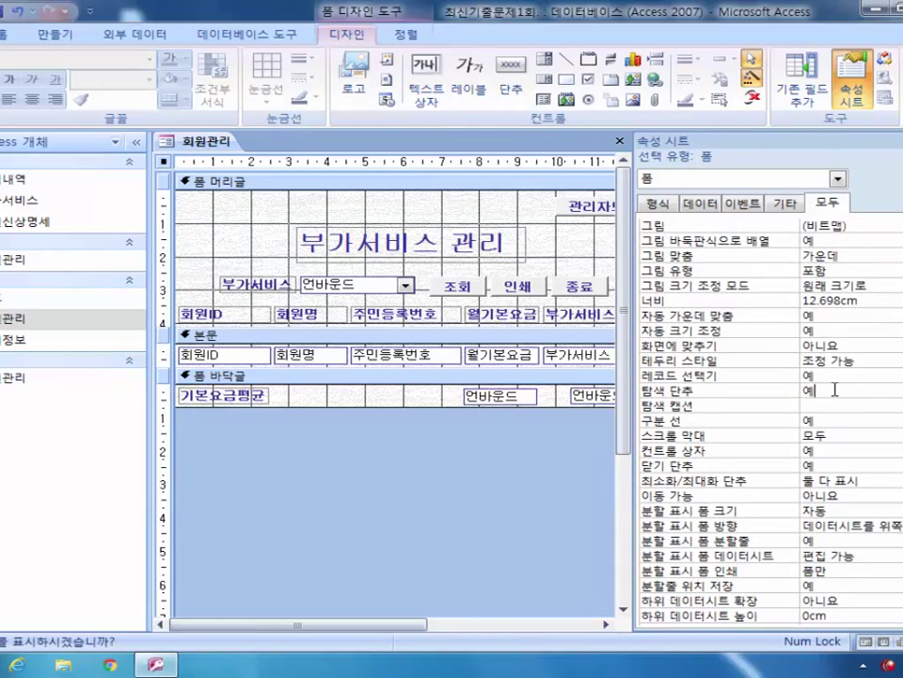
pyautogui.hotkey('alt', 'Down')
pyautogui.press('Down')
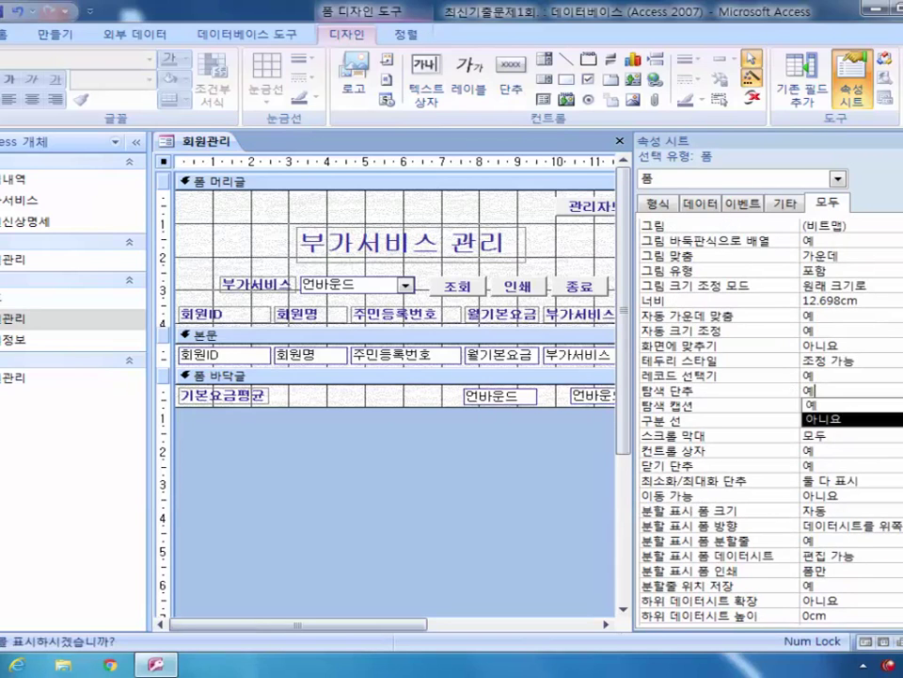
pyautogui.press('Return')
pyautogui.press('F5')
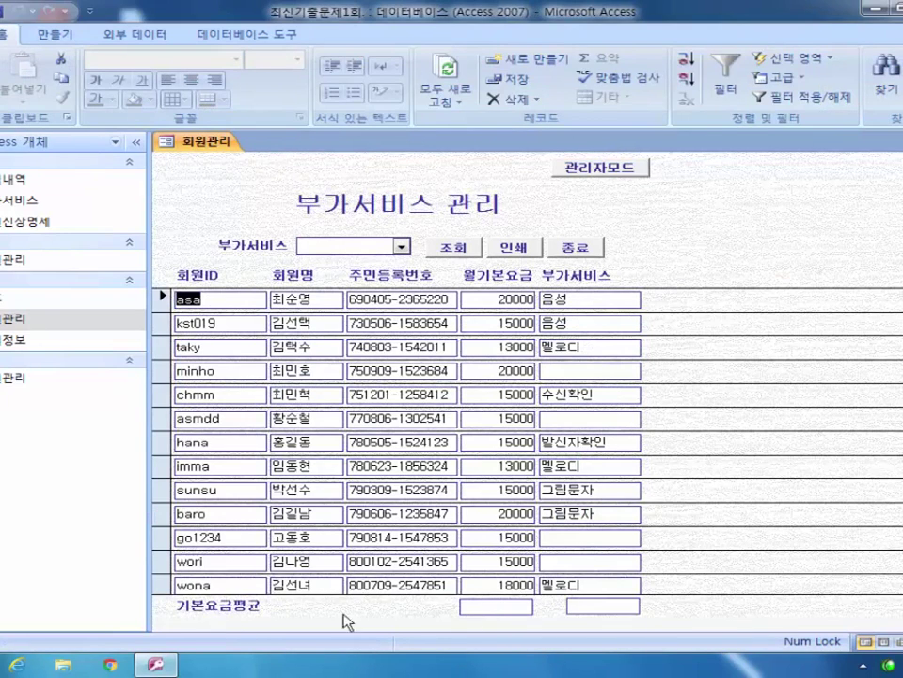
pyautogui.click(9, 85)
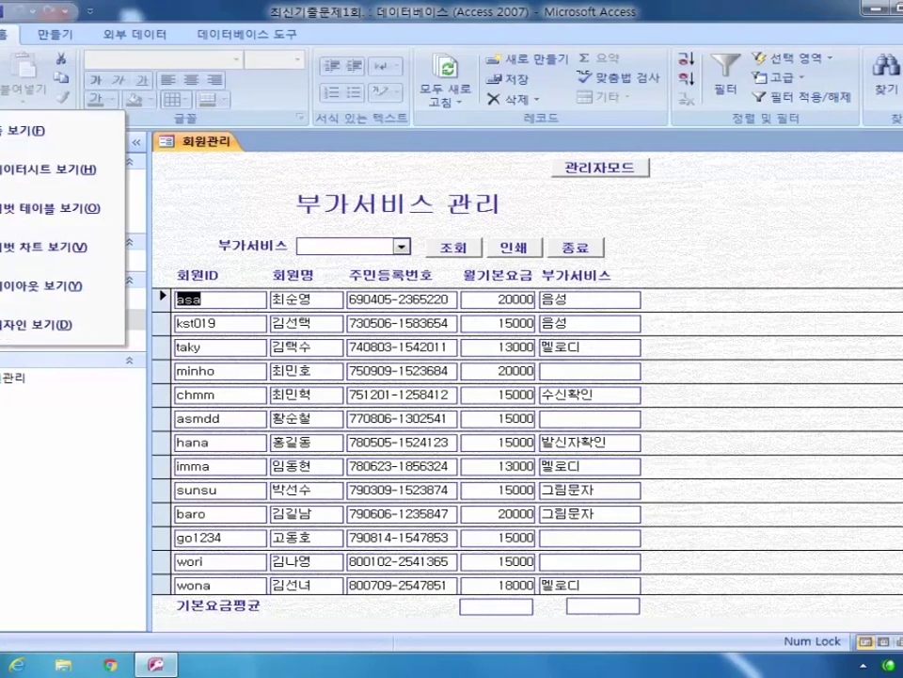
pyautogui.click(24, 320)
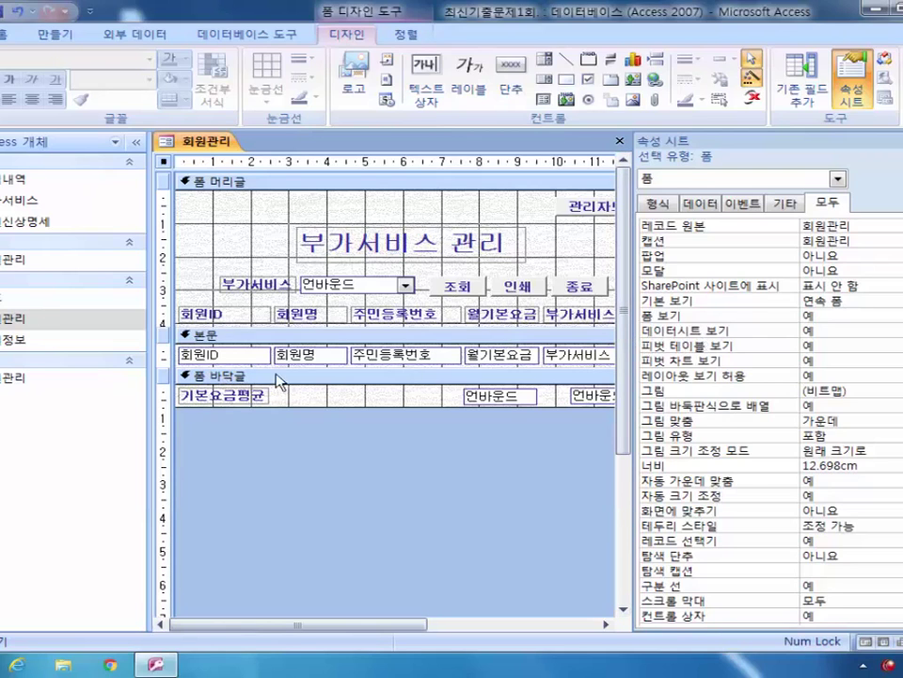
pyautogui.click(513, 400)
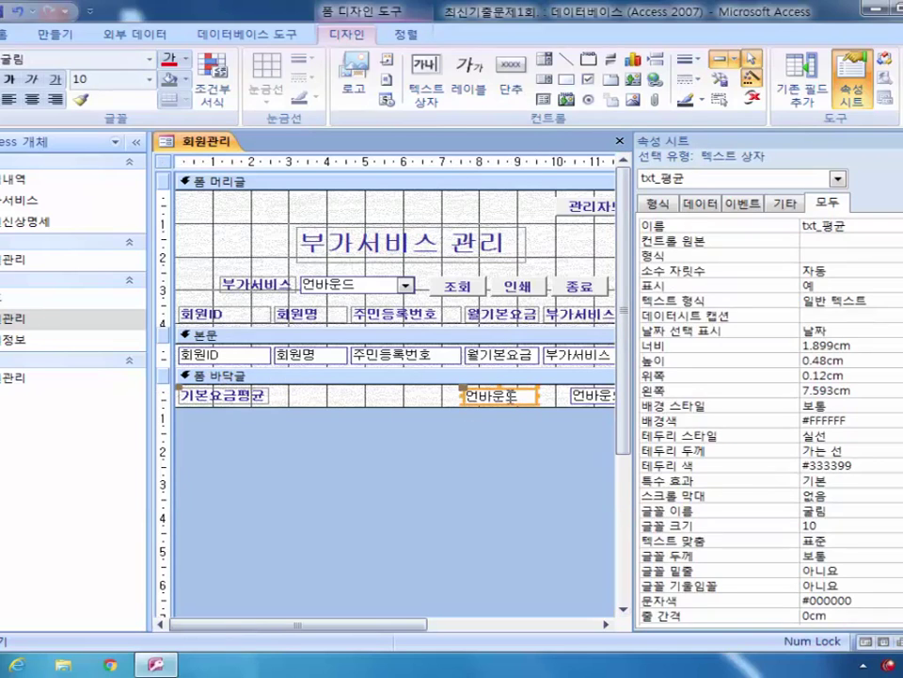
pyautogui.click(837, 179)
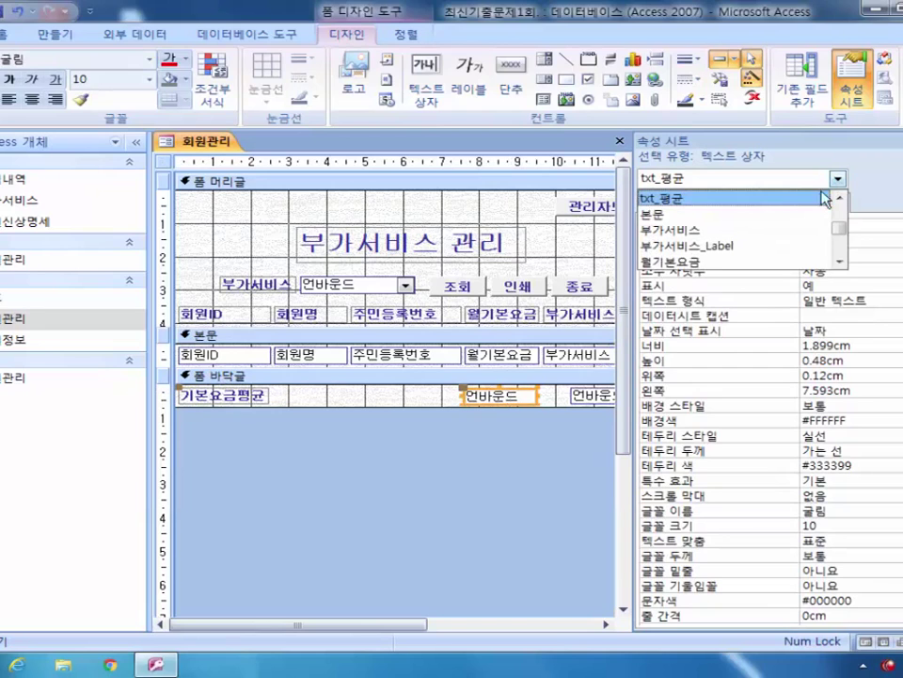
pyautogui.click(787, 201)
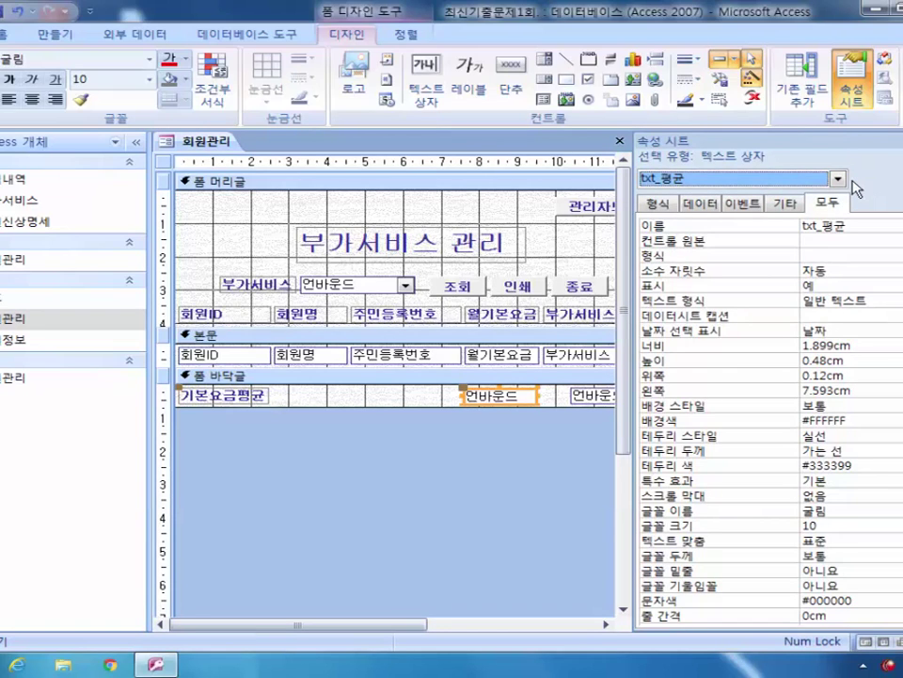
pyautogui.click(807, 242)
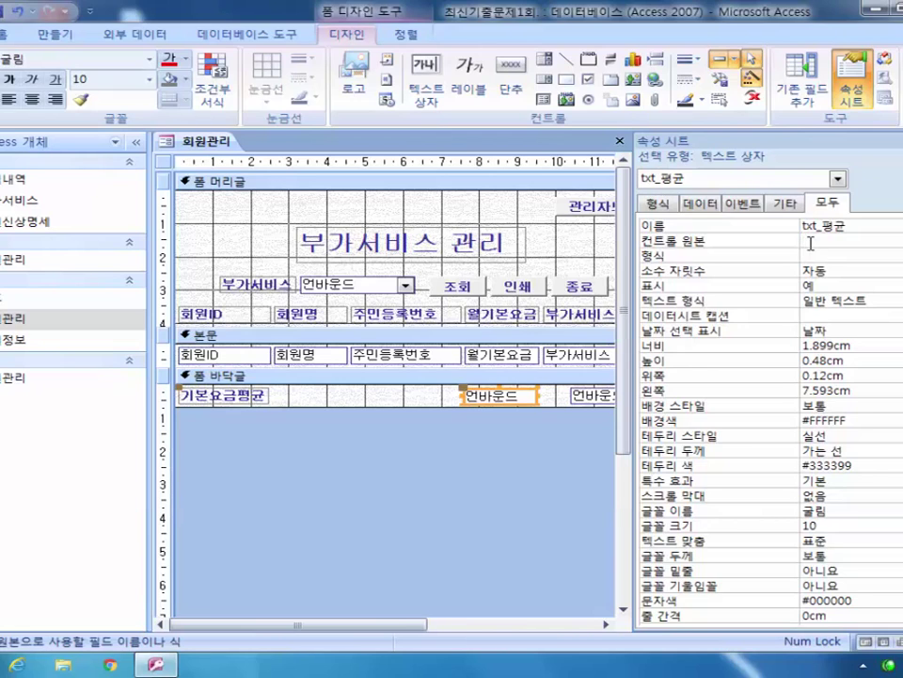
pyautogui.click(163, 162)
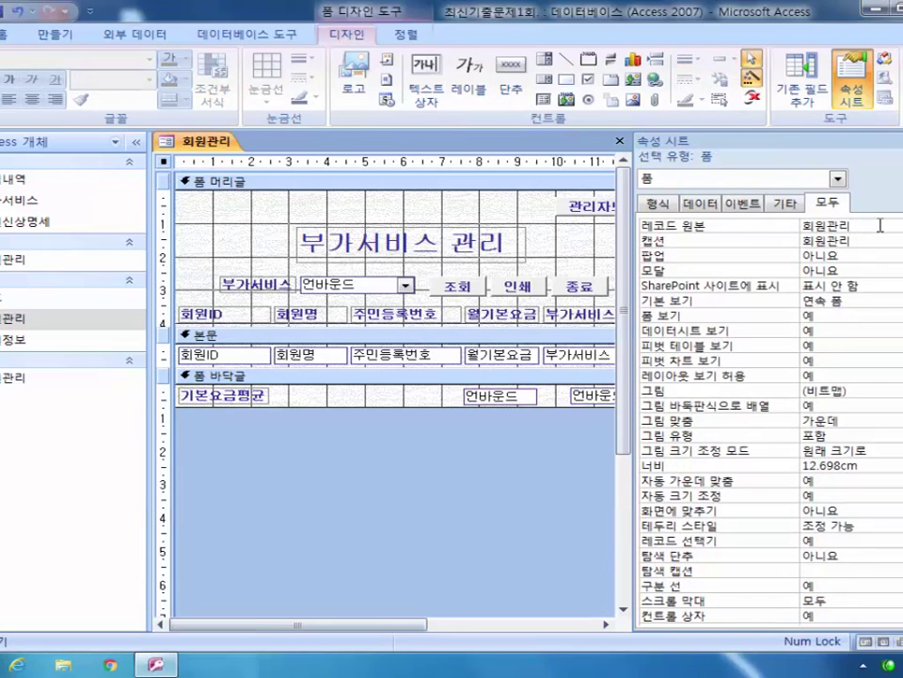
pyautogui.click(26, 261)
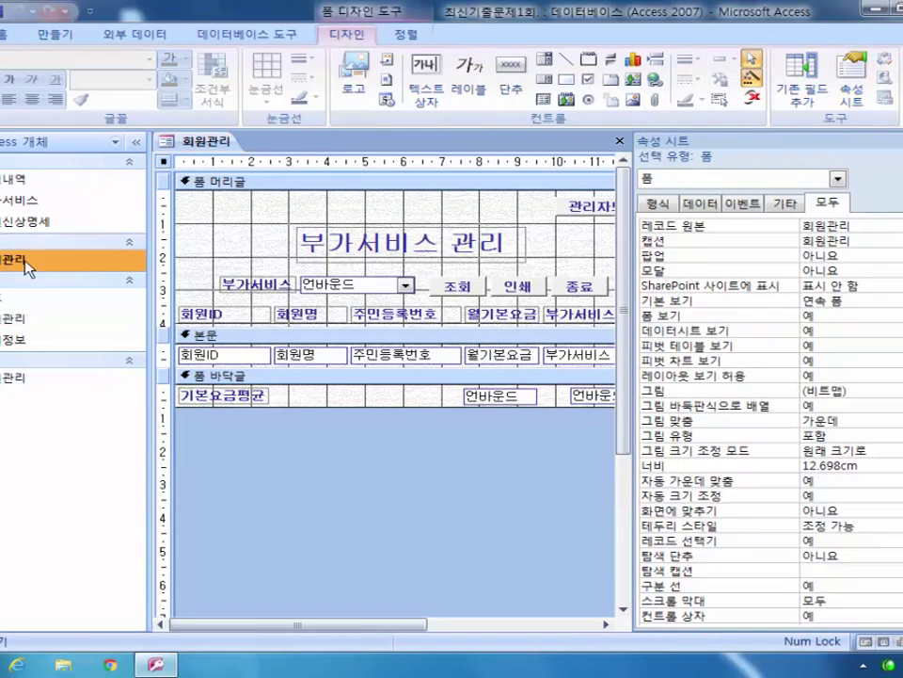
# Step: Open the 회원관리 table's 20 records in a tab, then return to the form's design tab
pyautogui.doubleClick(26, 264)
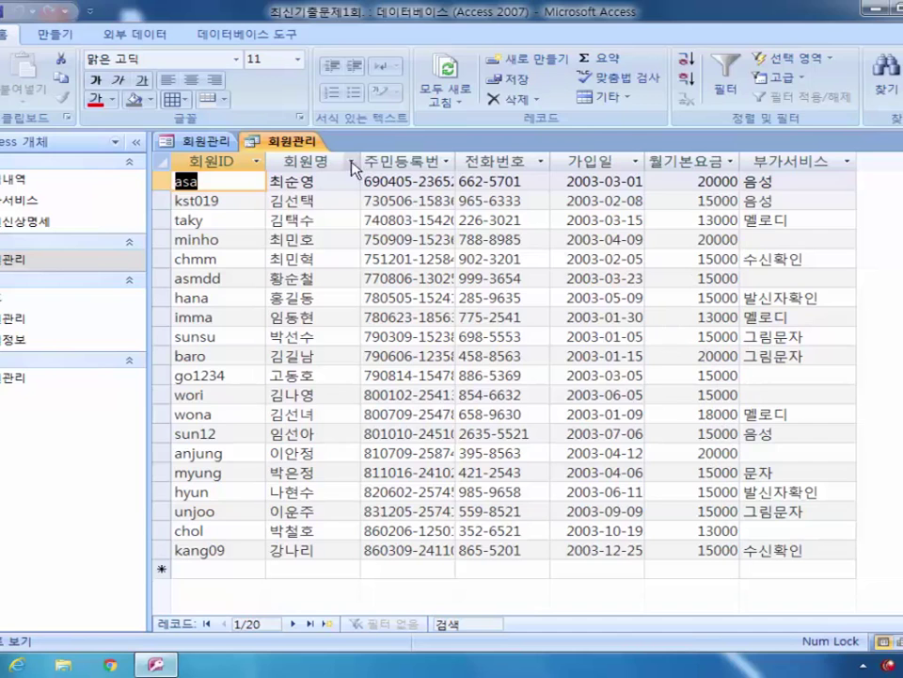
pyautogui.click(223, 141)
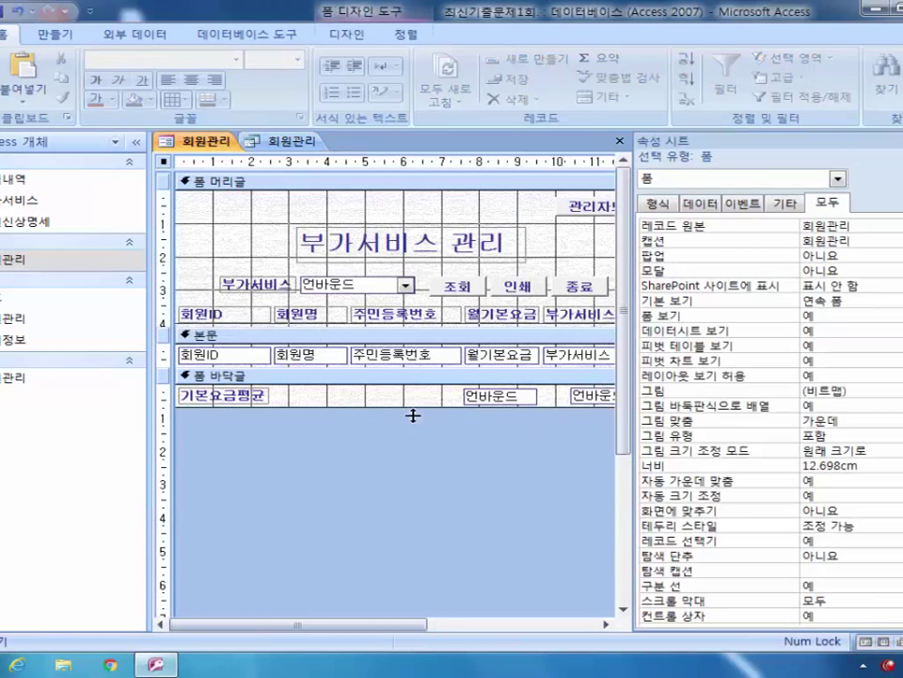
# Step: Give the footer's txt_평균 box the control source =Avg([월기본요금])
pyautogui.click(471, 398)
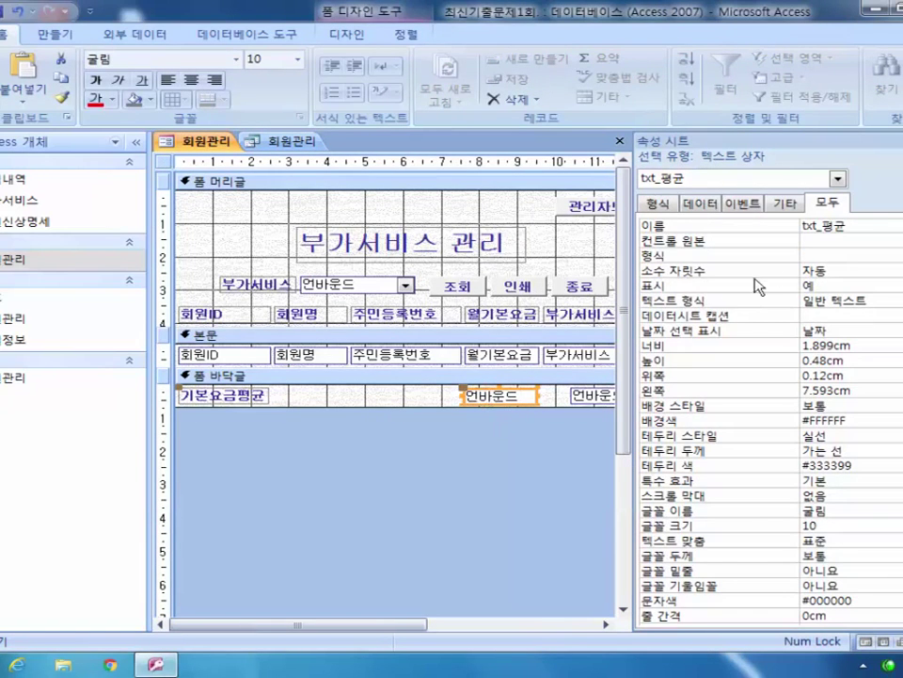
pyautogui.click(805, 244)
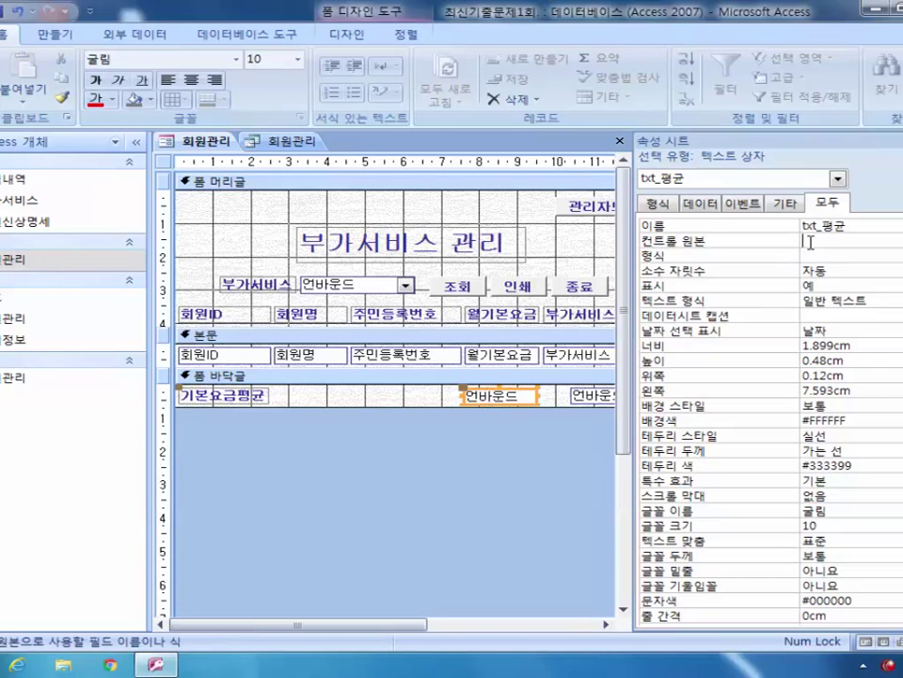
pyautogui.write('=Av')
pyautogui.write('([')
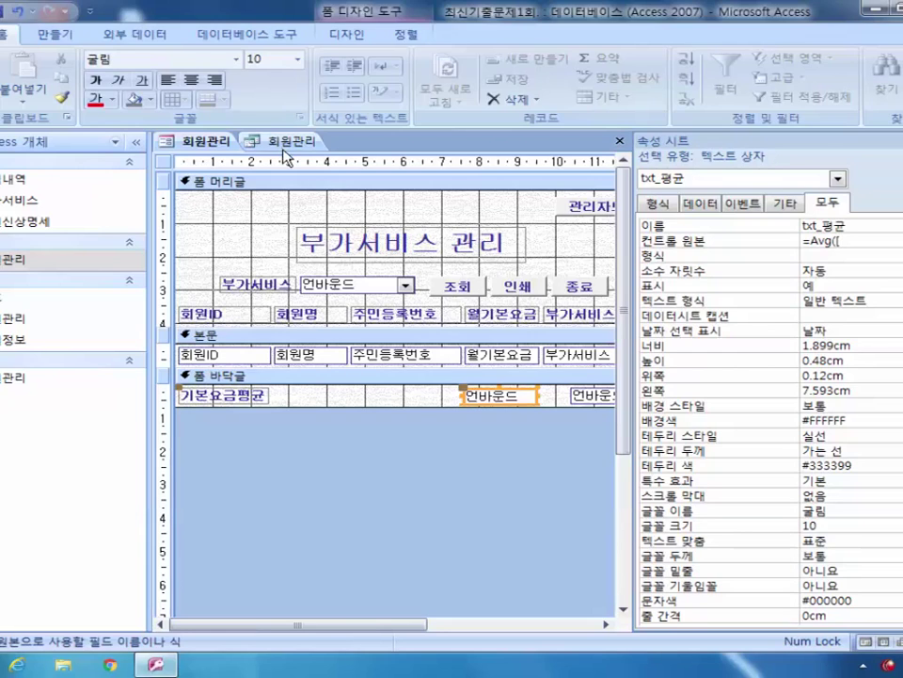
pyautogui.write('dn')
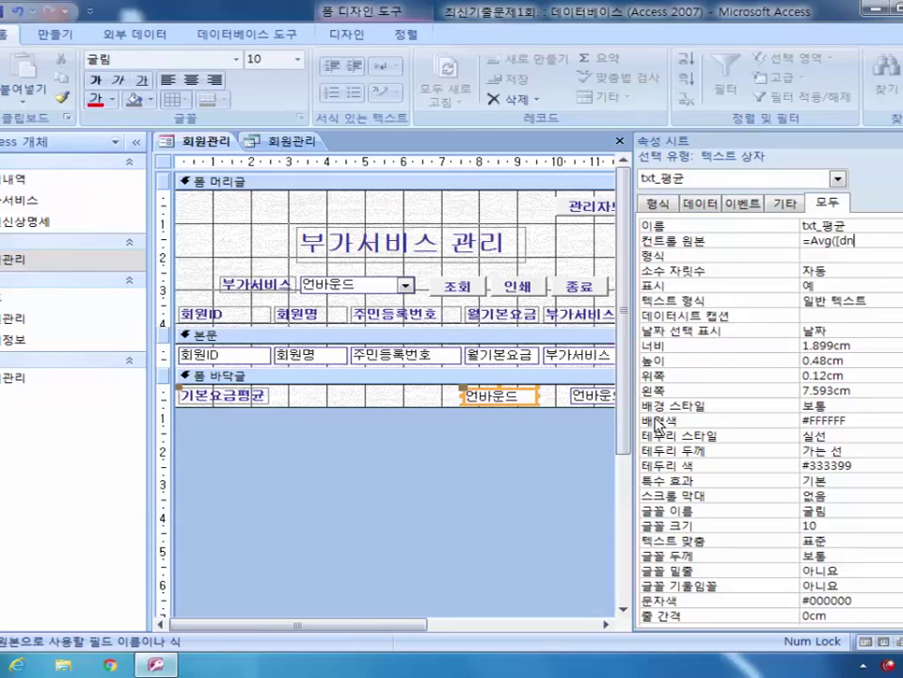
pyautogui.write('월기본요금')
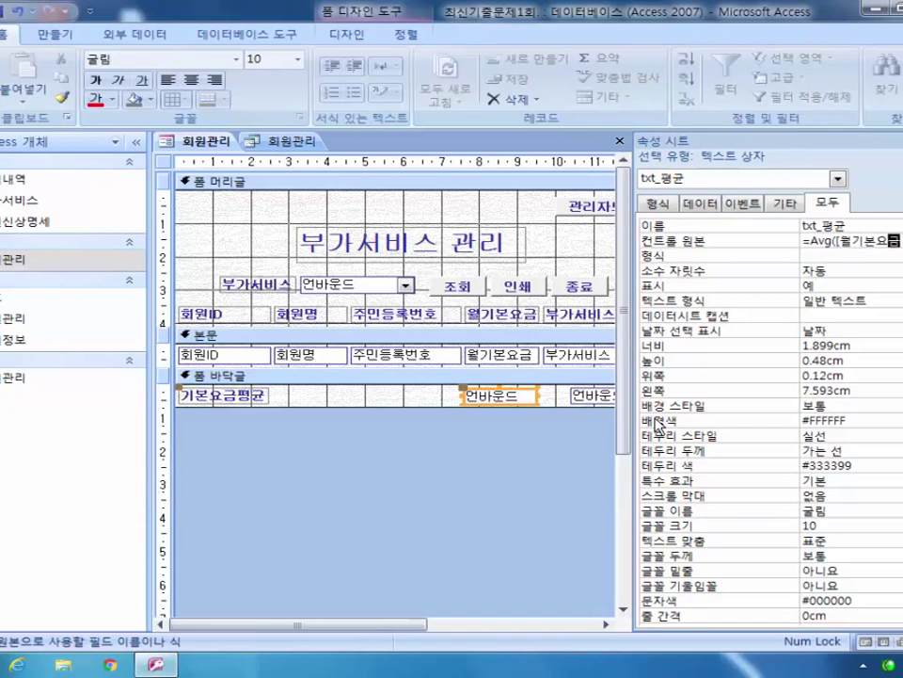
pyautogui.write('])')
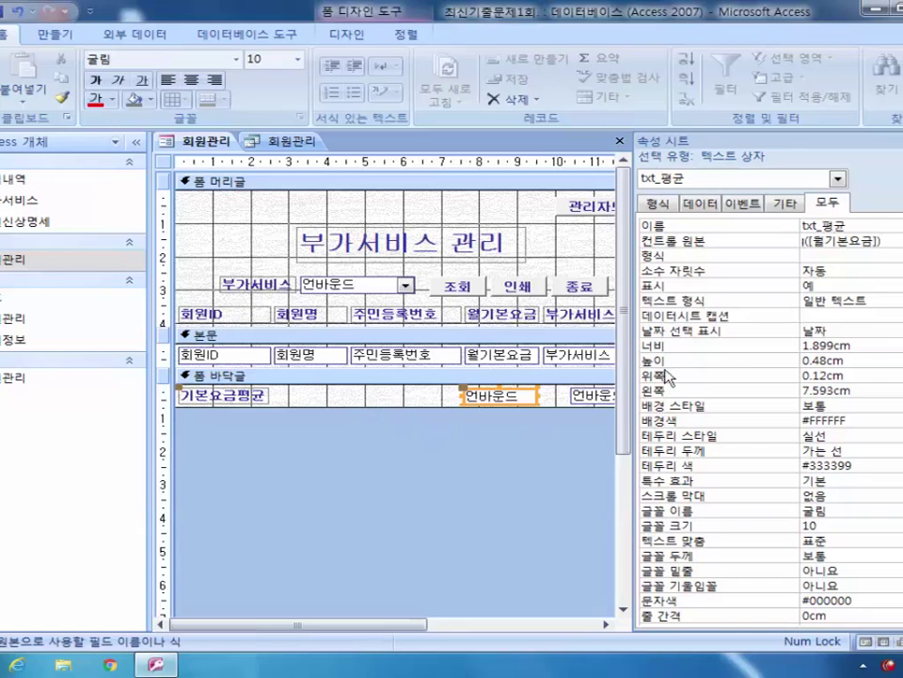
pyautogui.click(393, 400)
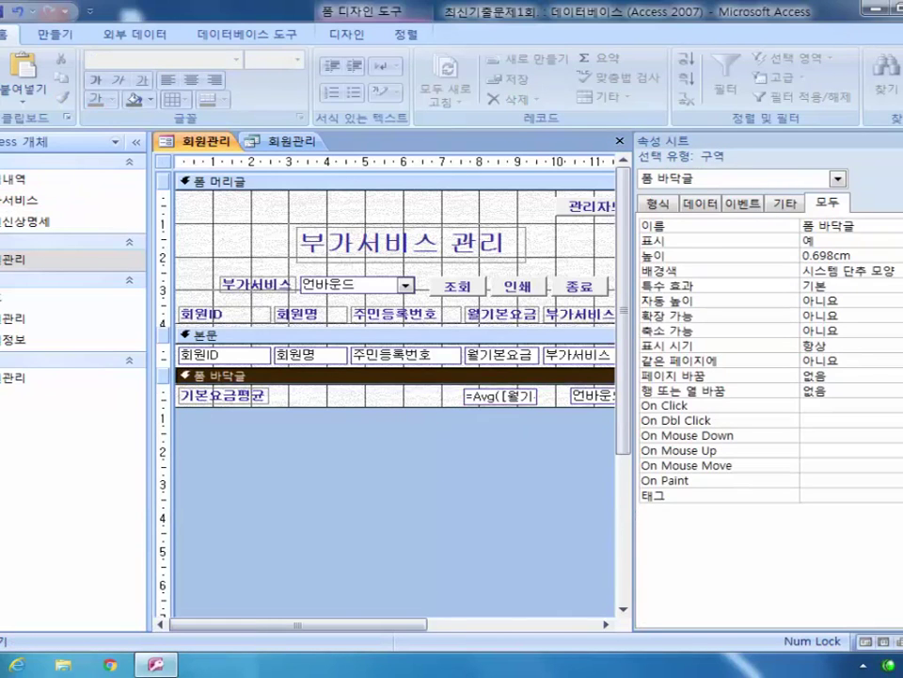
pyautogui.press('F5')
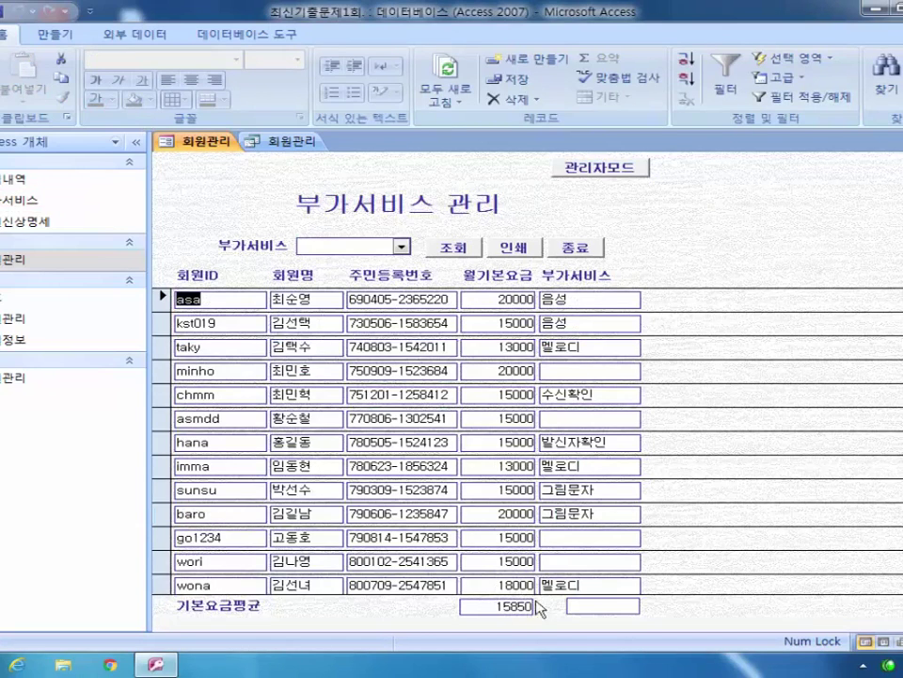
pyautogui.click(4, 103)
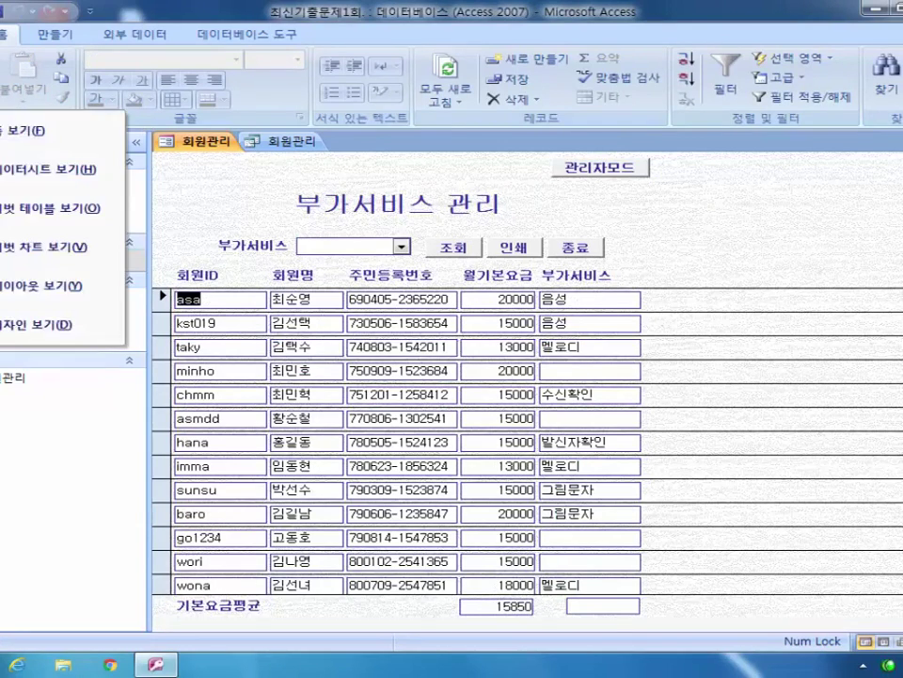
pyautogui.click(38, 324)
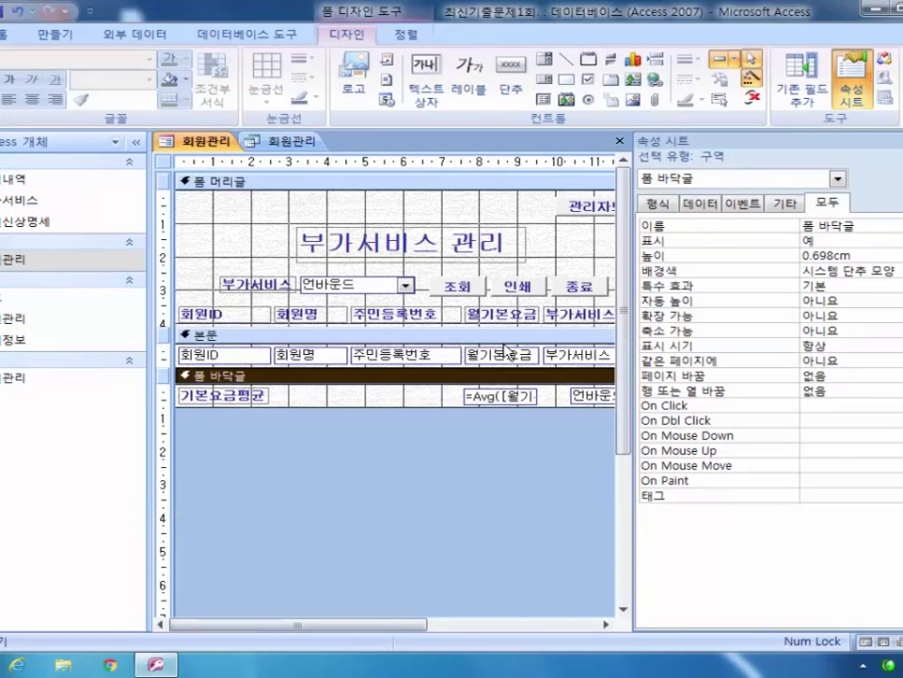
pyautogui.click(585, 396)
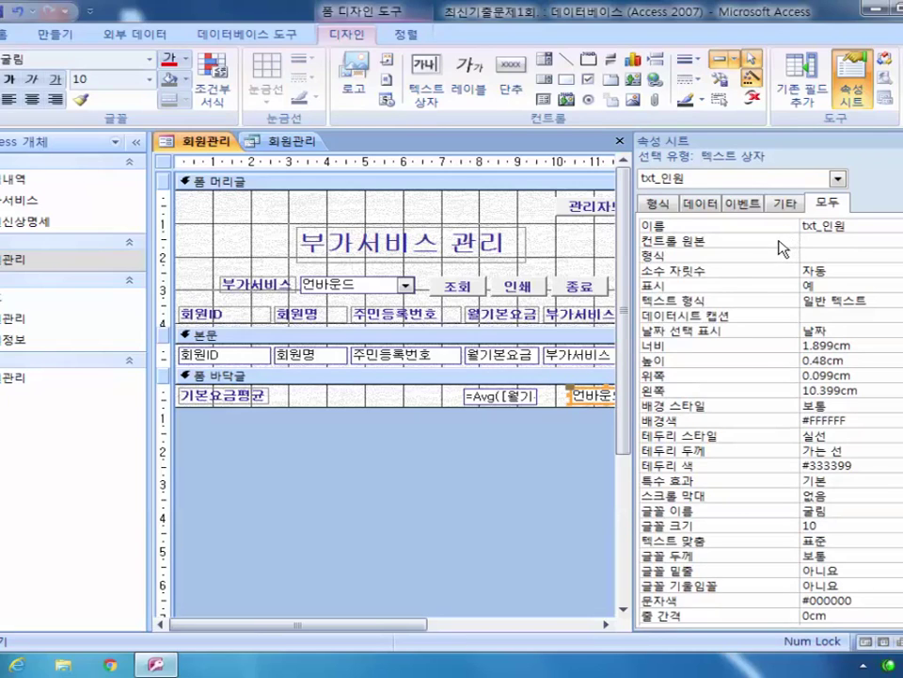
pyautogui.click(292, 143)
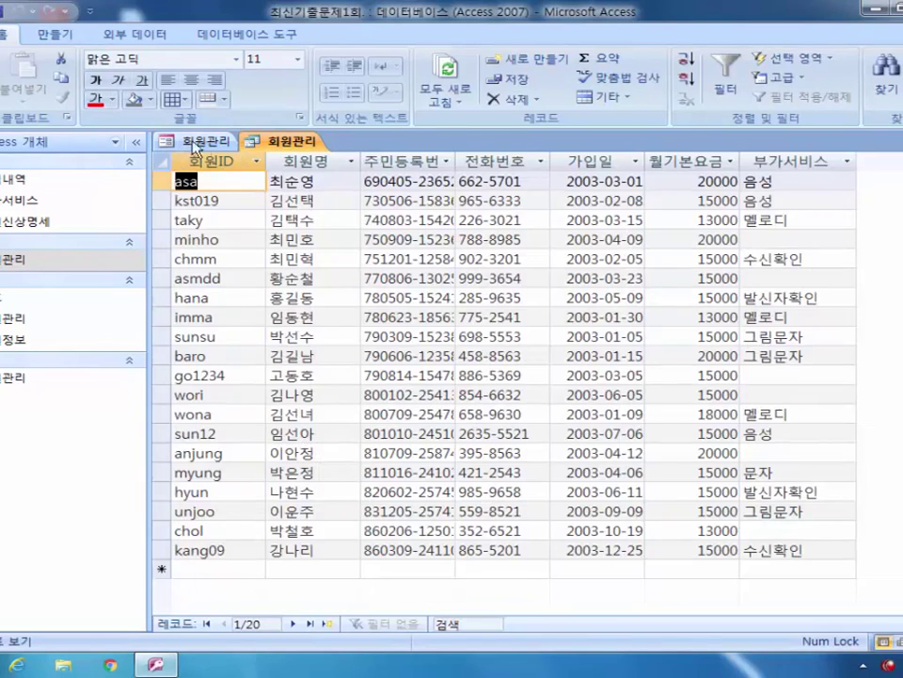
pyautogui.click(196, 141)
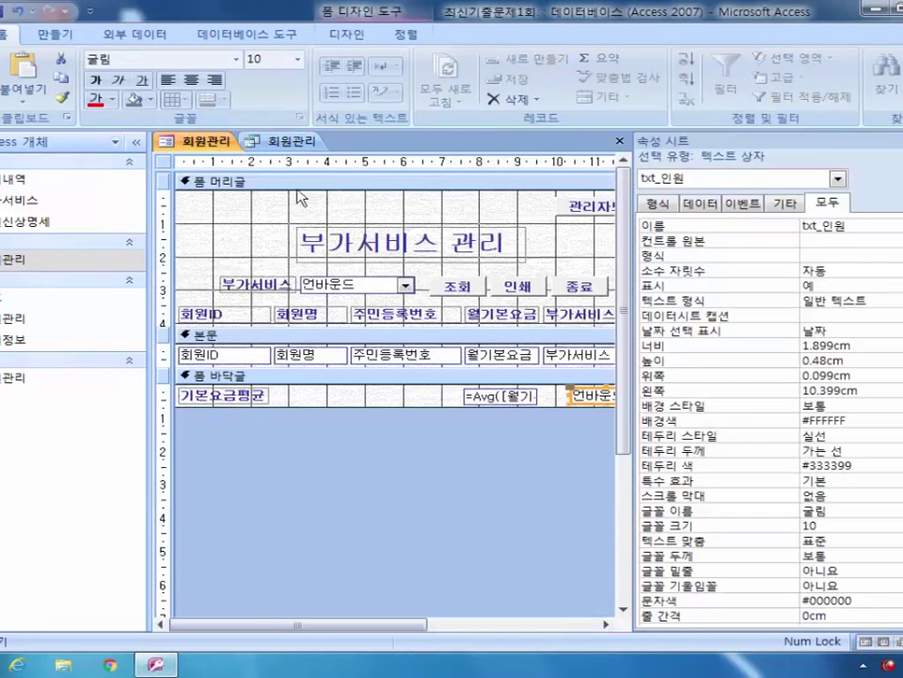
pyautogui.click(287, 141)
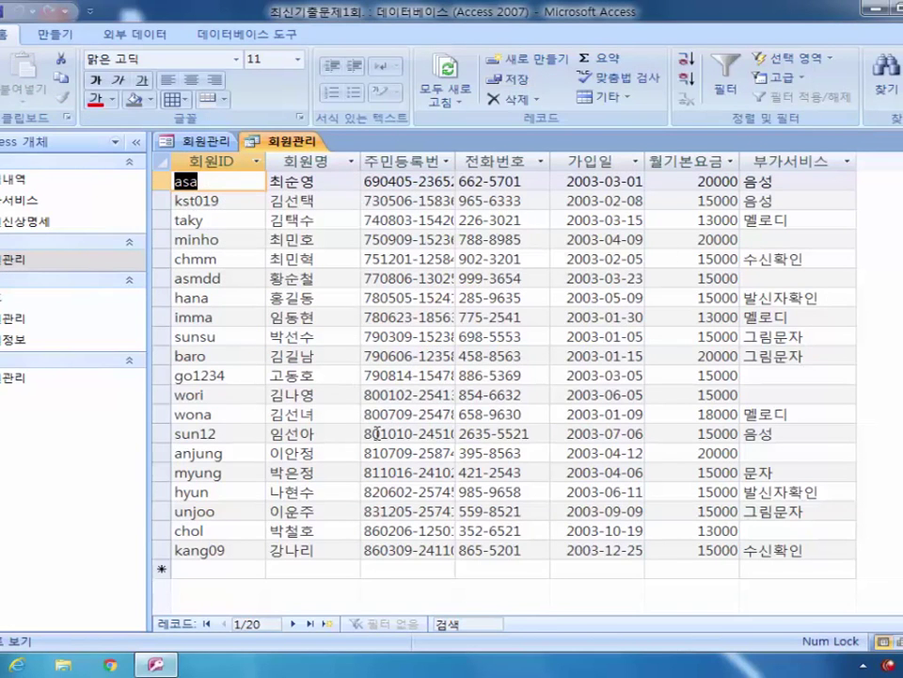
pyautogui.click(191, 140)
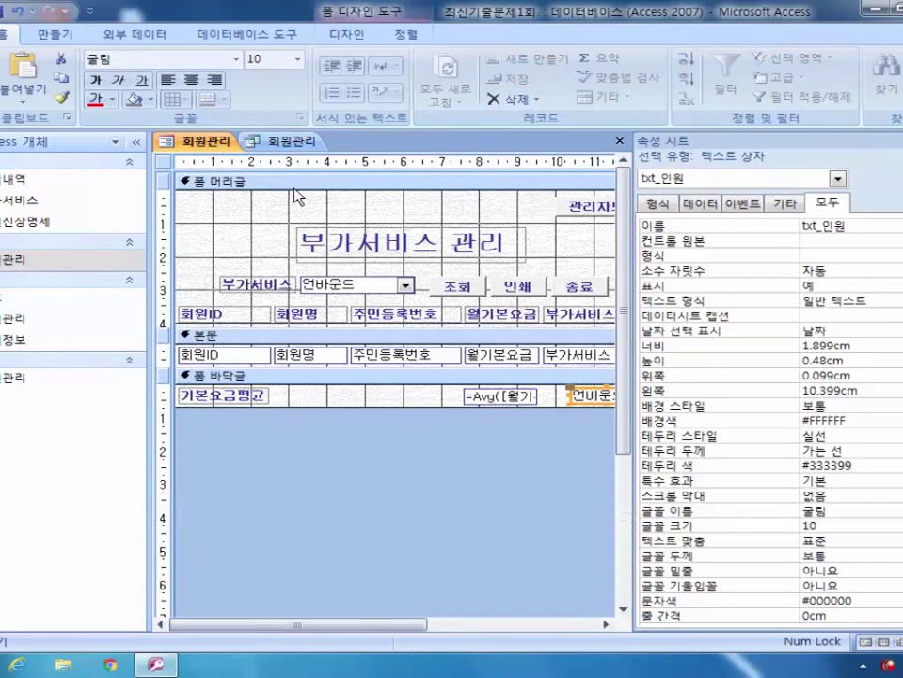
pyautogui.click(163, 163)
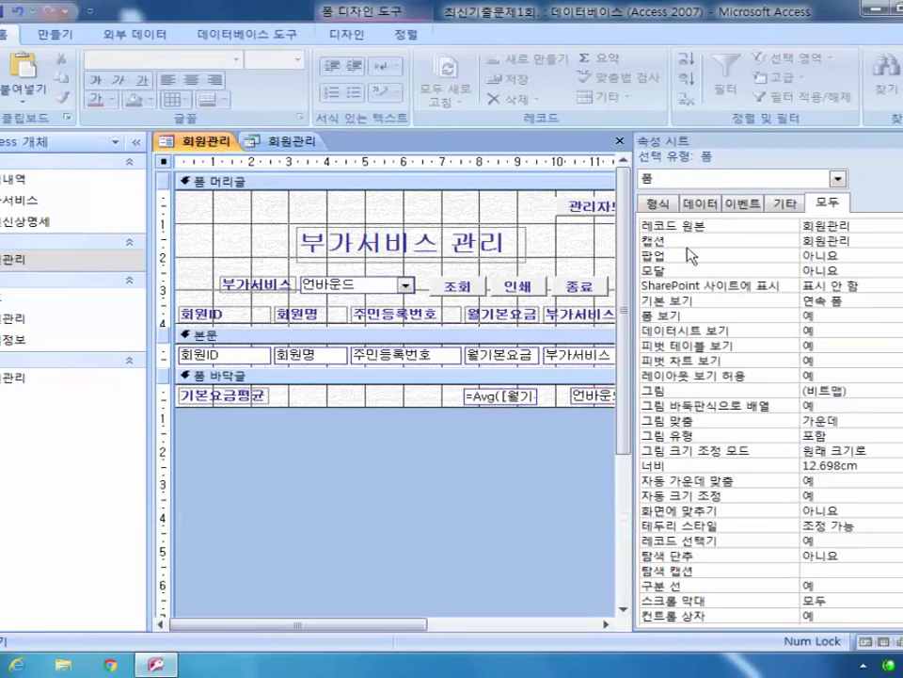
pyautogui.click(283, 140)
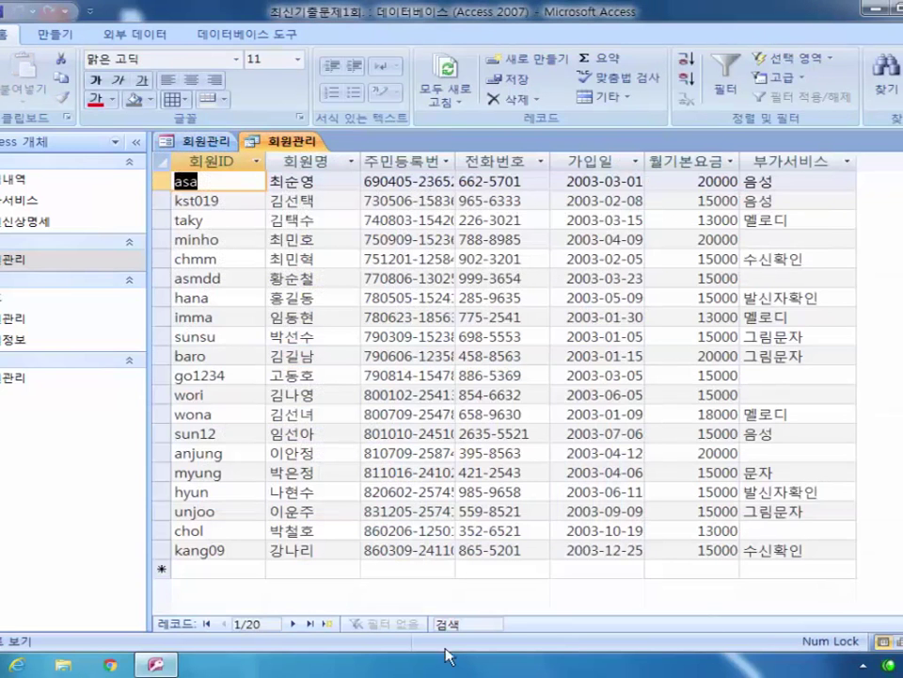
pyautogui.click(204, 143)
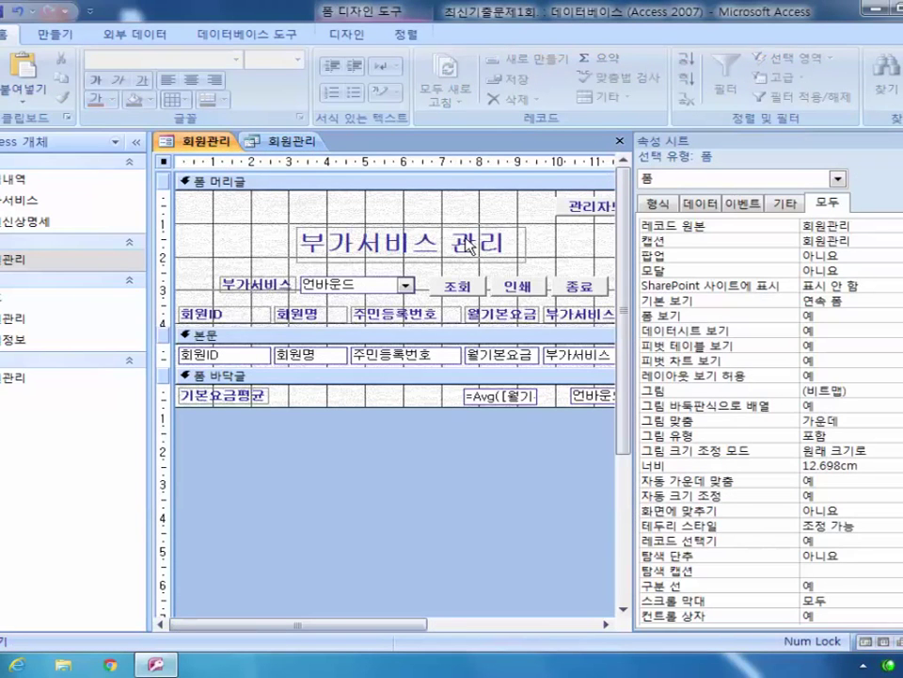
pyautogui.click(287, 143)
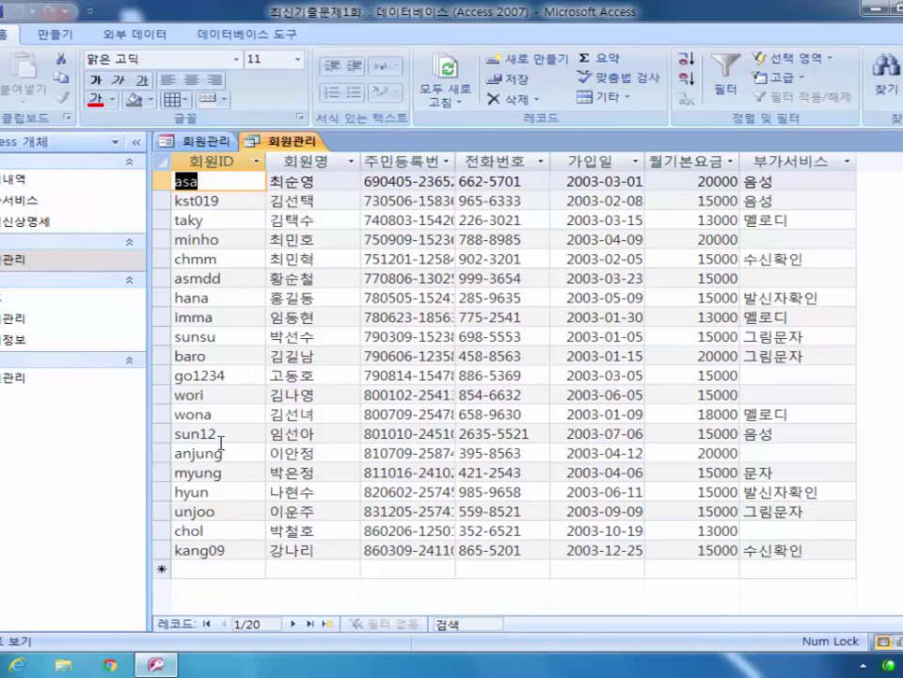
pyautogui.click(154, 181)
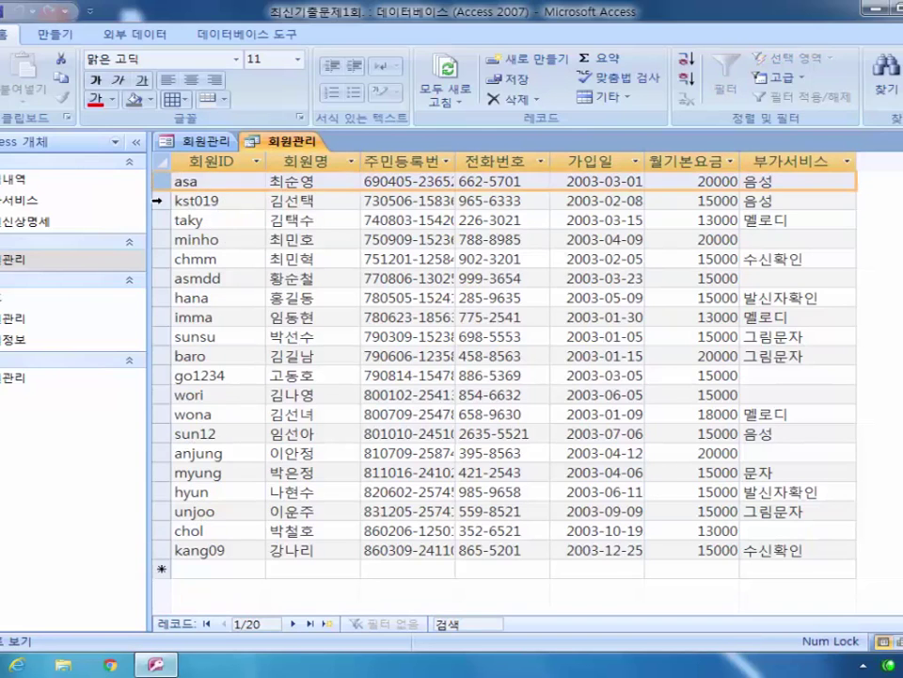
pyautogui.click(155, 201)
pyautogui.press('Down')
pyautogui.press('Down')
pyautogui.press('Down')
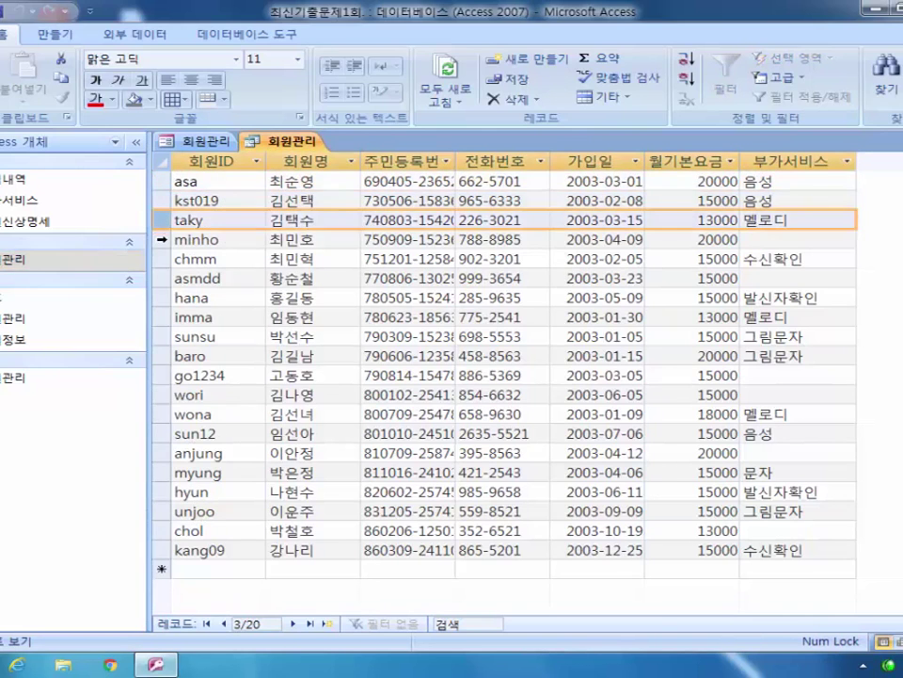
pyautogui.click(195, 140)
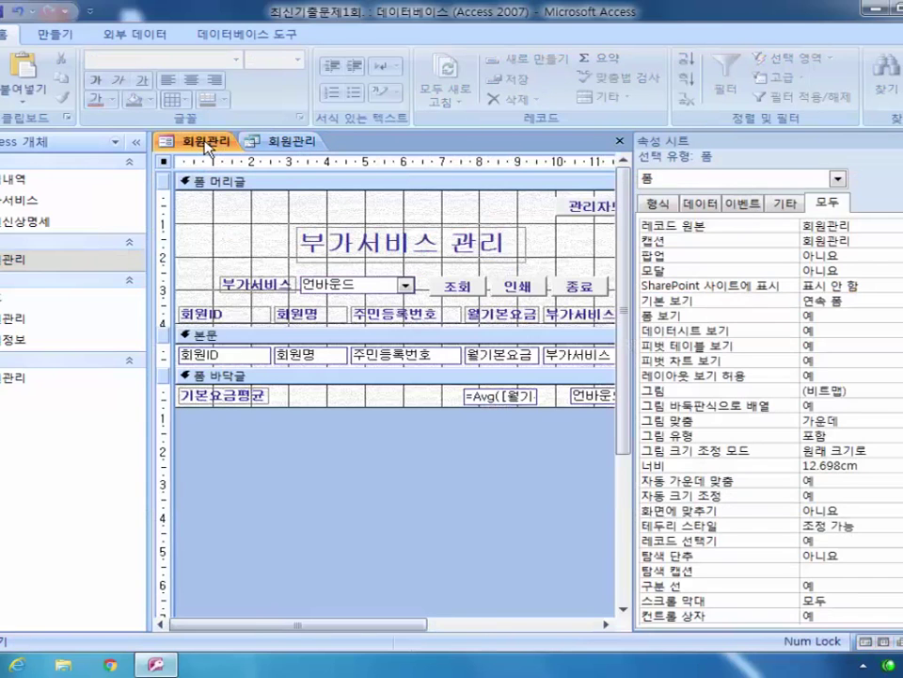
pyautogui.click(601, 394)
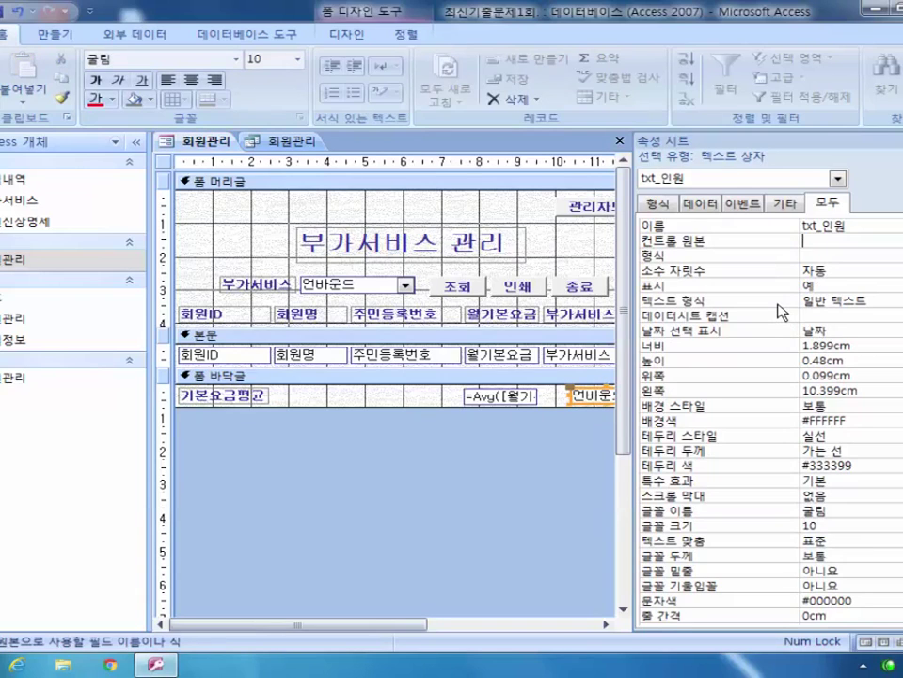
# Step: Enter =Count(*) as txt_인원's control source, then bring the 회원관리 table tab forward
pyautogui.write('=count(*)')
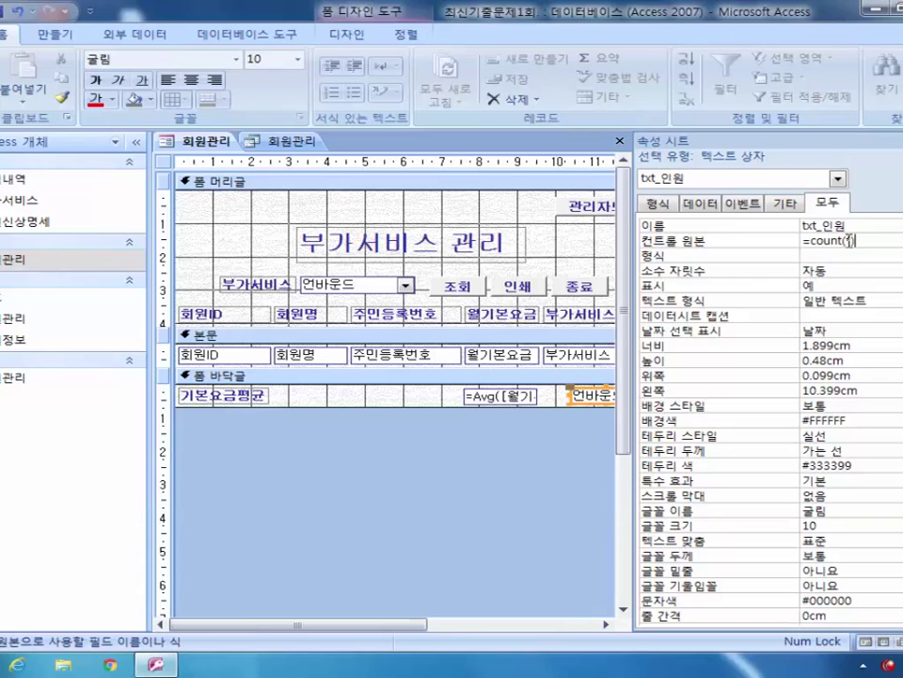
pyautogui.click(291, 141)
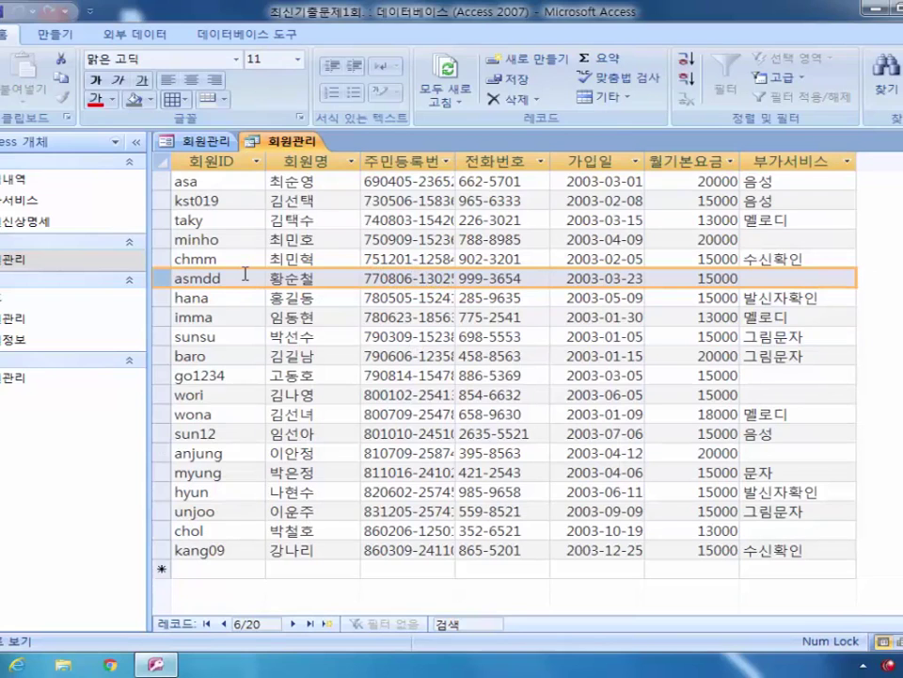
pyautogui.click(171, 141)
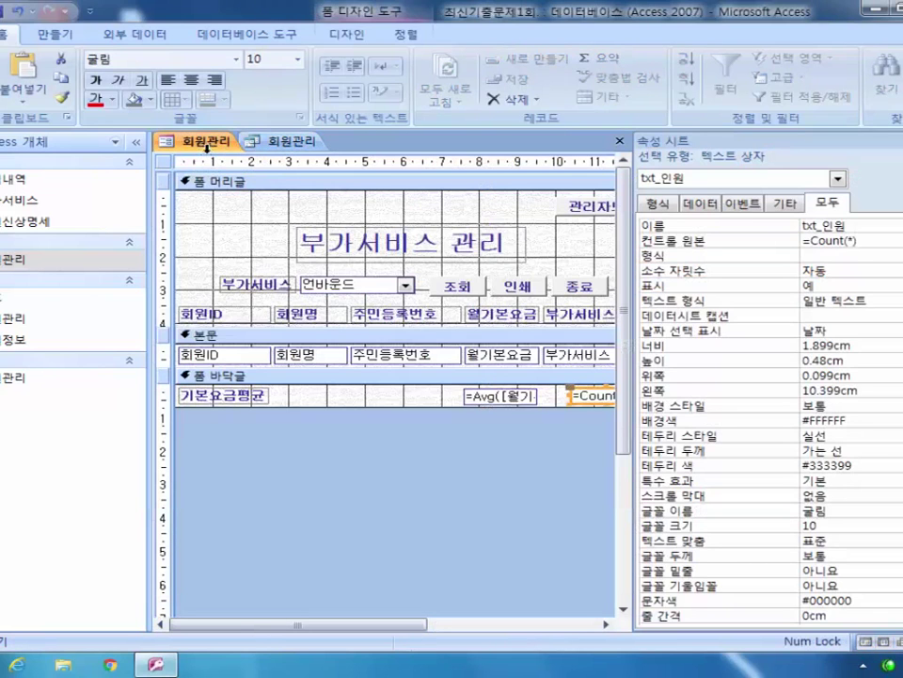
pyautogui.click(851, 242)
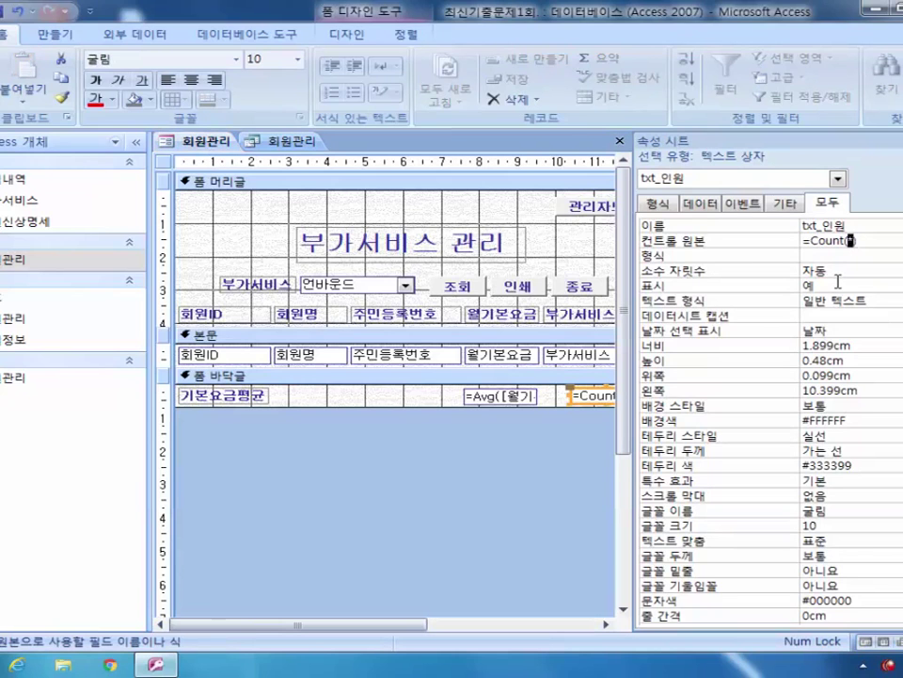
pyautogui.click(303, 143)
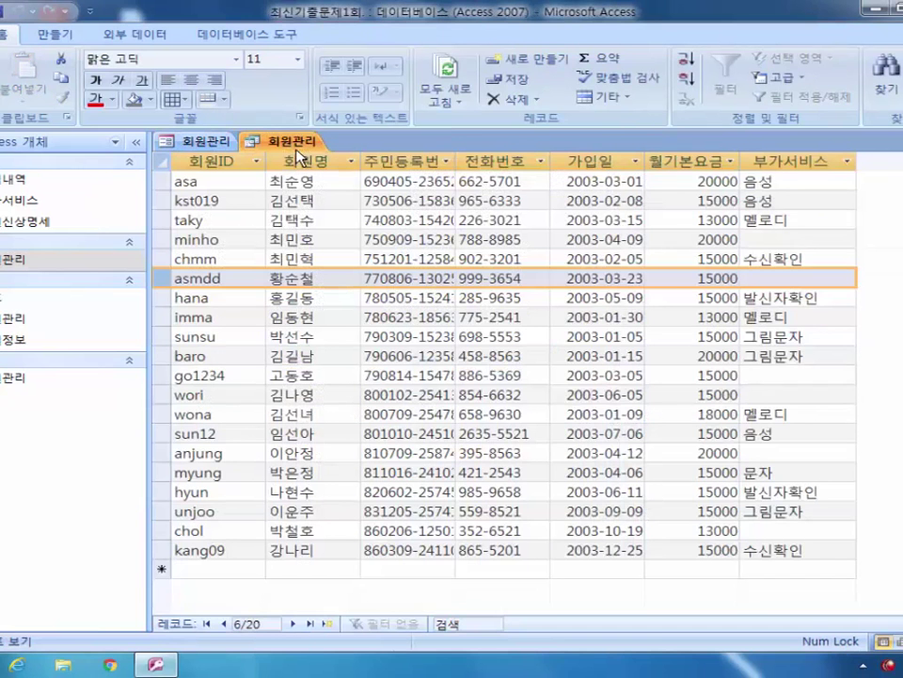
pyautogui.click(200, 141)
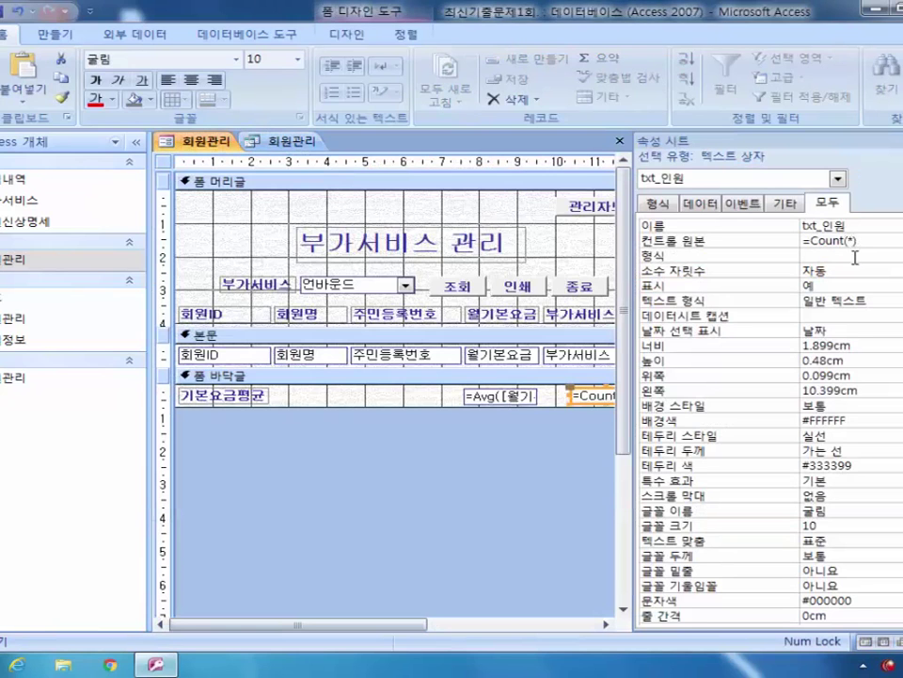
pyautogui.click(292, 141)
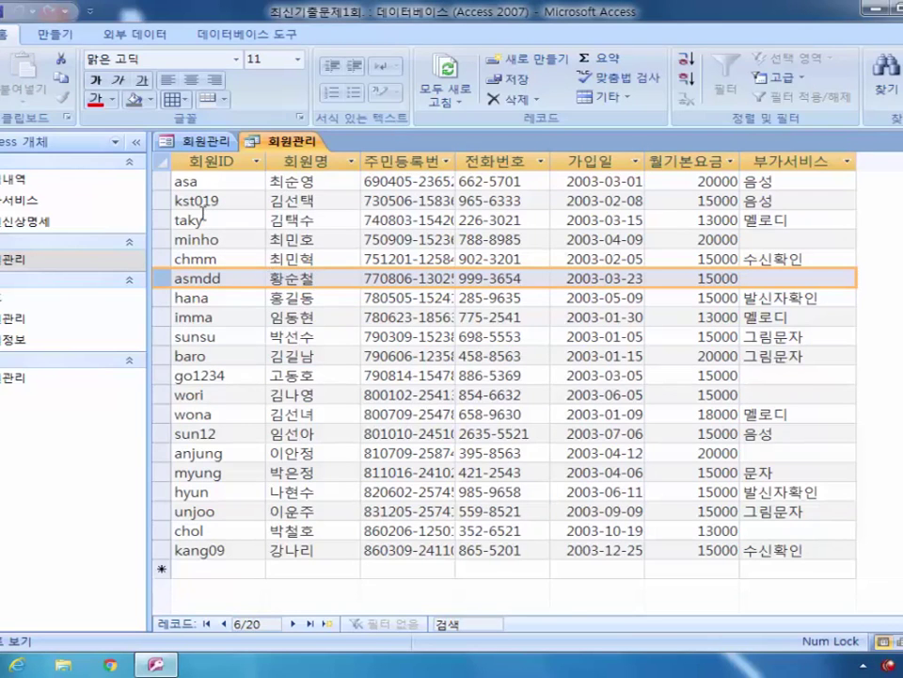
pyautogui.click(193, 141)
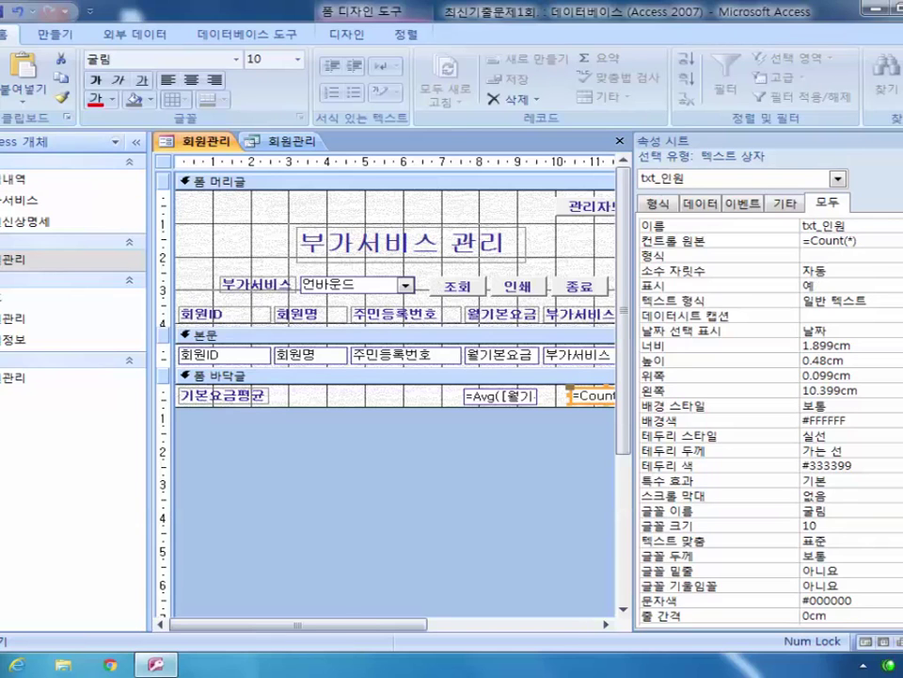
pyautogui.press('F5')
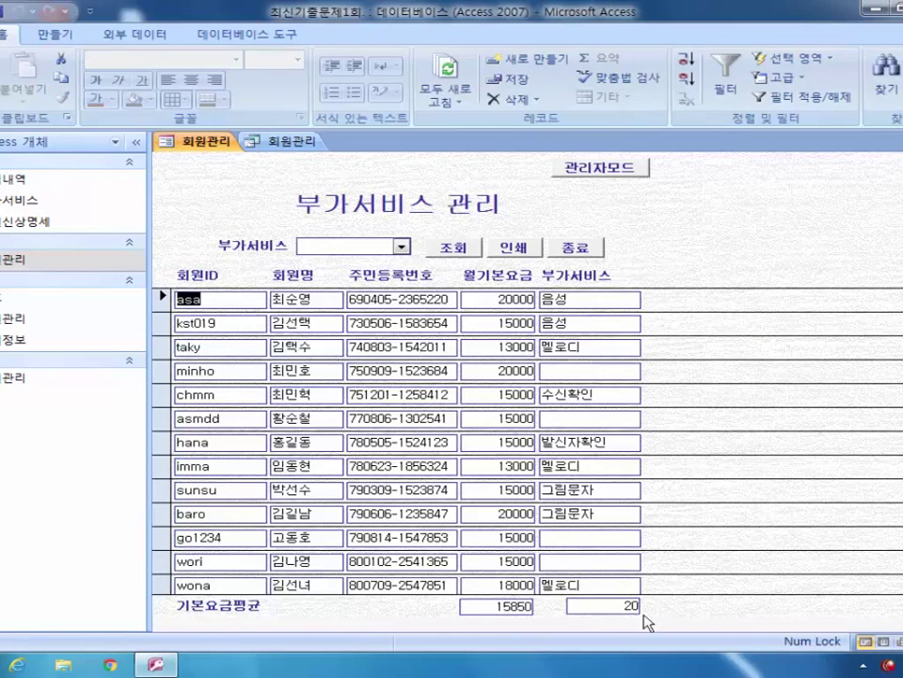
pyautogui.click(14, 104)
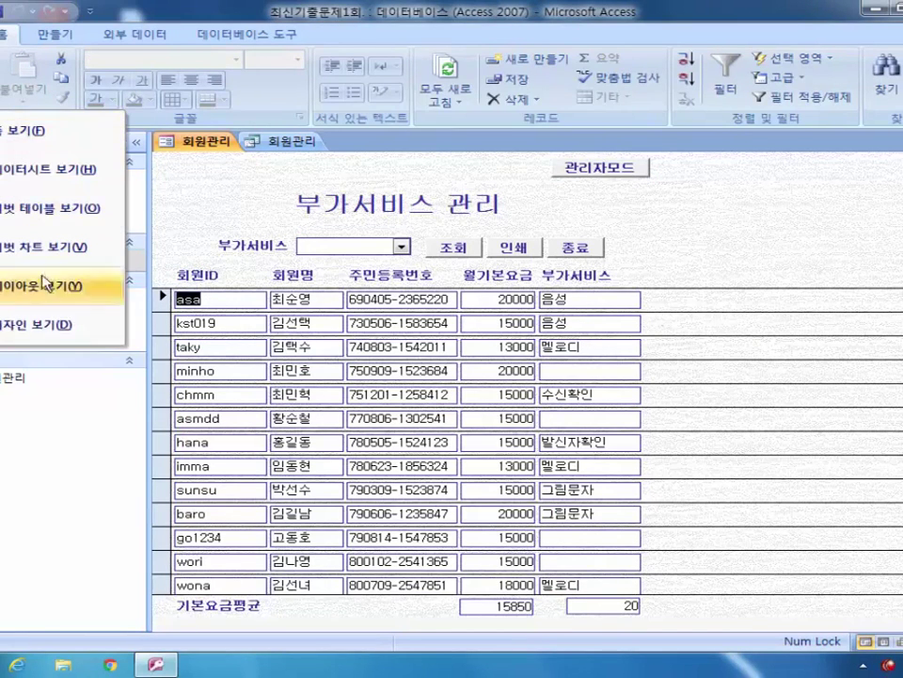
pyautogui.click(56, 323)
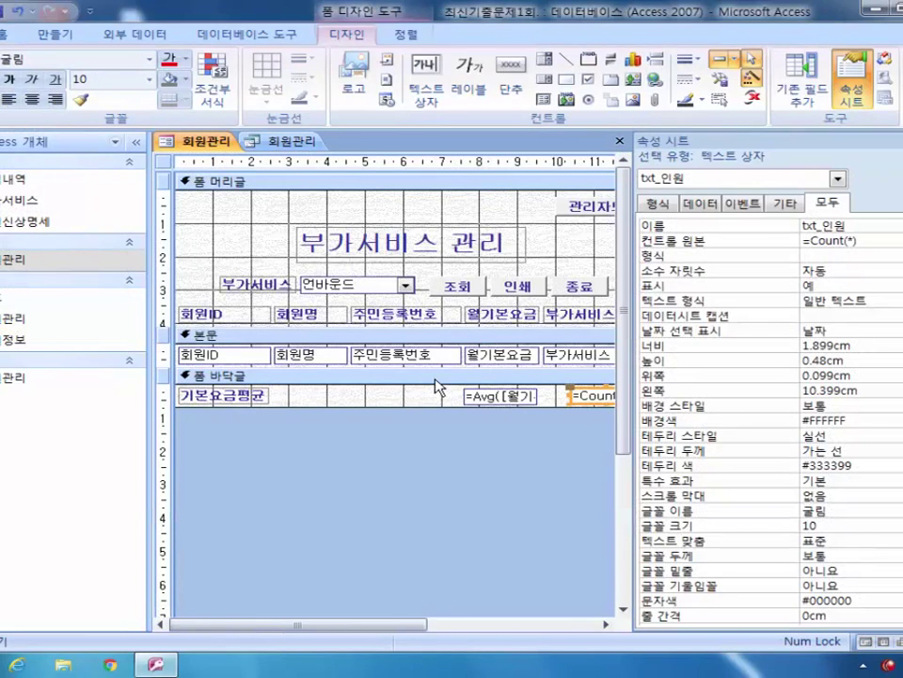
# Step: Reorder the header's tab order so cmd_관리자 comes first and cmd_부가서비스 second
pyautogui.rightClick(335, 183)
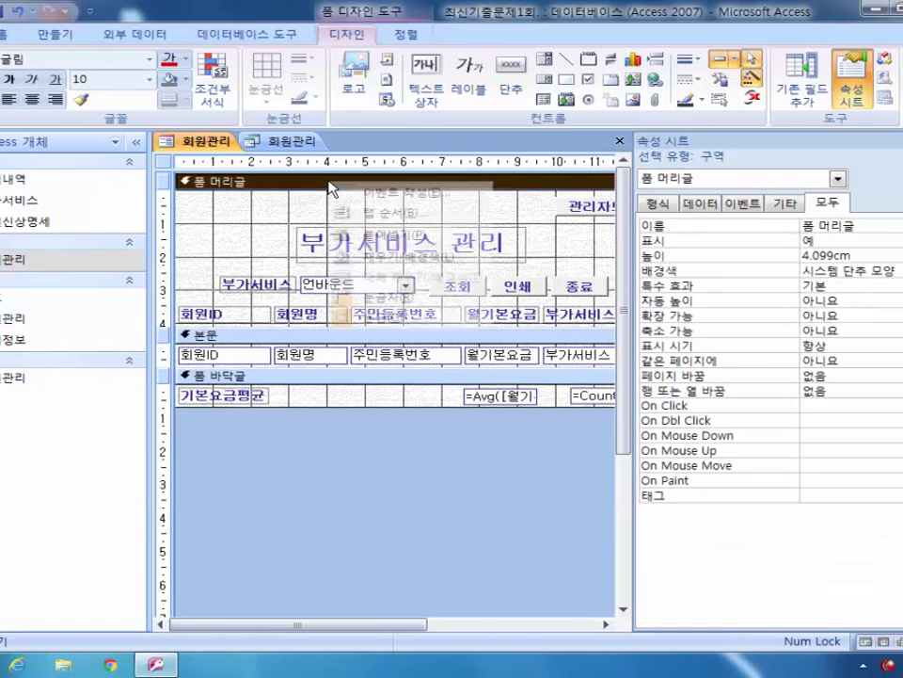
pyautogui.click(393, 213)
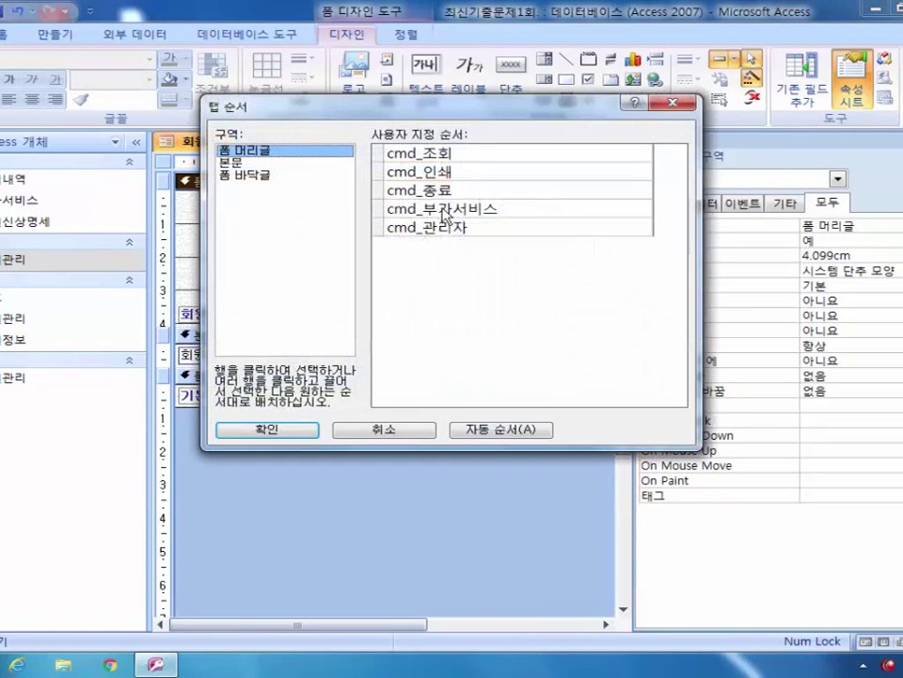
pyautogui.moveTo(497, 117); pyautogui.dragTo(514, 204)
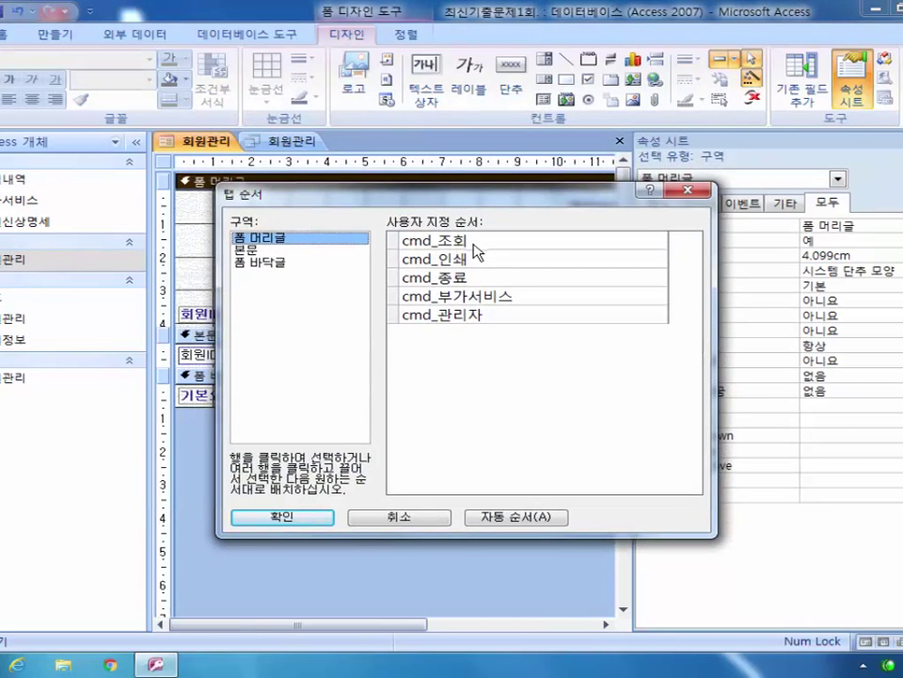
pyautogui.click(391, 315)
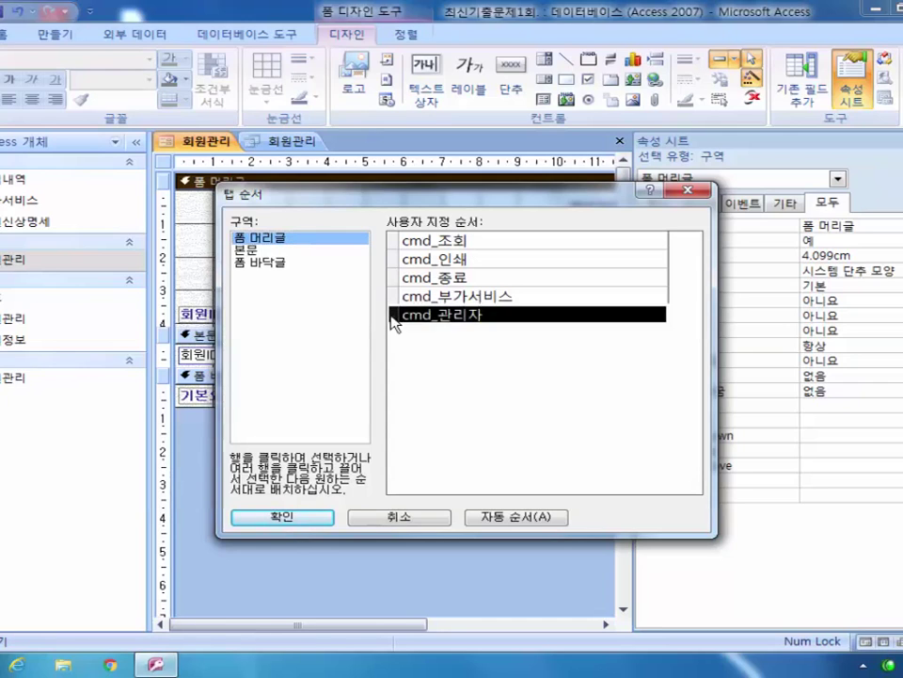
pyautogui.moveTo(390, 317); pyautogui.dragTo(393, 237)
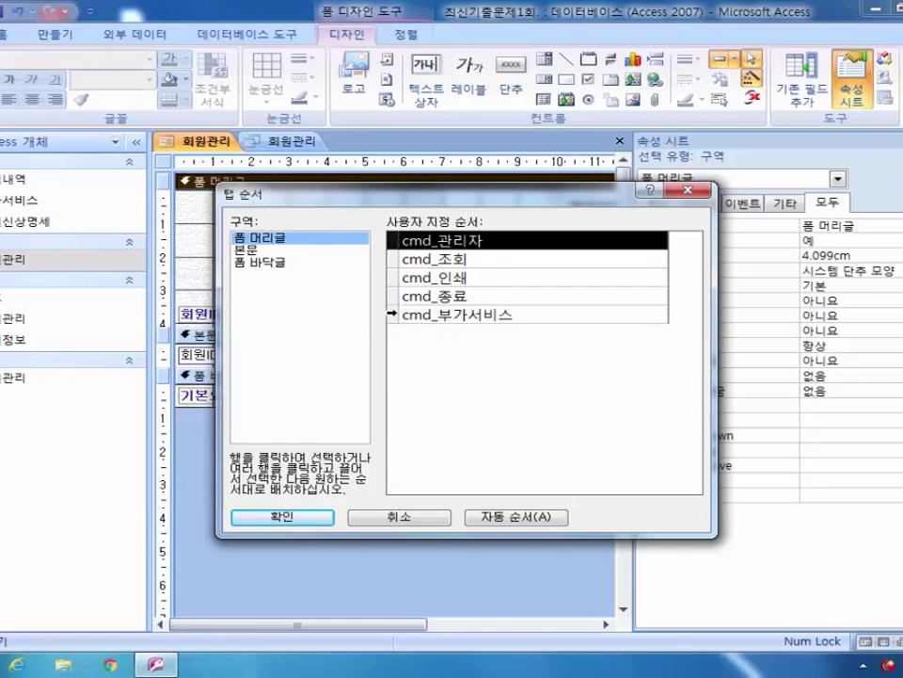
pyautogui.click(395, 314)
pyautogui.moveTo(397, 316); pyautogui.dragTo(402, 260)
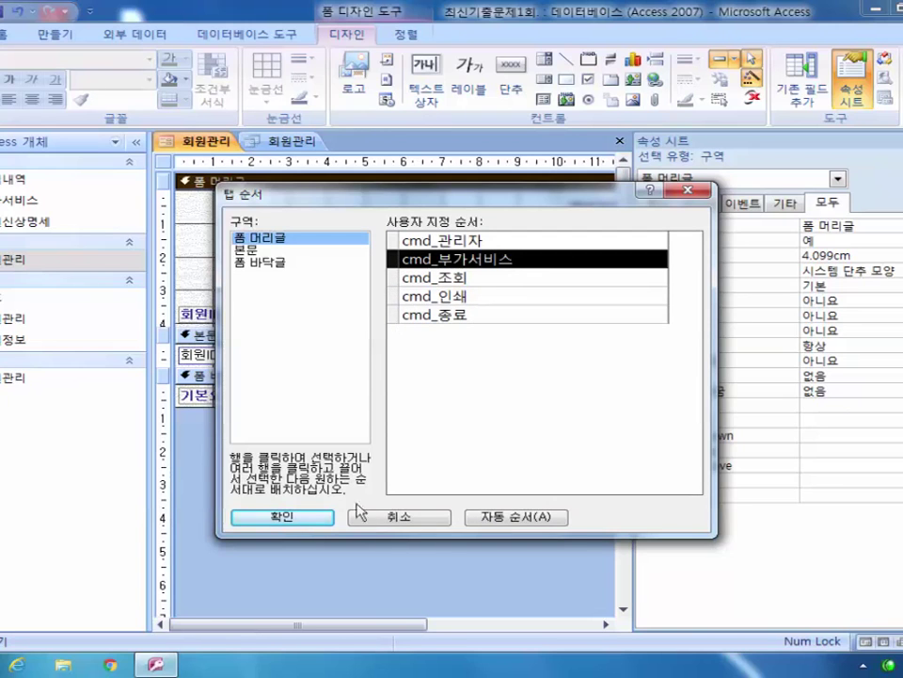
pyautogui.click(311, 519)
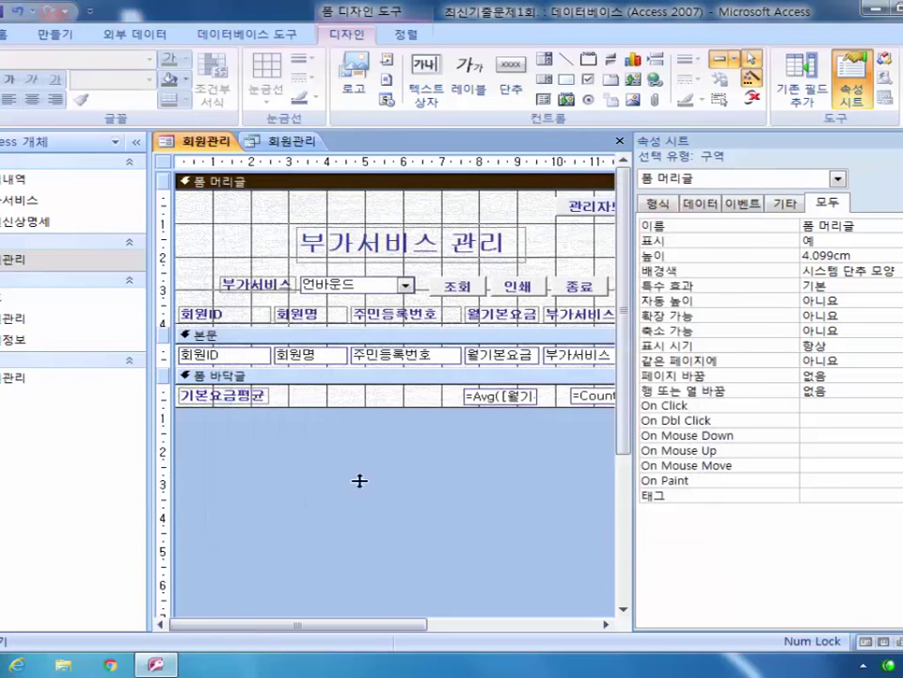
# Step: Confirm cmd_관리자's Tab Index is 0 in the property sheet
pyautogui.click(837, 179)
pyautogui.moveTo(843, 202)
pyautogui.mouseDown()
pyautogui.moveTo(849, 228)
pyautogui.moveTo(849, 201)
pyautogui.mouseUp()
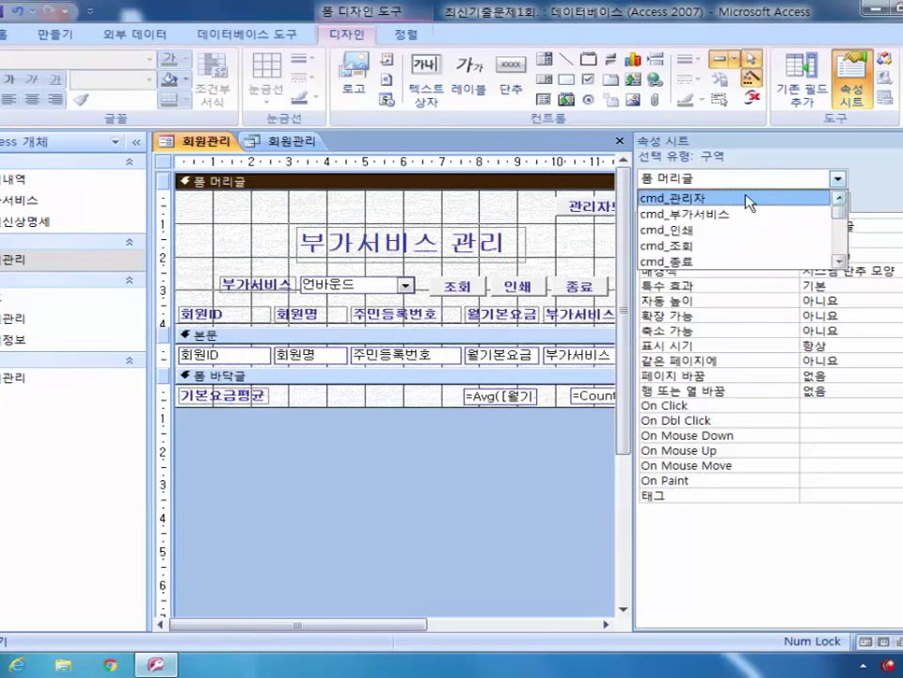
pyautogui.click(715, 199)
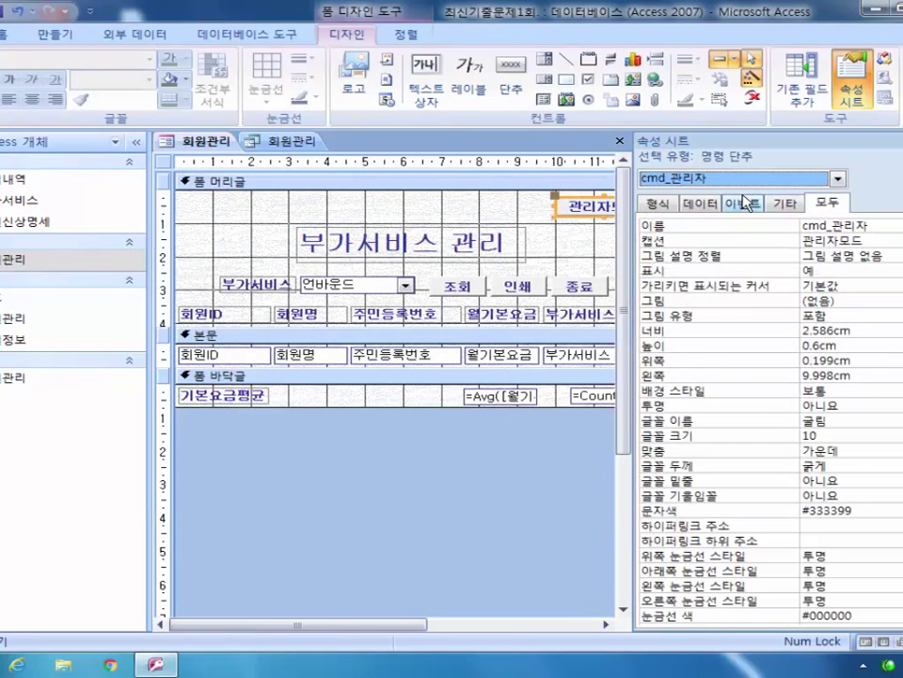
pyautogui.click(894, 226)
pyautogui.scroll(-8, 771, 423)
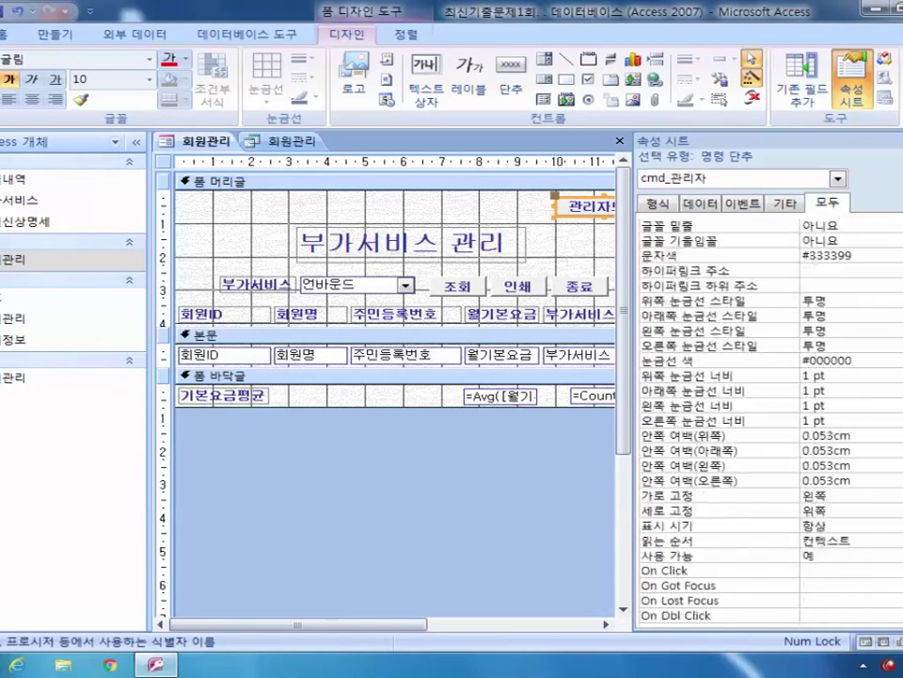
pyautogui.scroll(-5, 770, 423)
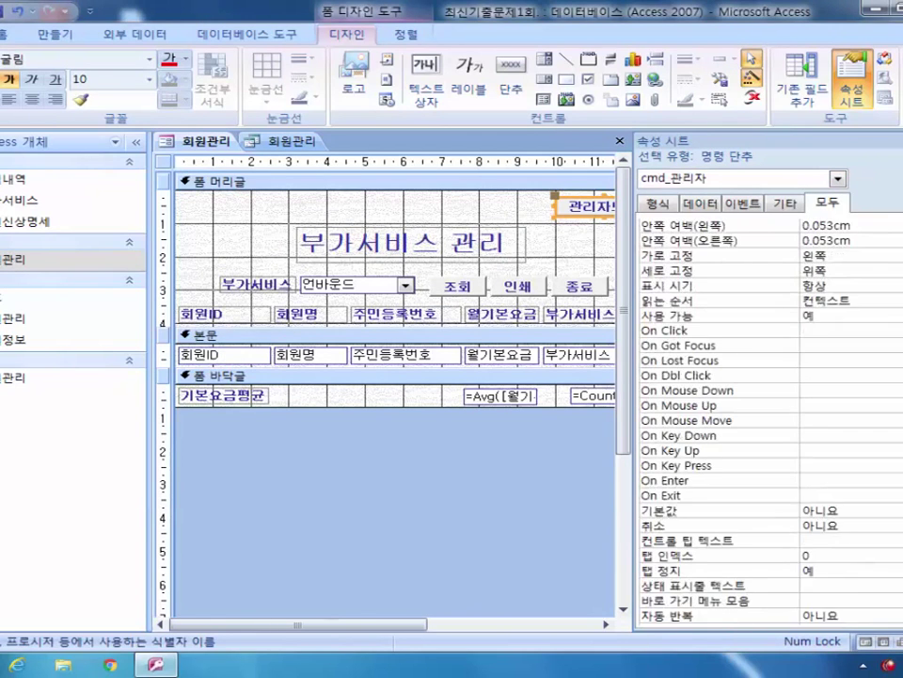
pyautogui.click(838, 529)
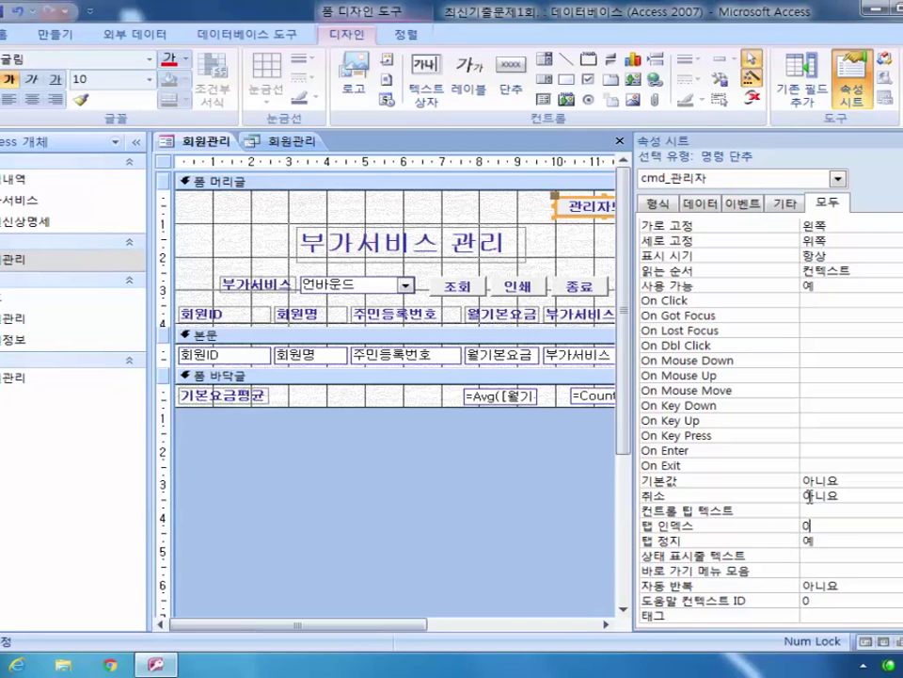
# Step: Check cmd_부가서비스 and the 조회 button's Tab Index of 2, then show the form in Form view
pyautogui.click(838, 180)
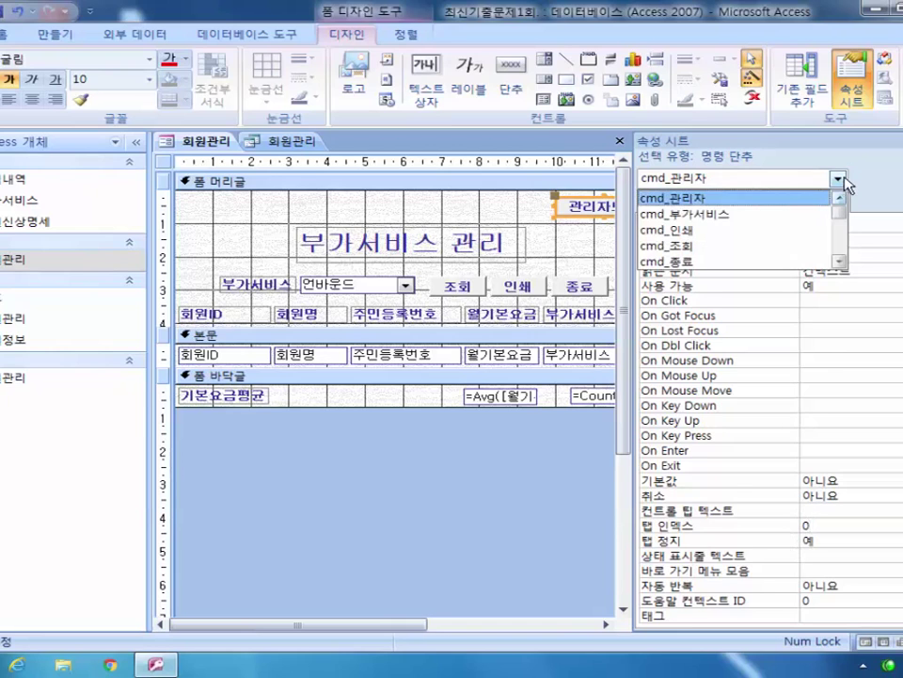
pyautogui.click(801, 215)
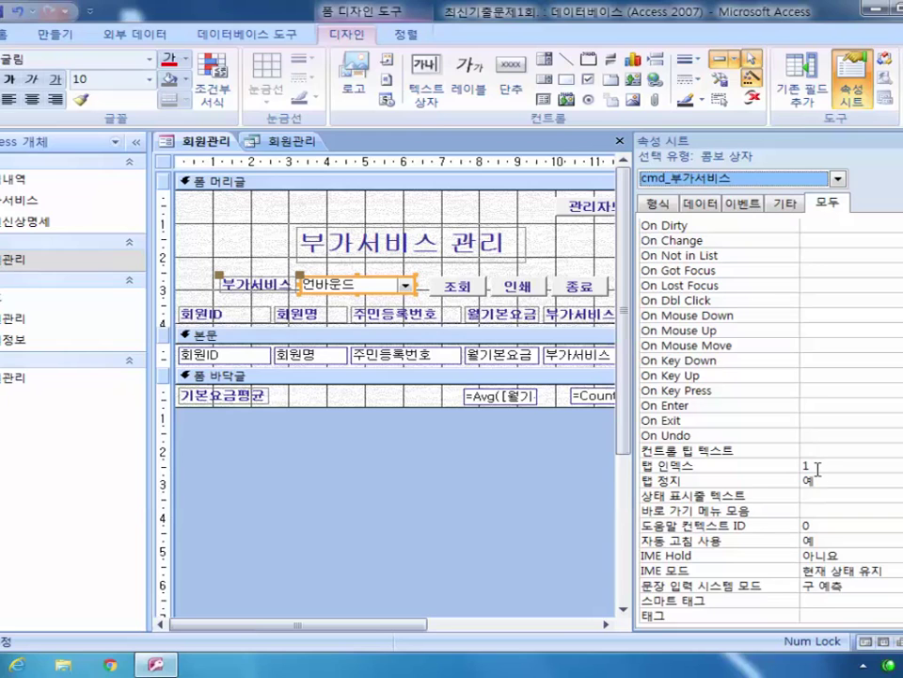
pyautogui.rightClick(370, 183)
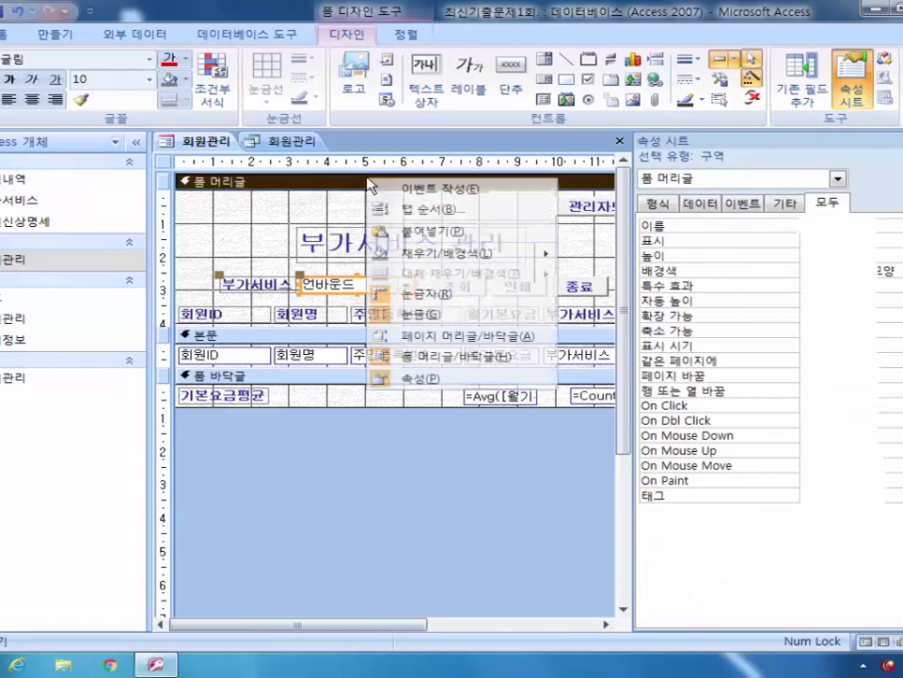
pyautogui.click(559, 105)
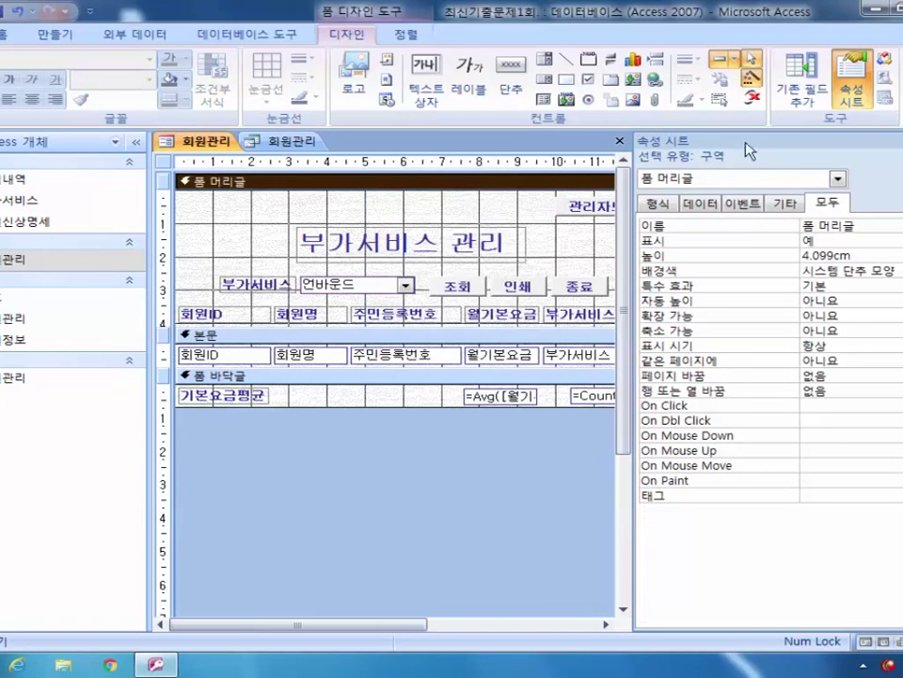
pyautogui.click(463, 285)
pyautogui.click(815, 525)
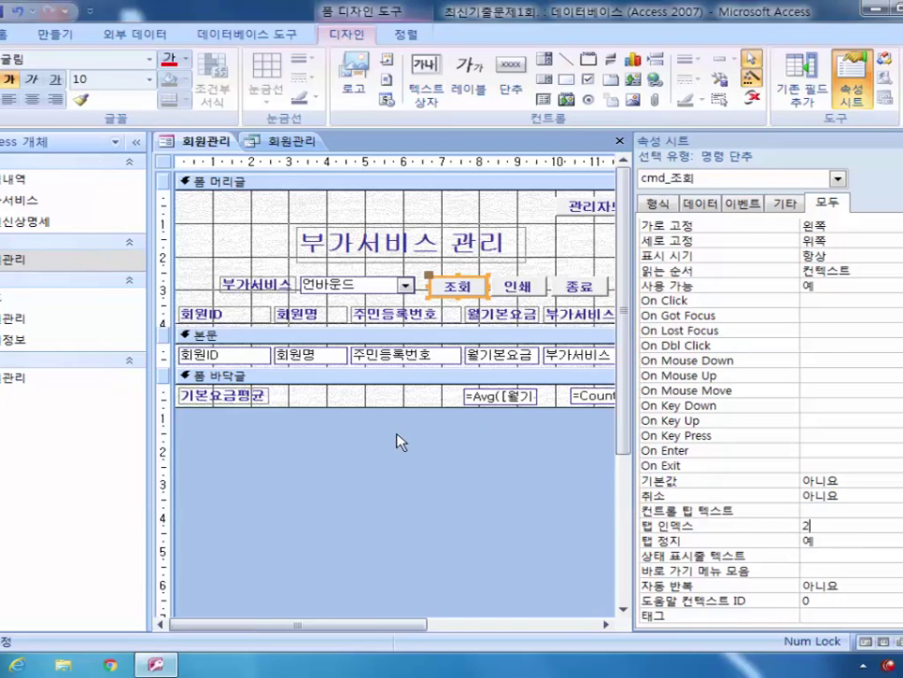
pyautogui.press('F5')
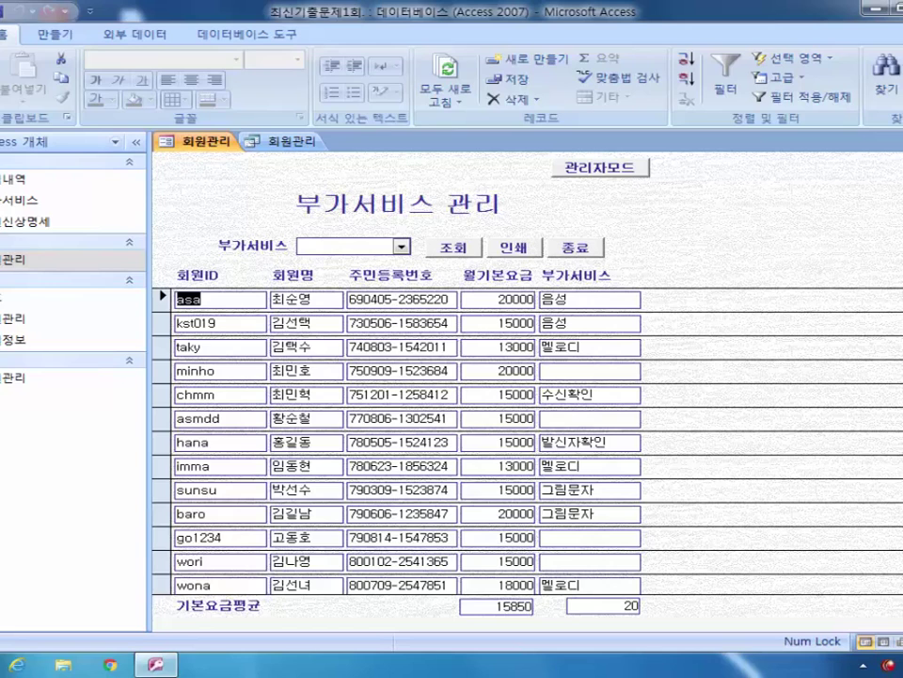
# Step: Close the member table and the 회원관리 form, answering 예(Y) to save design changes
pyautogui.hotkey('ctrl', 'F6')
pyautogui.hotkey('ctrl', 'F4')
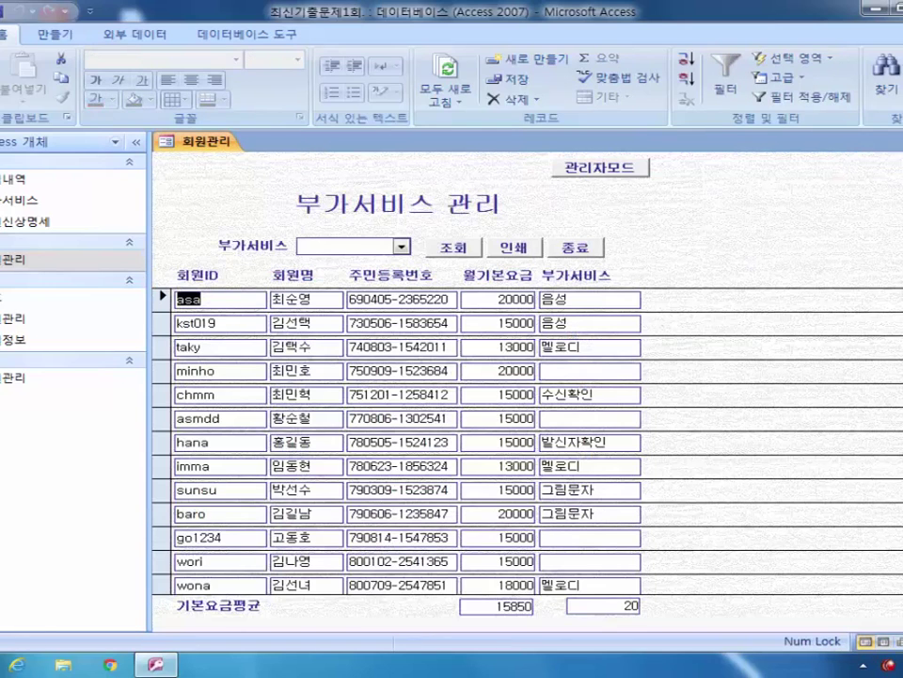
pyautogui.hotkey('ctrl', 'F4')
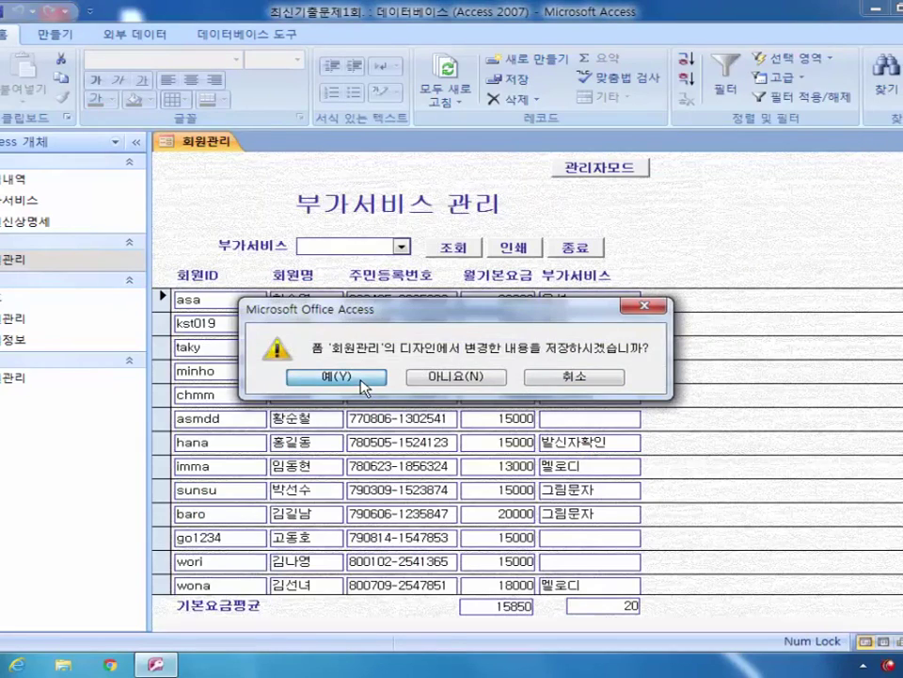
pyautogui.click(336, 377)
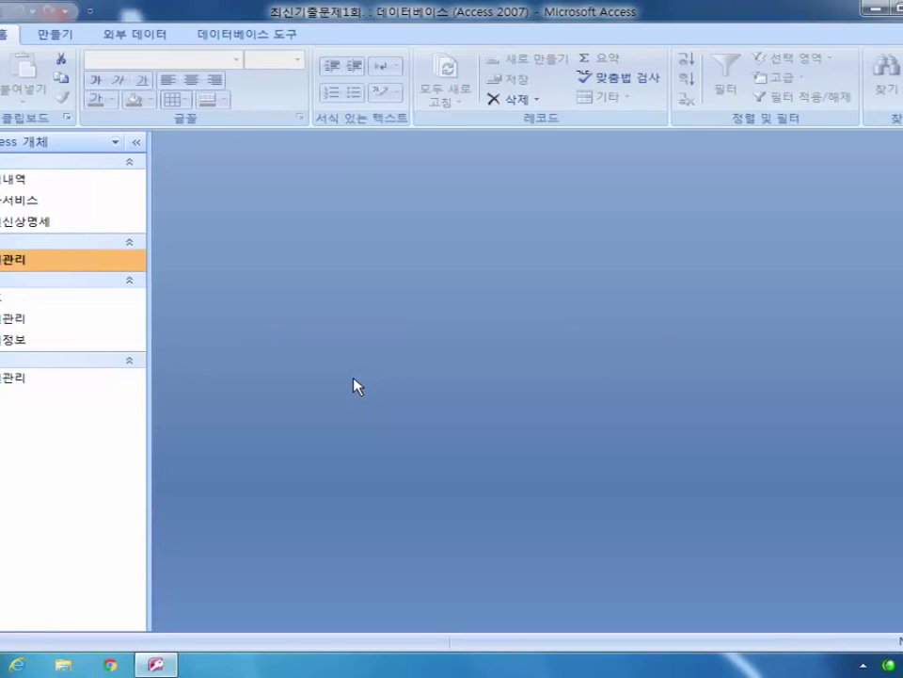
# Step: Reopen 회원관리 in 디자인 보기 and select the 관리자모드 button to show its properties
pyautogui.rightClick(20, 264)
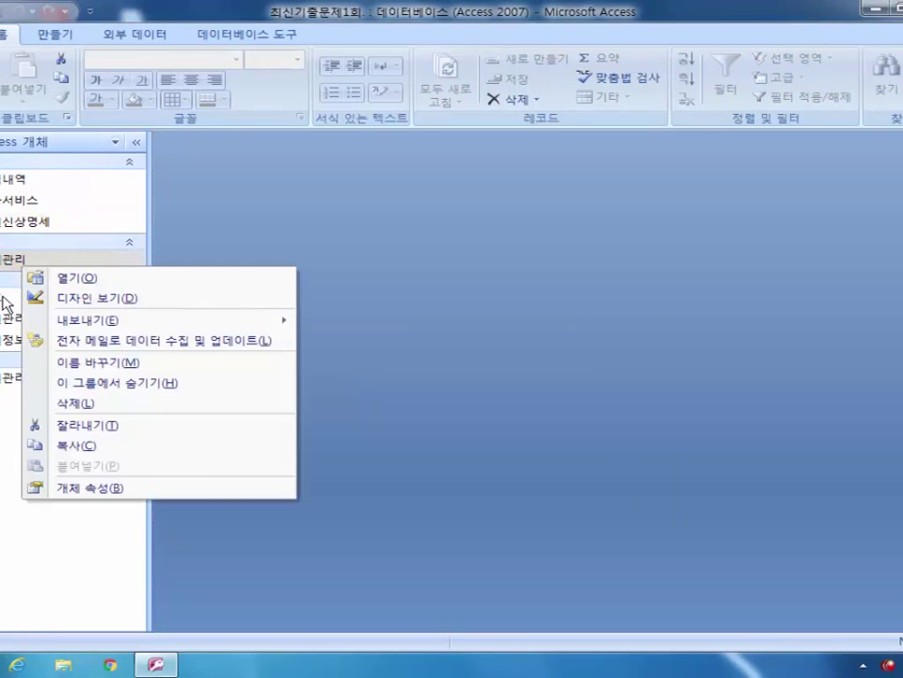
pyautogui.rightClick(5, 321)
pyautogui.click(85, 371)
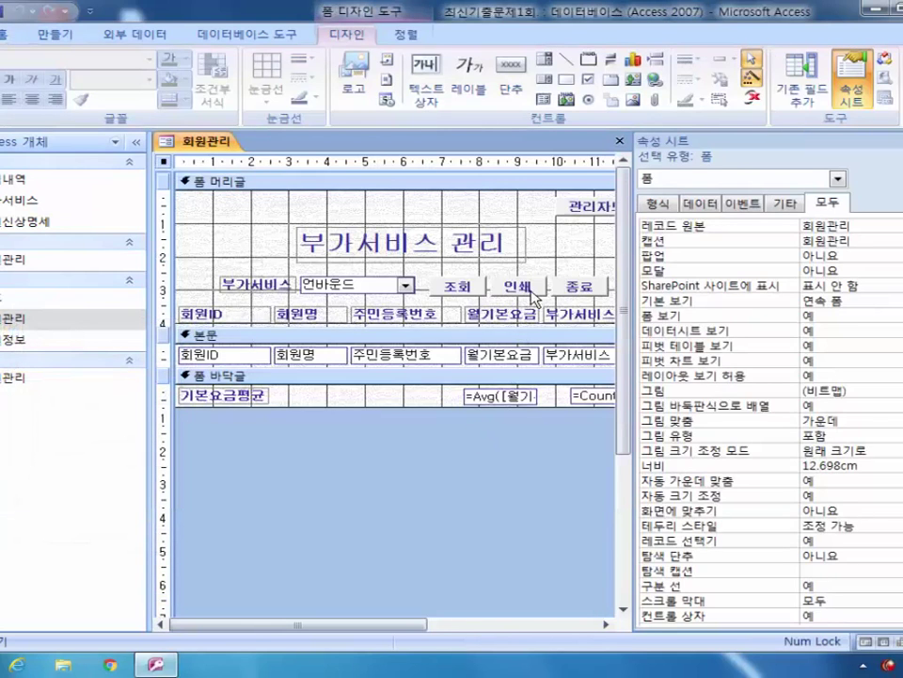
pyautogui.click(572, 206)
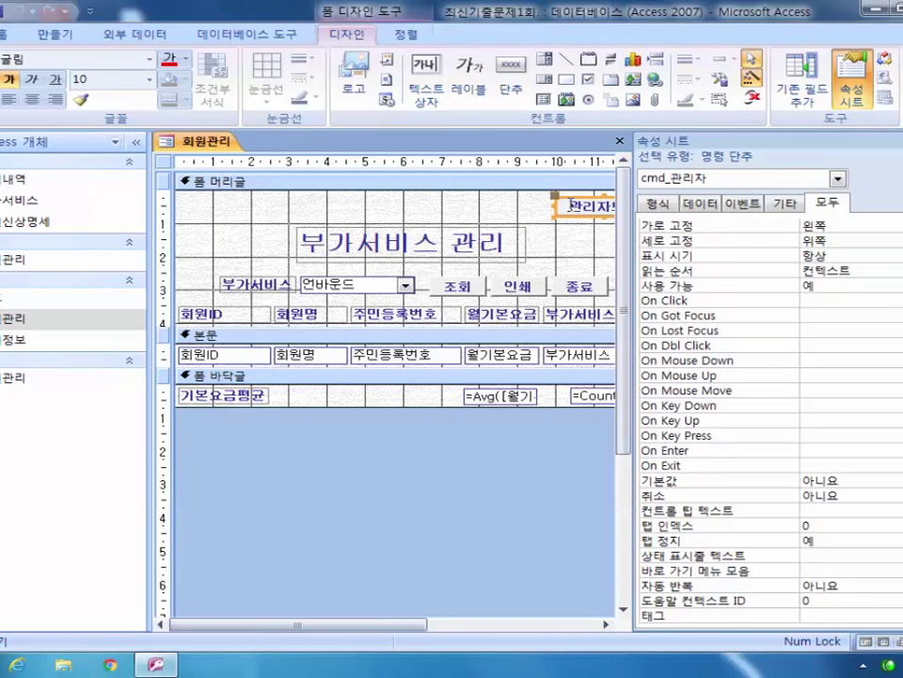
# Step: Show the cmd_관리자 button's event properties and open then close the On Click Macro Builder unchanged
pyautogui.click(750, 204)
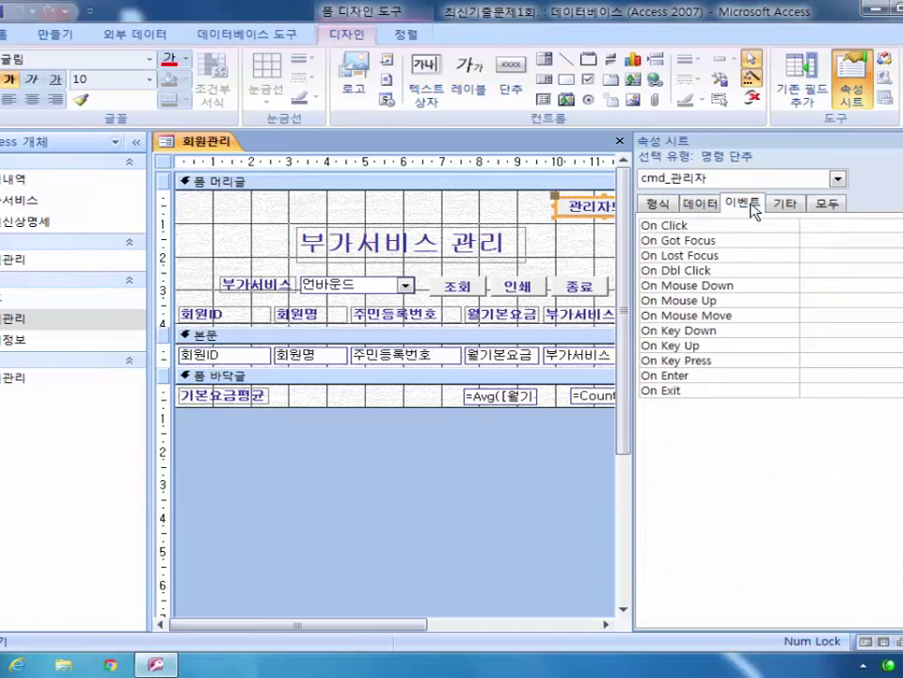
pyautogui.click(833, 226)
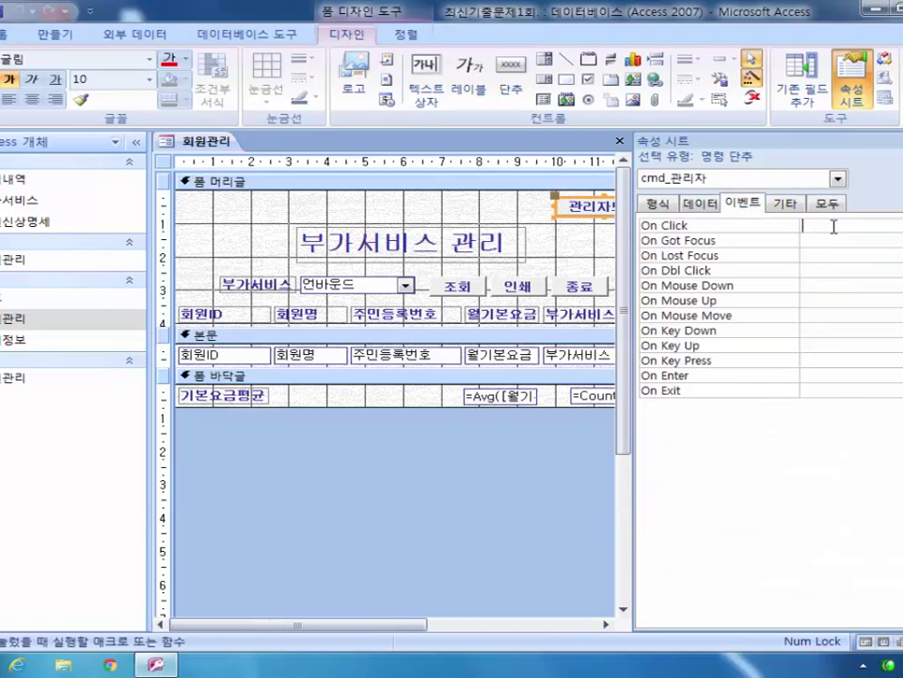
pyautogui.click(896, 226)
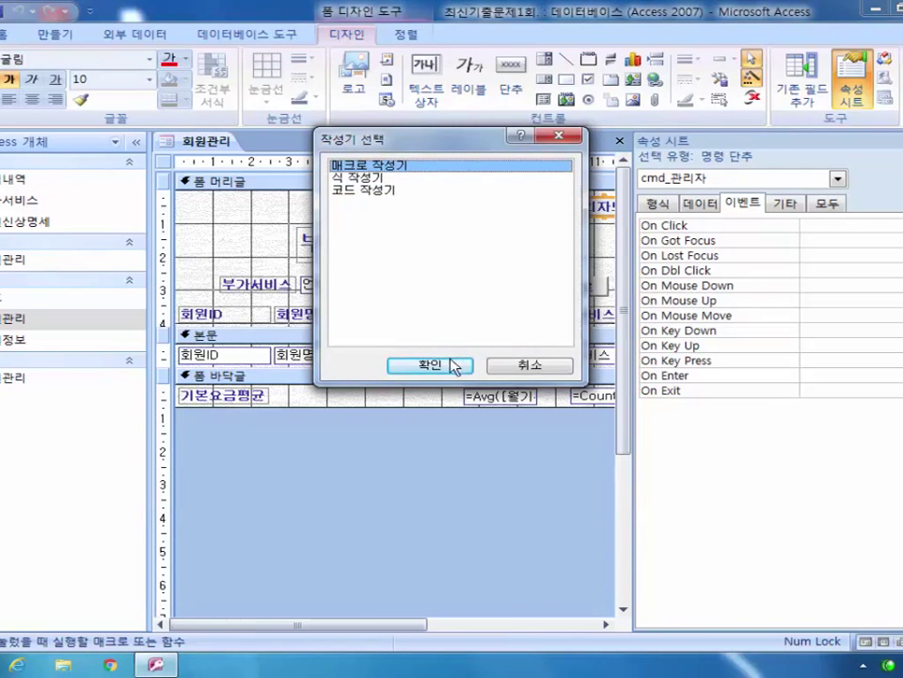
pyautogui.click(452, 365)
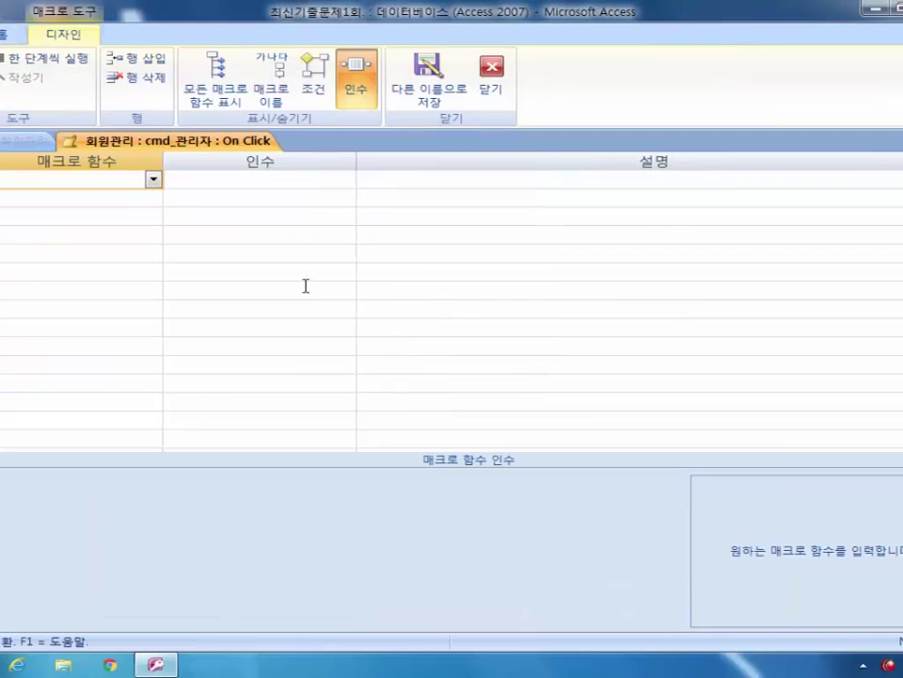
pyautogui.click(492, 83)
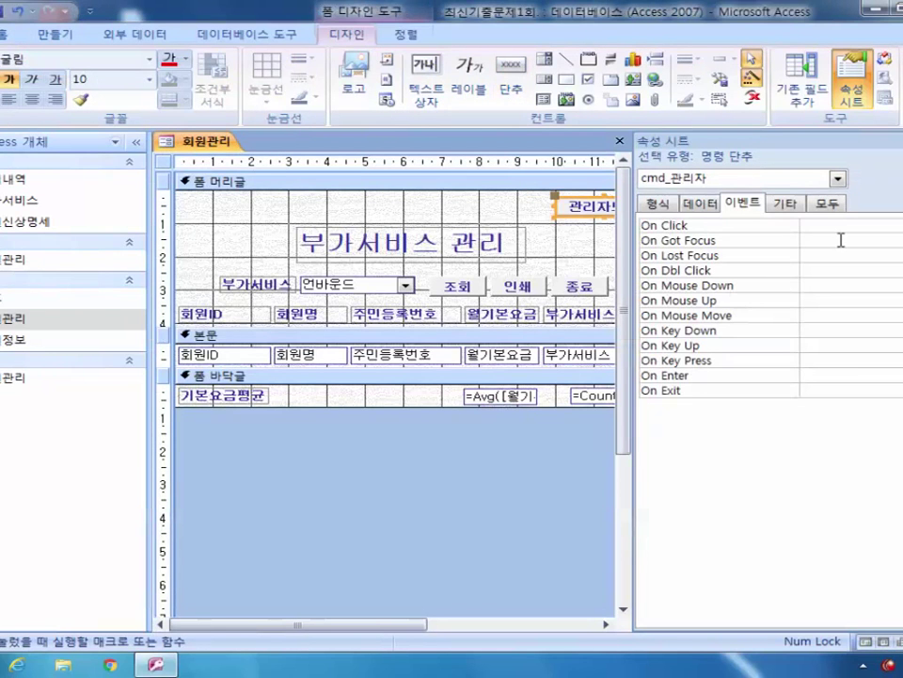
pyautogui.click(64, 35)
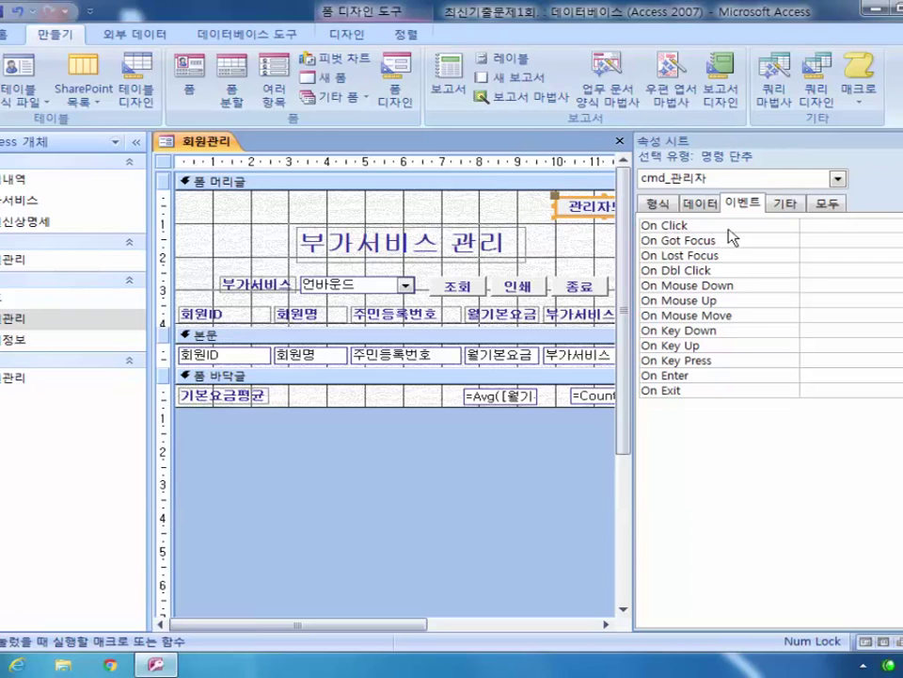
# Step: In the On Click Macro Builder, add an OpenForm action with Form Name 암호, then choose 다른 이름으로 저장
pyautogui.click(899, 225)
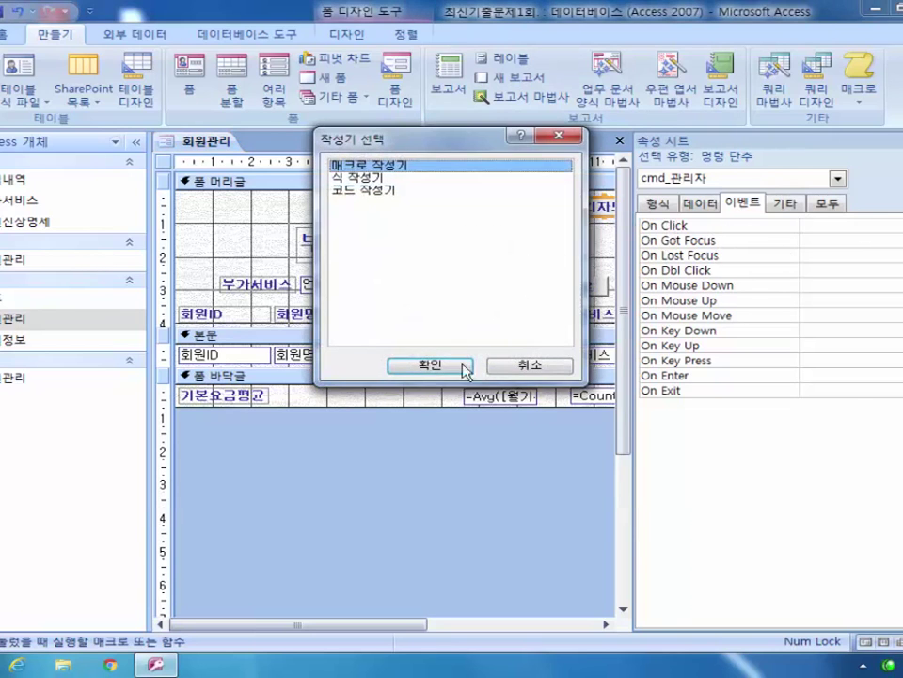
pyautogui.click(458, 366)
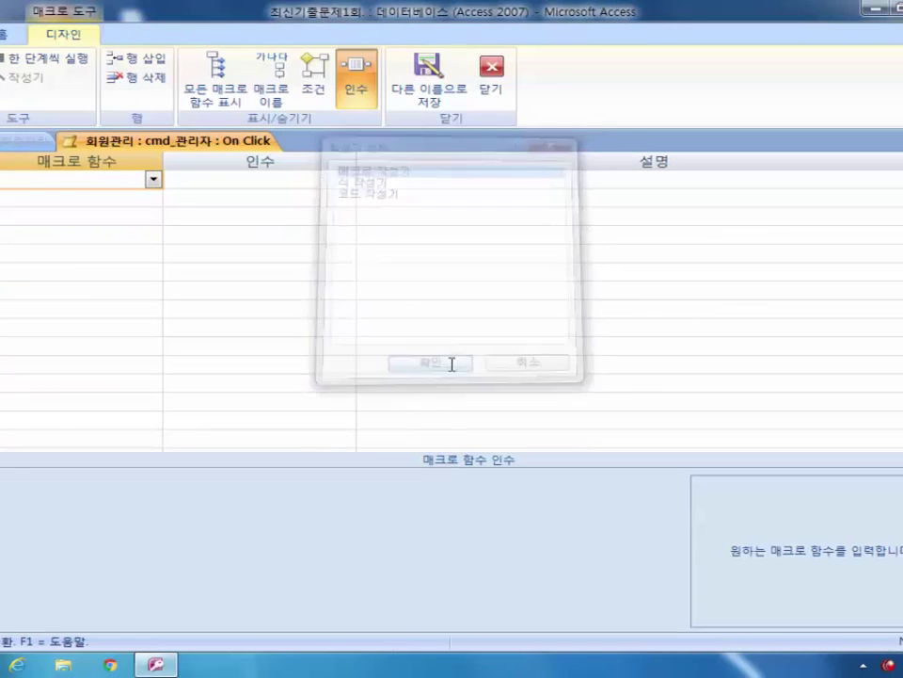
pyautogui.click(154, 180)
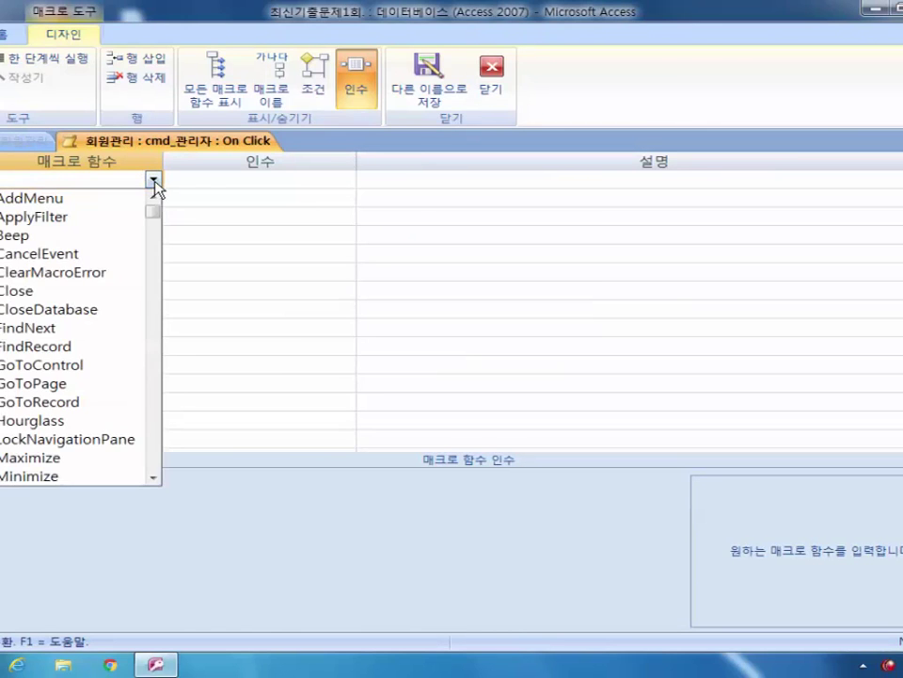
pyautogui.moveTo(154, 213); pyautogui.dragTo(164, 344)
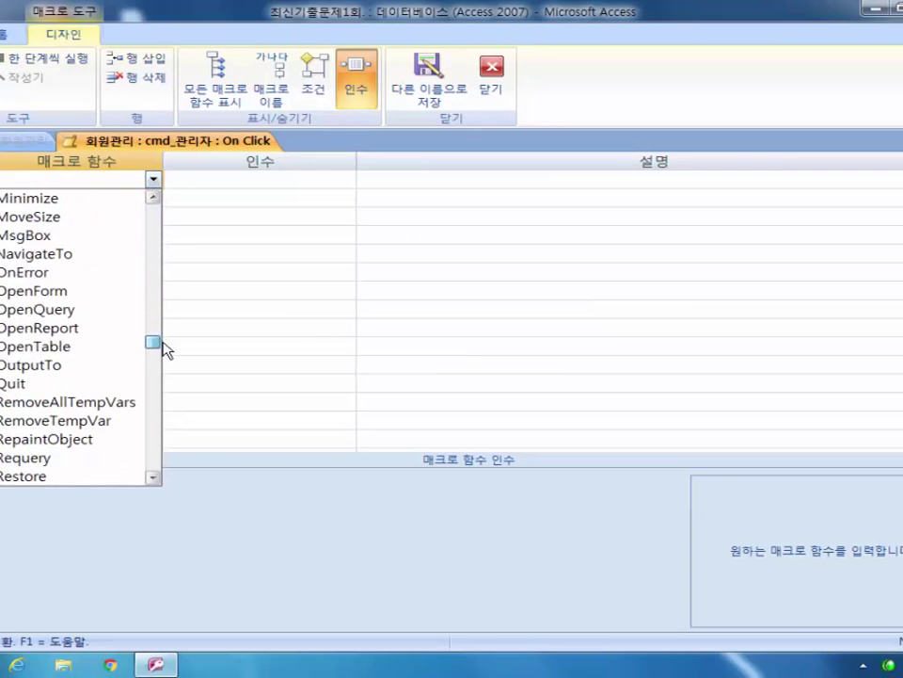
pyautogui.click(96, 297)
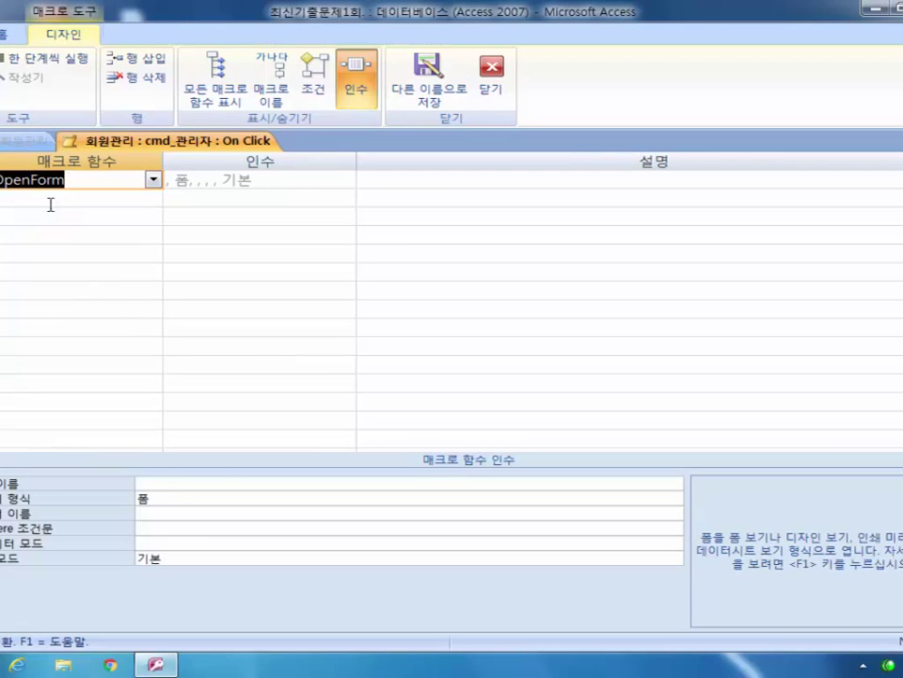
pyautogui.click(178, 482)
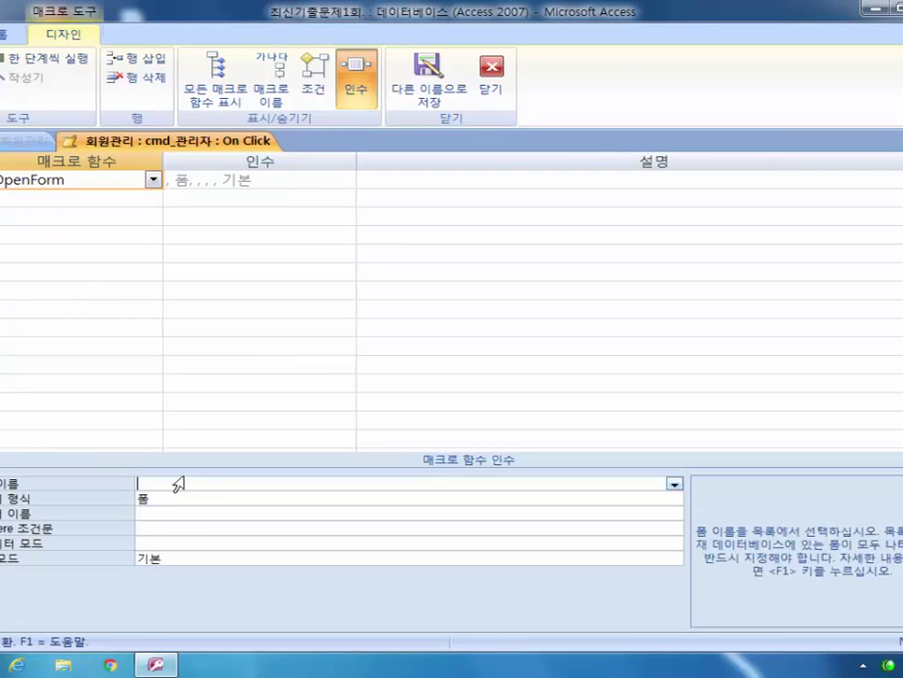
pyautogui.click(674, 485)
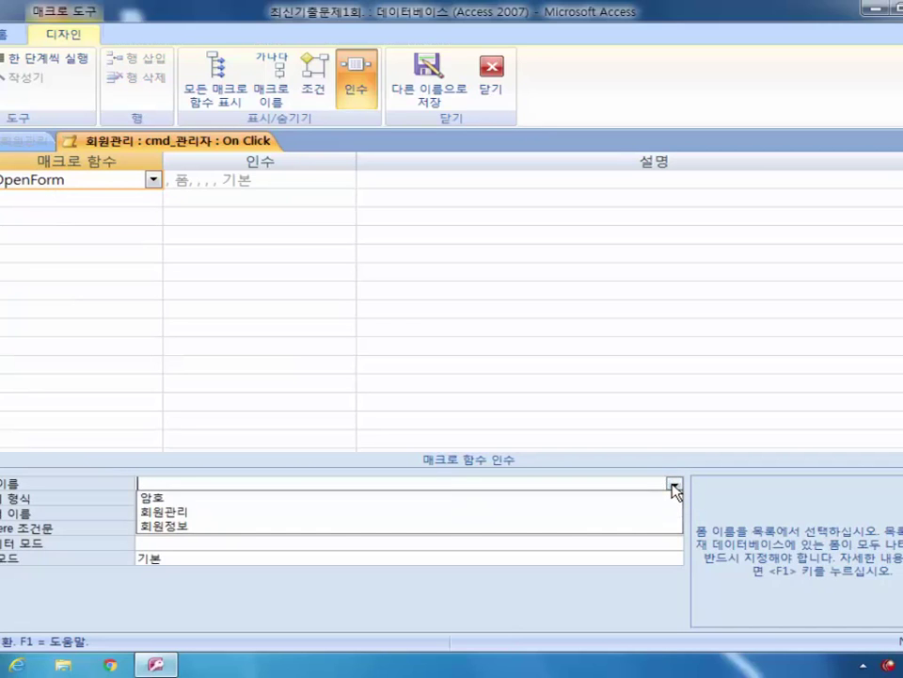
pyautogui.click(611, 498)
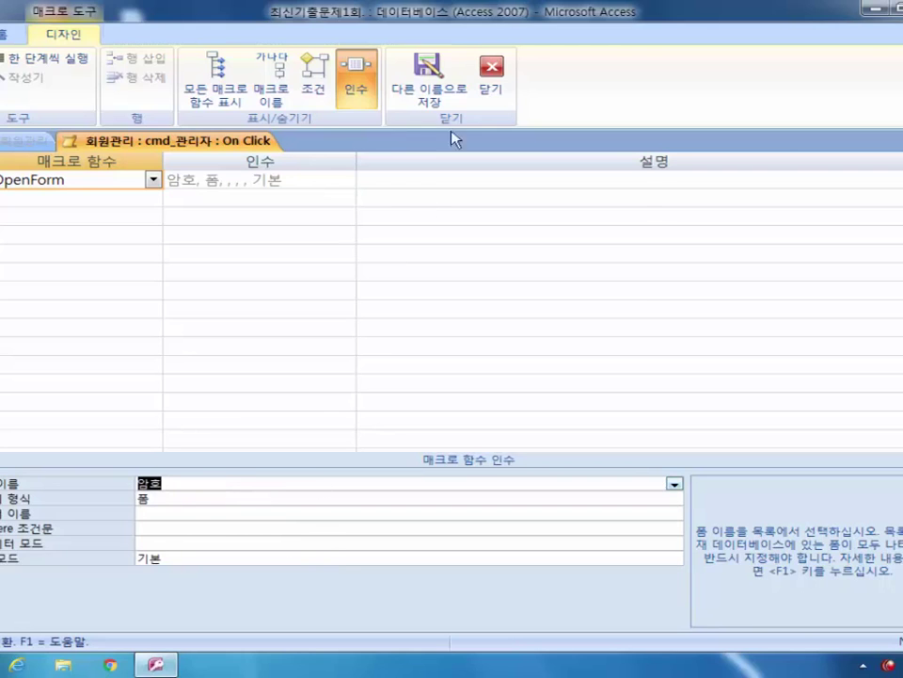
pyautogui.click(429, 83)
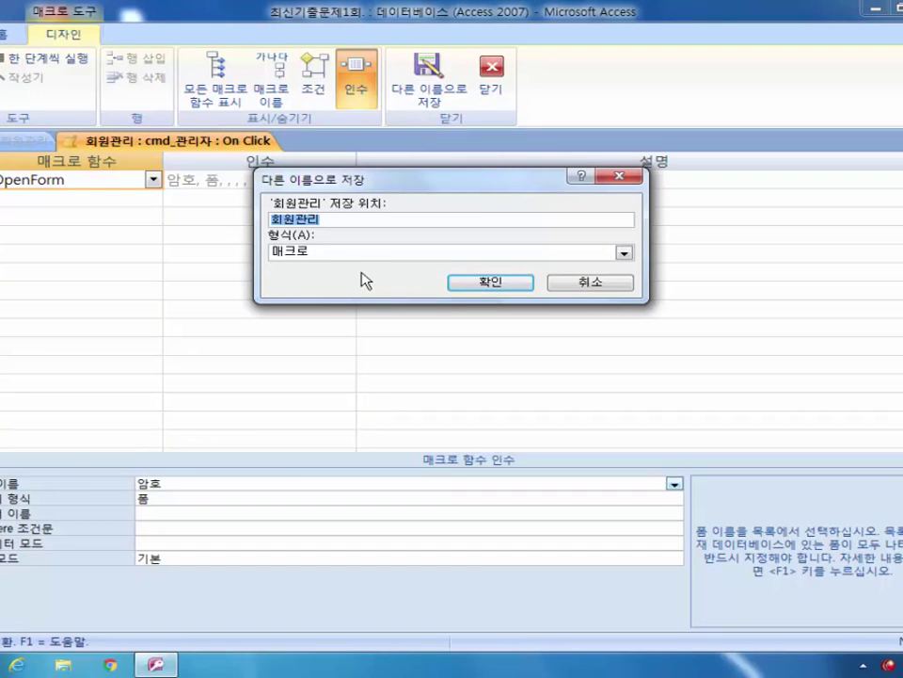
# Step: Save the macro as 관리자, close the builder, and confirm updating the On Click property
pyautogui.write('rhk관리자')
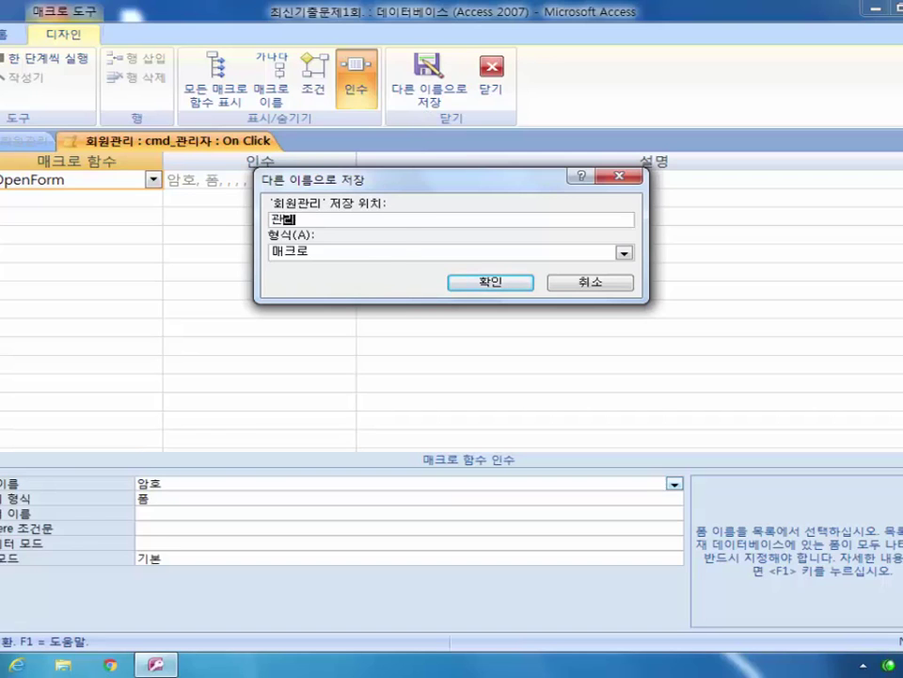
pyautogui.click(486, 285)
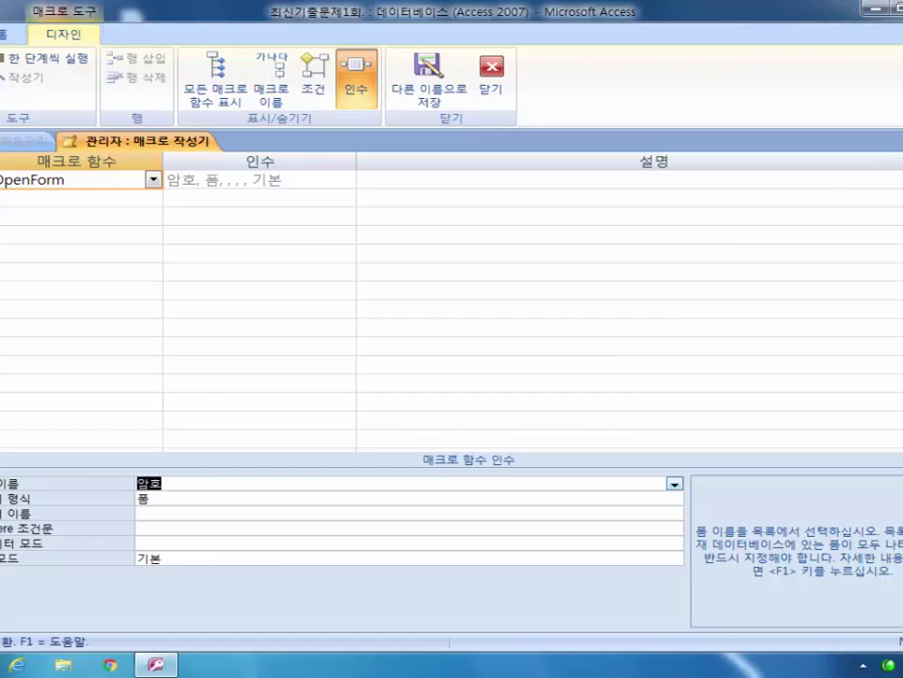
pyautogui.click(898, 141)
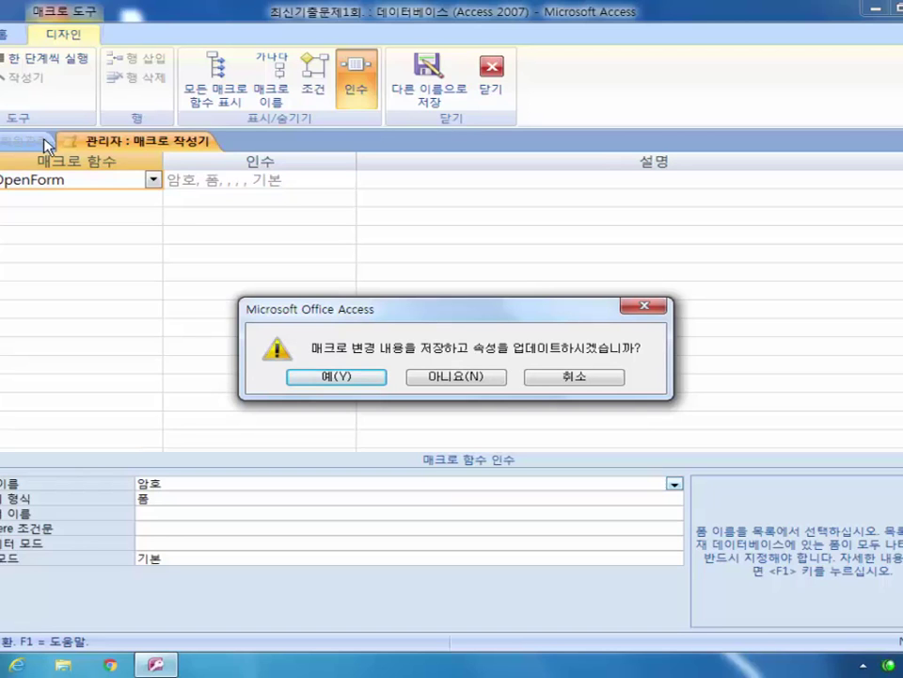
pyautogui.click(348, 382)
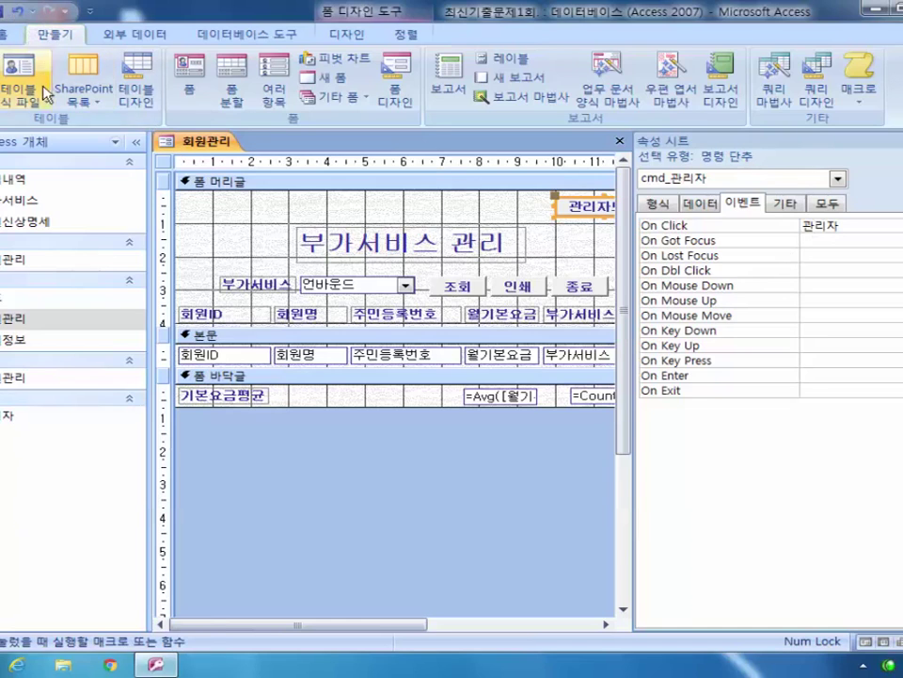
# Step: Create a new blank macro with 매크로 on the 만들기 ribbon
pyautogui.click(860, 82)
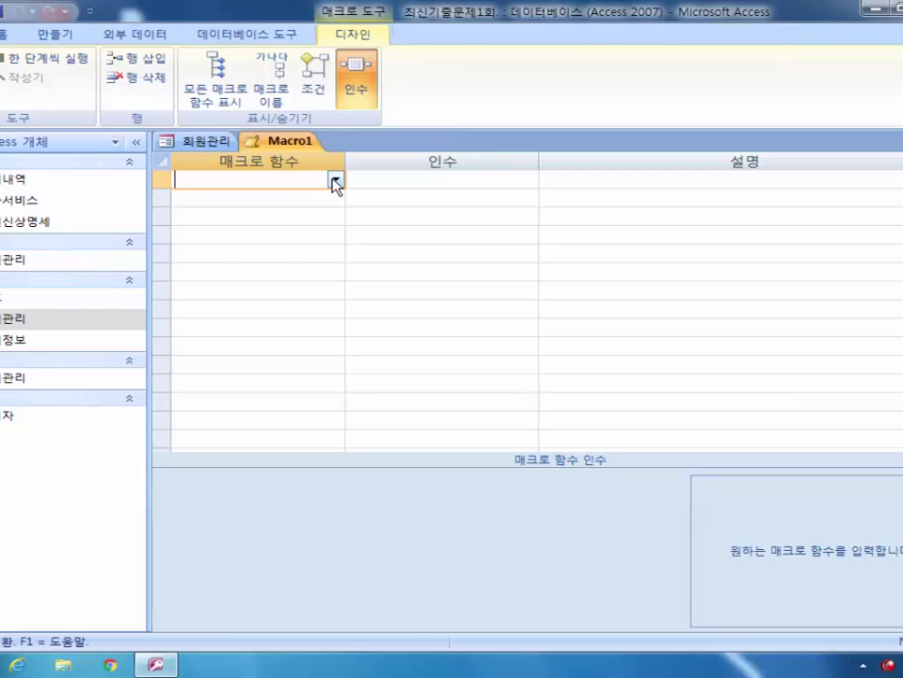
# Step: Add a Quit action to Macro1 and change its 옵션 from 모두 저장 to 확인
pyautogui.click(335, 181)
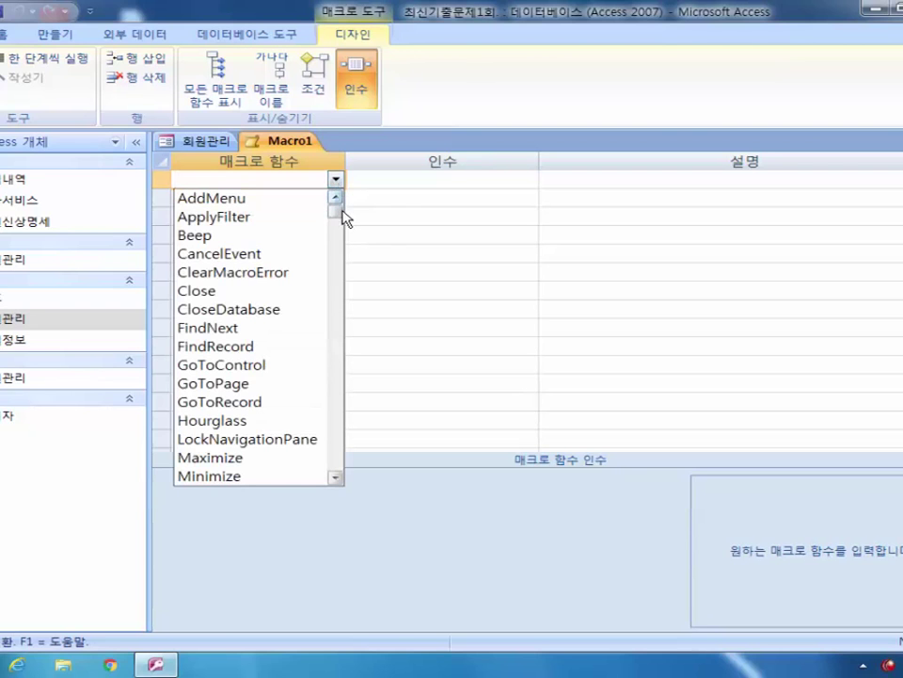
pyautogui.moveTo(337, 214); pyautogui.dragTo(337, 360)
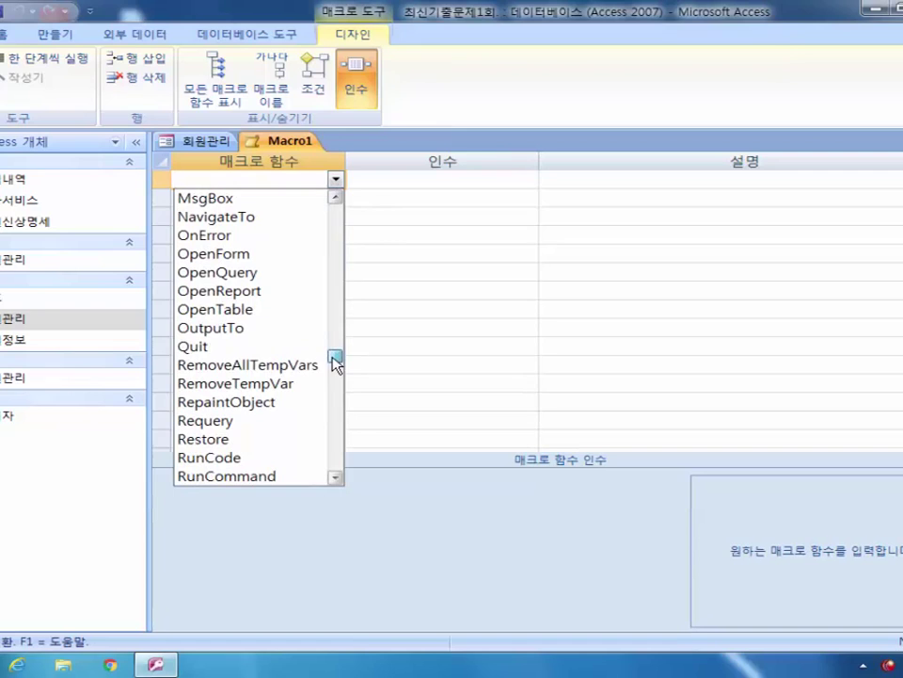
pyautogui.click(261, 351)
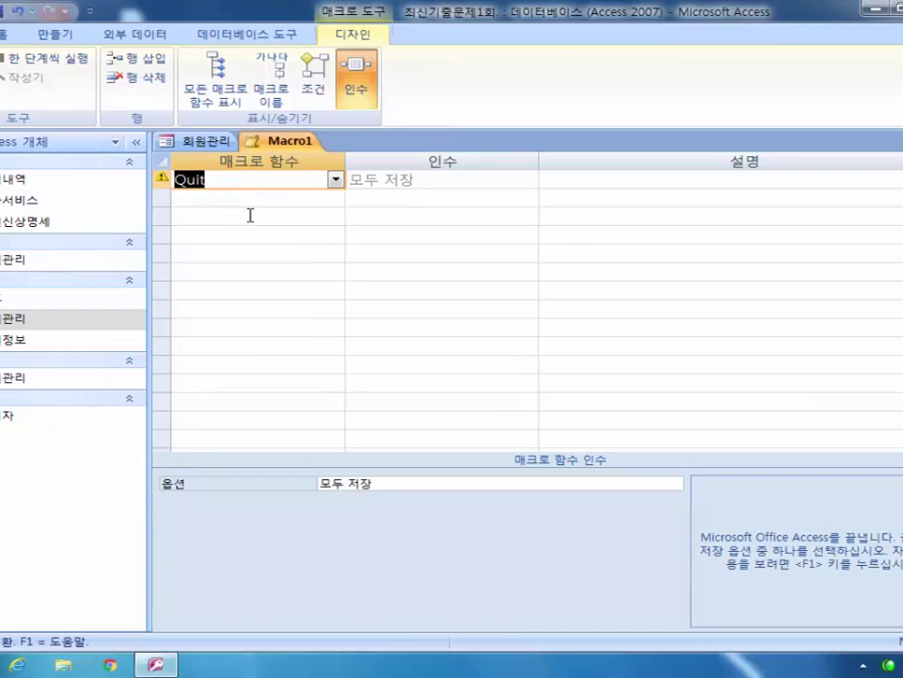
pyautogui.click(396, 483)
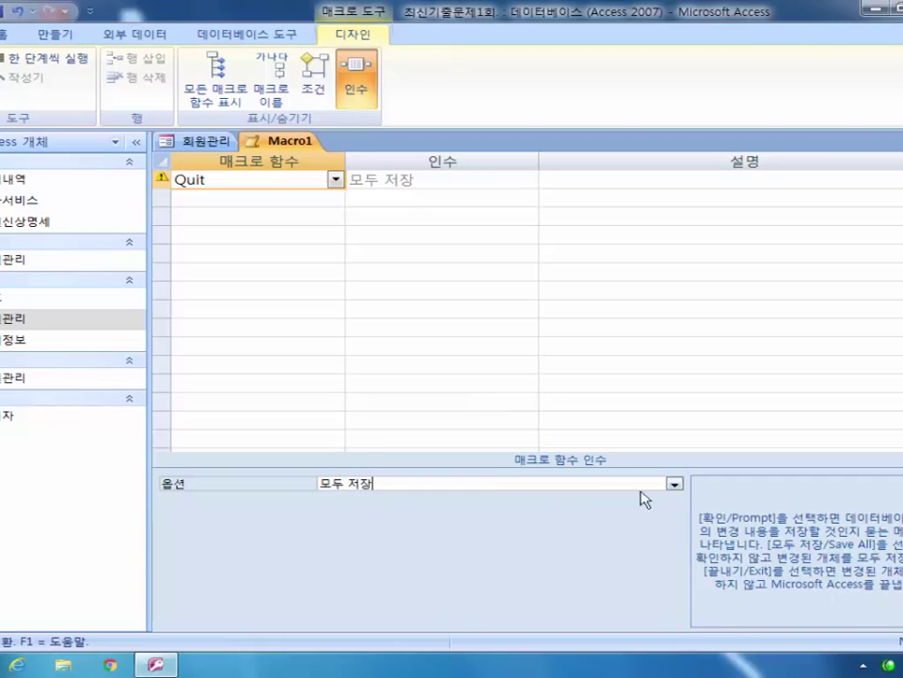
pyautogui.click(673, 484)
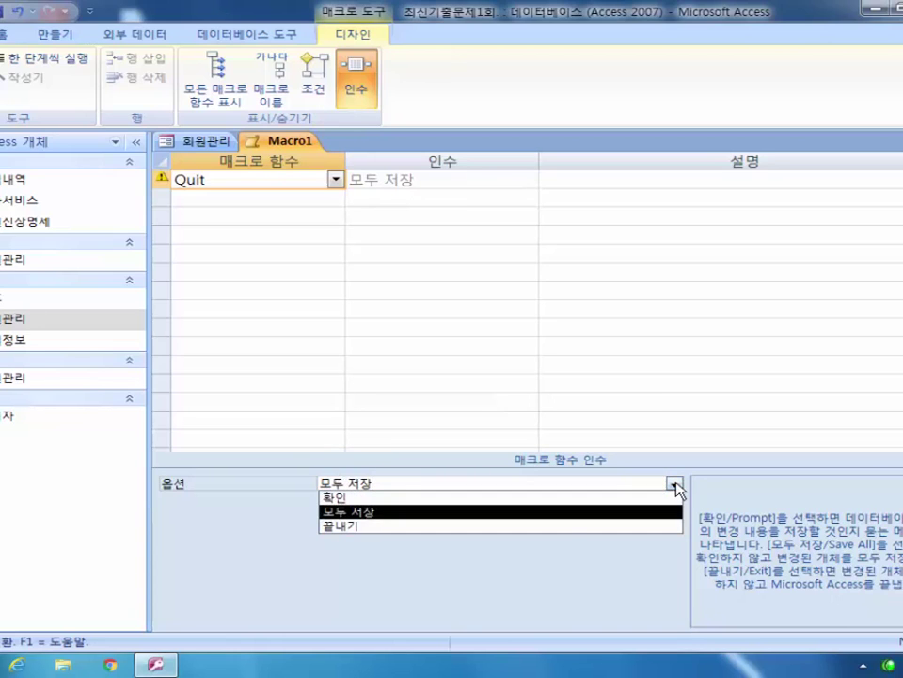
pyautogui.click(498, 498)
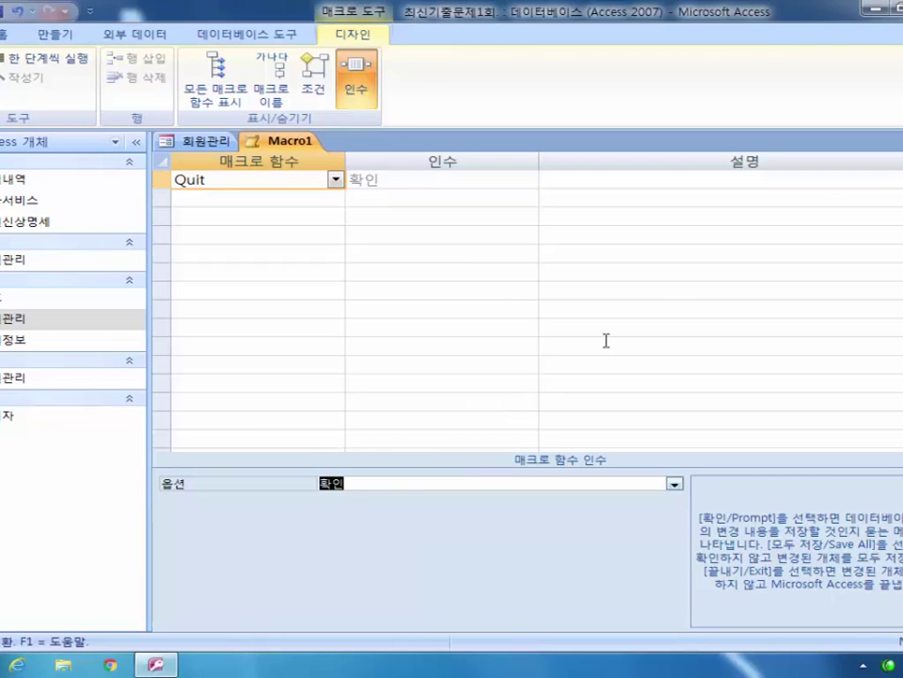
# Step: Save the Quit macro under the name 종료 and close it
pyautogui.click(896, 140)
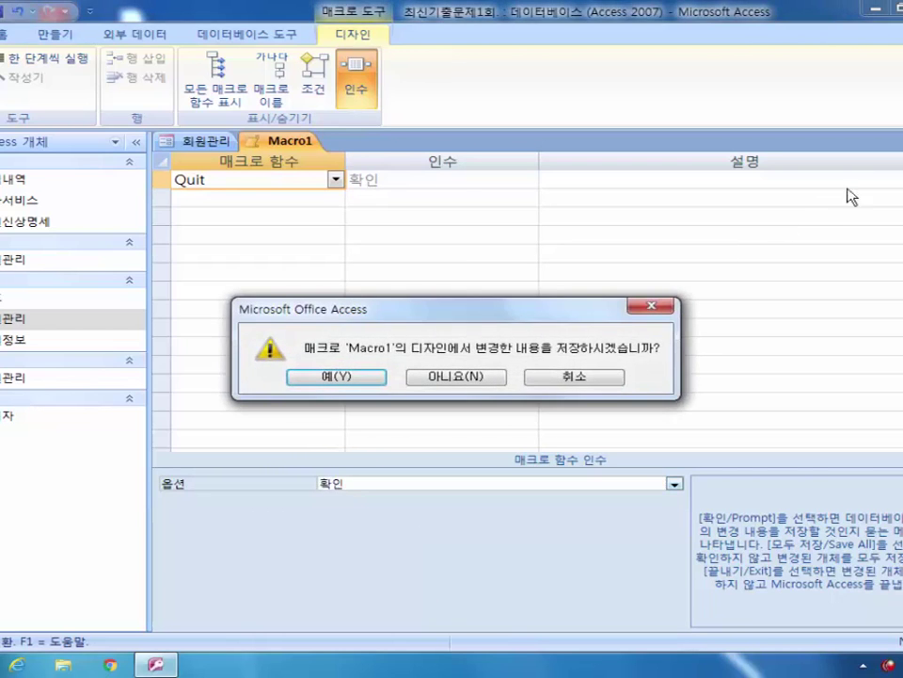
pyautogui.click(362, 377)
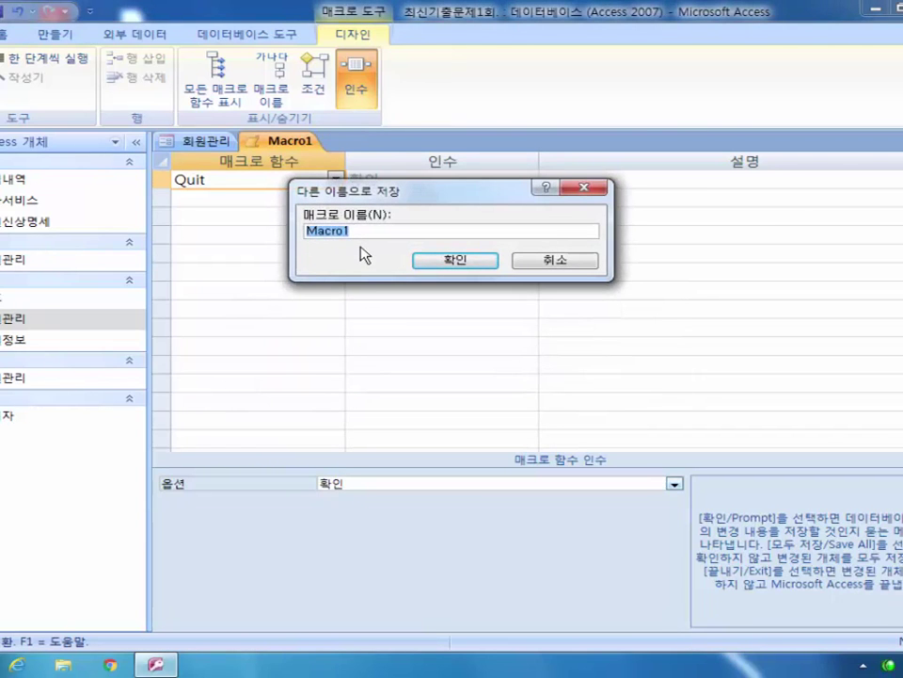
pyautogui.write('종료')
pyautogui.click(478, 263)
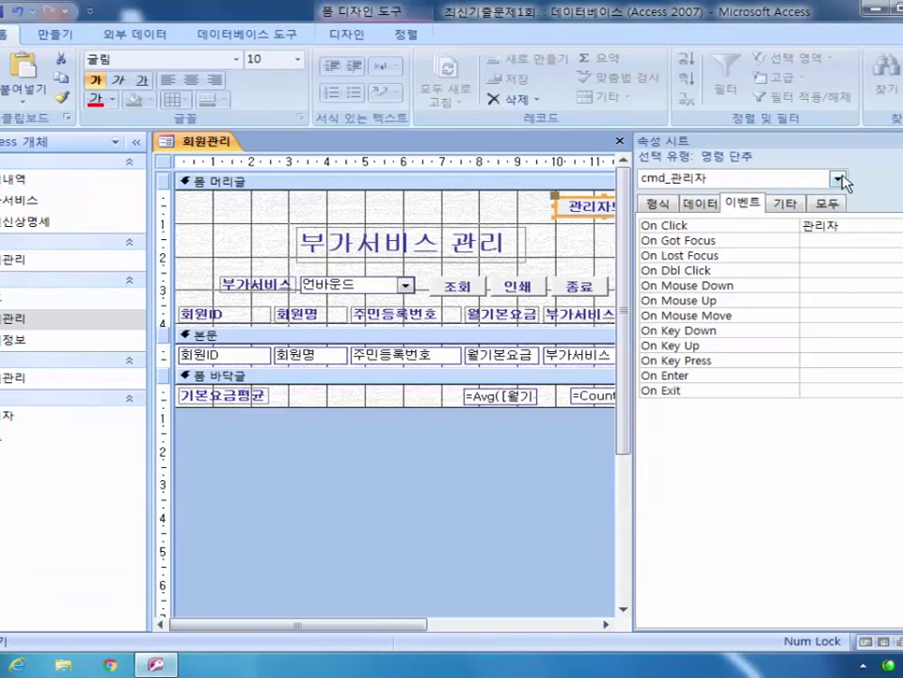
# Step: Set cmd_종료's On Click event to the 종료 macro, then save and close the 회원관리 form
pyautogui.click(836, 178)
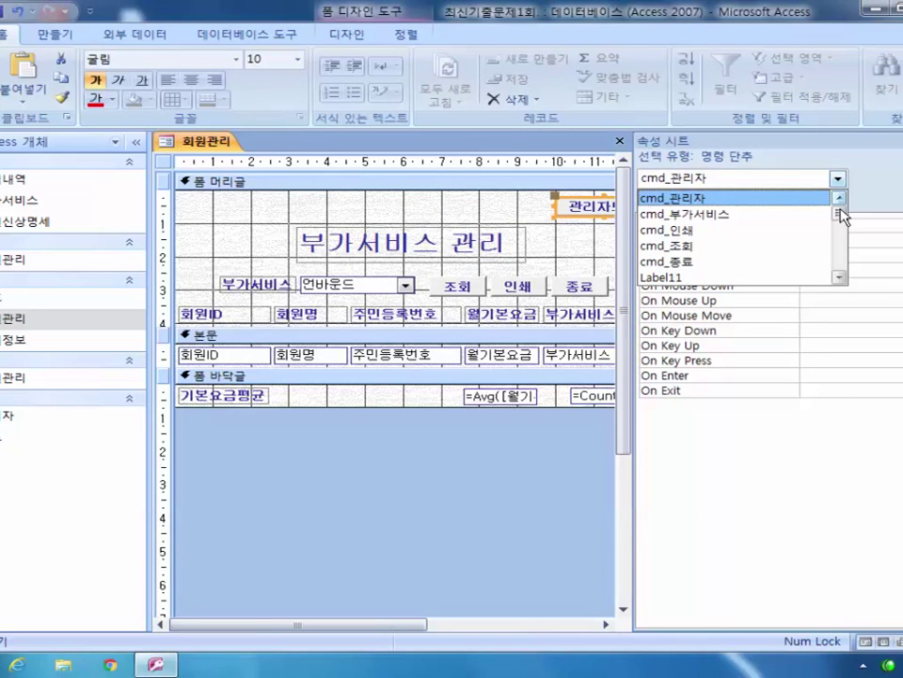
pyautogui.click(760, 262)
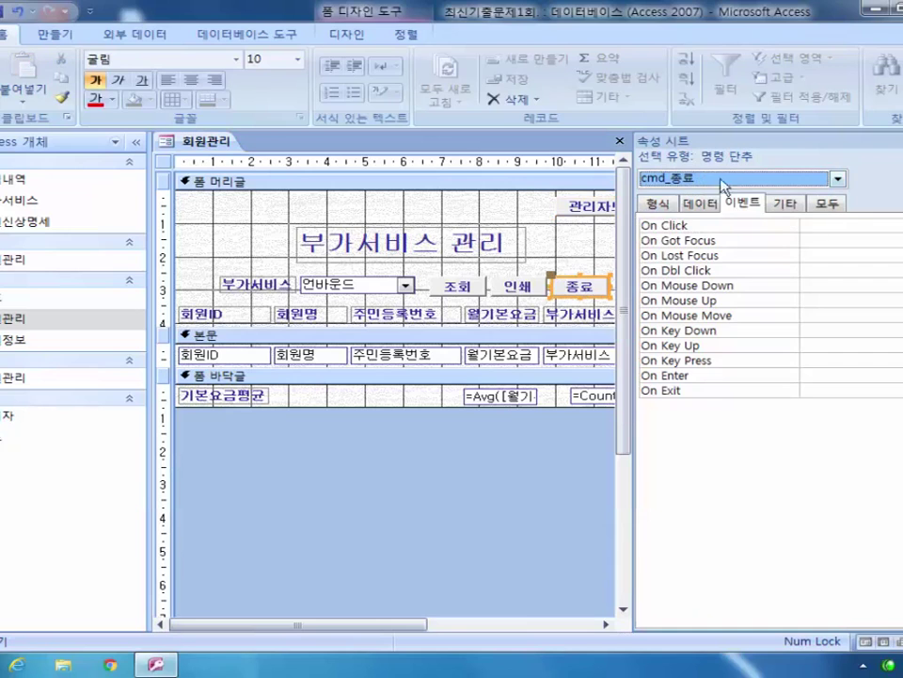
pyautogui.click(826, 225)
pyautogui.click(899, 225)
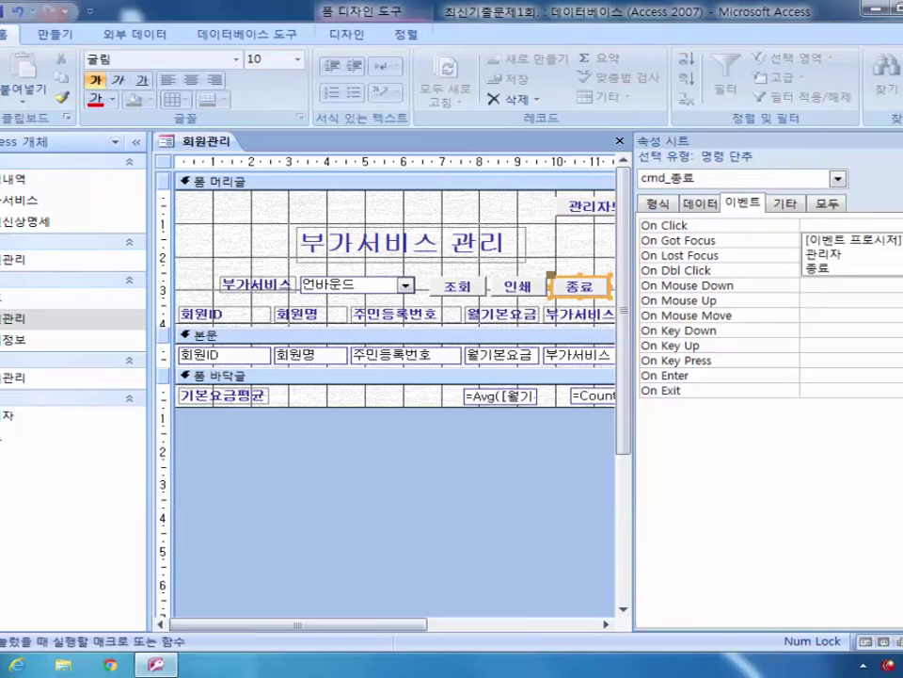
pyautogui.click(871, 267)
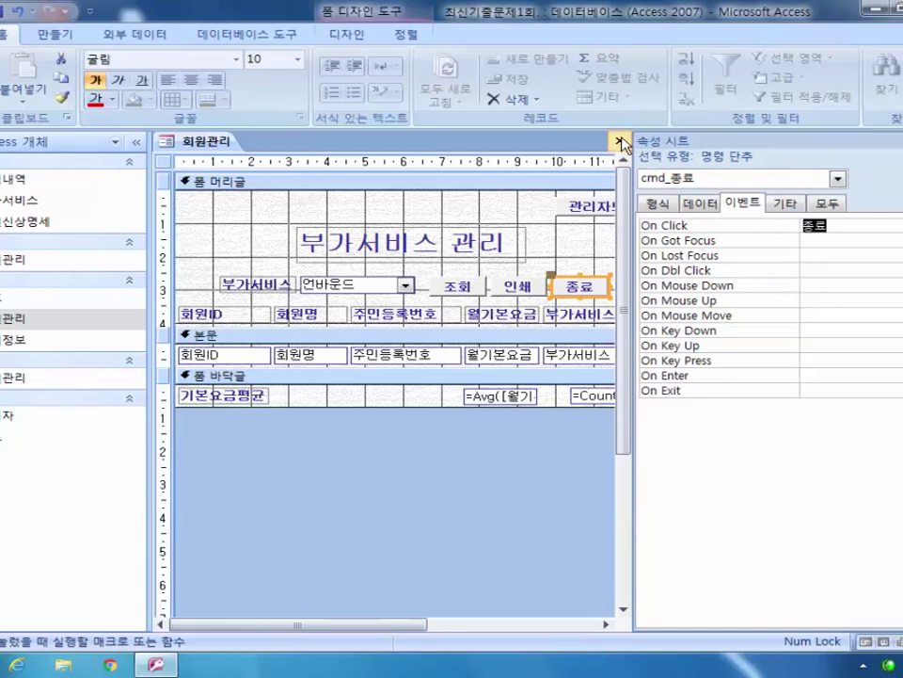
pyautogui.click(620, 140)
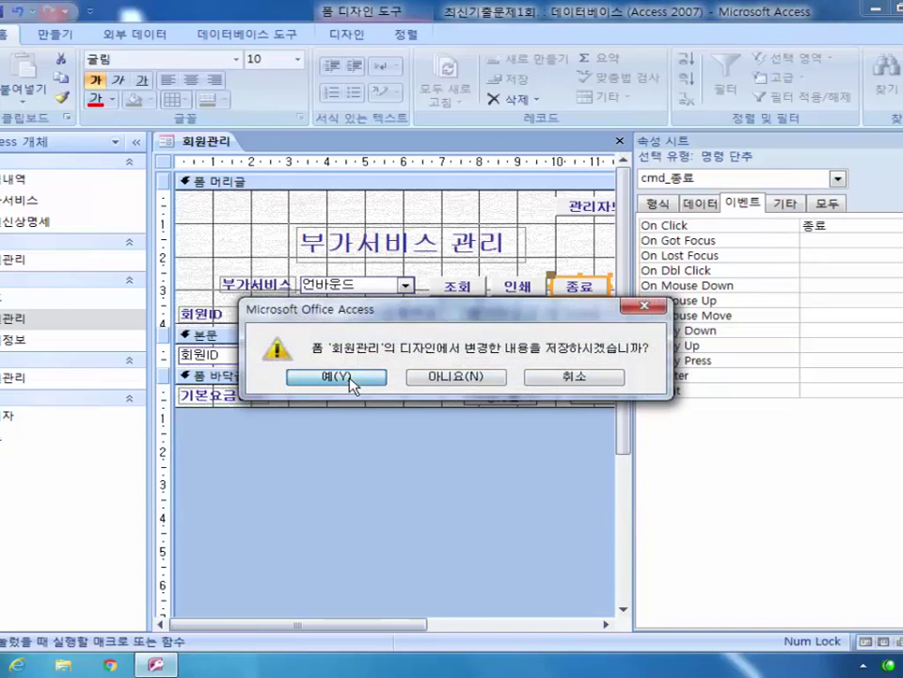
pyautogui.click(335, 376)
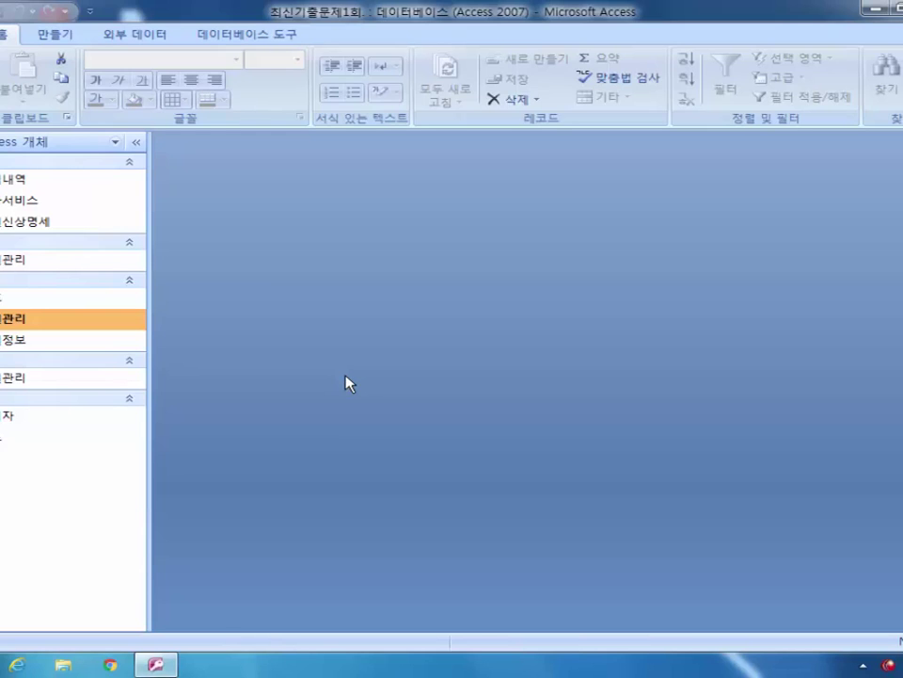
# Step: Open the 회원관리 report in Design View from the Navigation Pane
pyautogui.rightClick(28, 382)
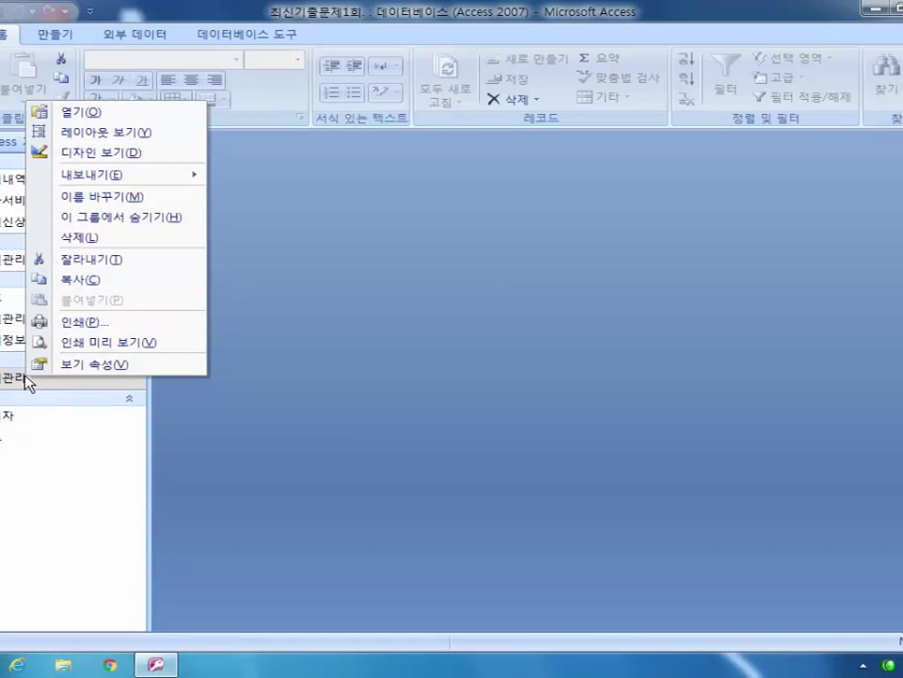
pyautogui.click(143, 153)
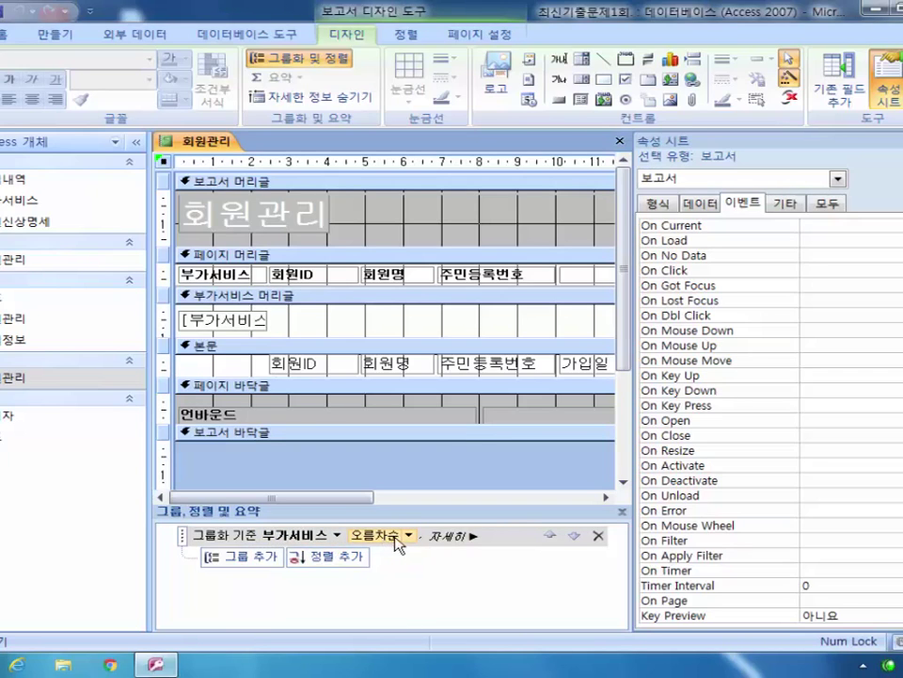
# Step: Add sort levels on 회원ID, 회원명 and 주민등록번호 under the 부가서비스 grouping
pyautogui.click(340, 561)
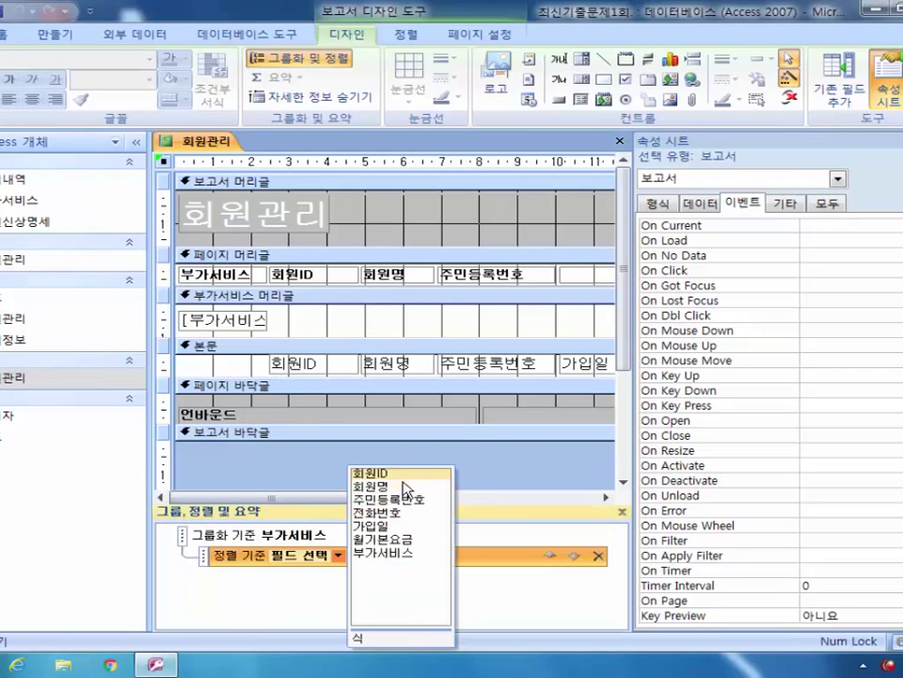
pyautogui.click(404, 474)
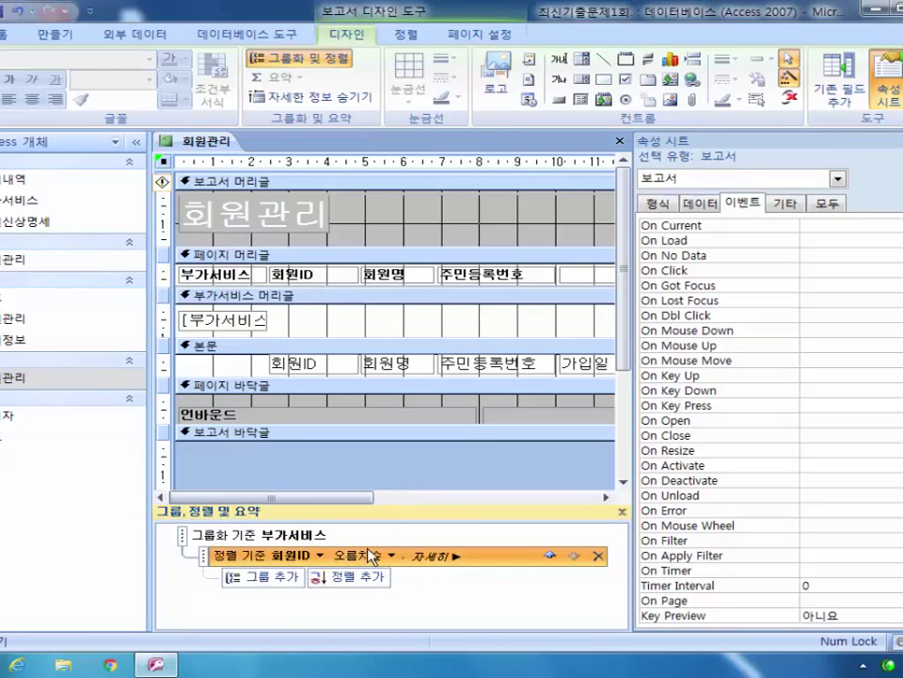
pyautogui.click(367, 576)
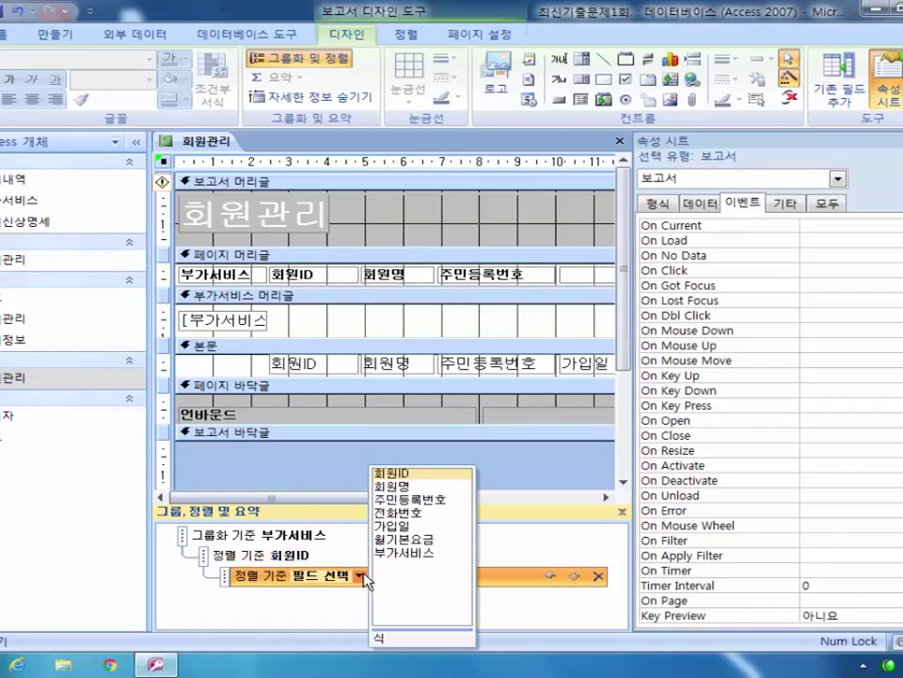
pyautogui.click(405, 487)
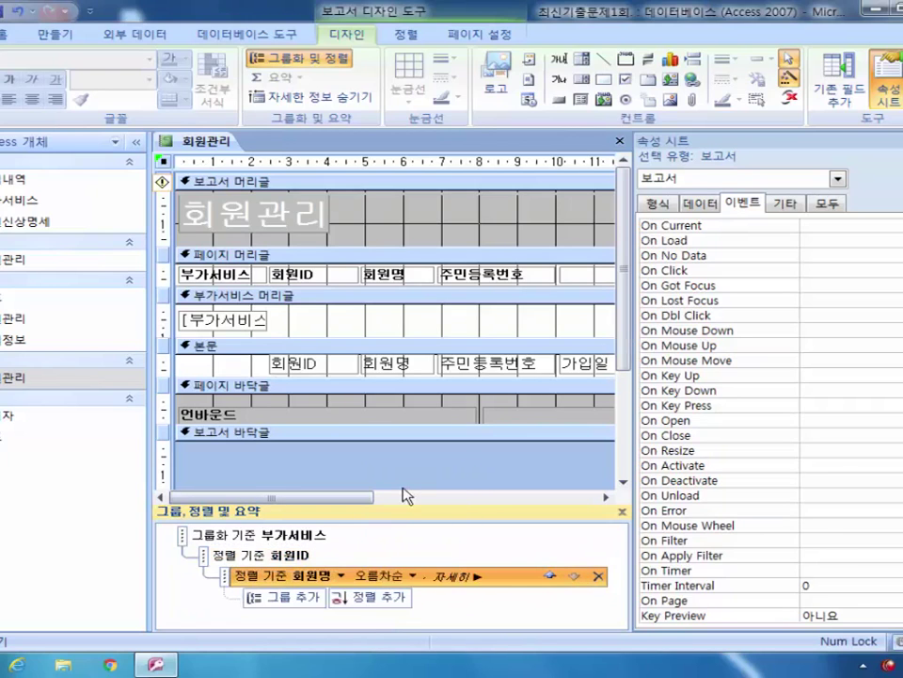
pyautogui.click(369, 596)
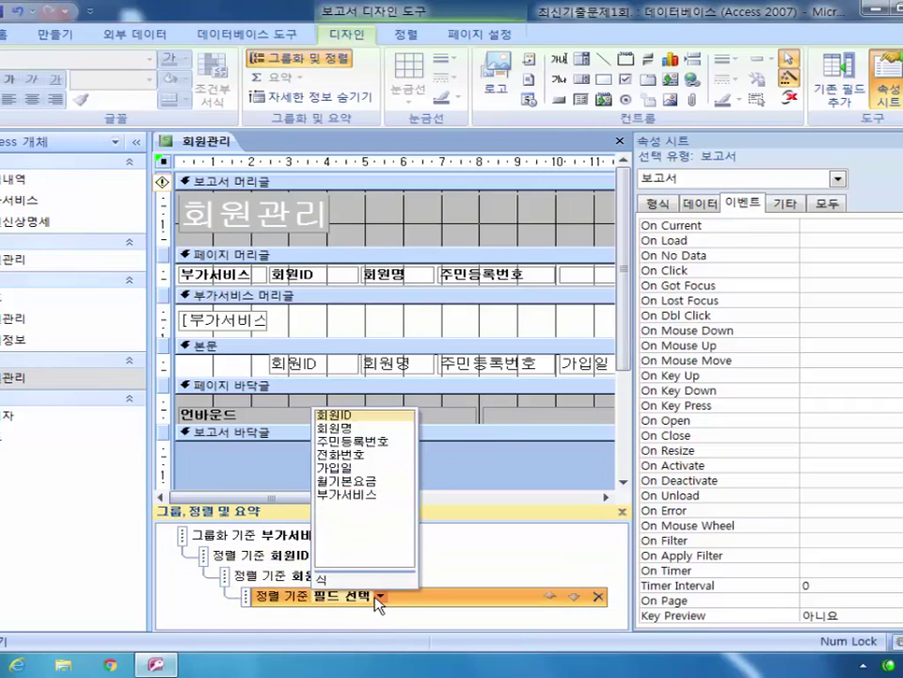
pyautogui.click(374, 441)
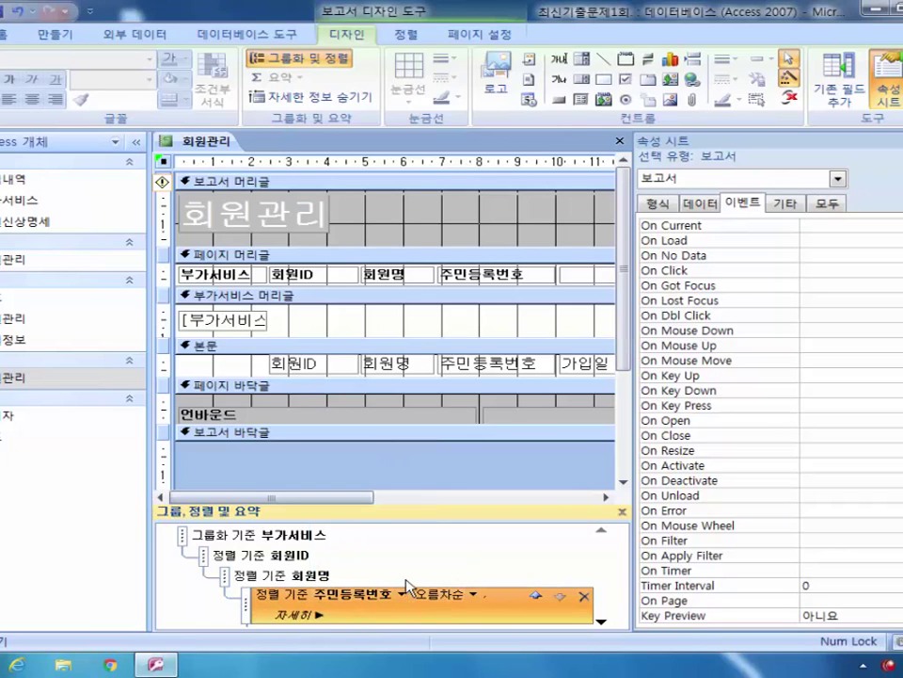
# Step: Turn on a footer section for the 부가서비스 group
pyautogui.click(326, 536)
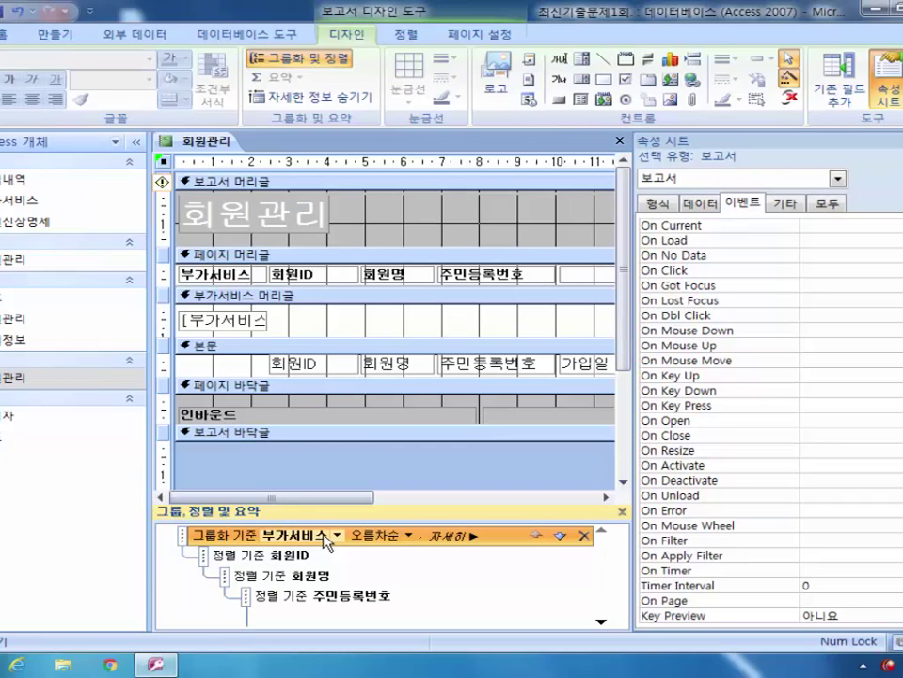
pyautogui.click(462, 538)
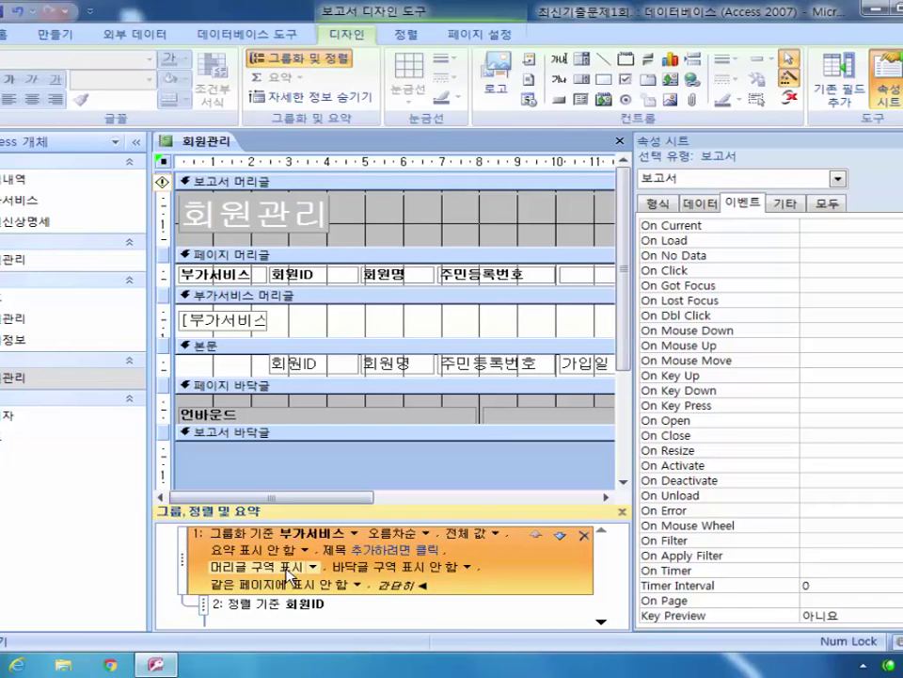
pyautogui.click(470, 570)
pyautogui.click(421, 584)
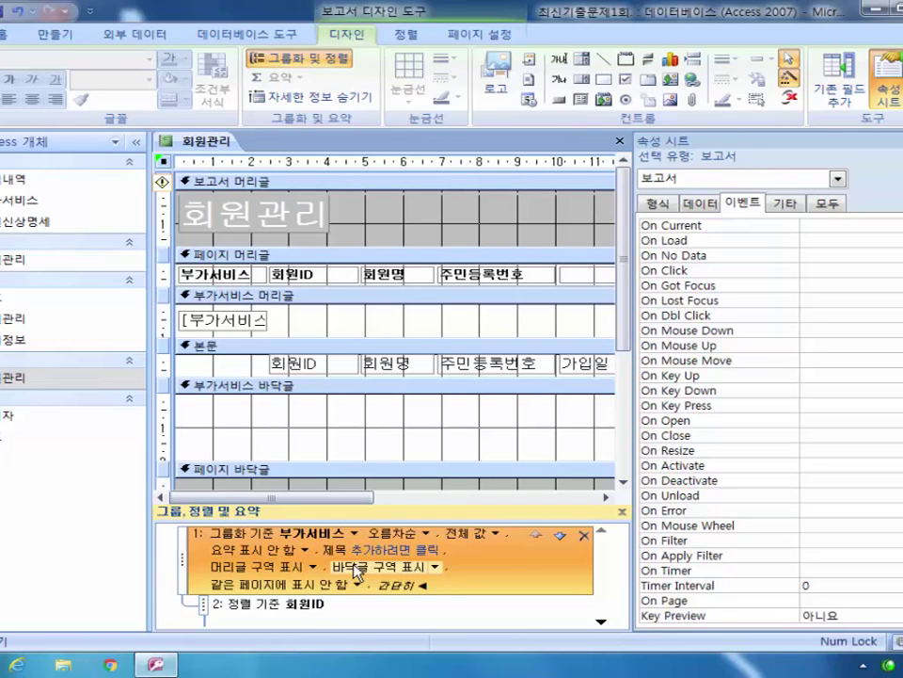
# Step: Give txt_부가서비스 a #FF80C0 background colour and drag the 부가서비스 footer shorter
pyautogui.click(837, 178)
pyautogui.scroll(3, 847, 229)
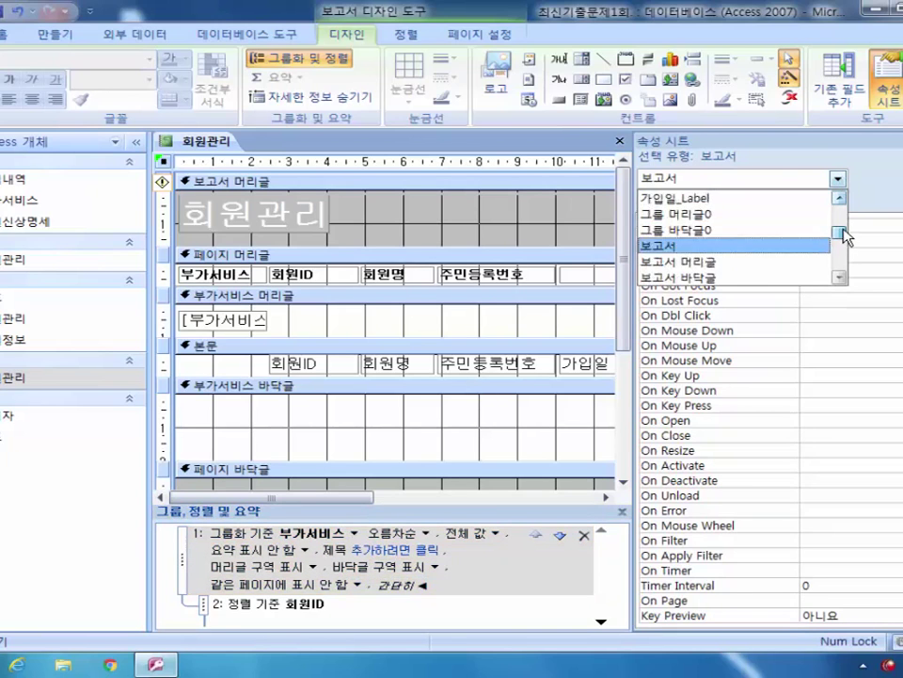
pyautogui.click(785, 230)
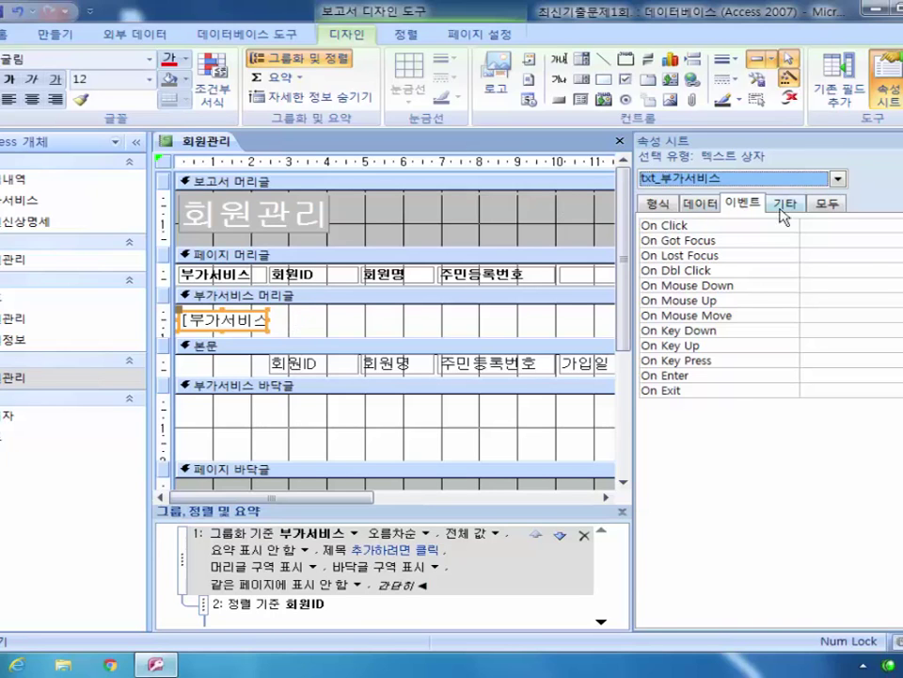
pyautogui.click(828, 203)
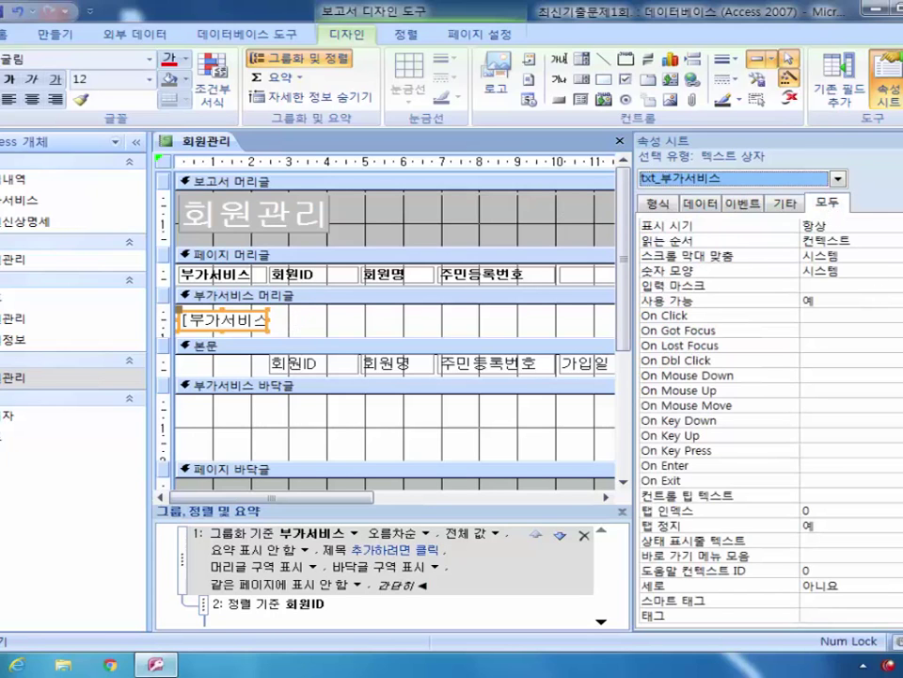
pyautogui.scroll(10, 767, 419)
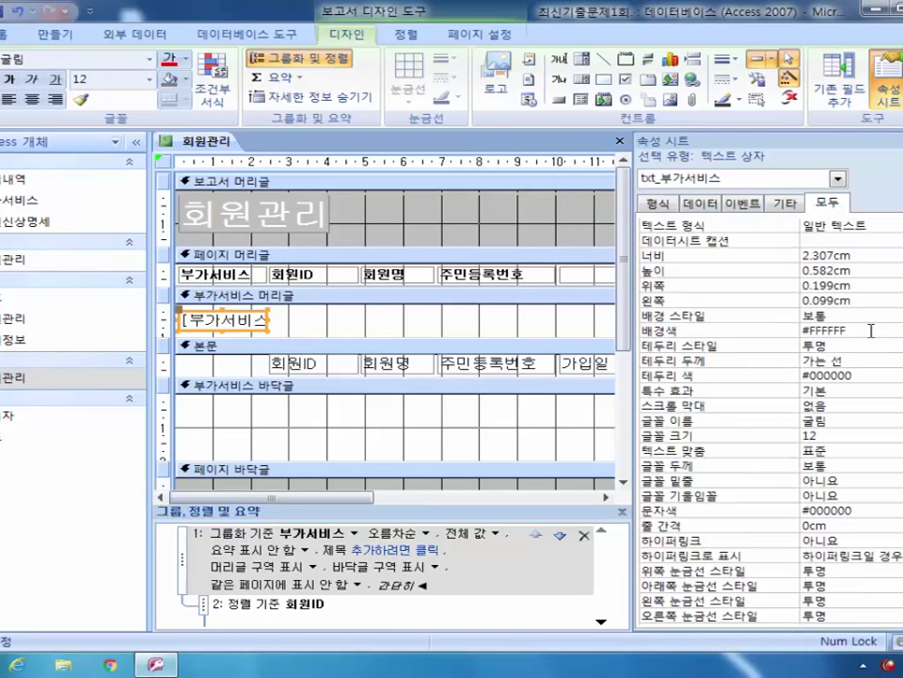
pyautogui.click(833, 331)
pyautogui.moveTo(807, 330); pyautogui.dragTo(865, 328)
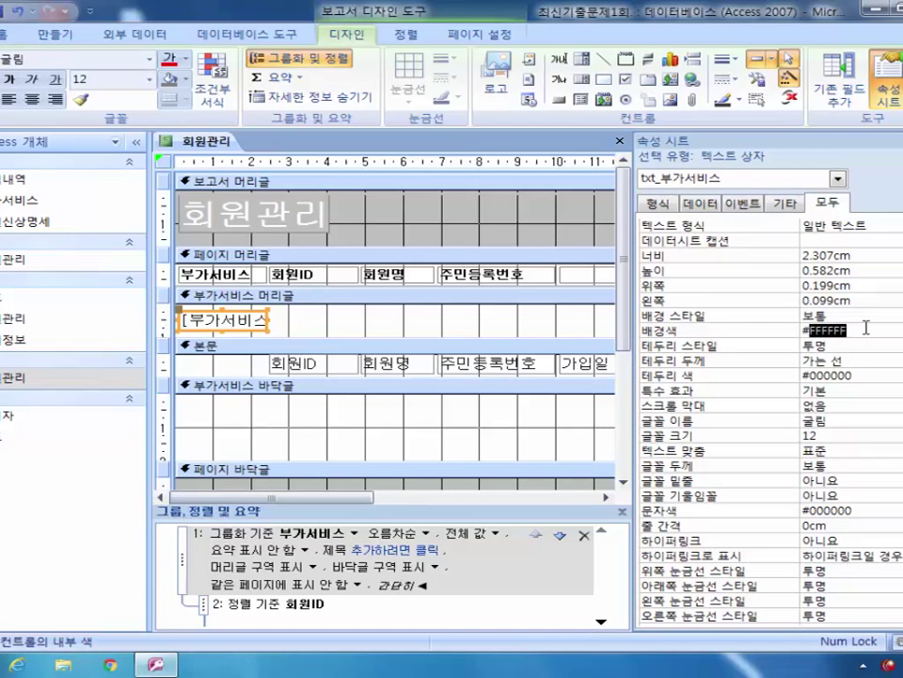
pyautogui.write('FF80C0')
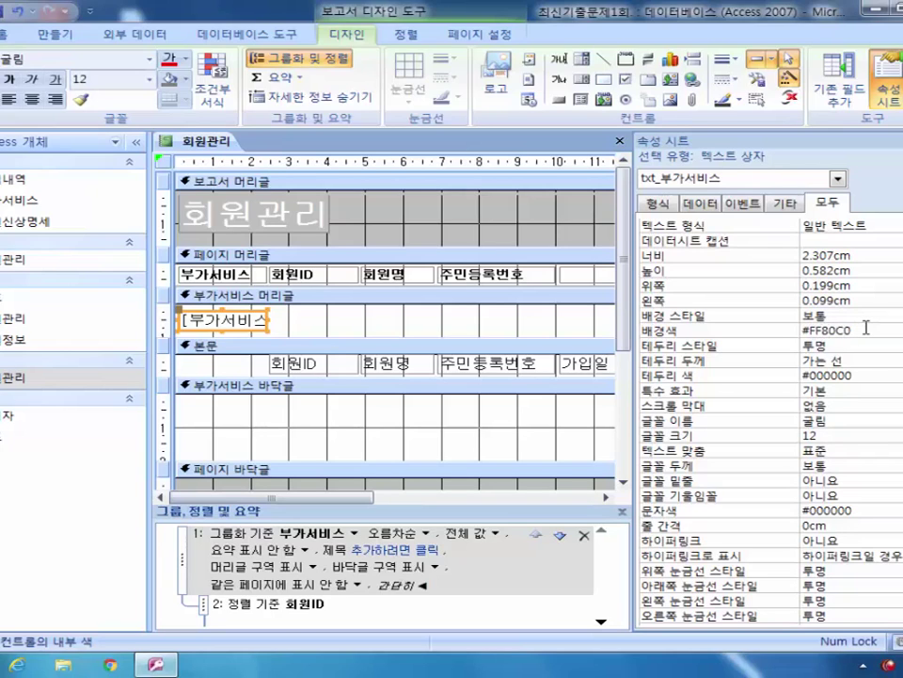
pyautogui.click(824, 345)
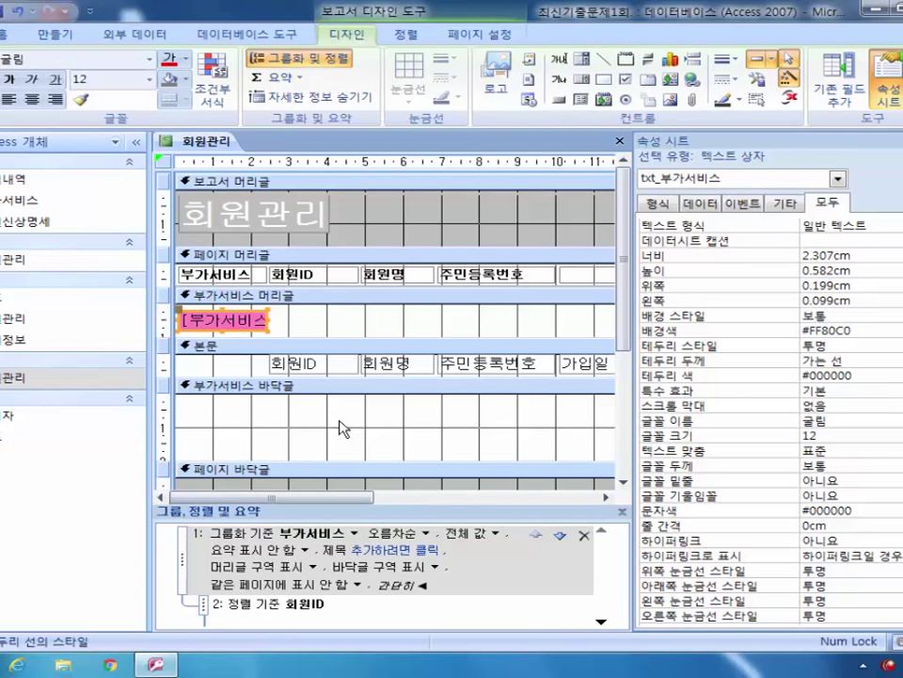
pyautogui.click(449, 451)
pyautogui.moveTo(448, 450); pyautogui.dragTo(460, 427)
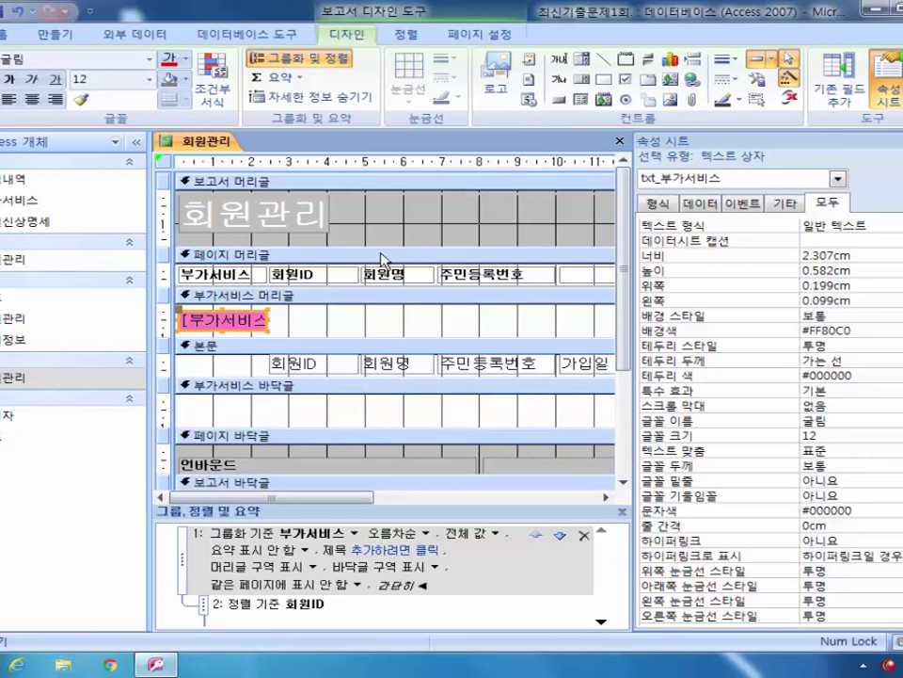
# Step: Draw an unbound text box in the 부가서비스 footer and name its label lbl평균
pyautogui.click(560, 63)
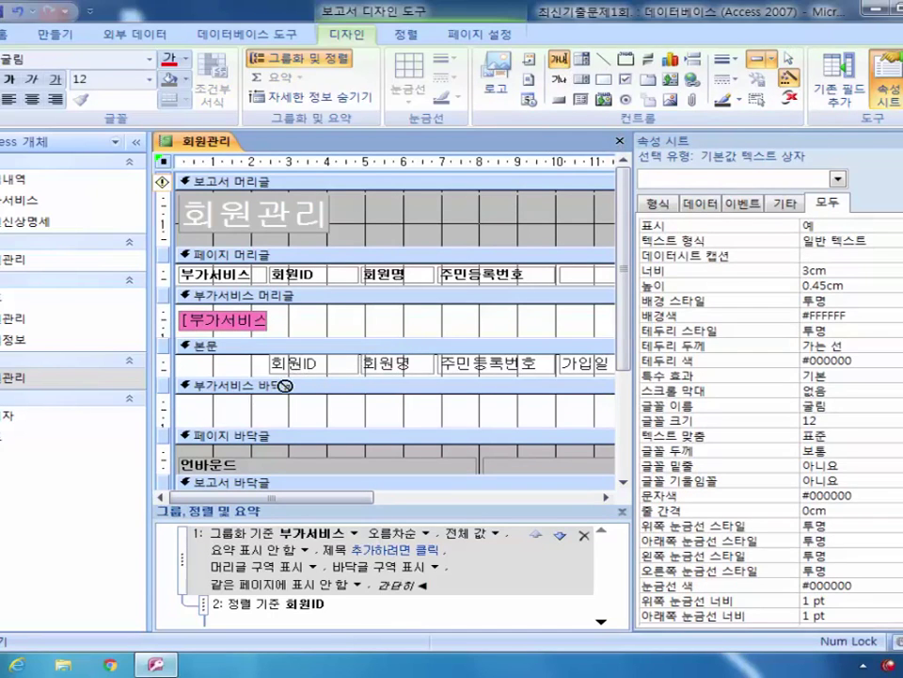
pyautogui.moveTo(297, 404); pyautogui.dragTo(459, 420)
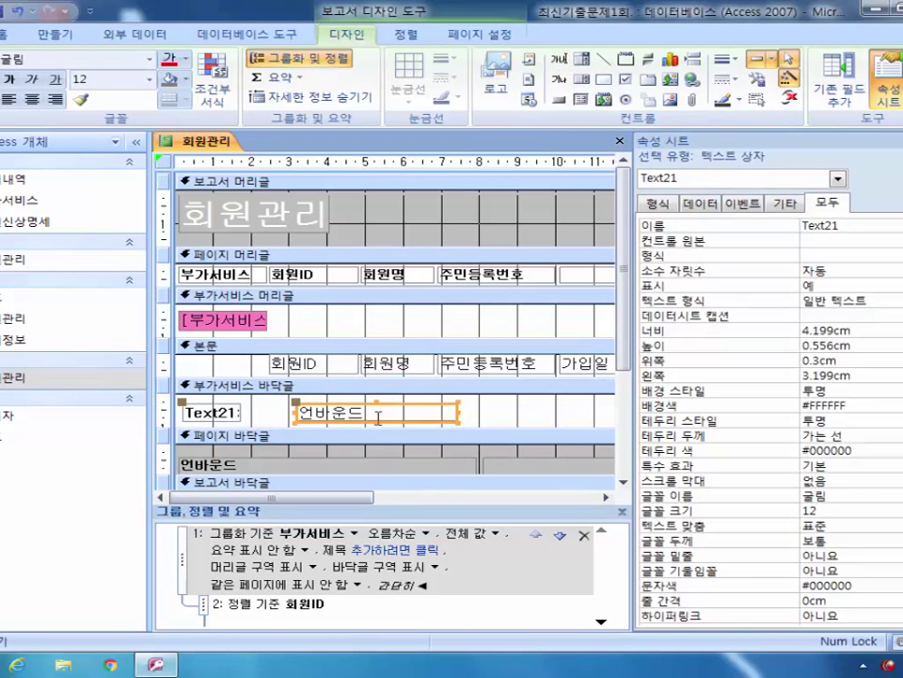
pyautogui.click(224, 413)
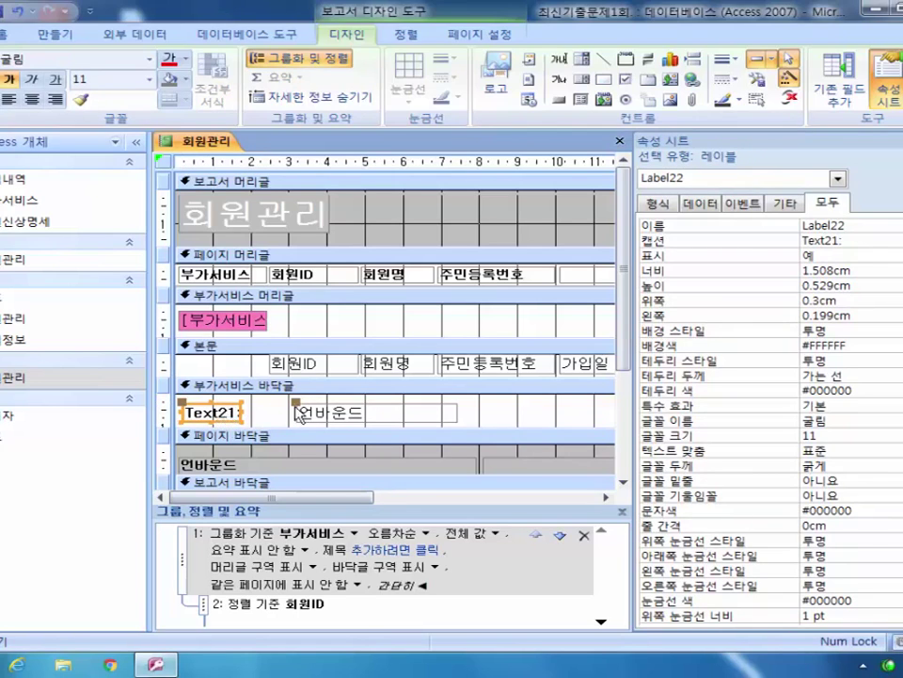
pyautogui.click(787, 227)
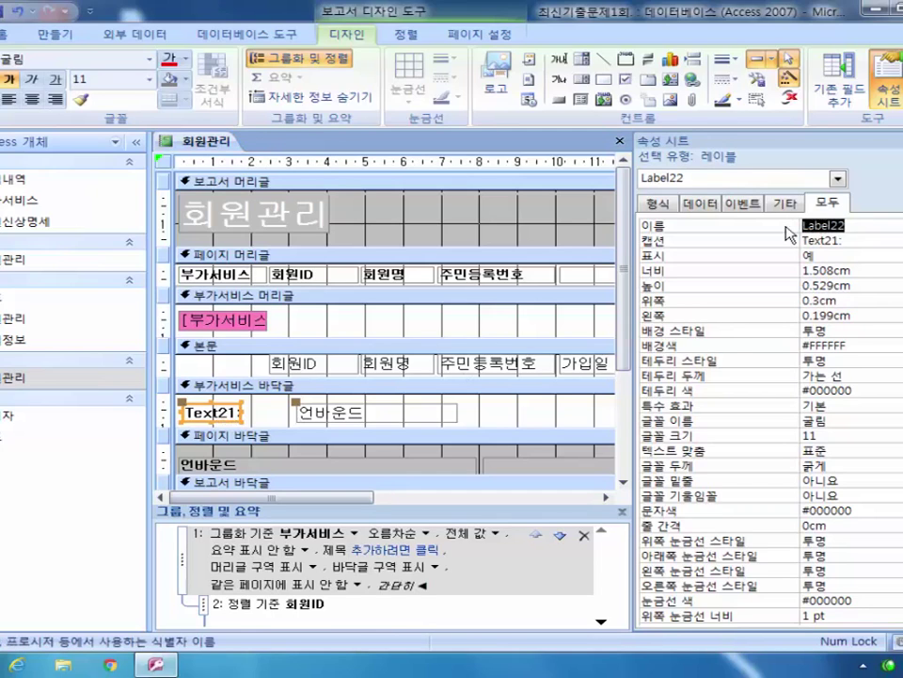
pyautogui.write('lbl평균')
pyautogui.press('Return')
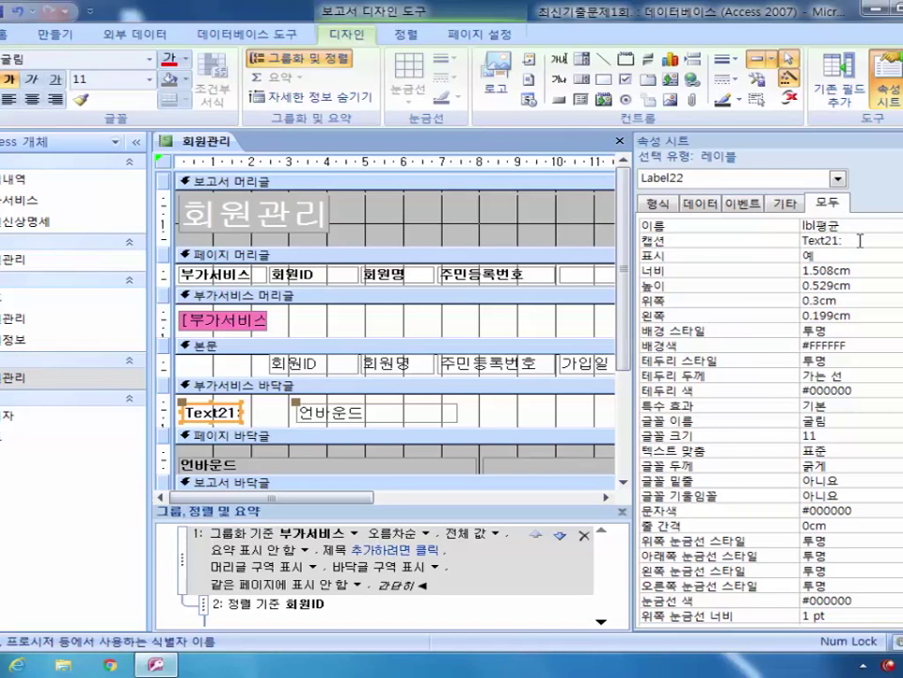
# Step: Name the new text box txt_월기본요금평균
pyautogui.click(389, 414)
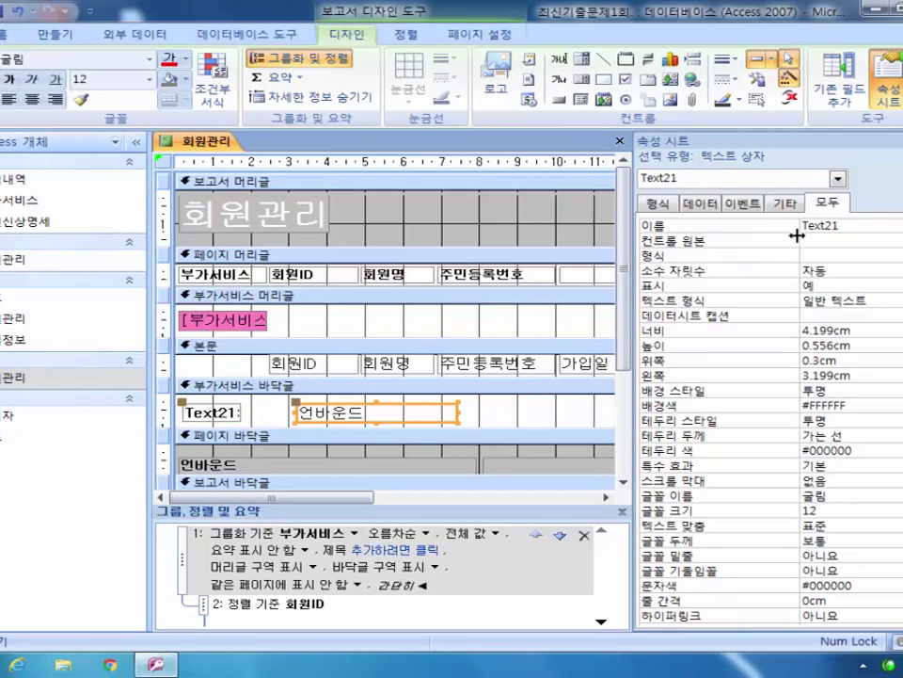
pyautogui.click(765, 228)
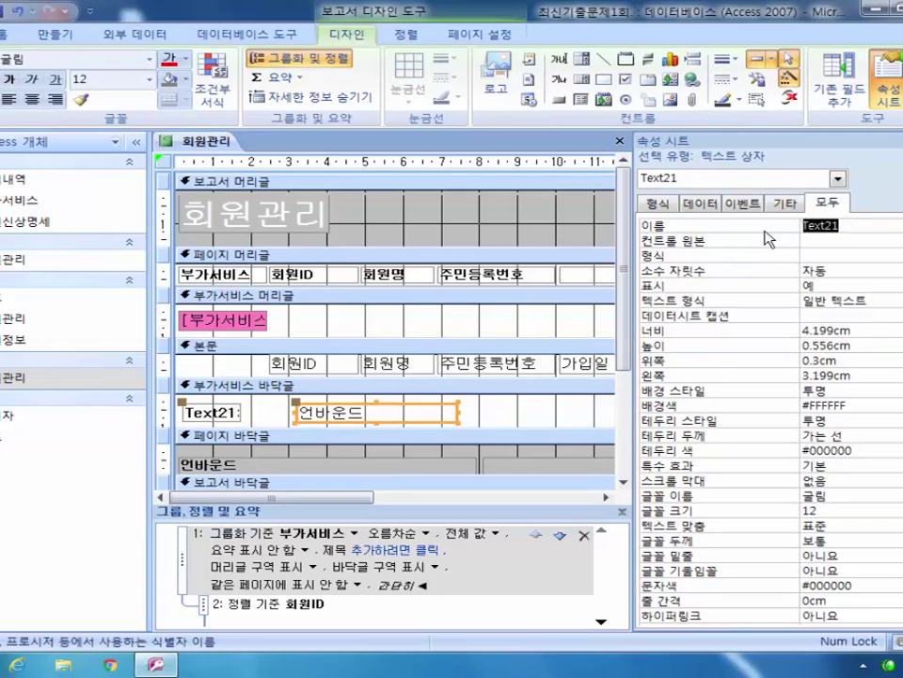
pyautogui.write('ㅅ')
pyautogui.press('BackSpace')
pyautogui.write('txt')
pyautogui.write('_우')
pyautogui.write('기본요금')
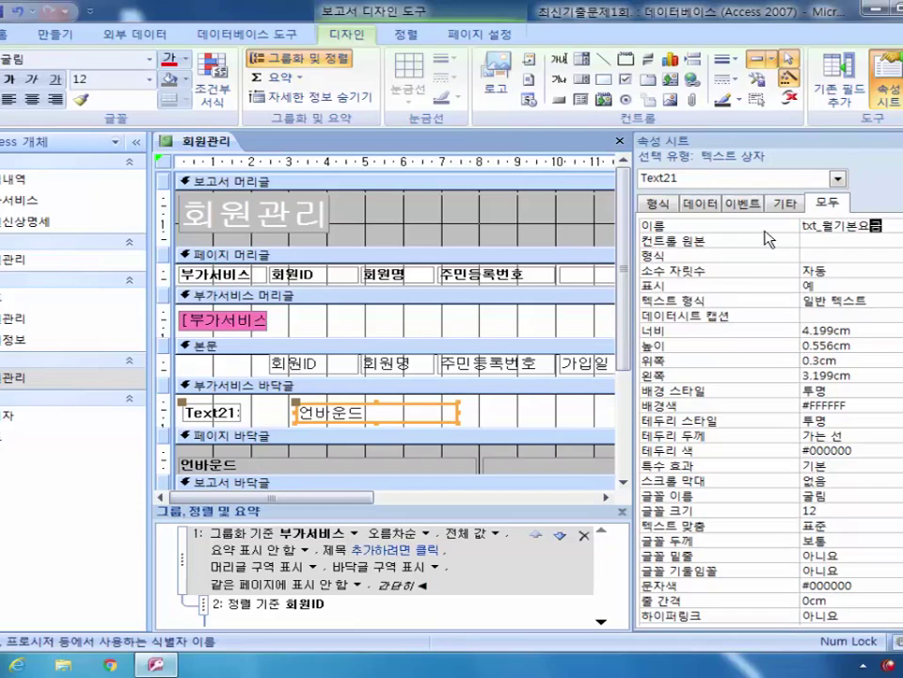
pyautogui.write('평균')
pyautogui.click(512, 413)
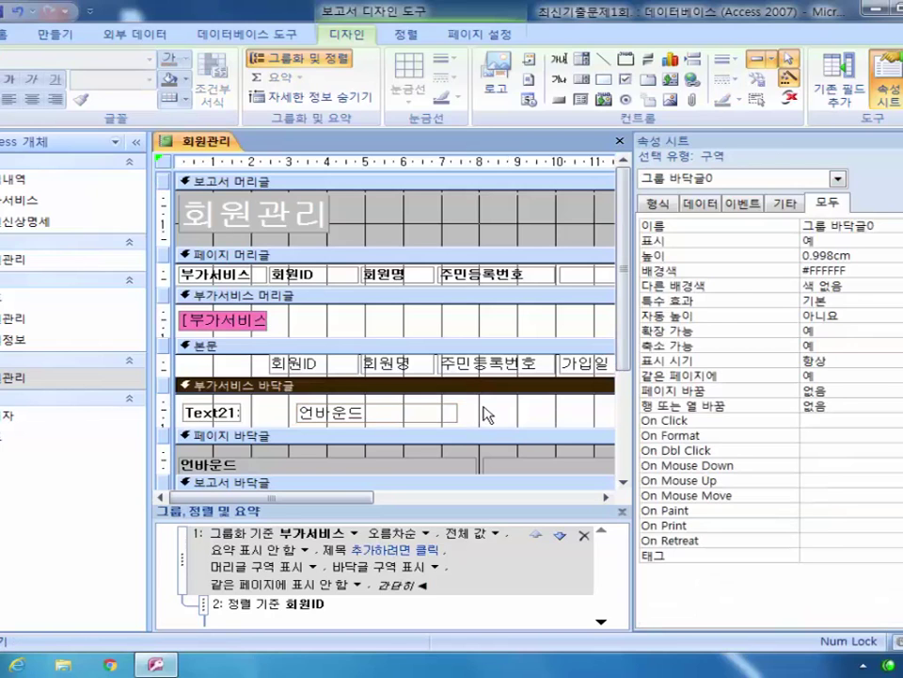
# Step: Change the footer label's caption to 평균
pyautogui.click(429, 410)
pyautogui.press('Tab')
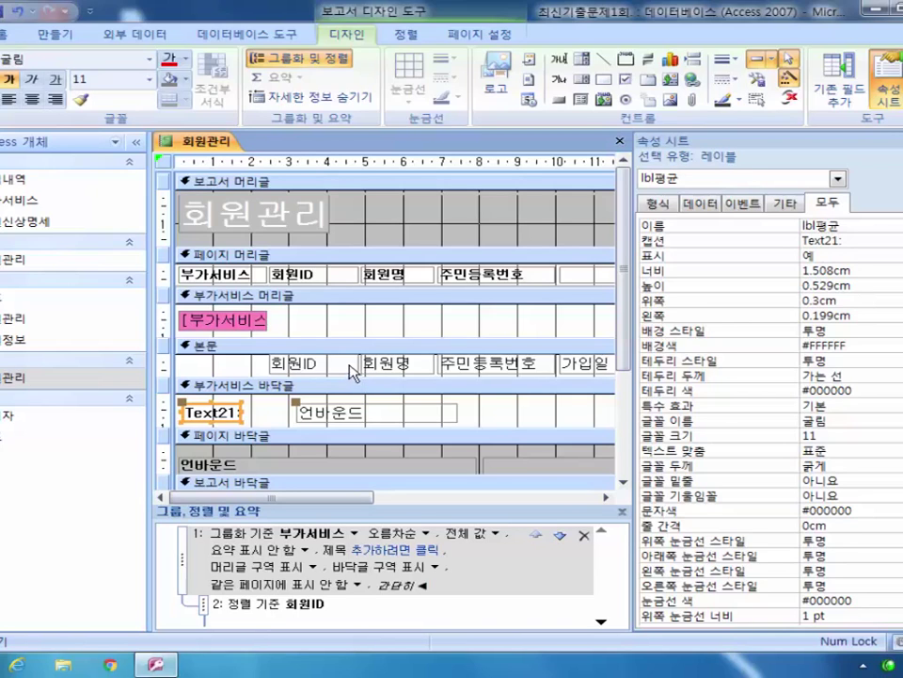
pyautogui.doubleClick(203, 411)
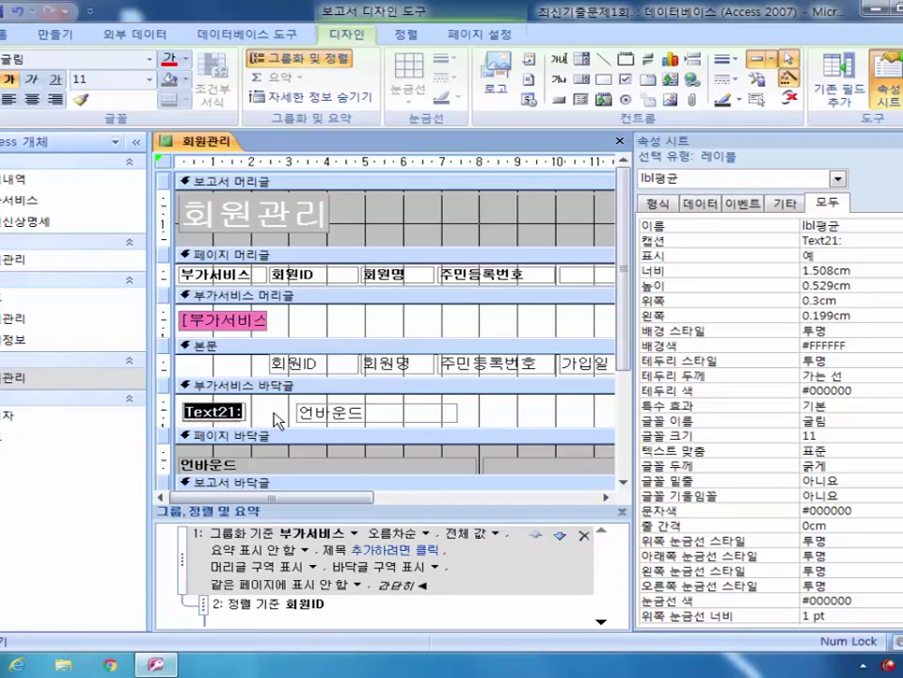
pyautogui.write('평균')
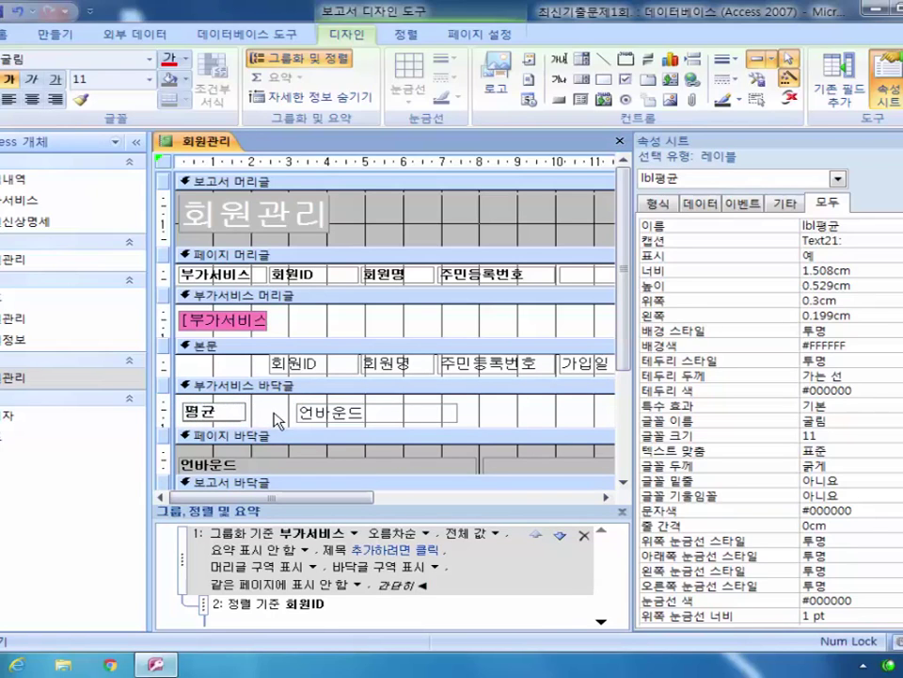
pyautogui.click(374, 412)
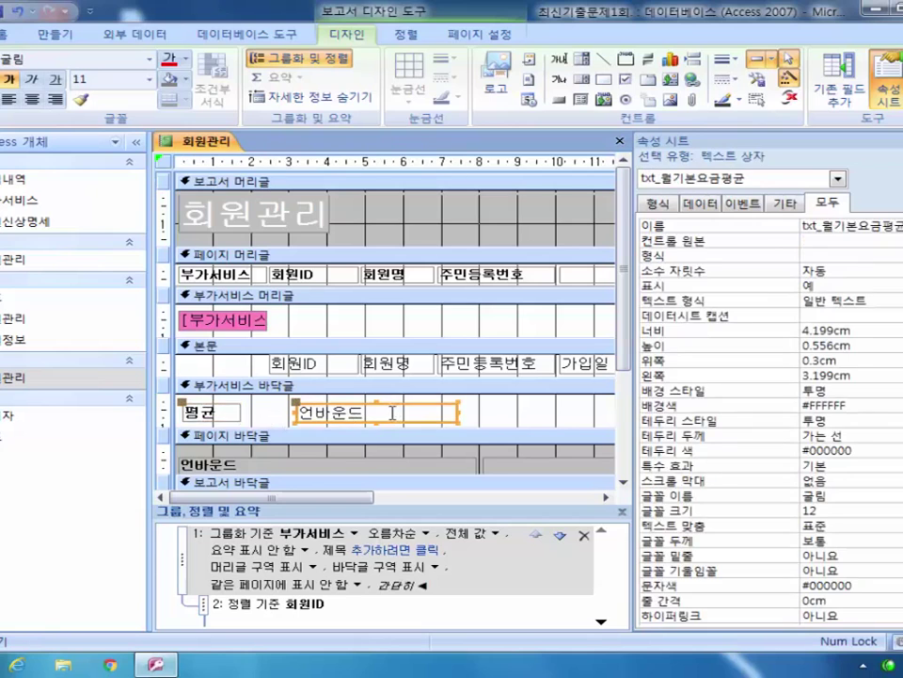
# Step: Move txt_월기본요금평균 right so it sits under the 월기본요금 column
pyautogui.moveTo(349, 503); pyautogui.dragTo(316, 500)
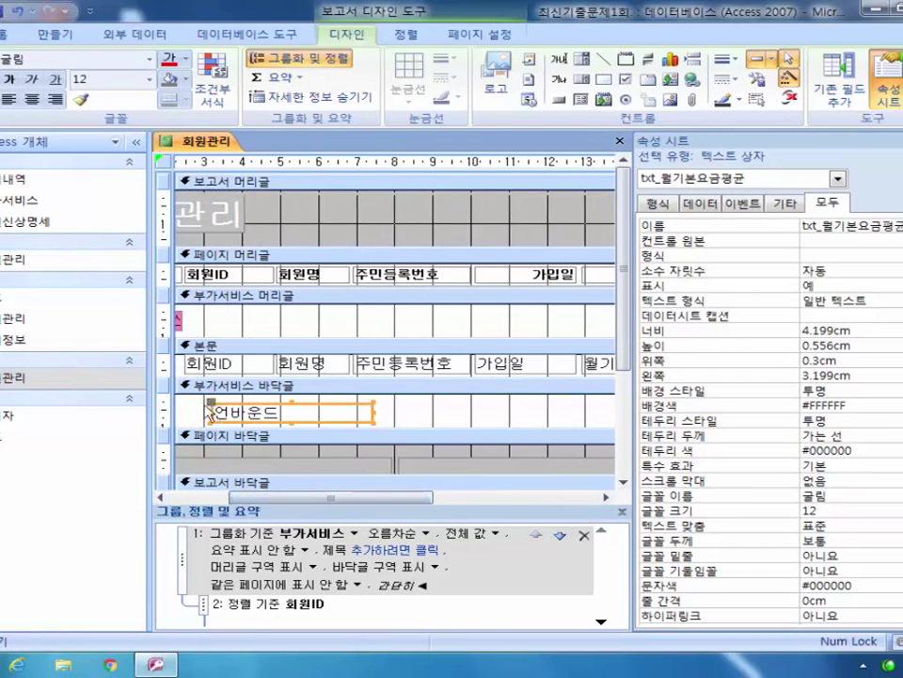
pyautogui.moveTo(211, 403); pyautogui.dragTo(579, 406)
pyautogui.moveTo(342, 498); pyautogui.dragTo(469, 502)
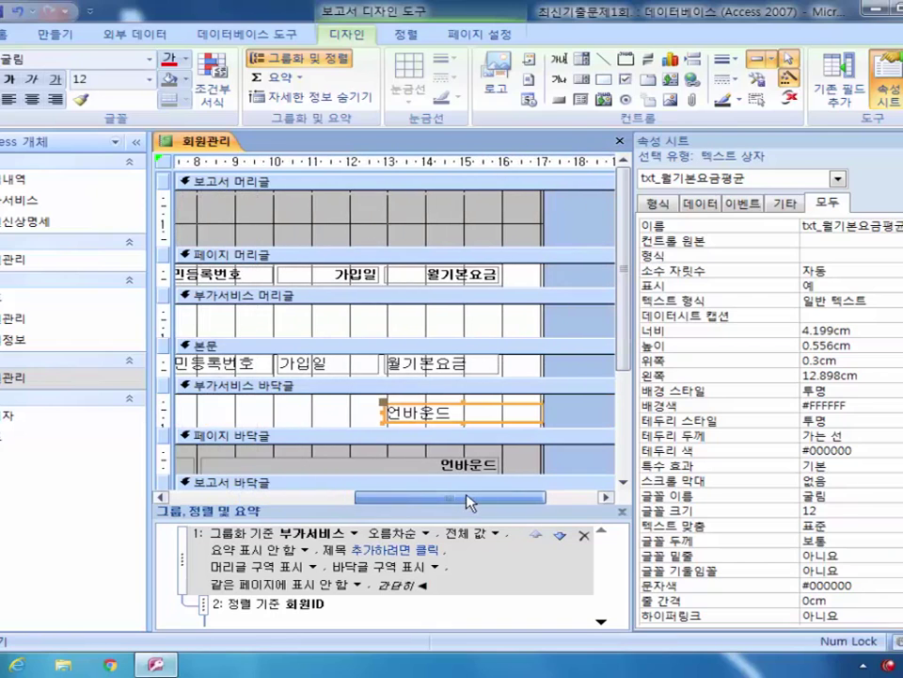
pyautogui.moveTo(382, 409); pyautogui.dragTo(365, 409)
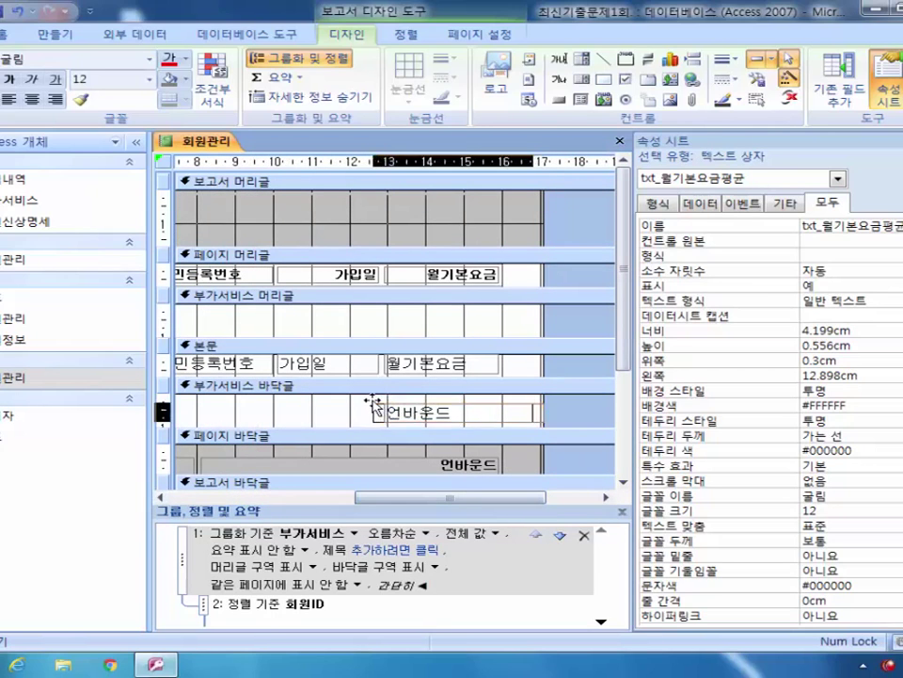
pyautogui.moveTo(448, 498); pyautogui.dragTo(314, 502)
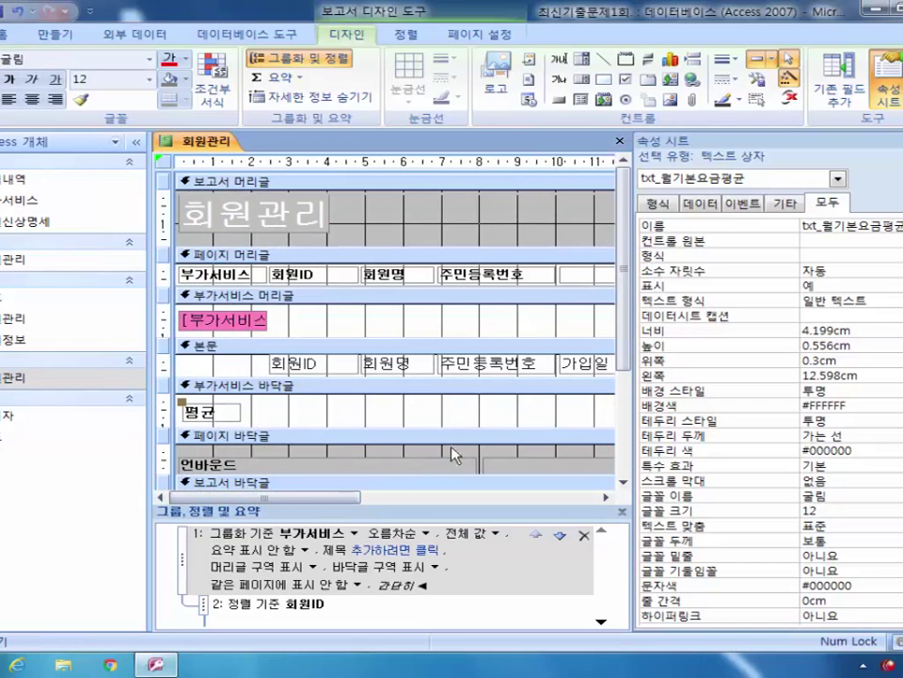
pyautogui.moveTo(299, 501); pyautogui.dragTo(477, 501)
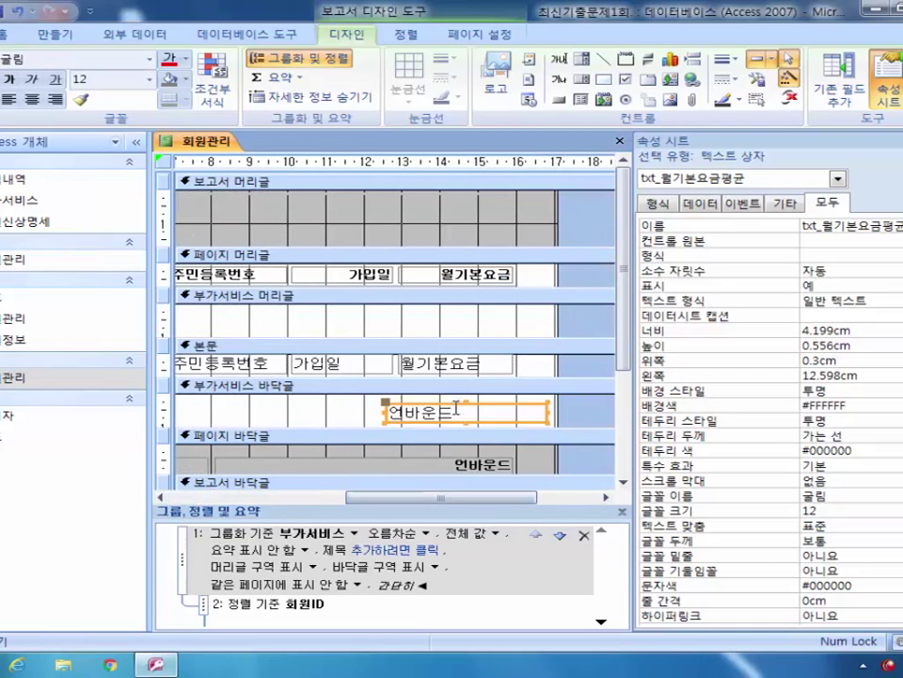
pyautogui.click(833, 241)
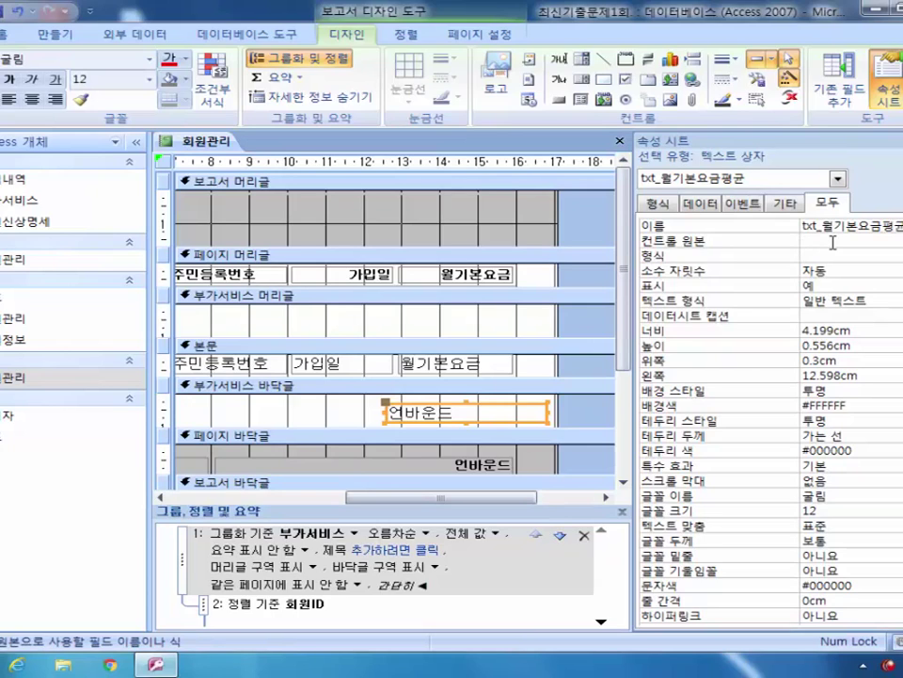
# Step: Set the average box's Control Source to =Avg([월기본요금])
pyautogui.write('=')
pyautogui.write('ㅁ')
pyautogui.write('AV')
pyautogui.press('BackSpace')
pyautogui.press('BackSpace')
pyautogui.write('Avg([월기')
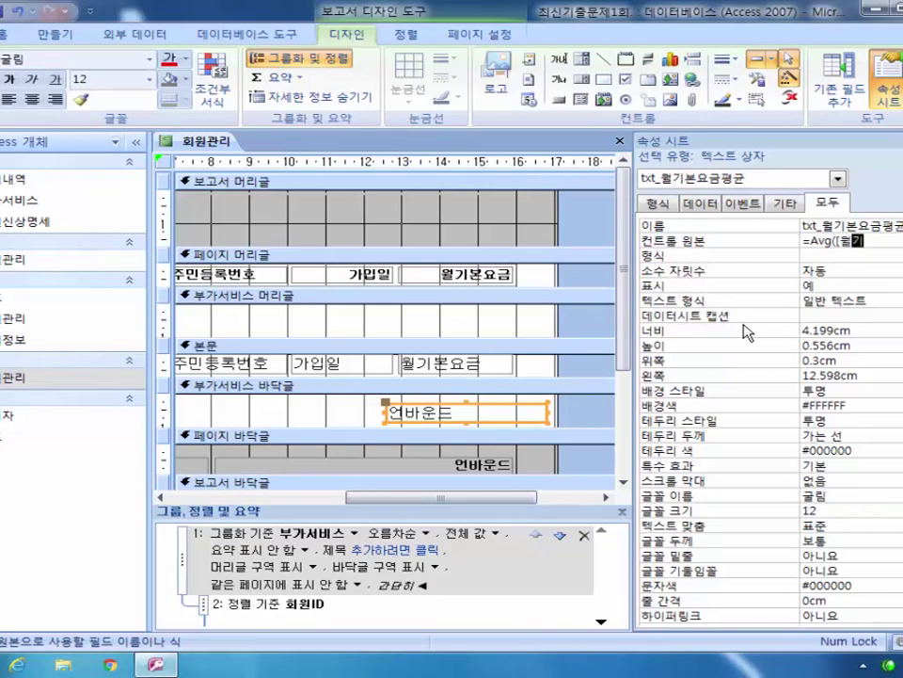
pyautogui.write('본요금])')
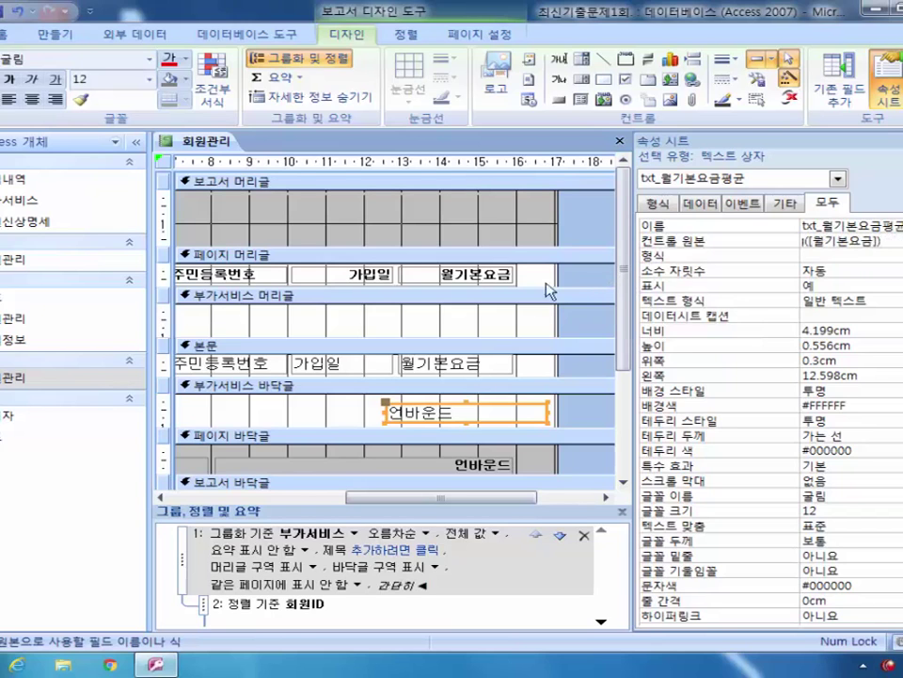
pyautogui.click(2, 94)
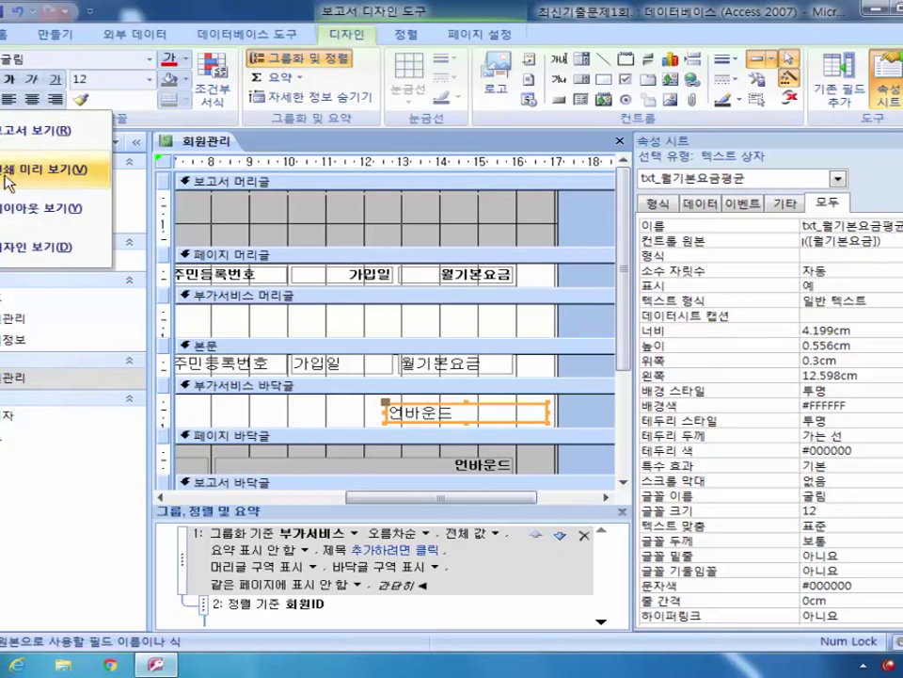
# Step: Print-preview the report and check per-group averages such as 16333.3333333
pyautogui.click(37, 169)
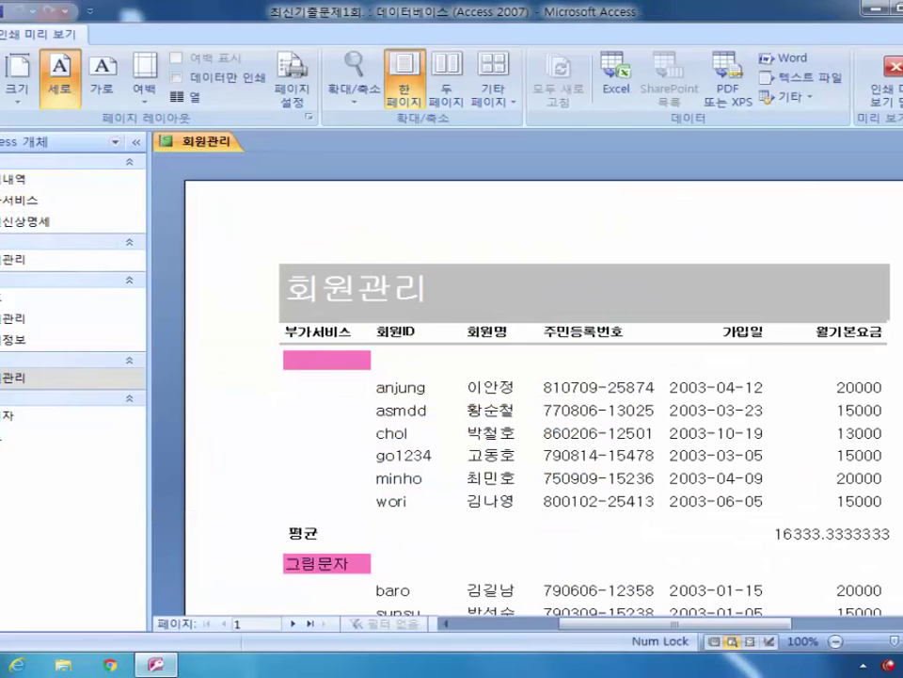
pyautogui.scroll(-4, 863, 358)
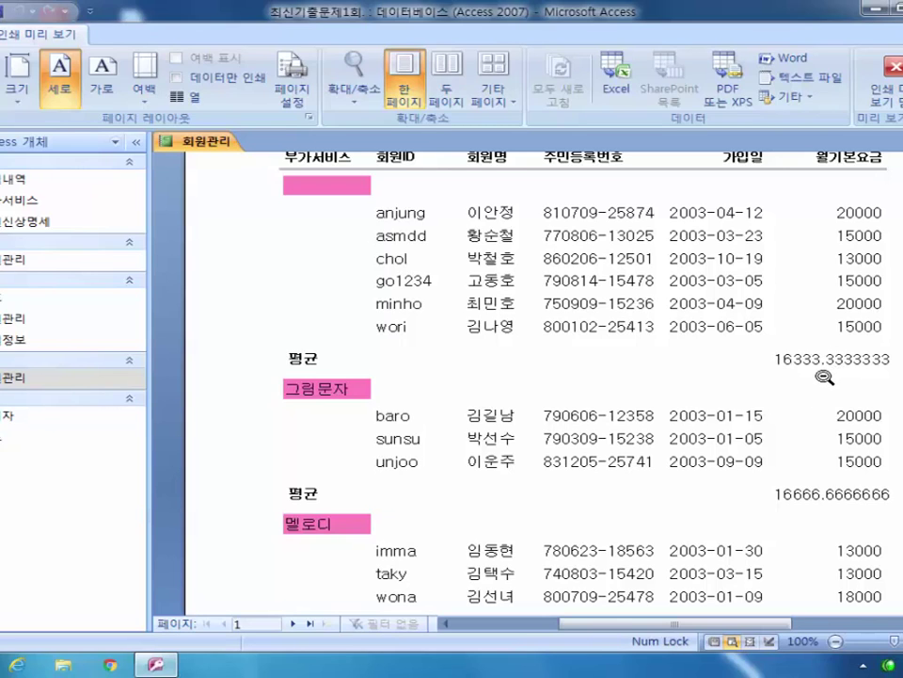
pyautogui.click(892, 113)
# Step: Set the average box to 표준 format with 0 decimal places and preview the report again
pyautogui.click(888, 80)
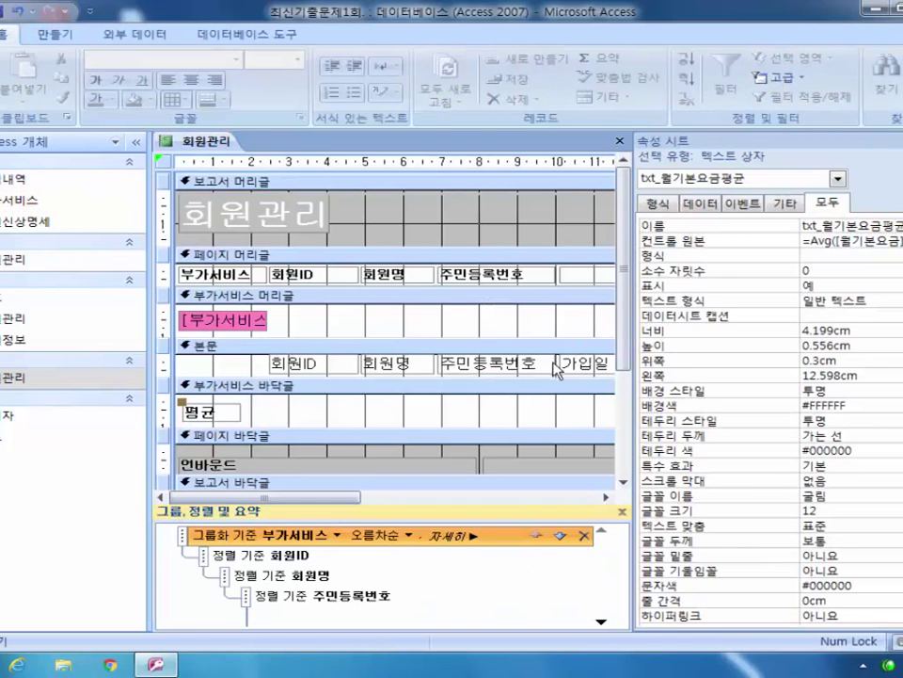
pyautogui.click(820, 270)
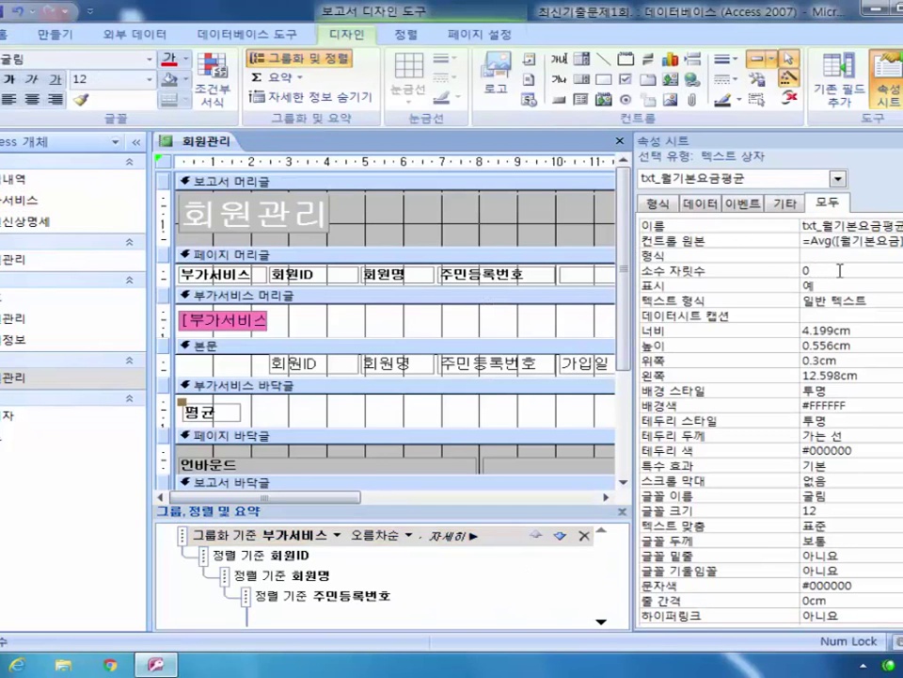
pyautogui.click(847, 255)
pyautogui.hotkey('alt', 'Down')
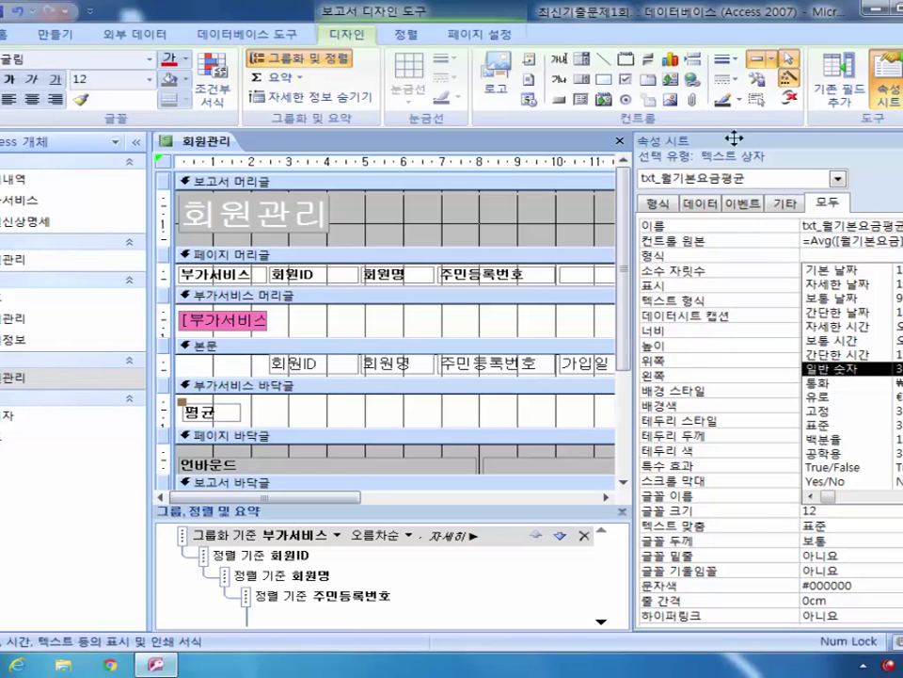
pyautogui.click(805, 138)
pyautogui.moveTo(643, 323); pyautogui.dragTo(496, 338)
pyautogui.click(894, 255)
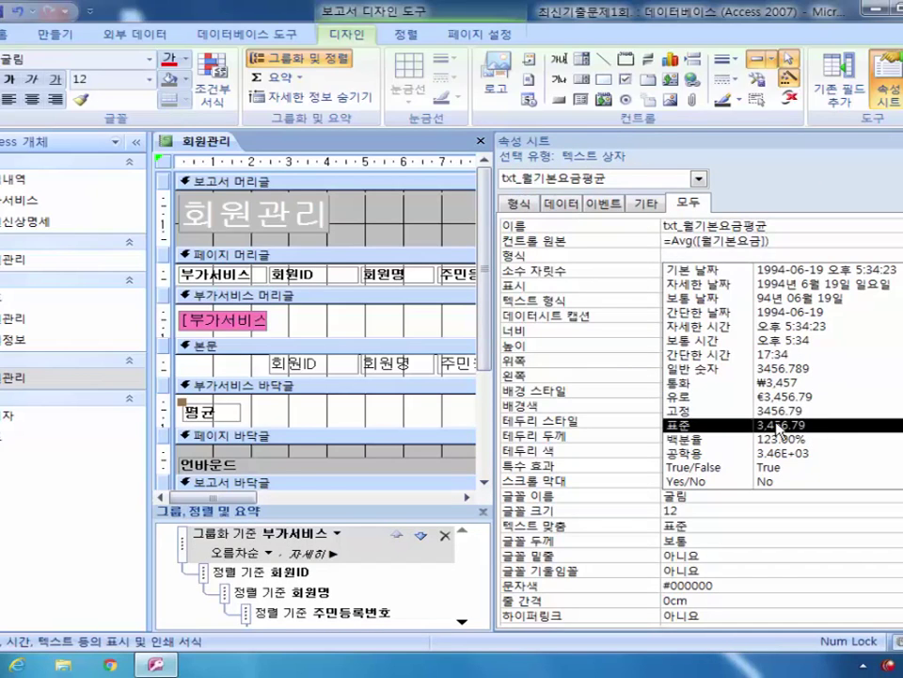
pyautogui.click(774, 428)
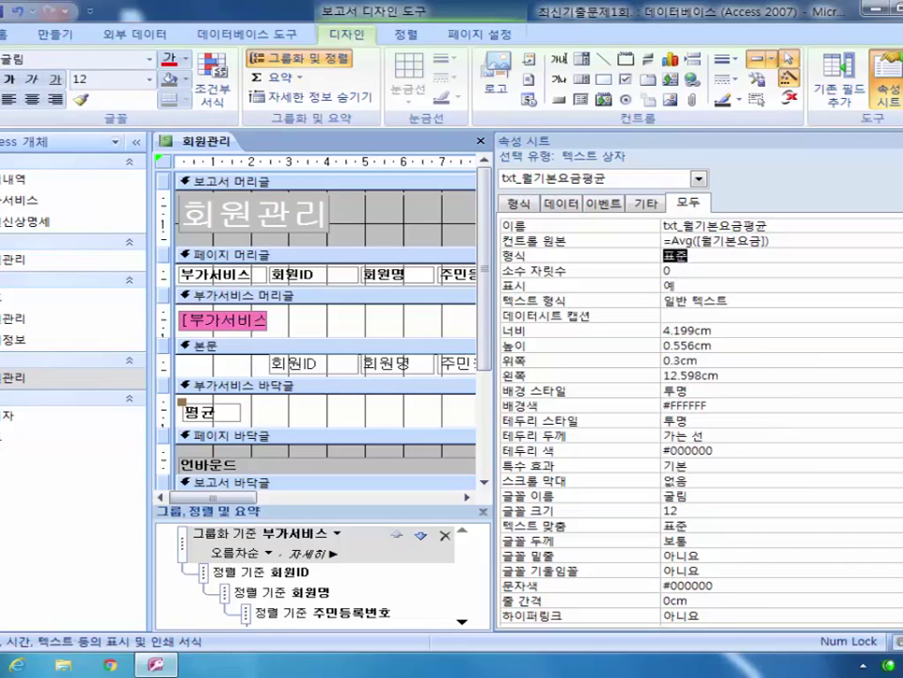
pyautogui.click(9, 95)
pyautogui.click(13, 176)
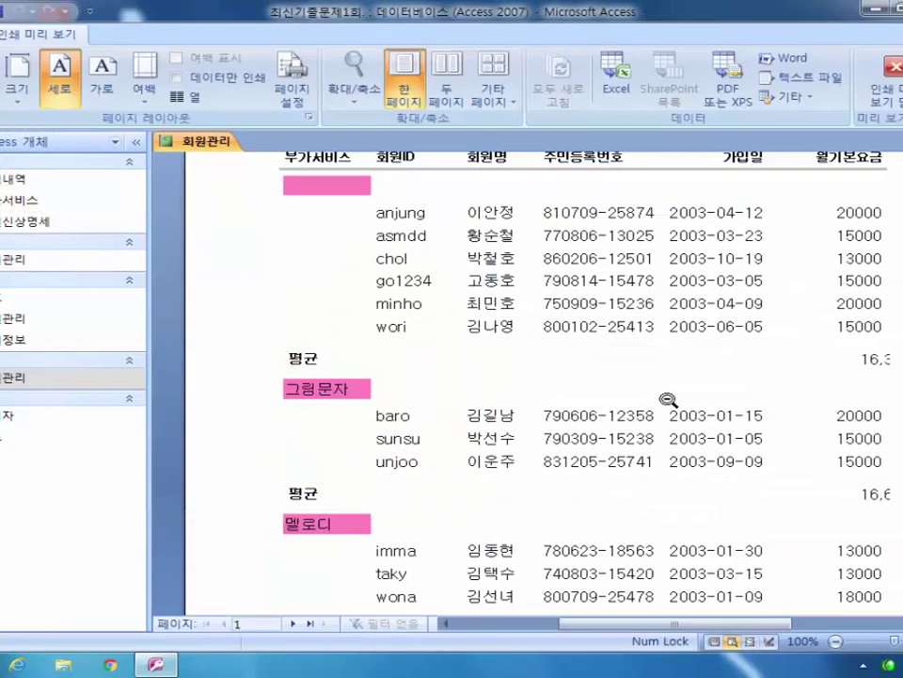
# Step: Shift the =Avg([월기본요금]) group-footer box left and stretch it wider so averages fit
pyautogui.moveTo(625, 628); pyautogui.dragTo(663, 628)
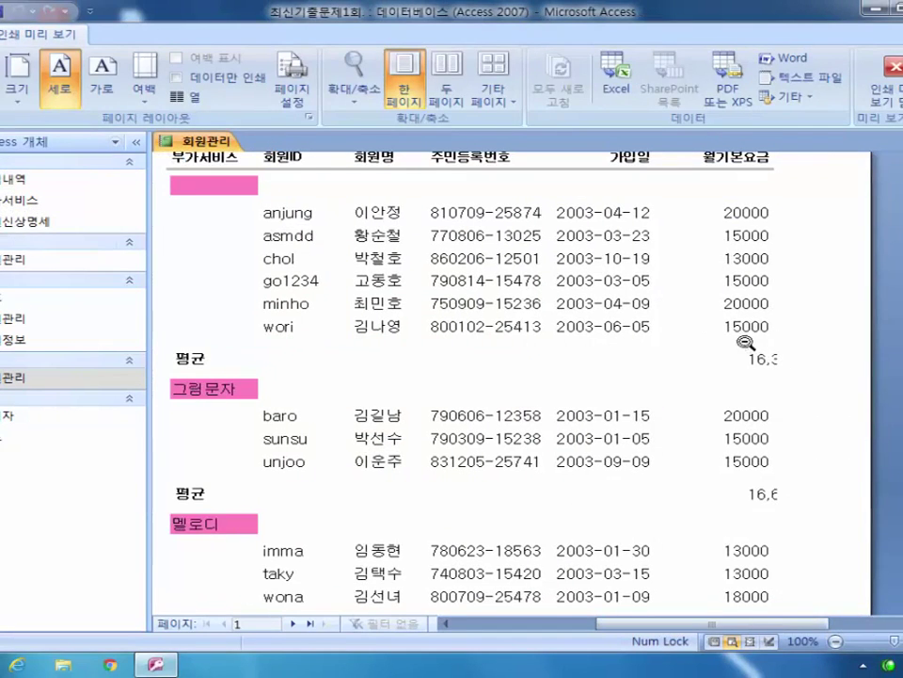
pyautogui.click(889, 80)
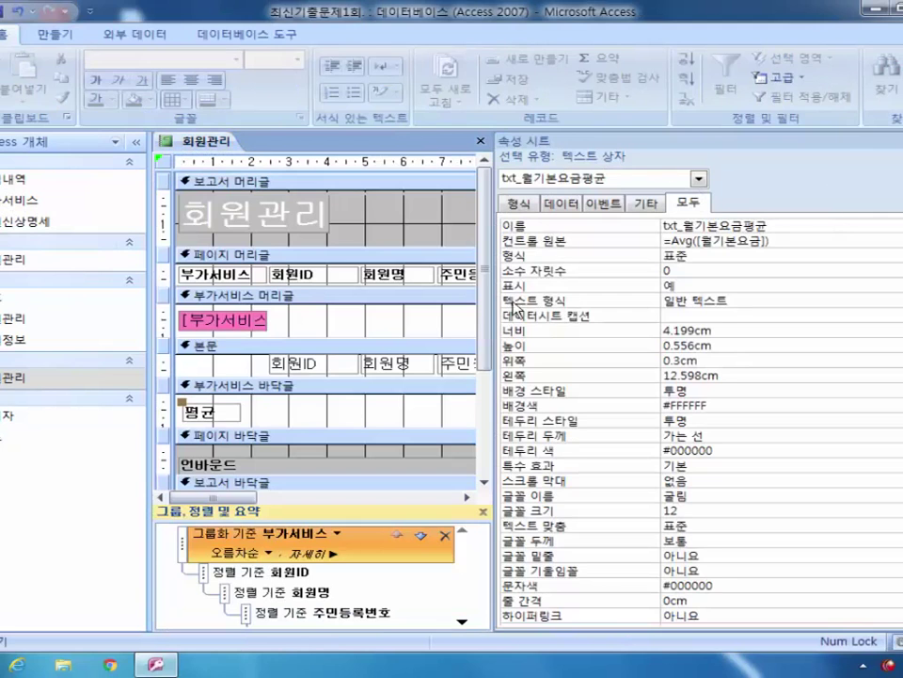
pyautogui.moveTo(490, 341); pyautogui.dragTo(851, 340)
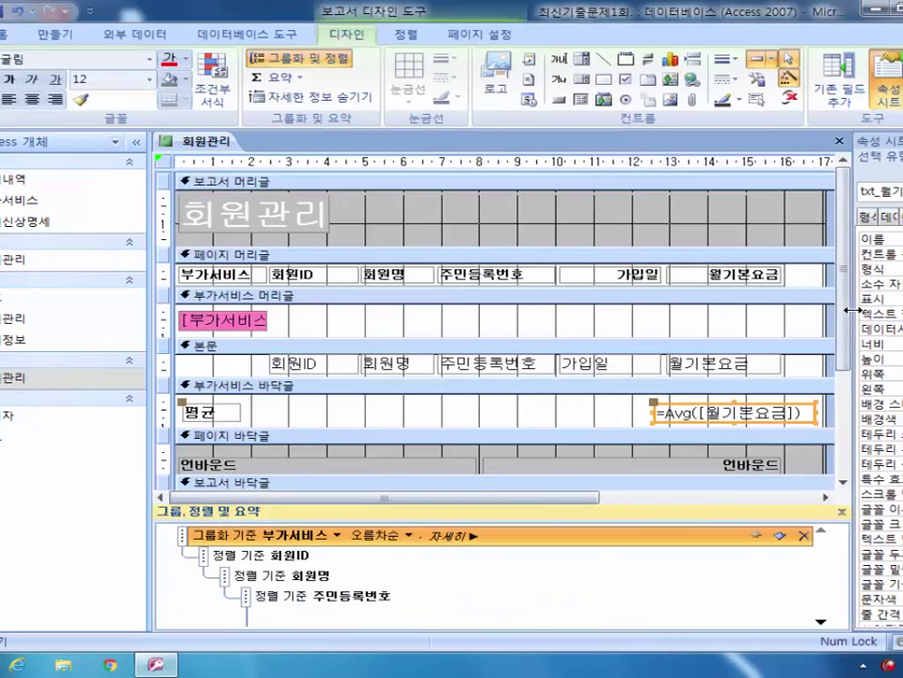
pyautogui.click(656, 403)
pyautogui.moveTo(655, 403); pyautogui.dragTo(609, 403)
pyautogui.moveTo(772, 412); pyautogui.dragTo(790, 412)
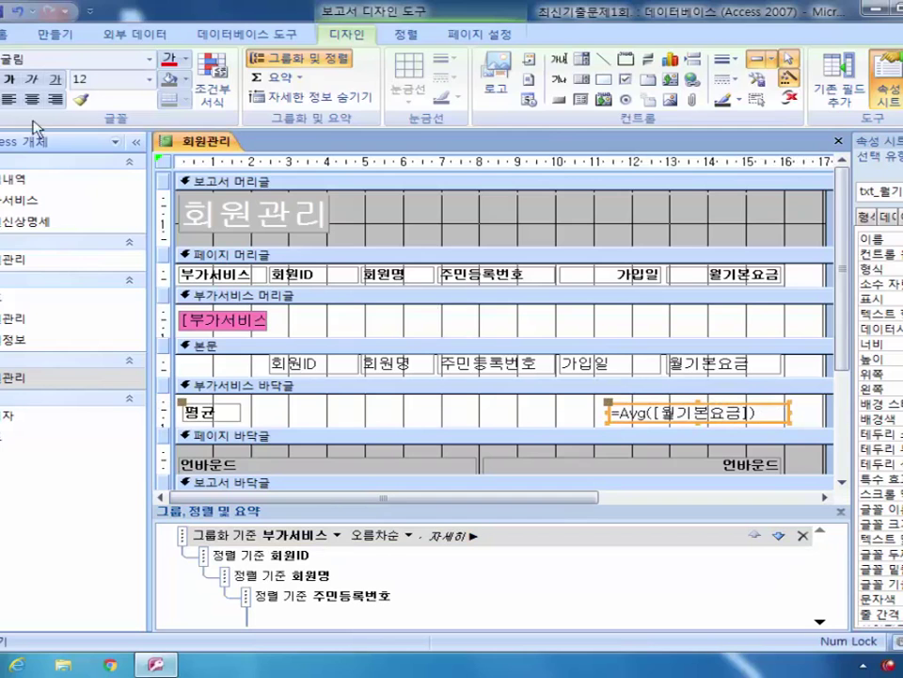
# Step: Preview the report to confirm averages like 16,333 display in full, then return to Design view
pyautogui.click(3, 102)
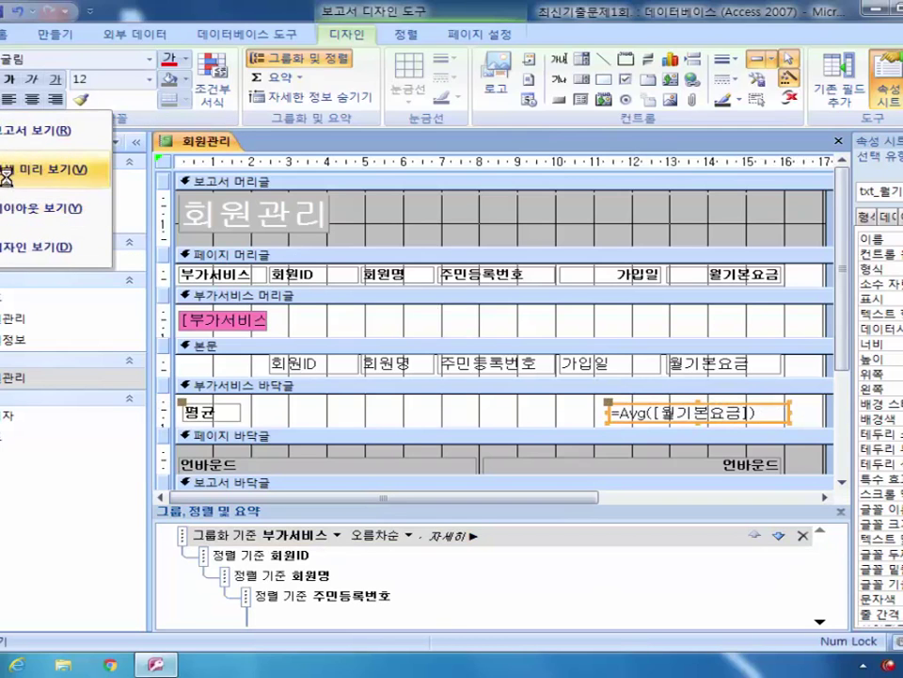
pyautogui.click(7, 170)
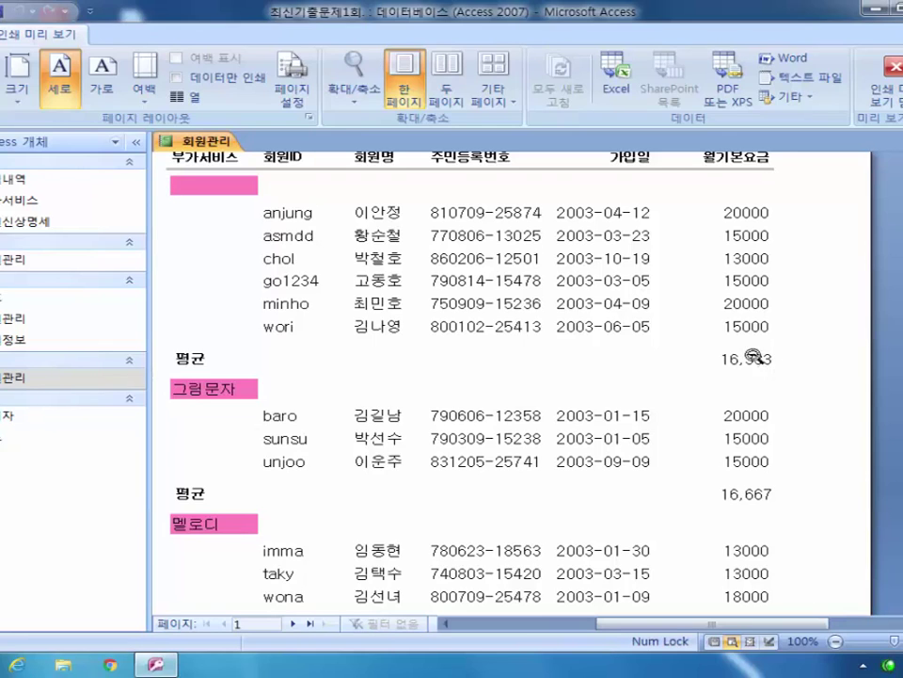
pyautogui.click(884, 80)
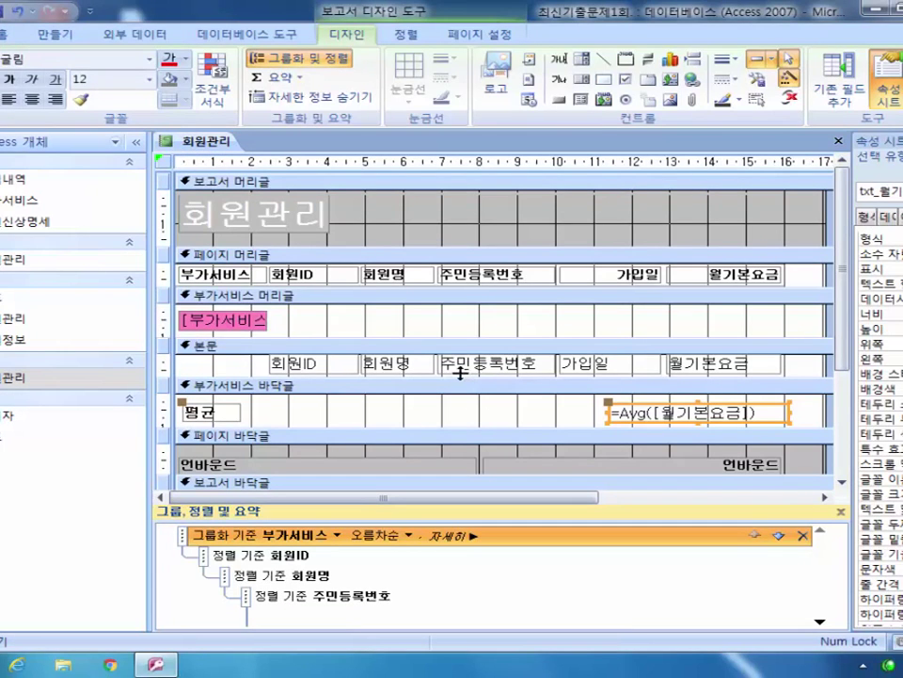
# Step: Set the txt_날짜 page-footer box's Control Source to =Now()
pyautogui.click(404, 459)
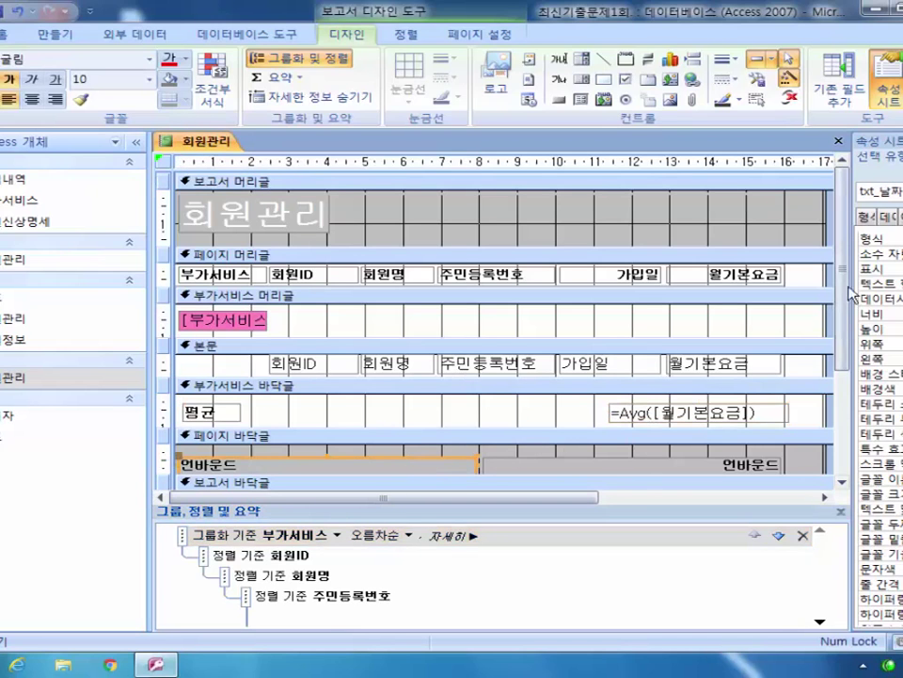
pyautogui.moveTo(847, 294); pyautogui.dragTo(560, 305)
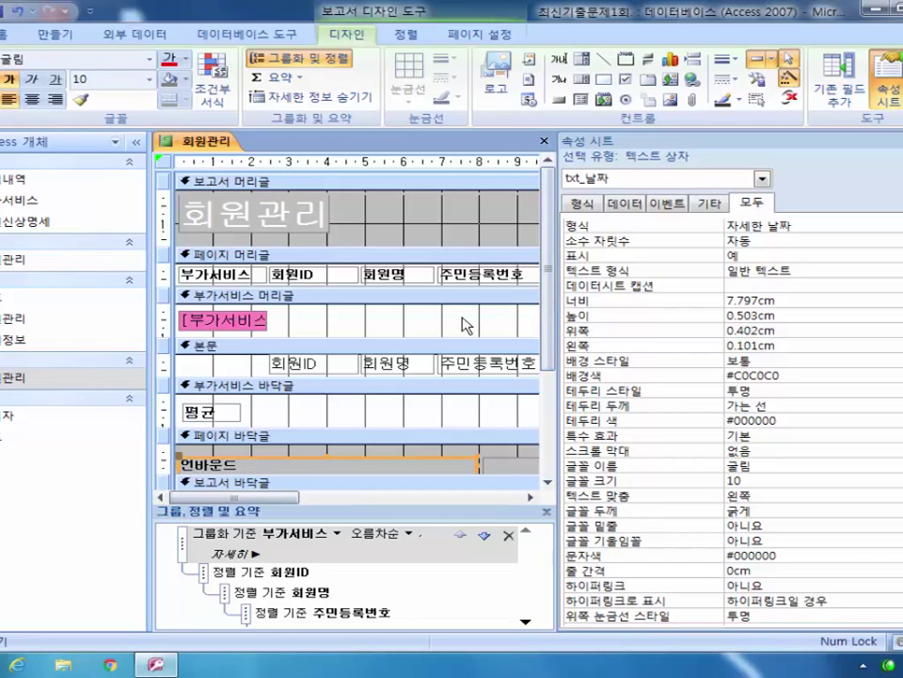
pyautogui.click(762, 226)
pyautogui.scroll(1, 773, 234)
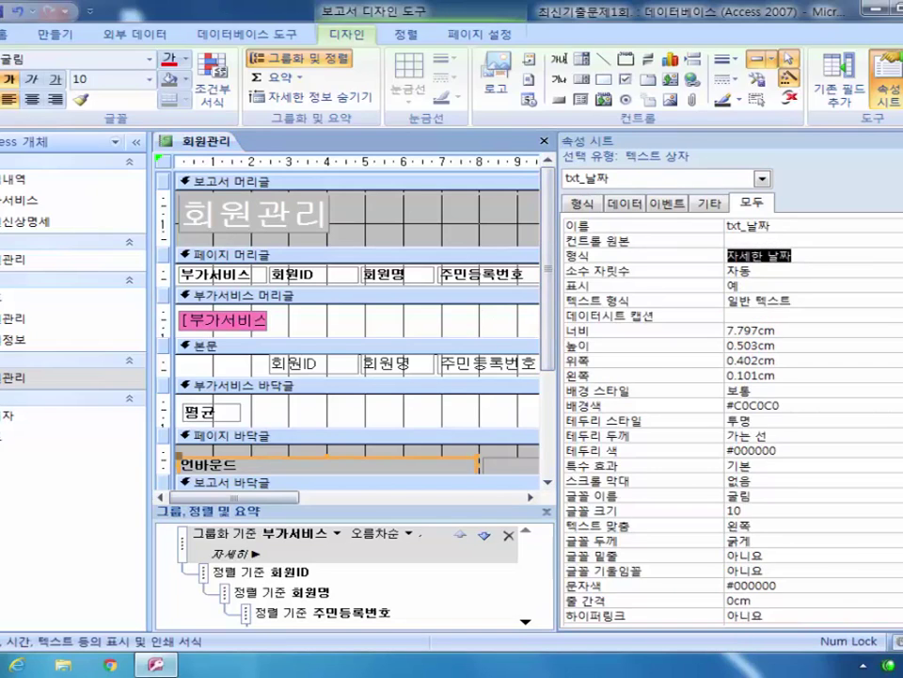
pyautogui.click(773, 237)
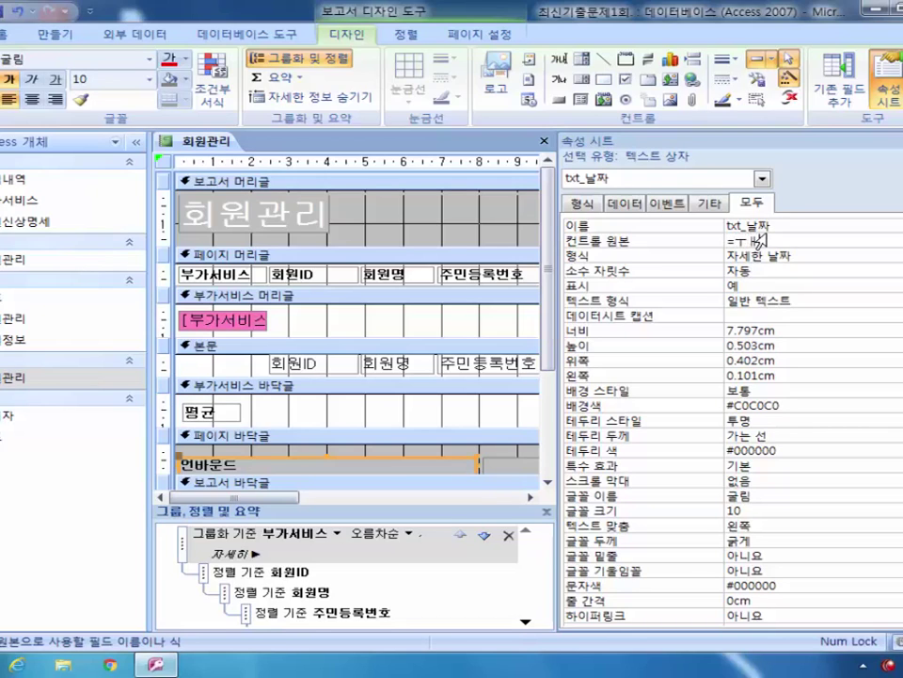
pyautogui.write('ㅜㅐ')
pyautogui.write('no')
pyautogui.write('w')
pyautogui.write('()')
pyautogui.click(812, 255)
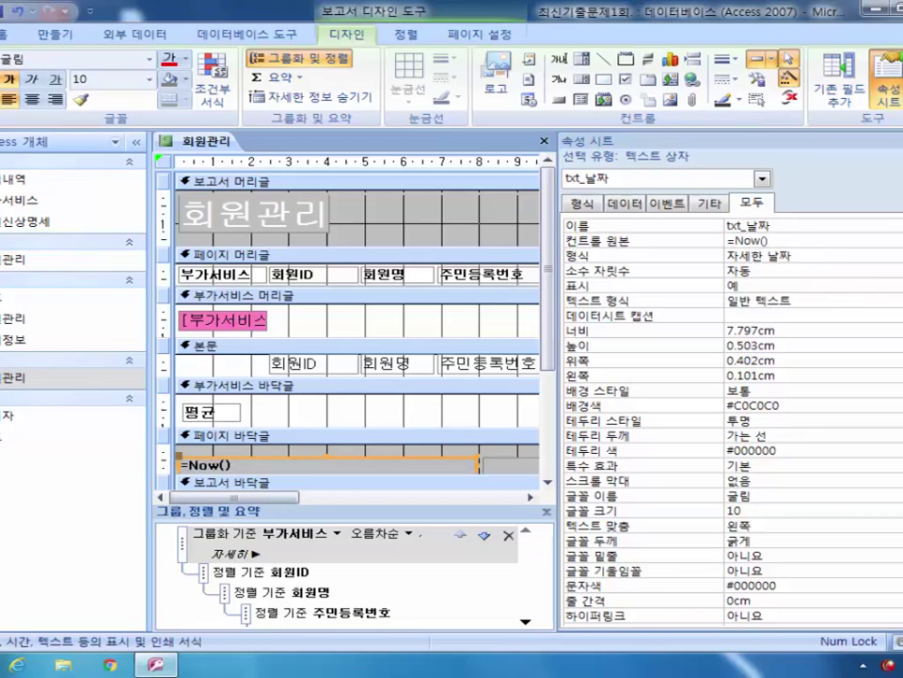
# Step: Keep the date box's Format as 자세한 날짜 (long date)
pyautogui.hotkey('alt', 'Down')
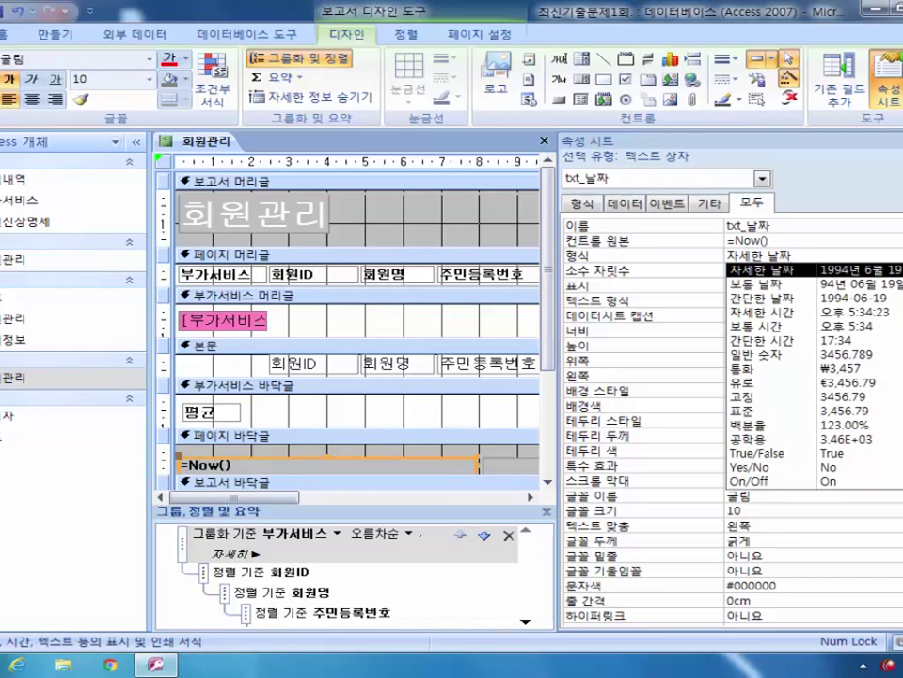
pyautogui.click(556, 387)
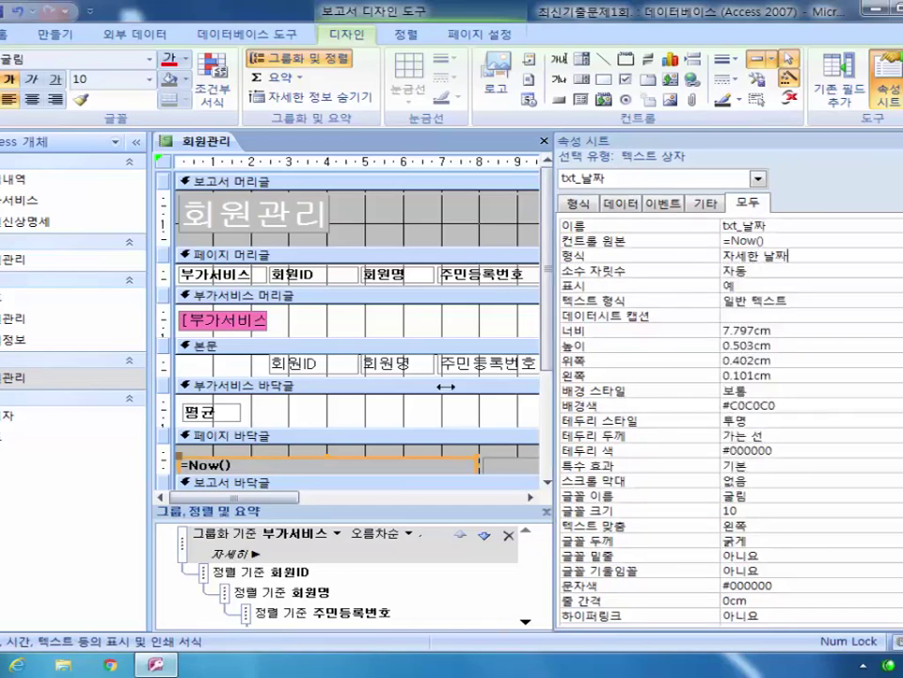
pyautogui.moveTo(556, 387); pyautogui.dragTo(417, 387)
pyautogui.hotkey('alt', 'Down')
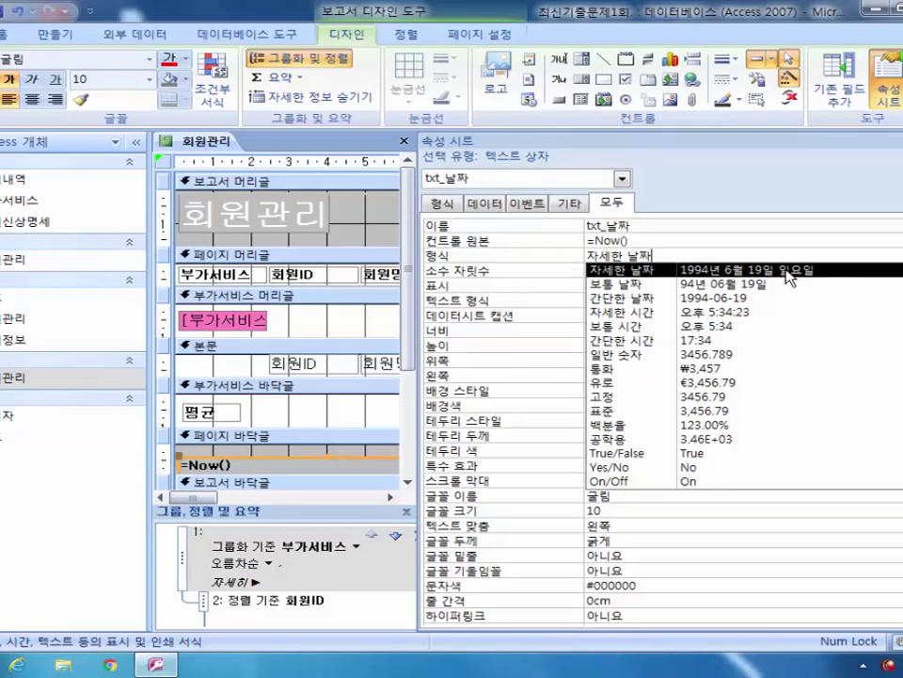
pyautogui.click(786, 271)
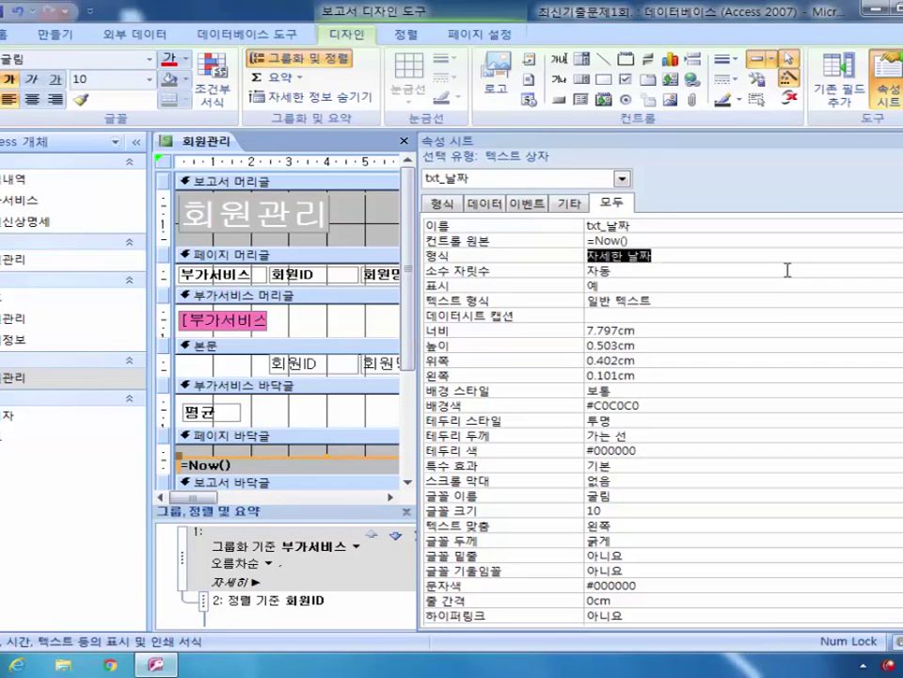
pyautogui.click(5, 104)
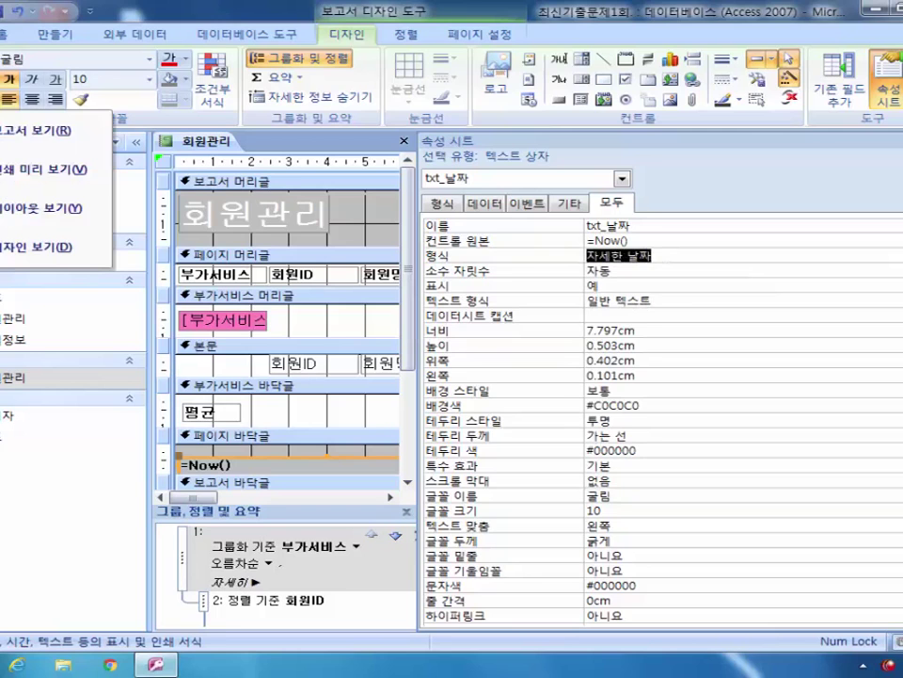
pyautogui.click(56, 170)
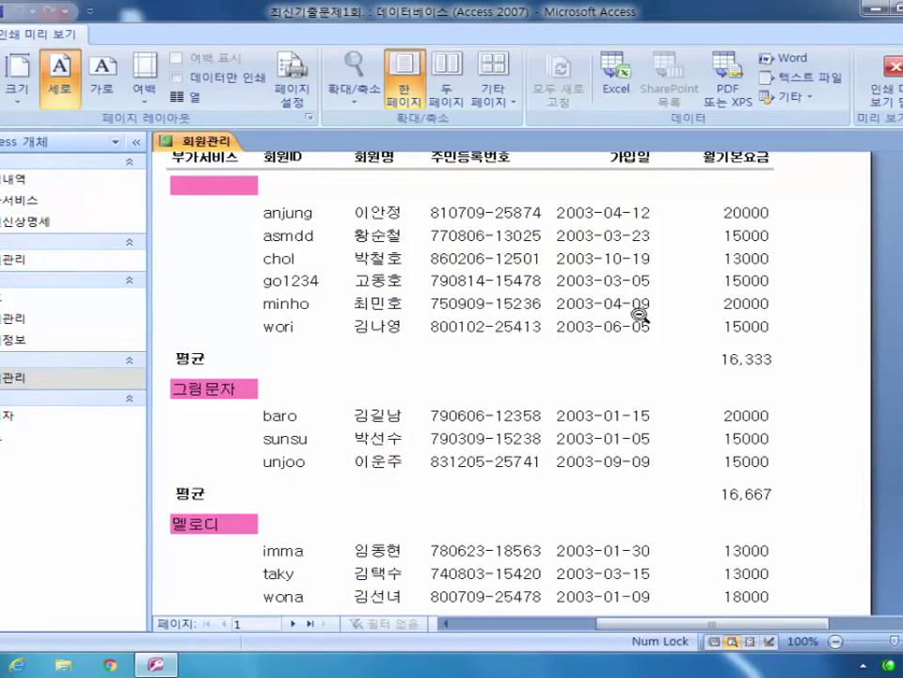
pyautogui.scroll(-5, 659, 499)
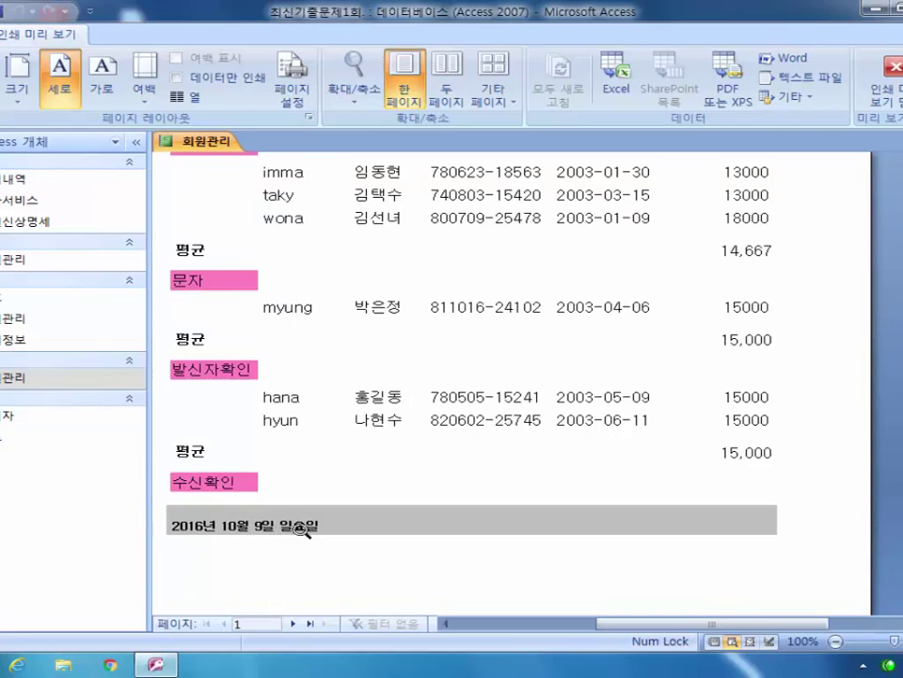
pyautogui.click(887, 83)
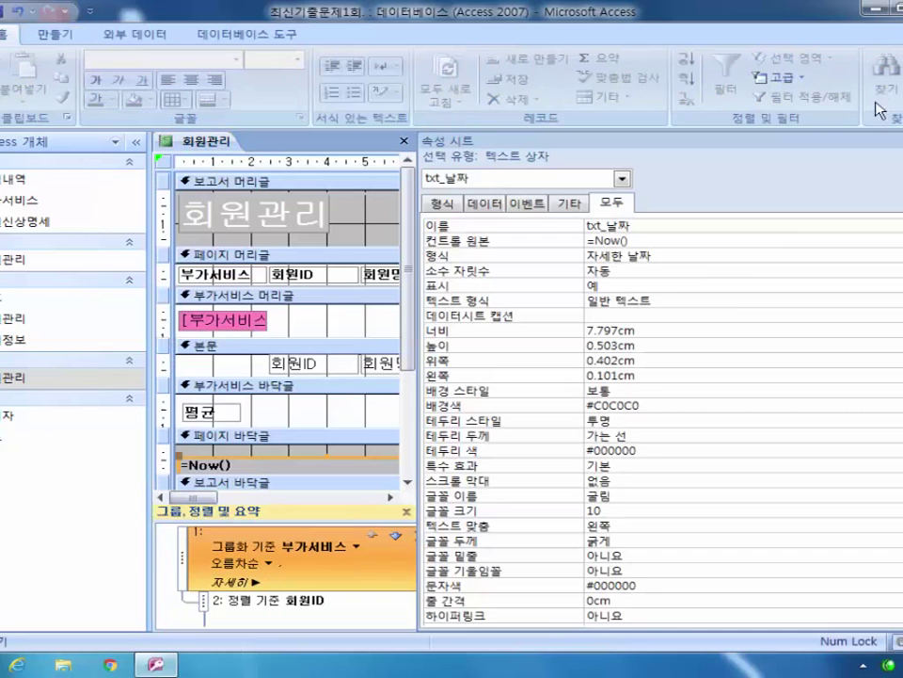
# Step: Change the date box's Control Source from =Now() to =Date() and preview the result
pyautogui.doubleClick(622, 240)
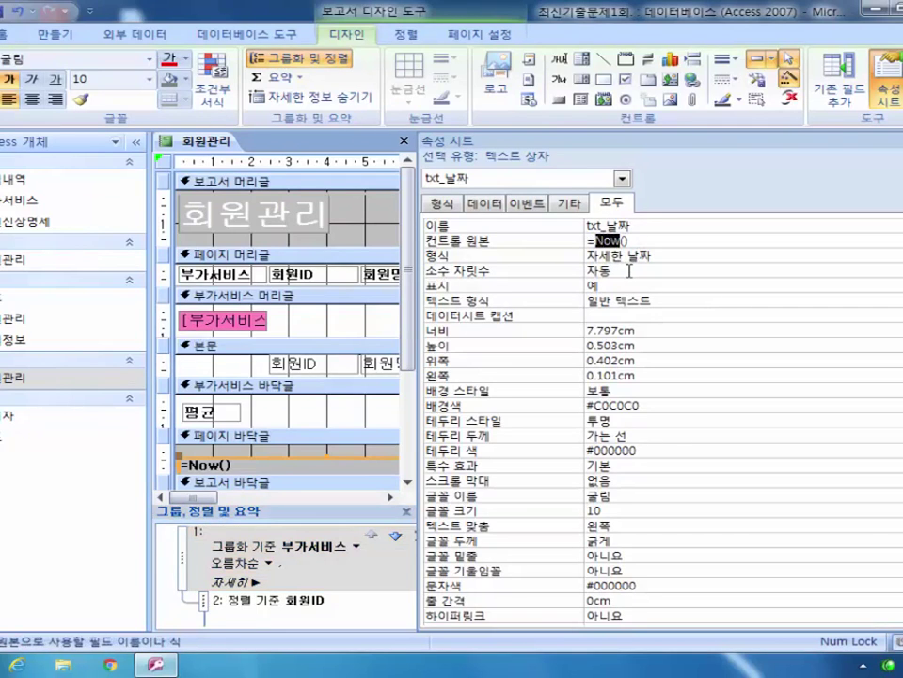
pyautogui.write('date')
pyautogui.click(652, 255)
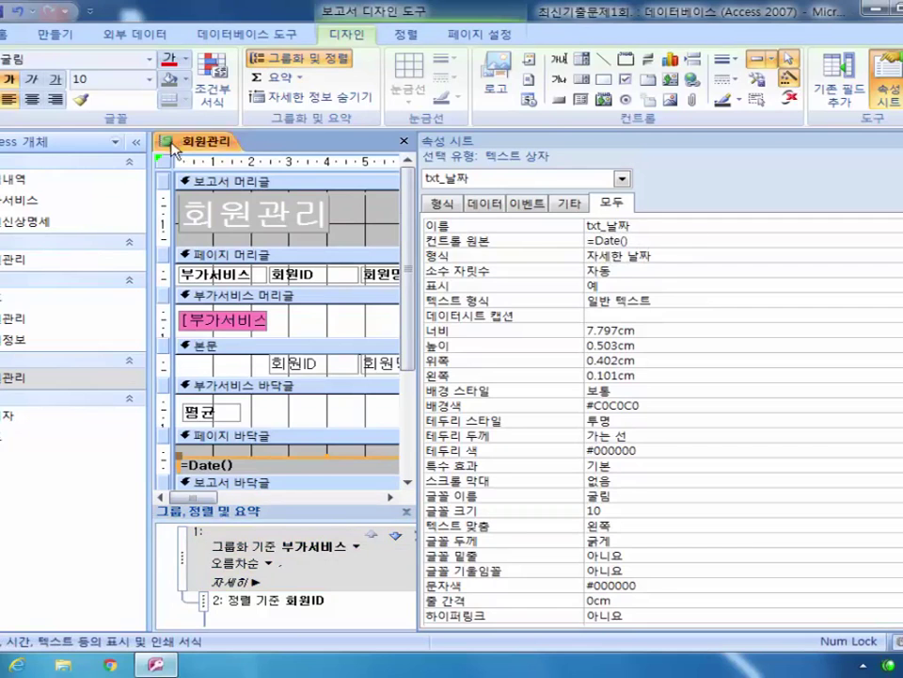
pyautogui.click(9, 104)
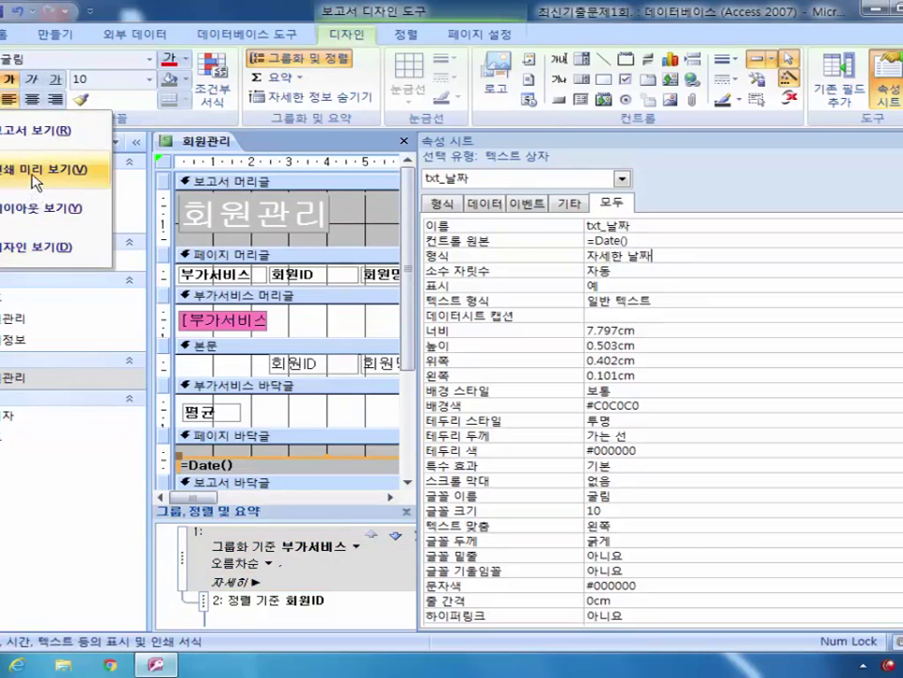
pyautogui.click(37, 169)
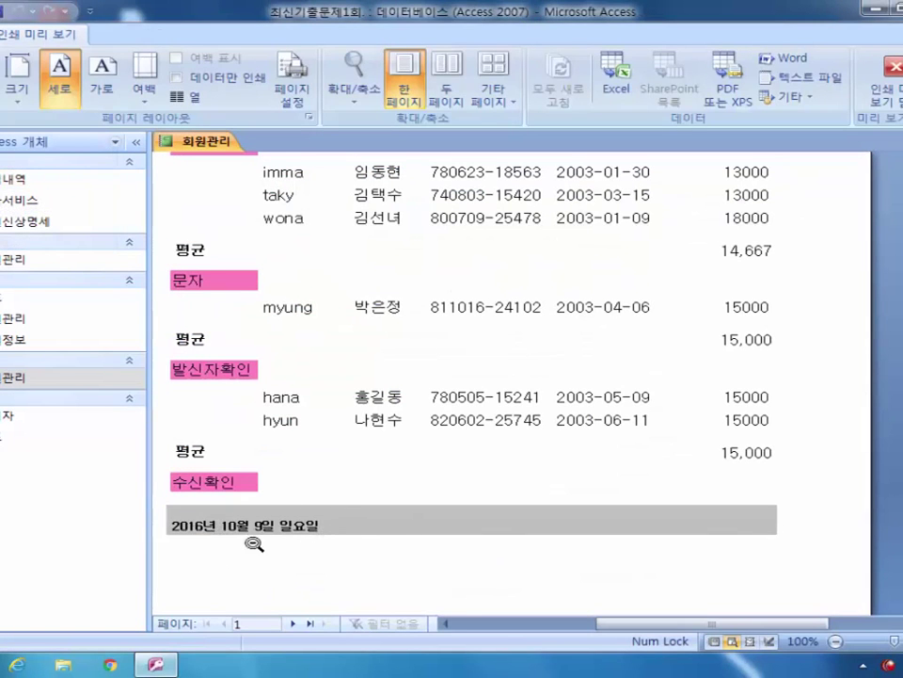
pyautogui.click(884, 80)
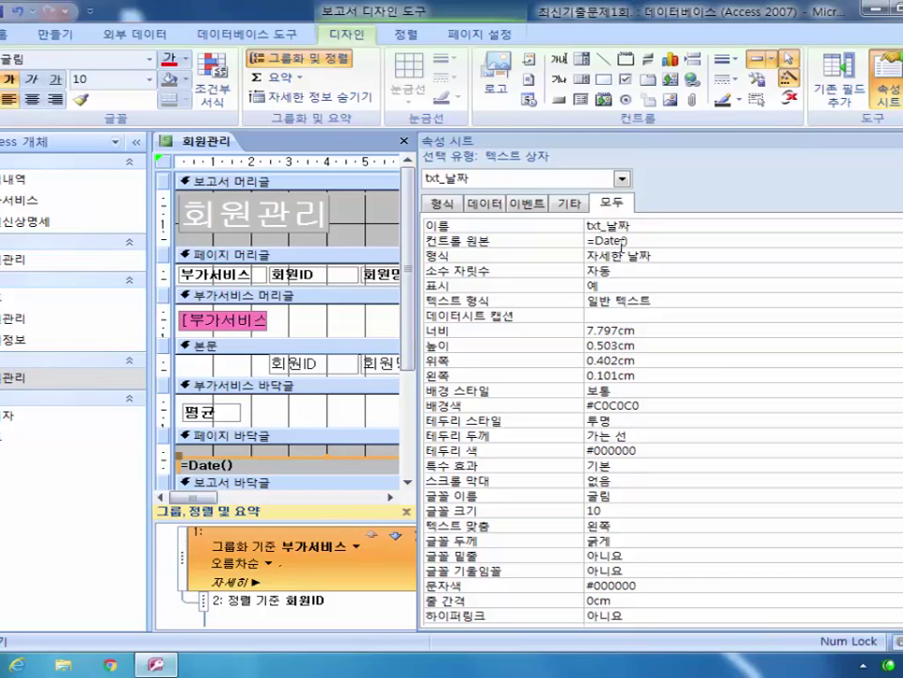
# Step: Preview the report again, then return to Design view with a wider design area
pyautogui.click(4, 94)
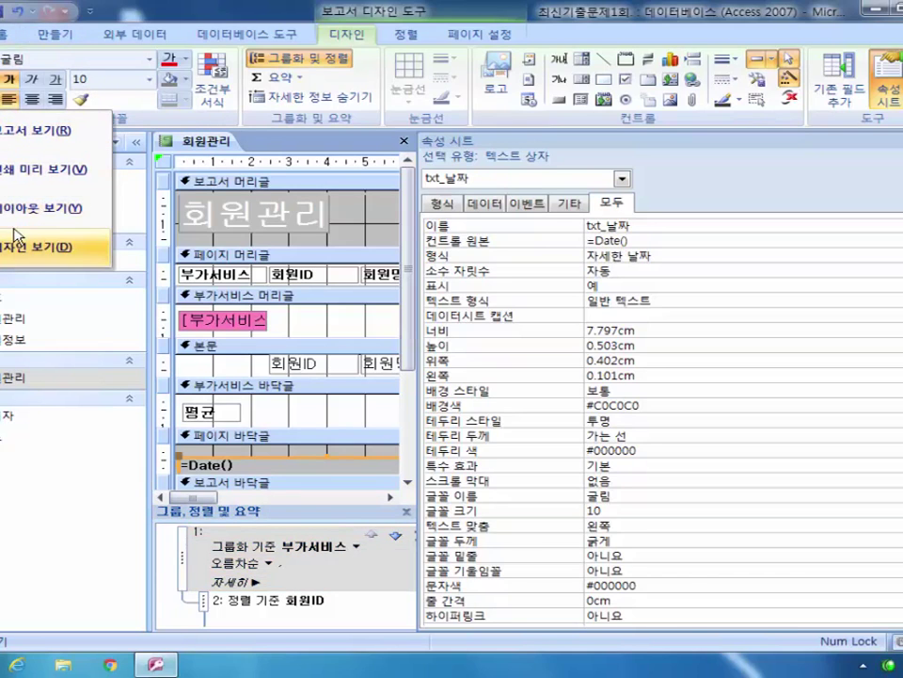
pyautogui.click(20, 171)
pyautogui.click(890, 83)
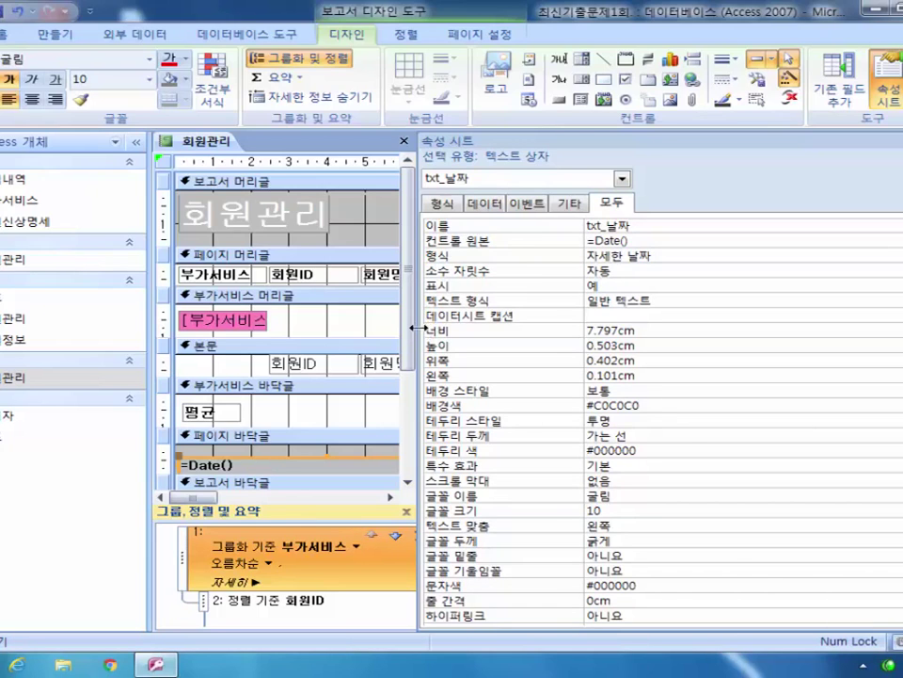
pyautogui.moveTo(423, 324); pyautogui.dragTo(669, 344)
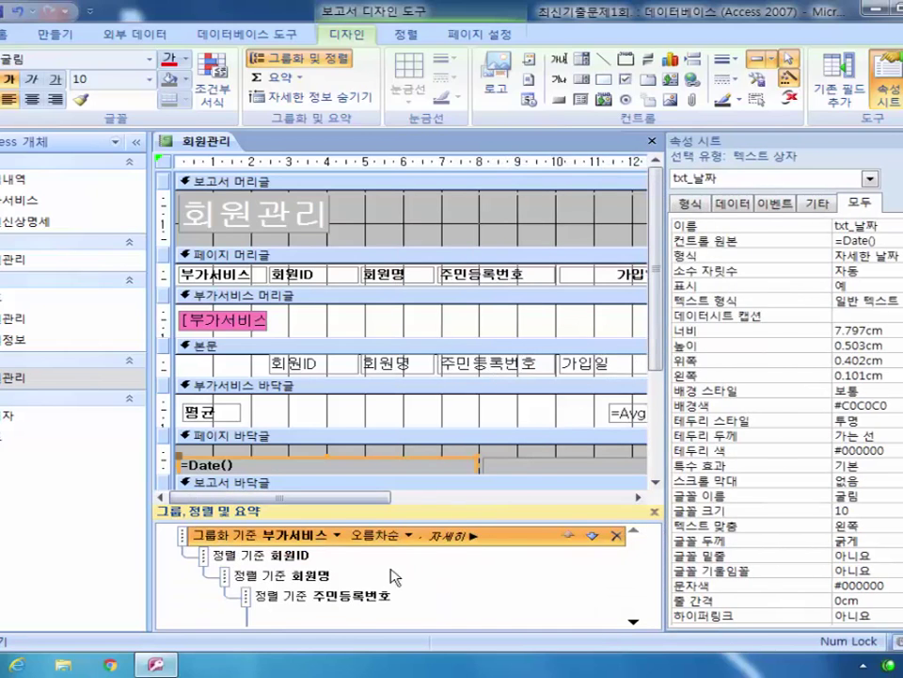
# Step: Bring up the txt_페이지 box's Control Source in the Zoom editor
pyautogui.click(574, 463)
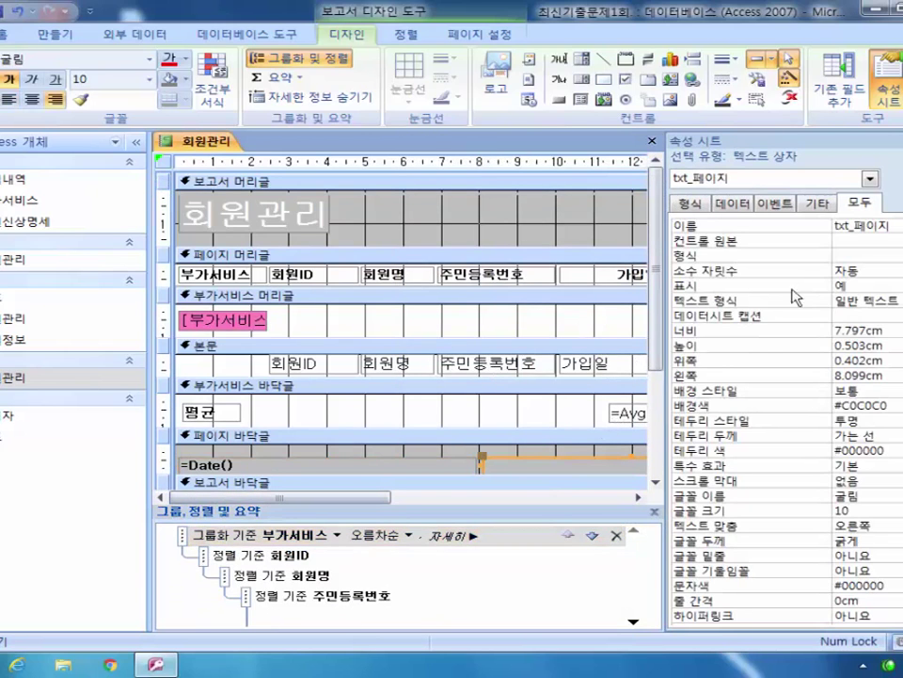
pyautogui.click(862, 241)
pyautogui.rightClick(862, 241)
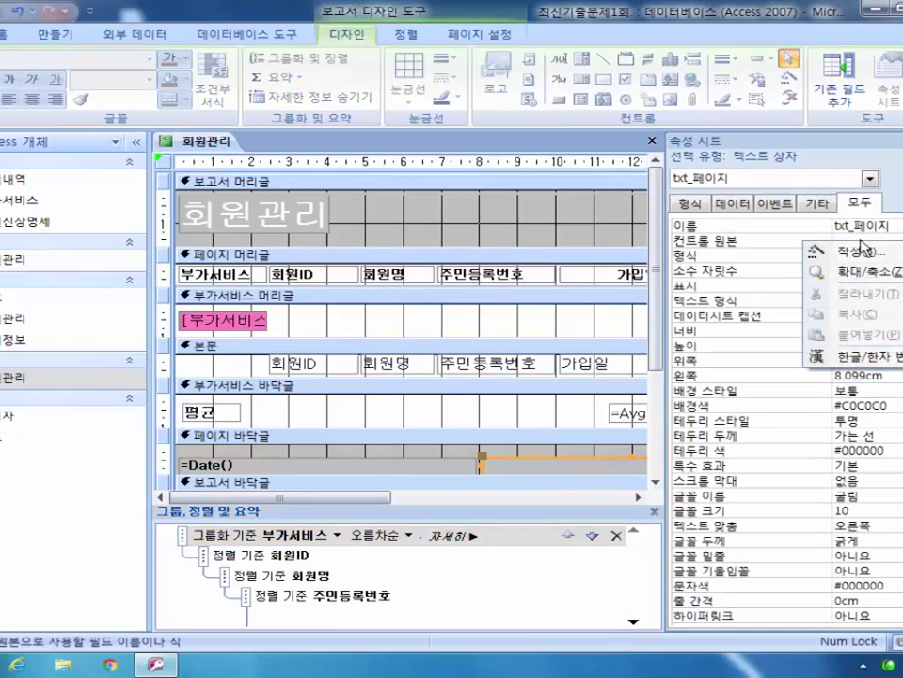
pyautogui.click(828, 269)
pyautogui.moveTo(342, 144); pyautogui.dragTo(359, 274)
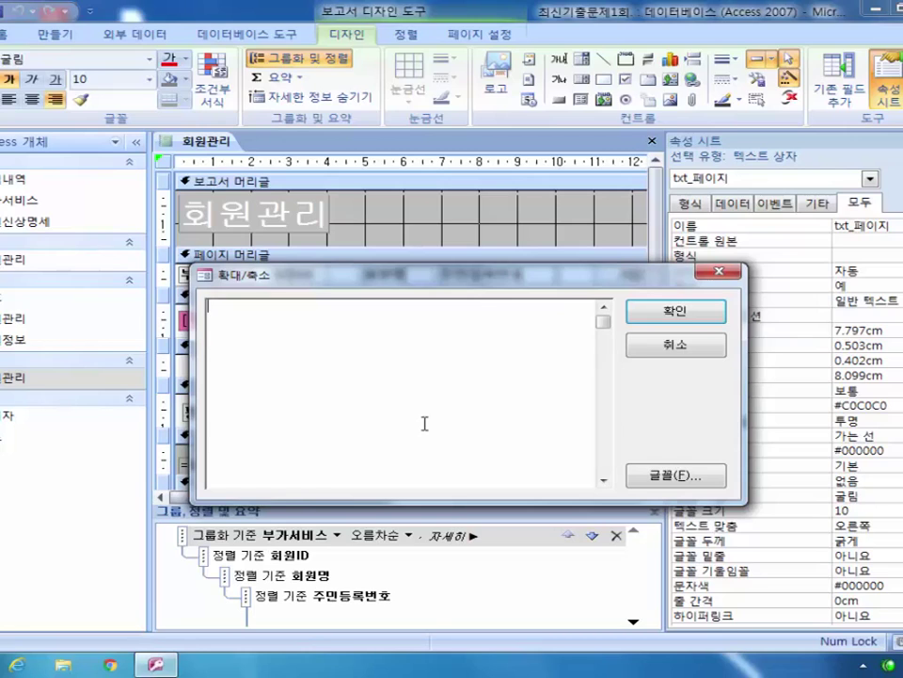
# Step: Enter the page expression =[page] & " / " & [pages] and confirm it
pyautogui.write('=[page]')
pyautogui.write('"')
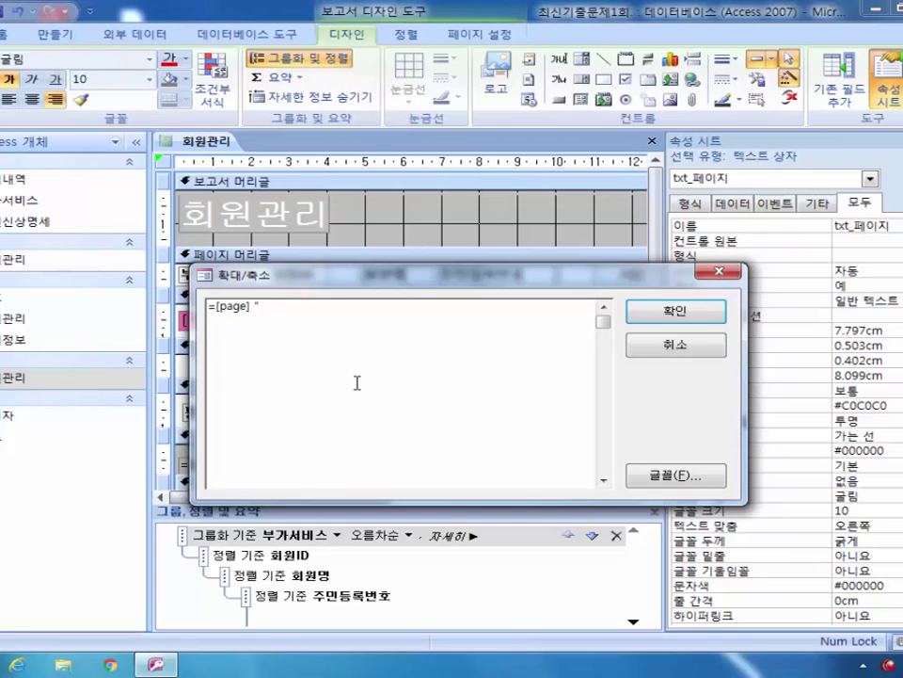
pyautogui.write('/ " [pages]')
pyautogui.press('BackSpace')
pyautogui.press('Left')
pyautogui.press('Left')
pyautogui.press('Left')
pyautogui.press('Left')
pyautogui.press('Left')
pyautogui.press('Left')
pyautogui.press('Left')
pyautogui.press('Left')
pyautogui.press('Left')
pyautogui.press('Left')
pyautogui.press('Left')
pyautogui.press('Left')
pyautogui.press('Left')
pyautogui.hotkey('shift', 'Left')
pyautogui.hotkey('shift', 'Left')
pyautogui.hotkey('shift', 'Left')
pyautogui.hotkey('shift', 'Left')
pyautogui.hotkey('shift', 'Left')
pyautogui.hotkey('shift', 'Left')
pyautogui.hotkey('shift', 'Left')
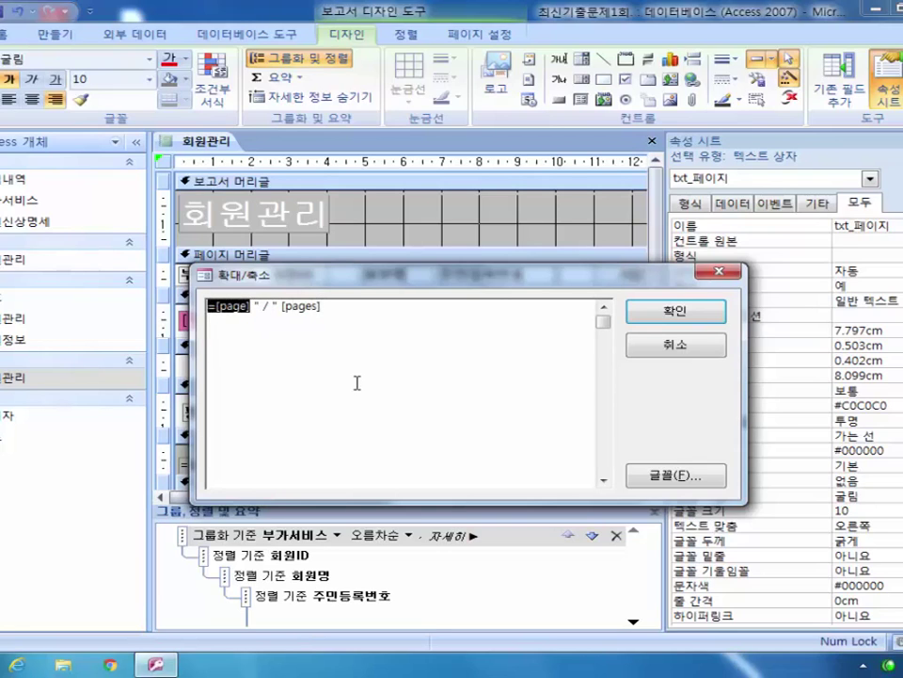
pyautogui.press('Left')
pyautogui.press('Right')
pyautogui.hotkey('shift', 'Right')
pyautogui.hotkey('shift', 'Right')
pyautogui.hotkey('shift', 'Right')
pyautogui.hotkey('shift', 'Right')
pyautogui.hotkey('shift', 'Right')
pyautogui.press('Left')
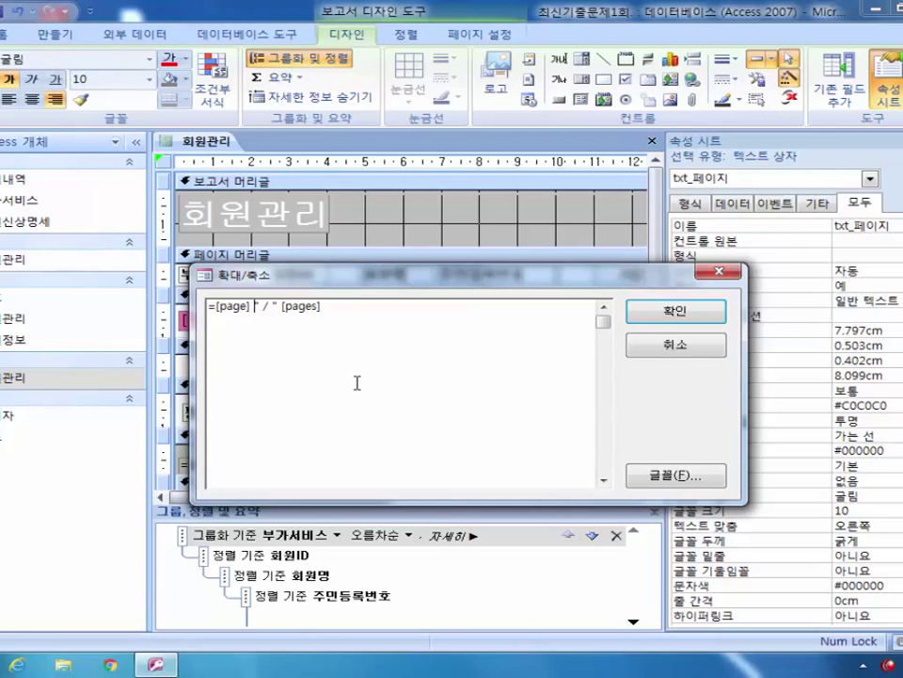
pyautogui.write('&')
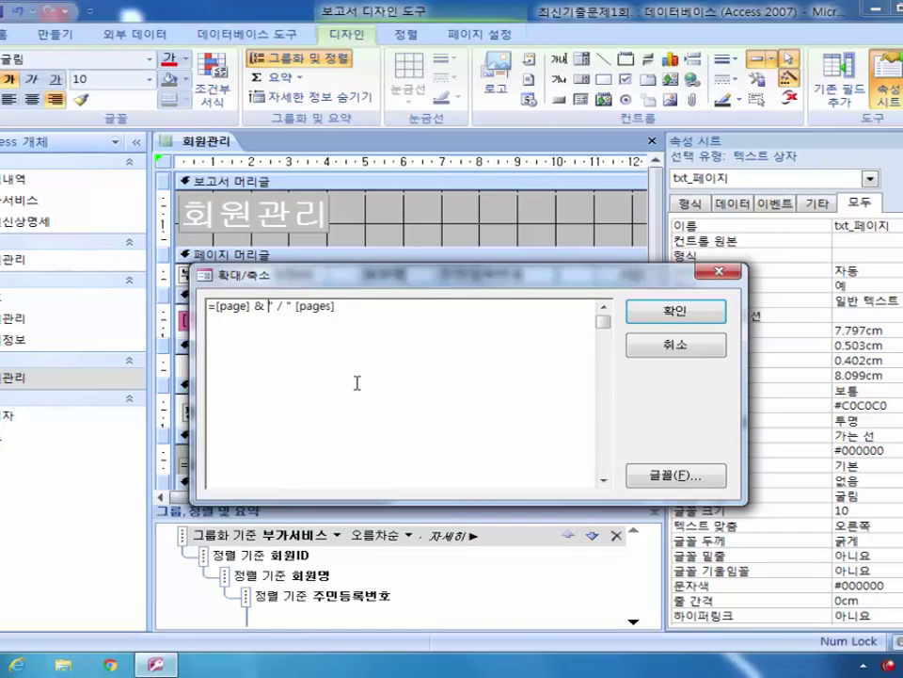
pyautogui.press('Right')
pyautogui.press('Right')
pyautogui.press('Right')
pyautogui.press('Right')
pyautogui.press('Right')
pyautogui.press('Right')
pyautogui.write('&')
pyautogui.click(694, 311)
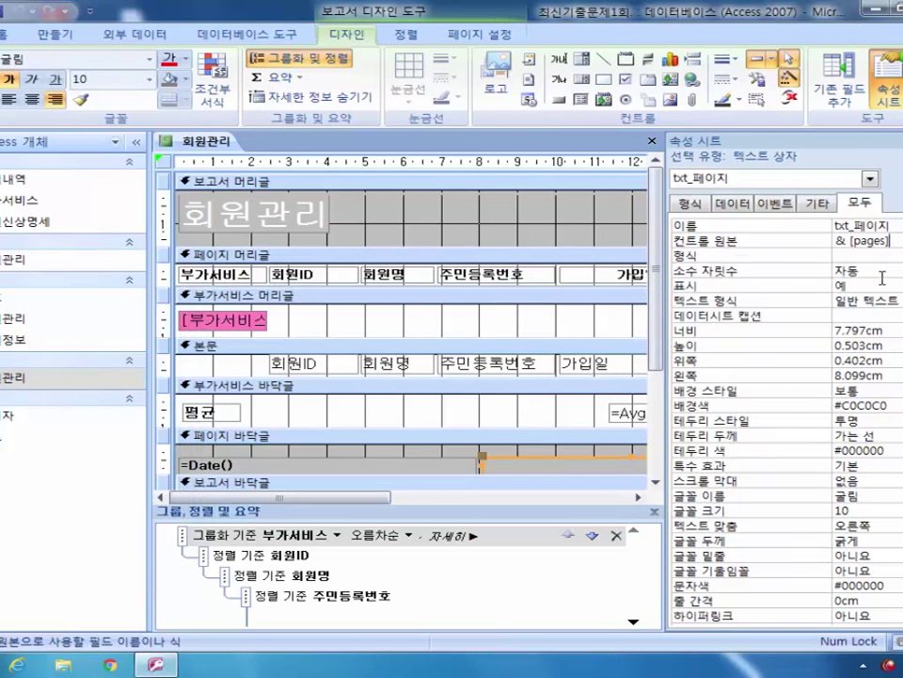
# Step: Preview the report showing pages like 1 / 2, then close it and answer the save prompt
pyautogui.click(7, 80)
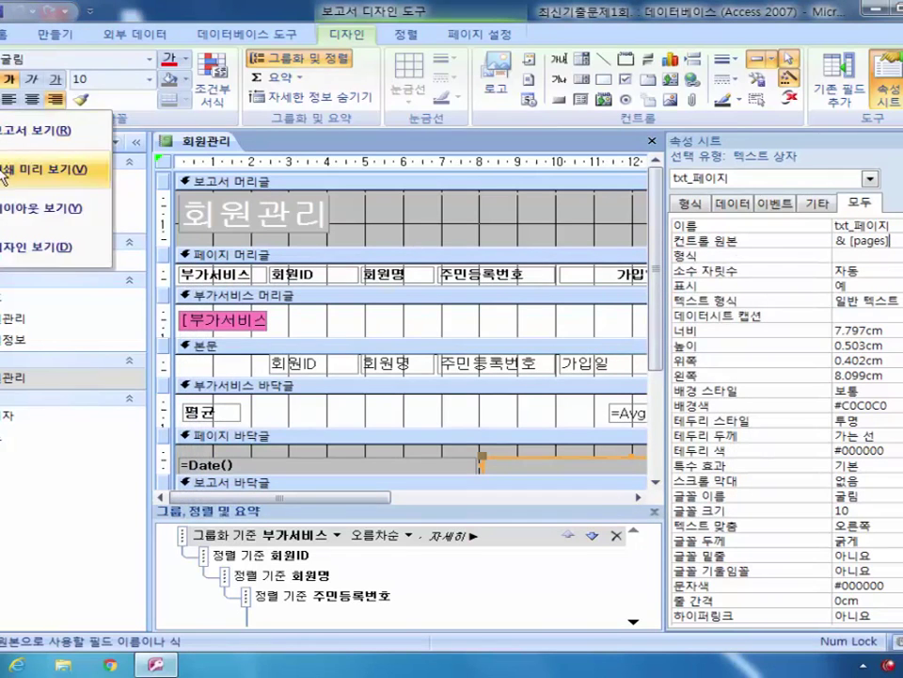
pyautogui.click(38, 169)
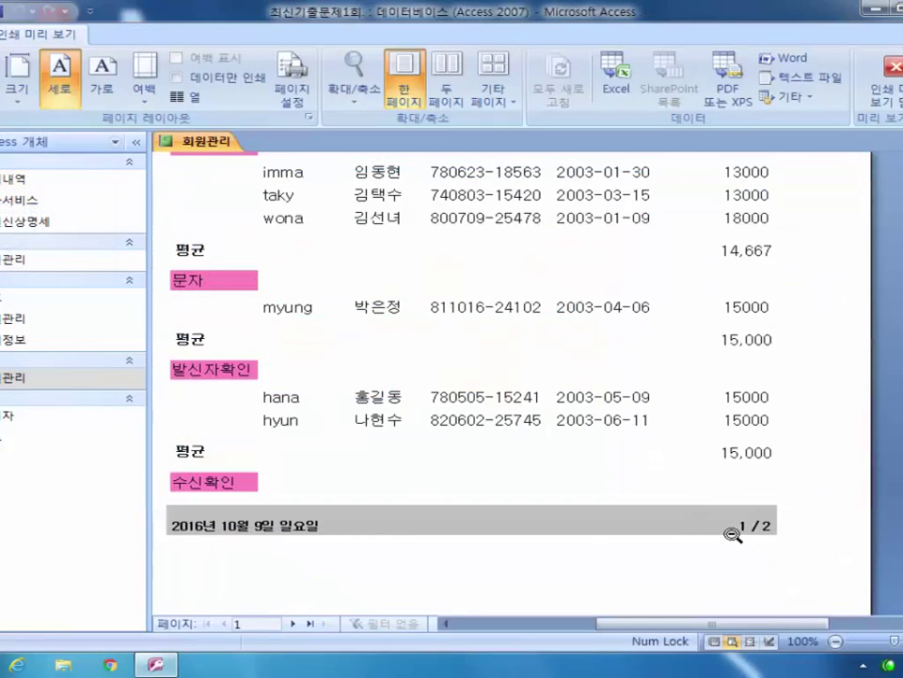
pyautogui.click(896, 176)
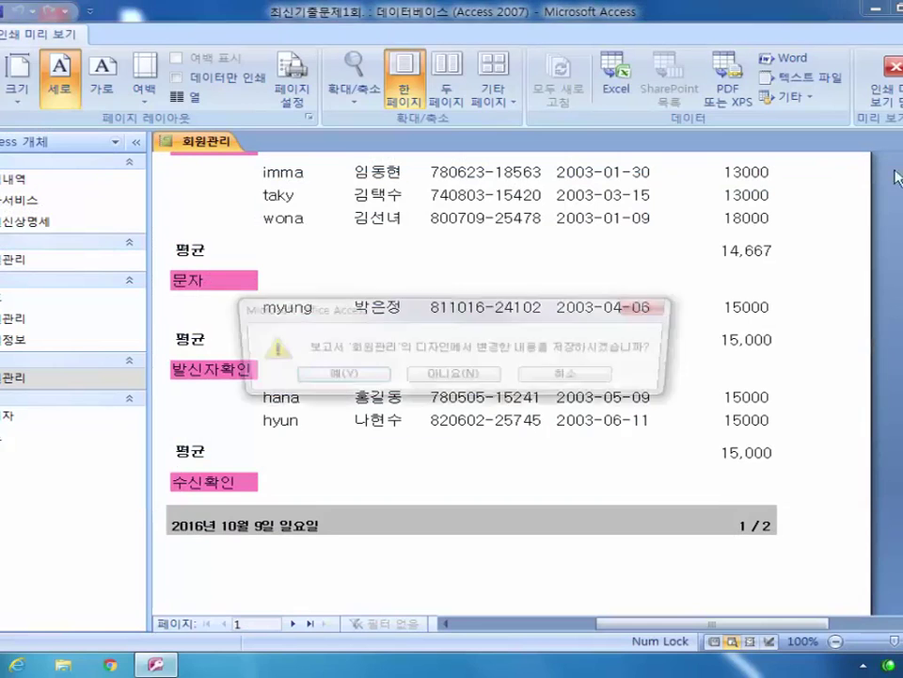
pyautogui.click(343, 381)
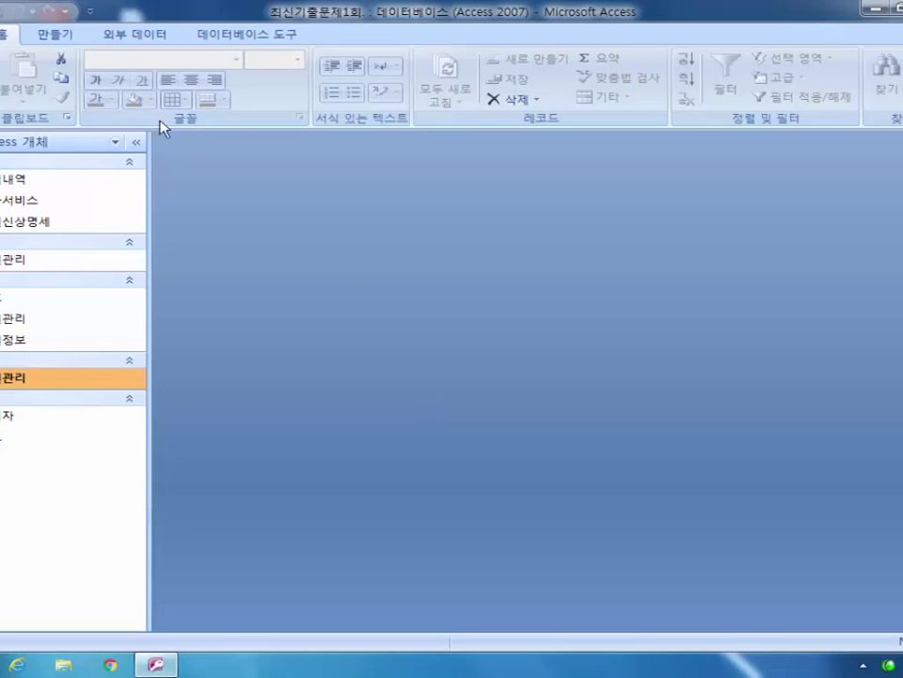
# Step: Create a new blank macro, Macro1, from the 만들기 tab
pyautogui.click(73, 40)
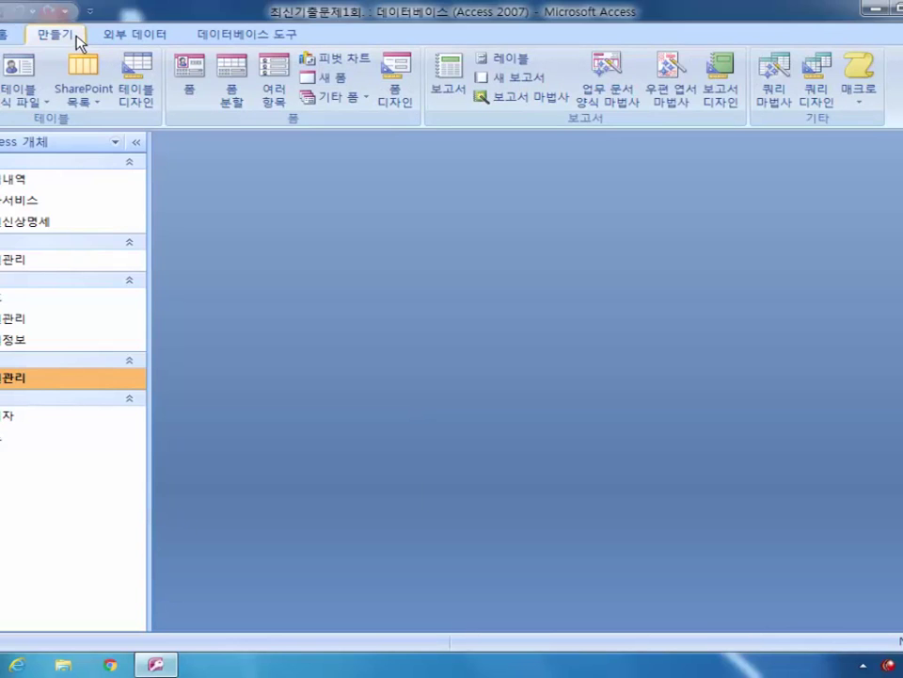
pyautogui.click(858, 74)
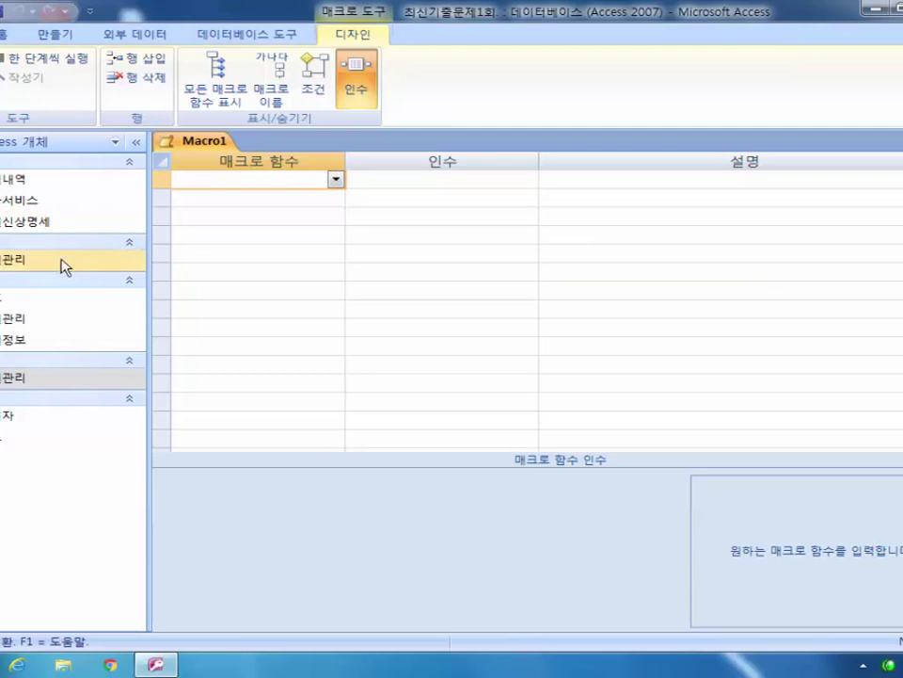
# Step: Open the 회원관리 form in Design view and select the whole form
pyautogui.doubleClick(17, 319)
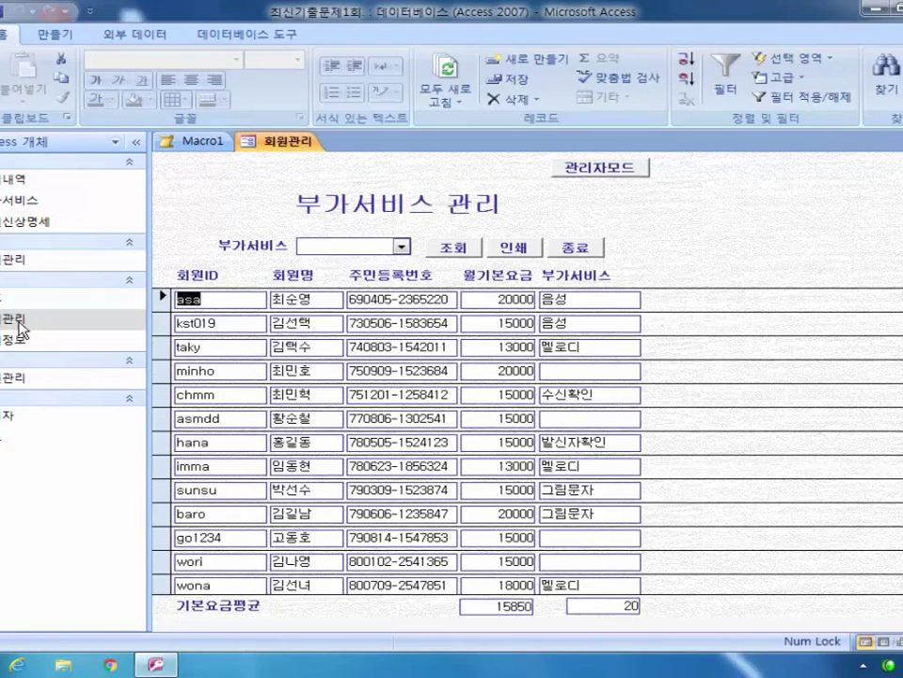
pyautogui.click(5, 94)
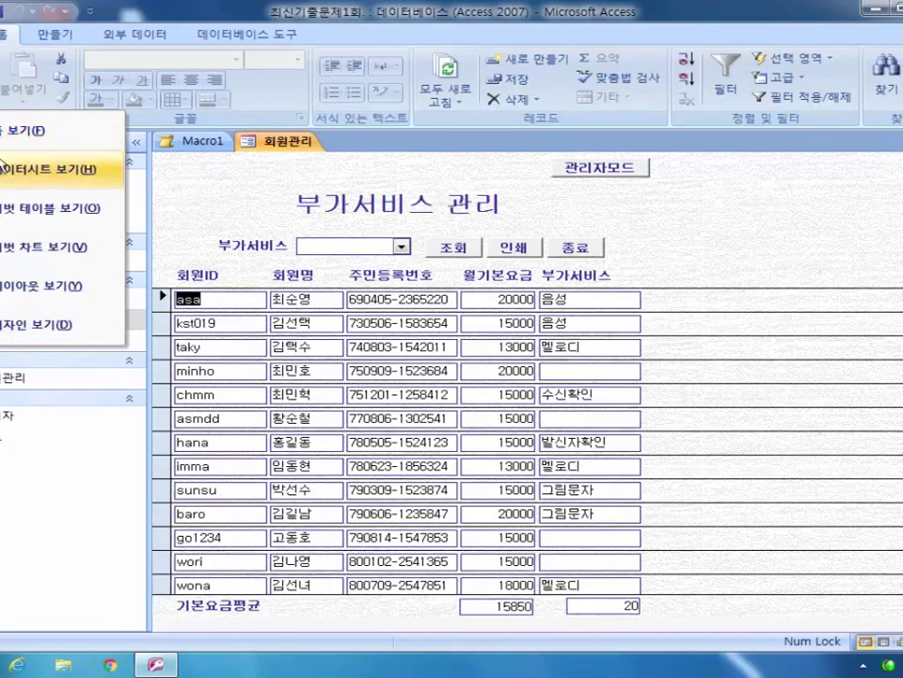
pyautogui.click(29, 324)
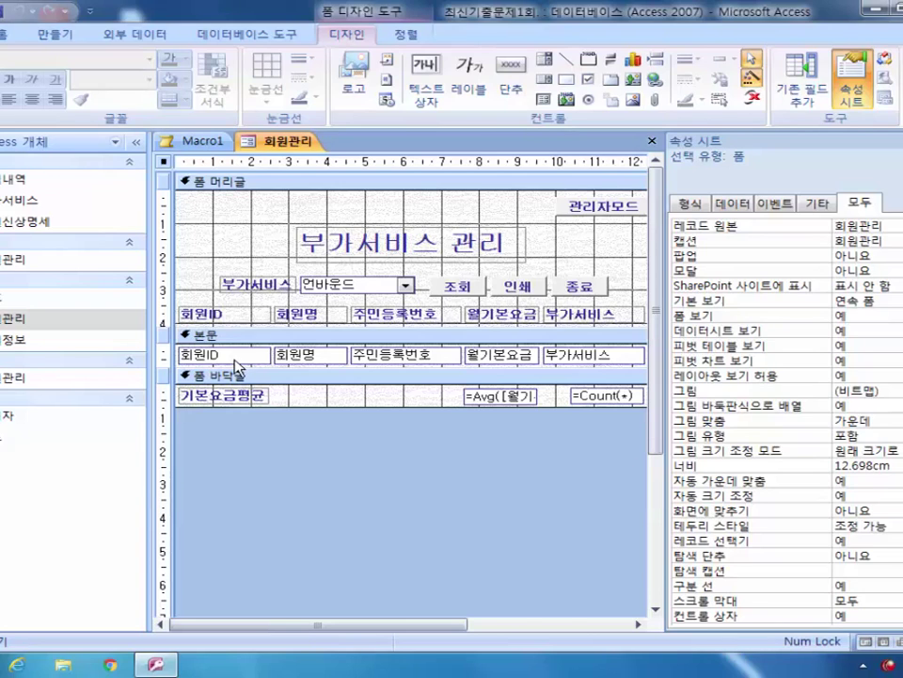
pyautogui.click(620, 356)
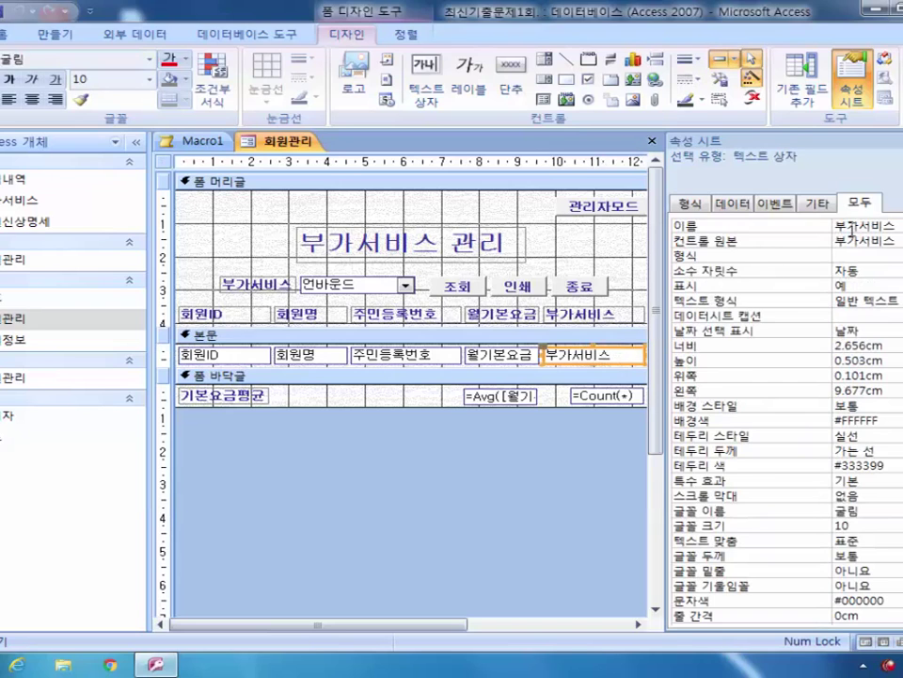
pyautogui.click(165, 162)
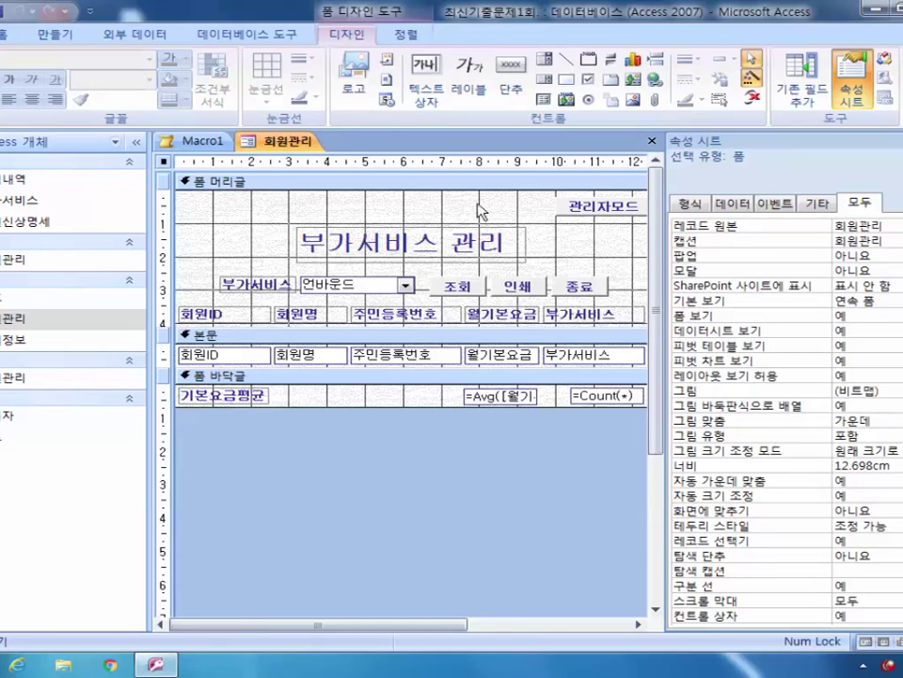
# Step: Open the 회원관리 table datasheet to check the 부가서비스 column, then return to the form design
pyautogui.doubleClick(10, 262)
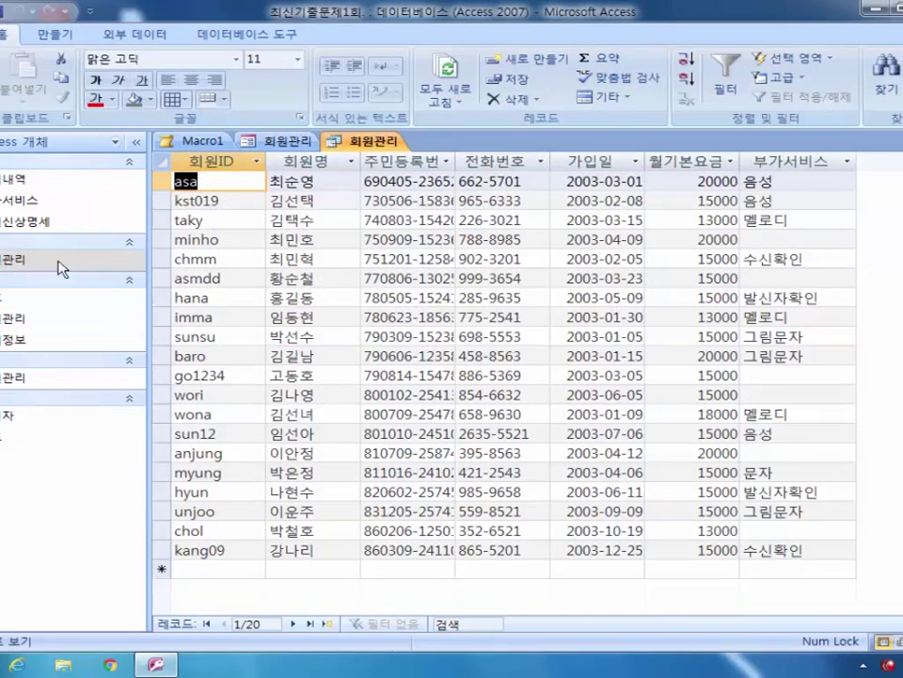
pyautogui.click(800, 162)
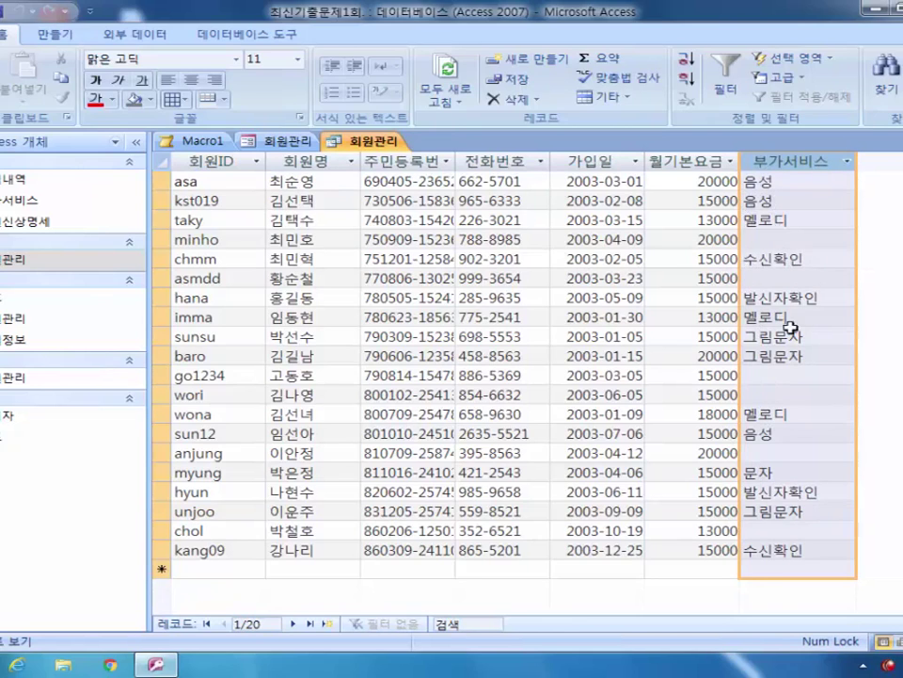
pyautogui.click(265, 141)
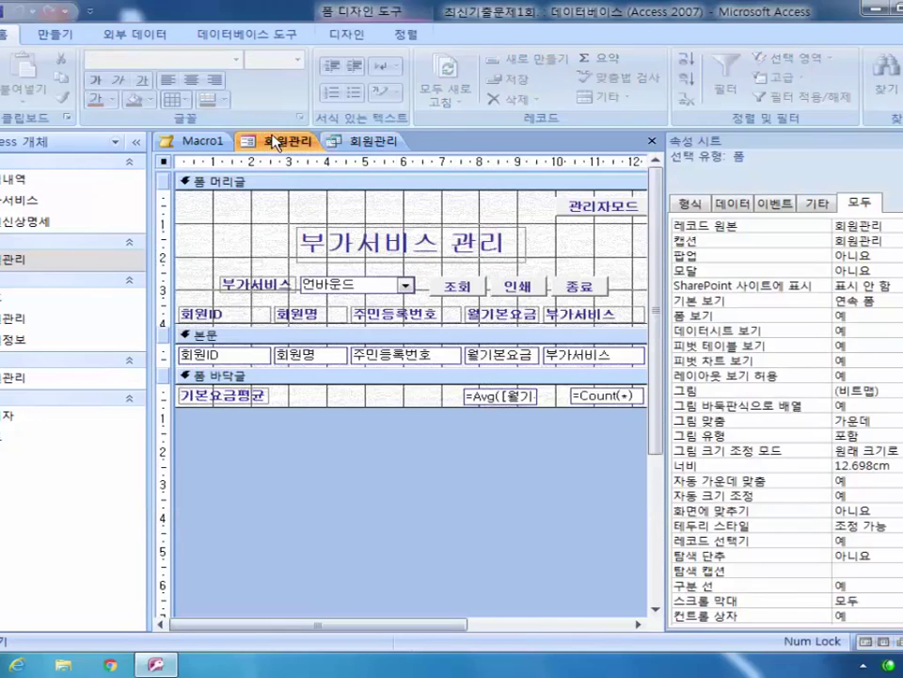
# Step: Set the unbound combo box's Row Source to SELECT [부가서비스].[부가서비스] FROM 부가서비스;
pyautogui.click(573, 355)
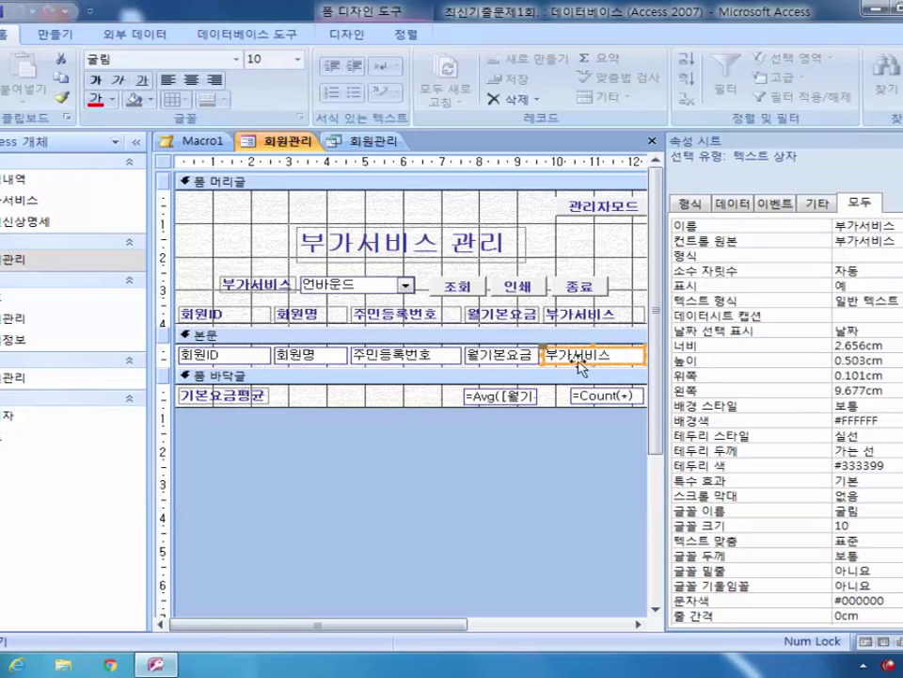
pyautogui.click(381, 282)
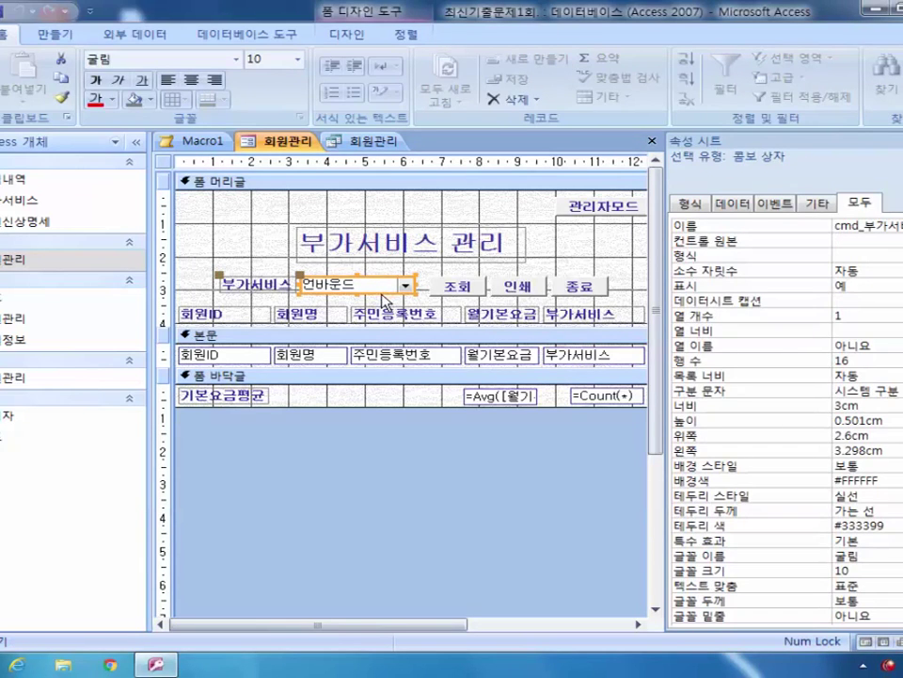
pyautogui.click(690, 202)
pyautogui.click(739, 205)
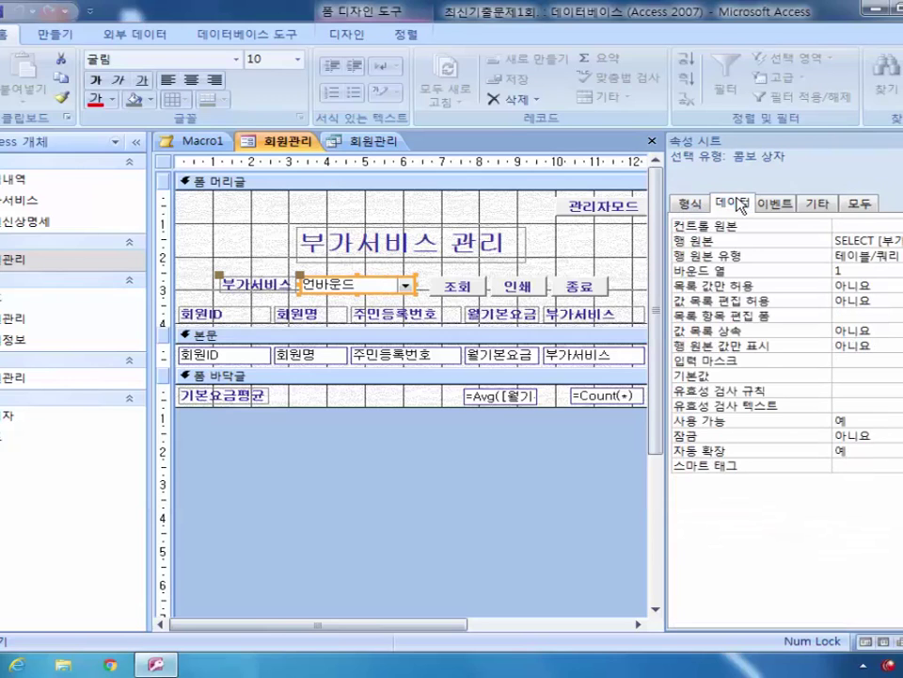
pyautogui.click(864, 241)
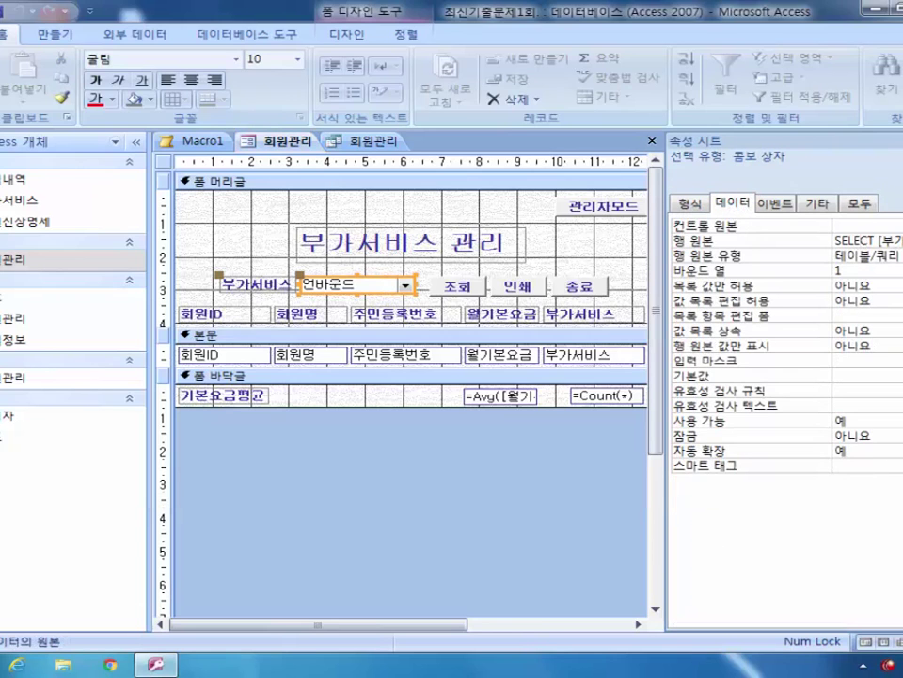
pyautogui.rightClick(864, 241)
pyautogui.click(887, 264)
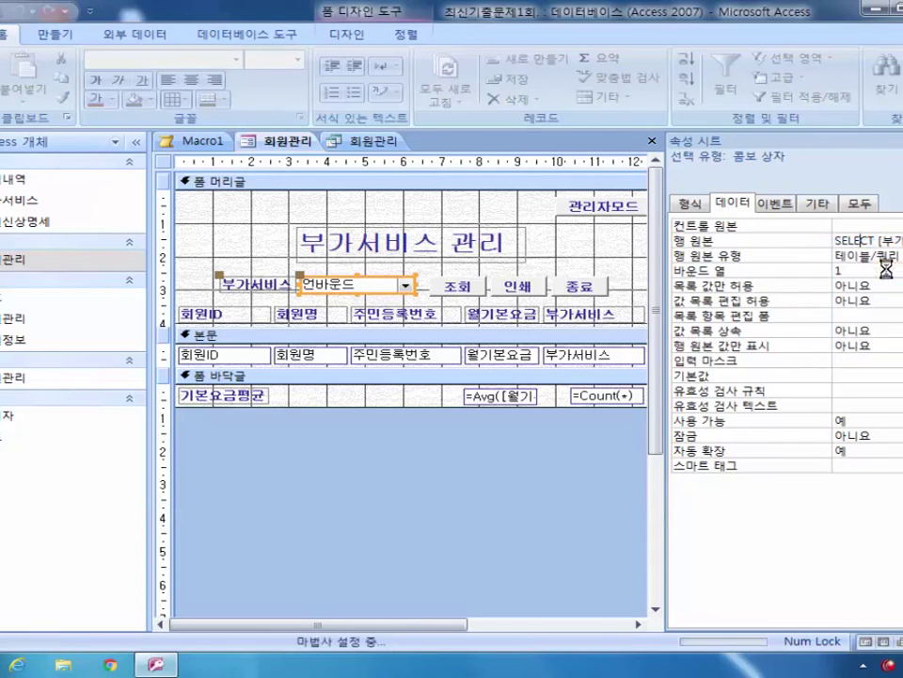
pyautogui.click(390, 176)
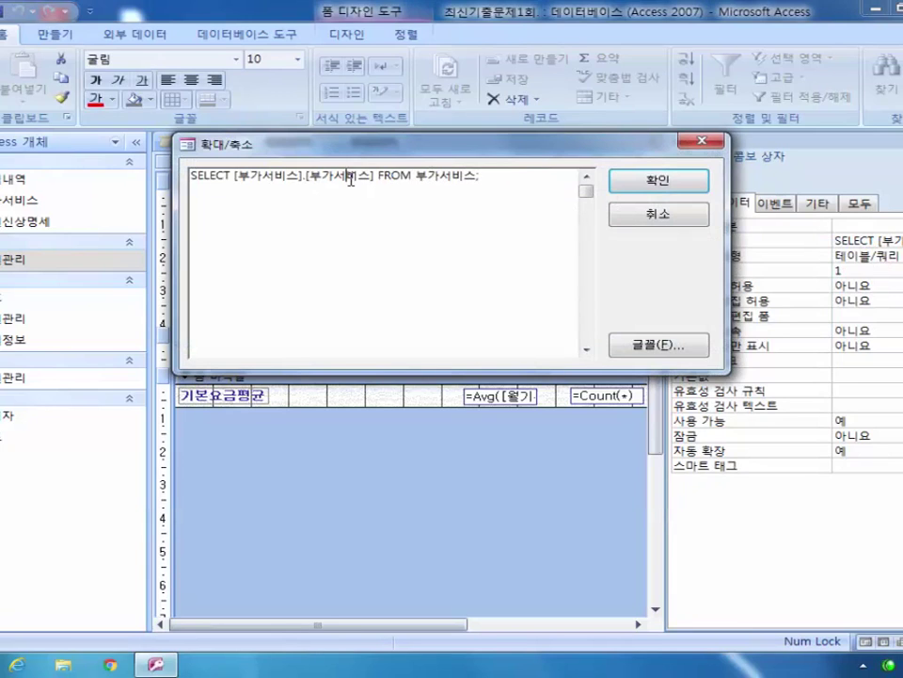
pyautogui.moveTo(310, 177); pyautogui.dragTo(367, 173)
pyautogui.moveTo(643, 152); pyautogui.dragTo(734, 371)
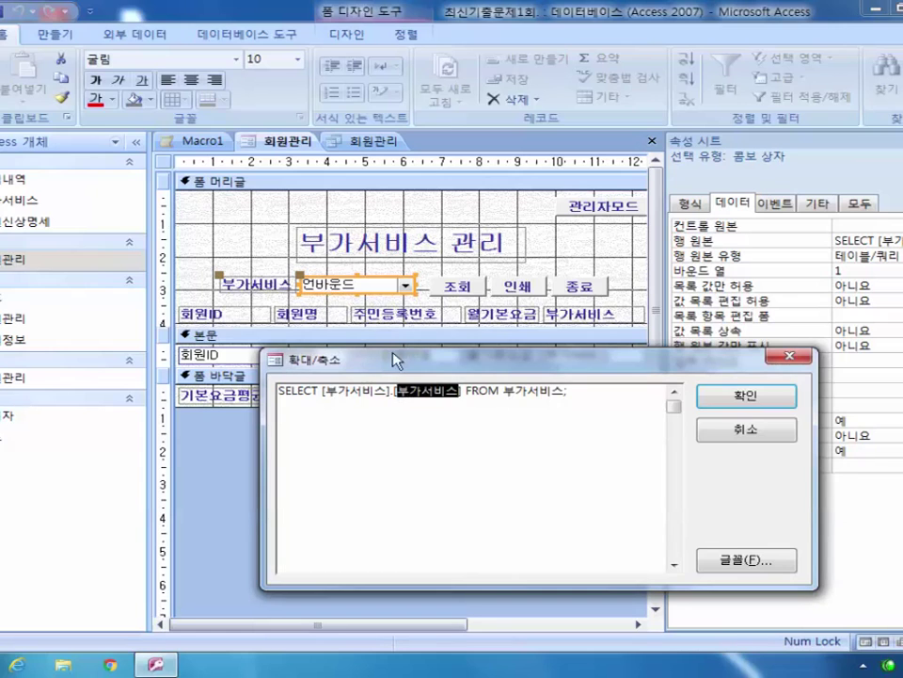
pyautogui.press('Return')
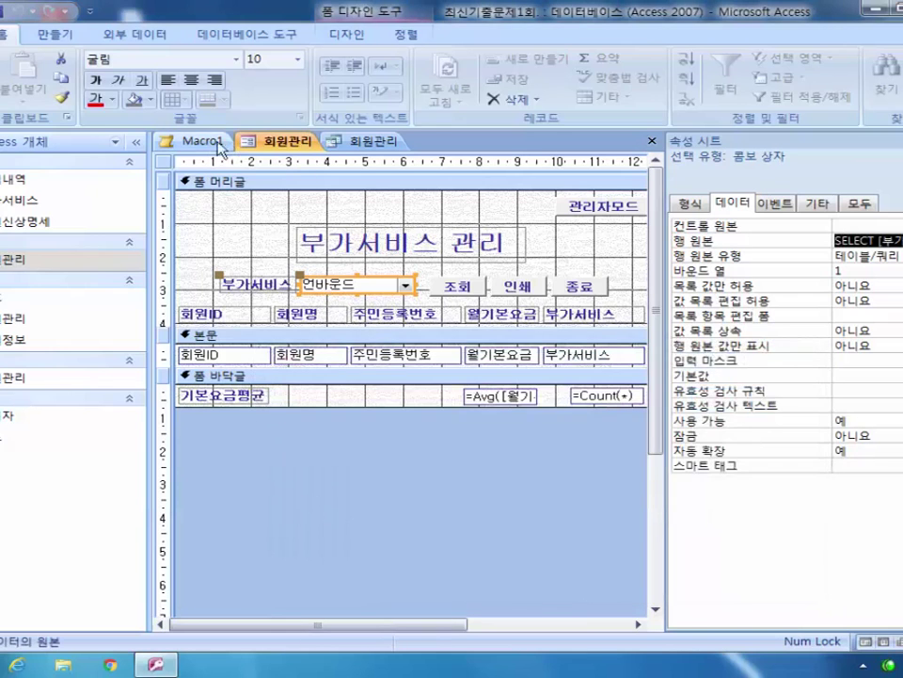
# Step: Add an ApplyFilter action to Macro1 with a Where condition starting [부가서비스] =
pyautogui.click(202, 143)
pyautogui.click(335, 179)
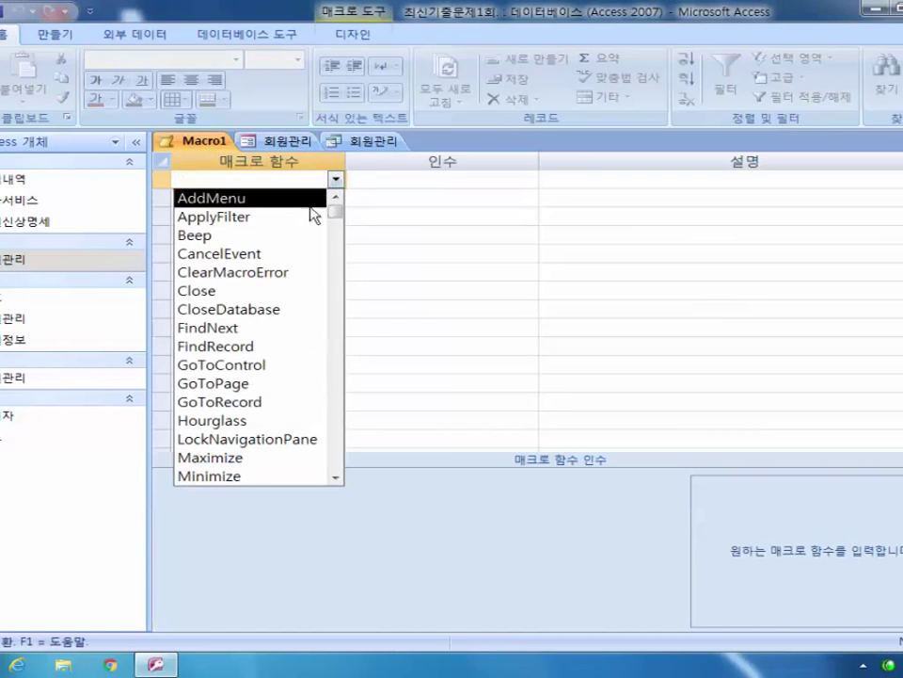
pyautogui.click(303, 214)
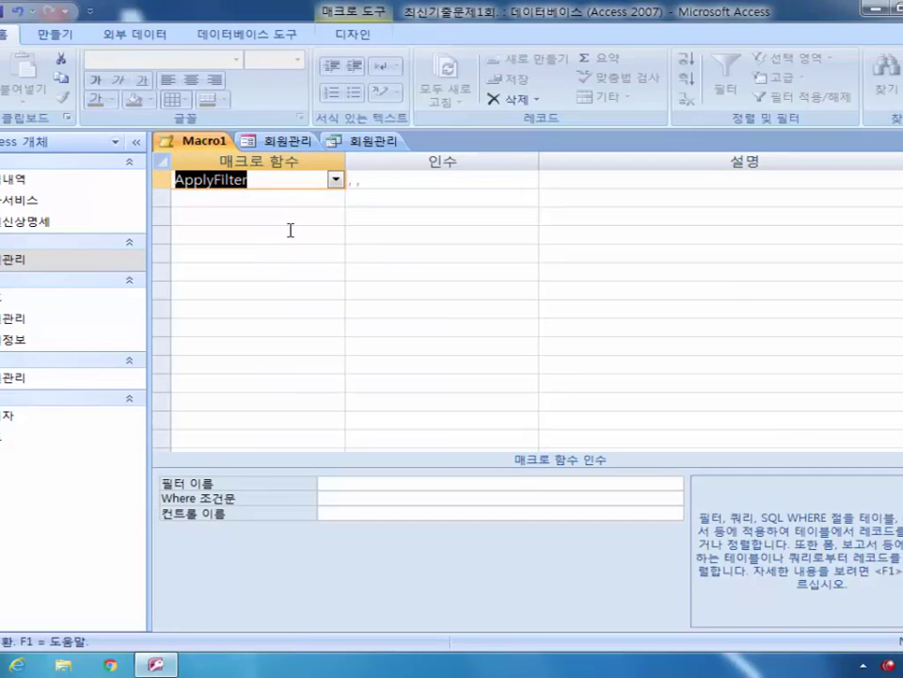
pyautogui.click(331, 492)
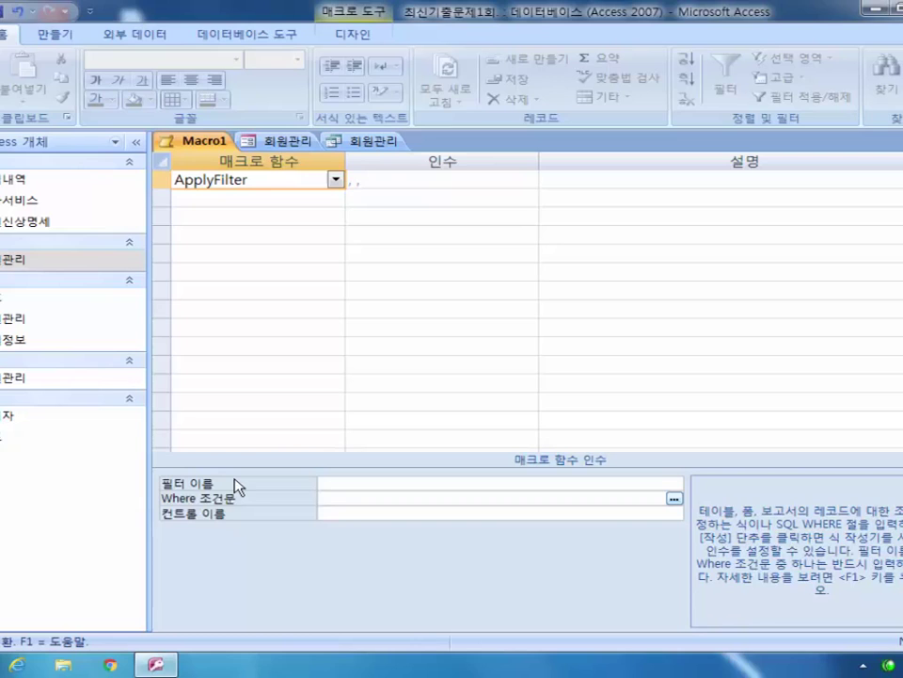
pyautogui.write('[부가서비스] =')
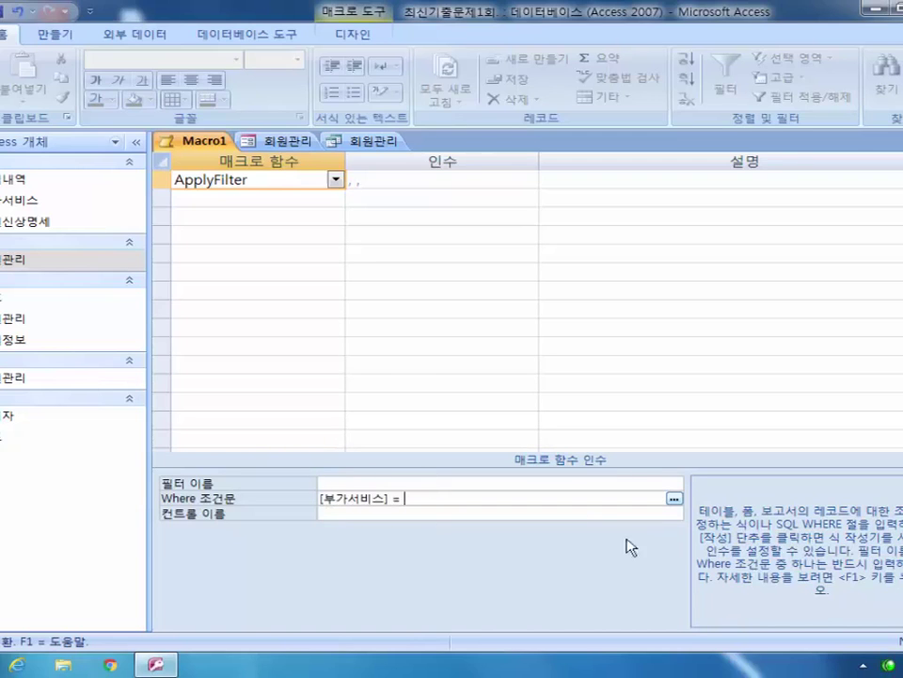
# Step: Complete the Where condition as [부가서비스]=[Forms]![회원관리]![cmd_부가서비스] via Expression Builder, then close the macro
pyautogui.click(674, 500)
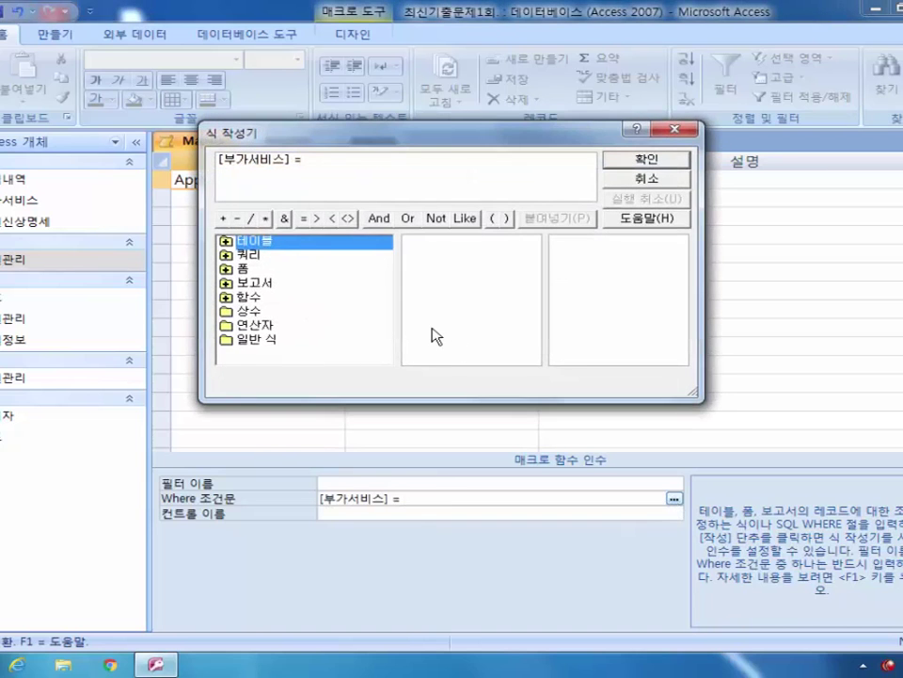
pyautogui.click(244, 271)
pyautogui.click(226, 269)
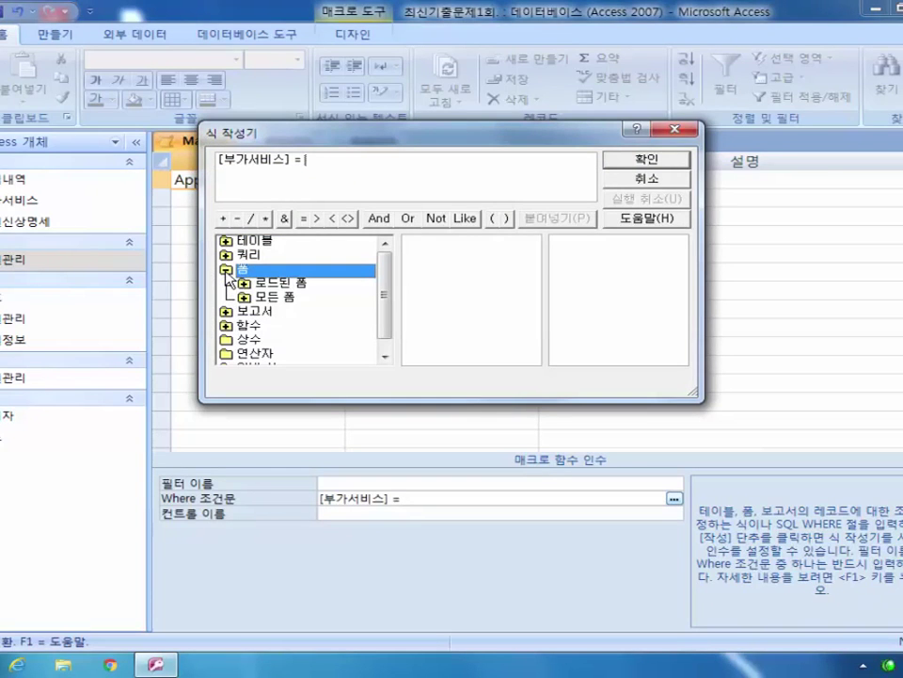
pyautogui.doubleClick(263, 297)
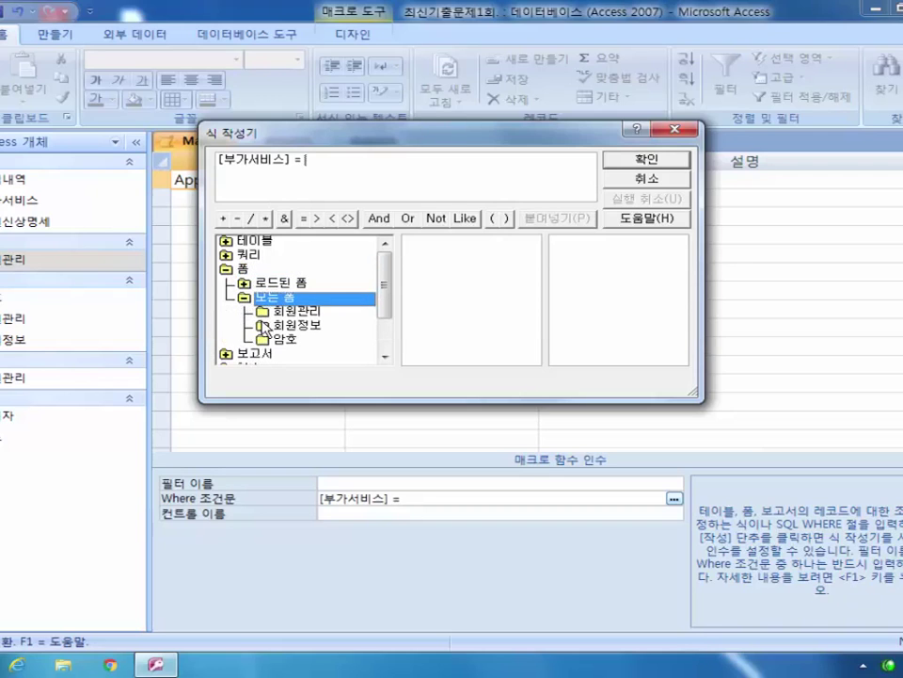
pyautogui.moveTo(274, 137); pyautogui.dragTo(322, 254)
pyautogui.click(341, 427)
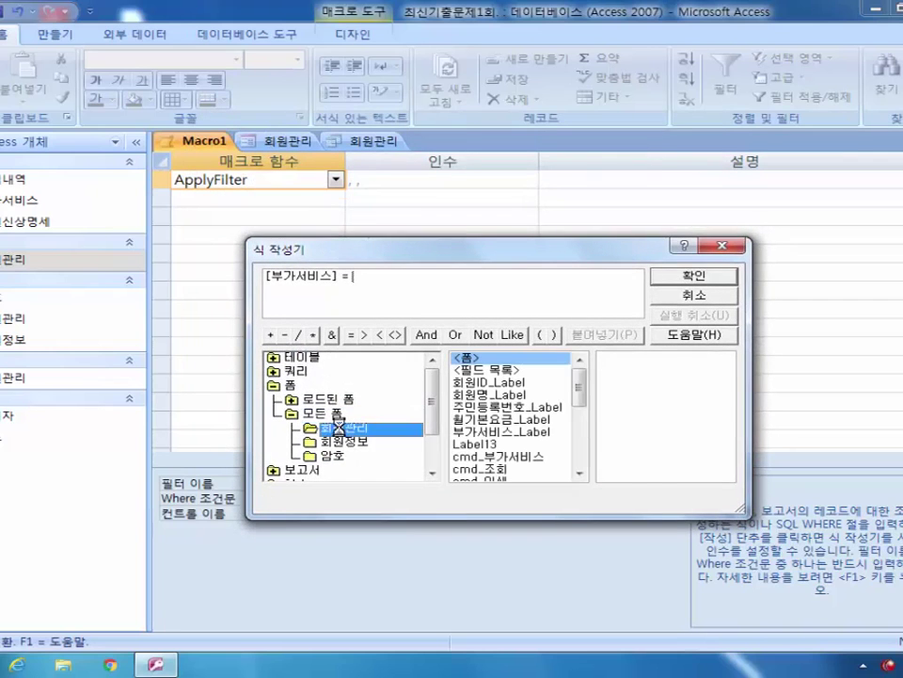
pyautogui.scroll(-2, 583, 407)
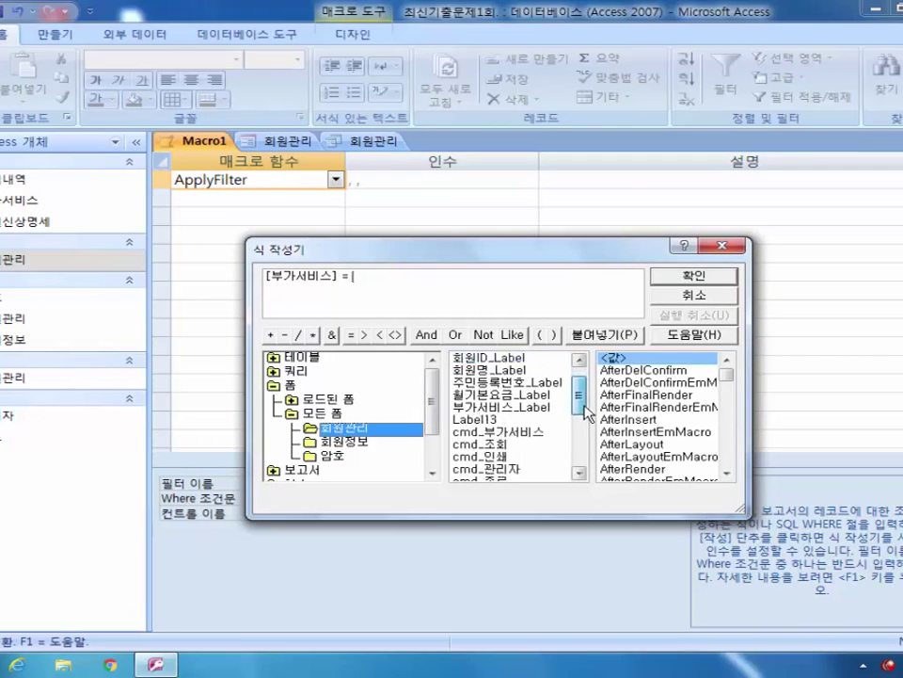
pyautogui.doubleClick(520, 409)
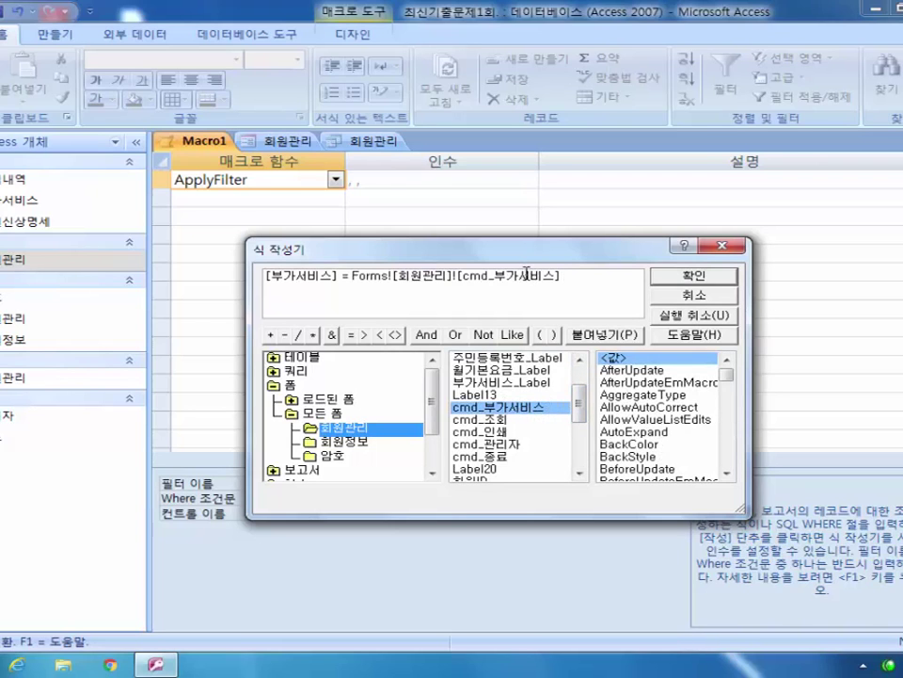
pyautogui.click(685, 276)
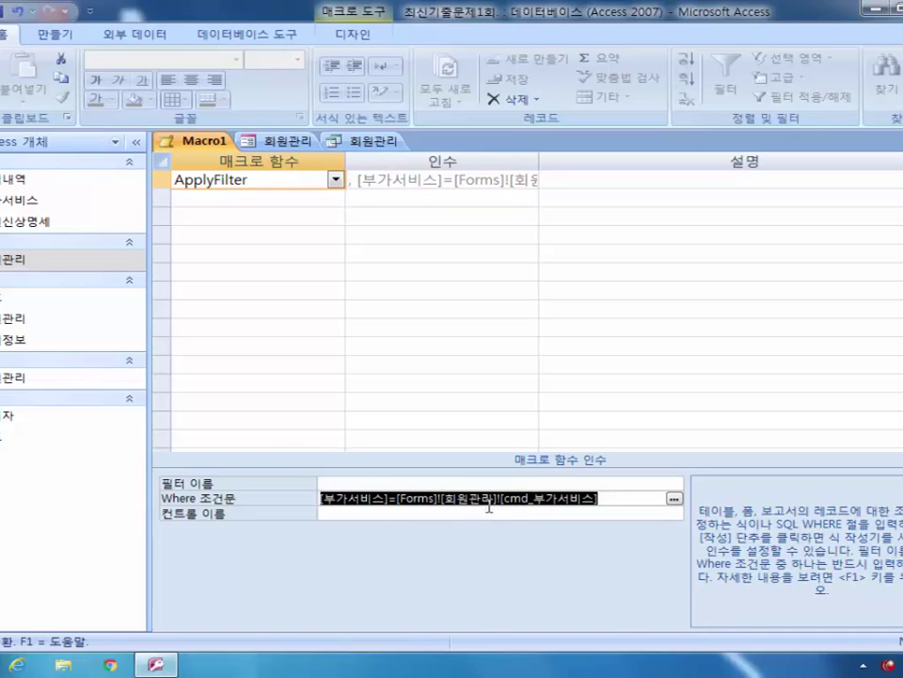
pyautogui.click(571, 500)
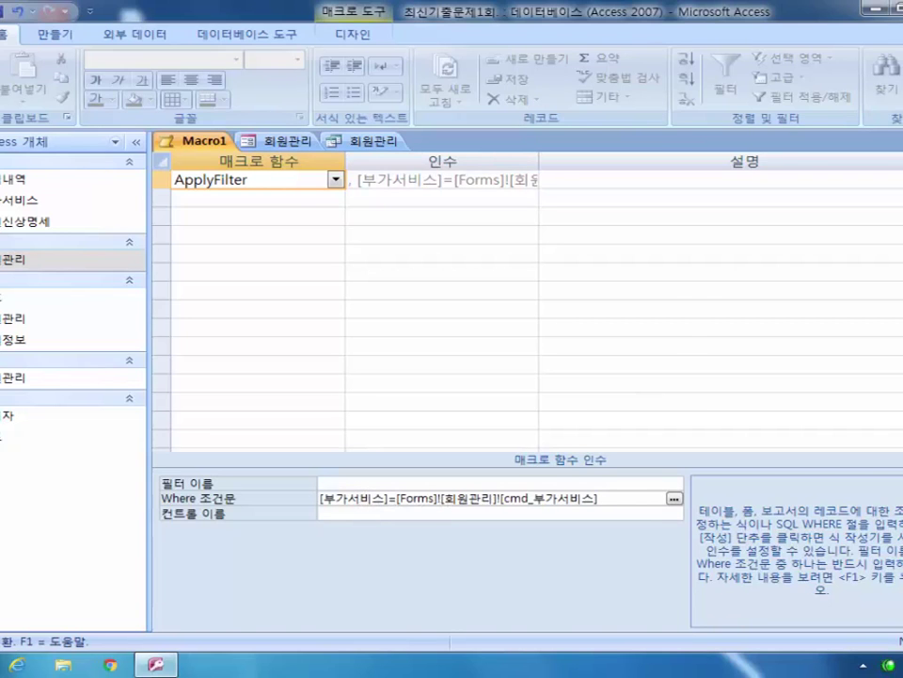
pyautogui.hotkey('ctrl', 'F4')
# Step: Save the macro as 조회, set the cmd_조회 button's On Click to 조회, and switch to Form view
pyautogui.click(373, 379)
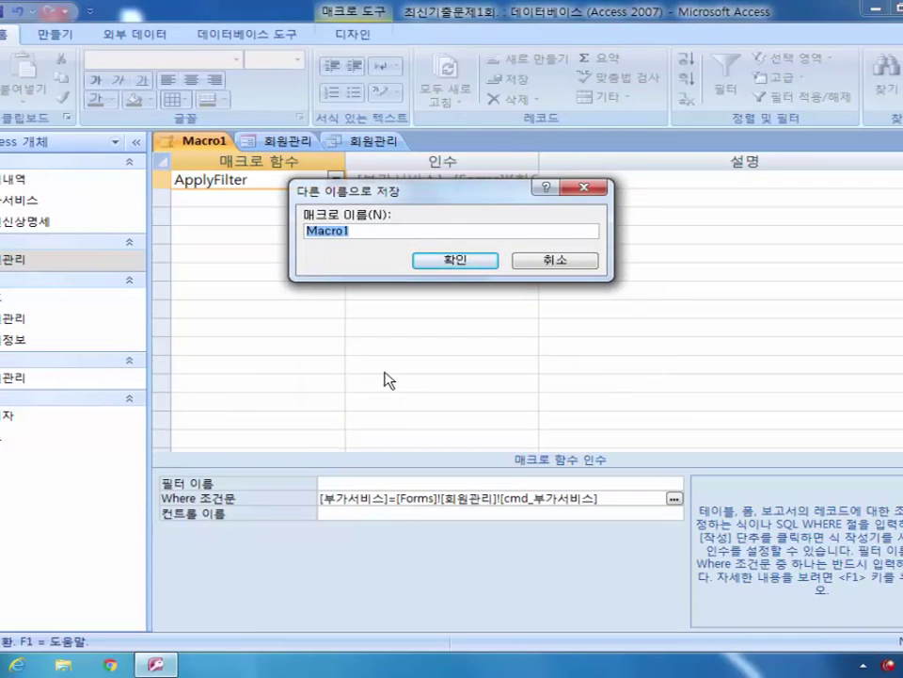
pyautogui.write('조')
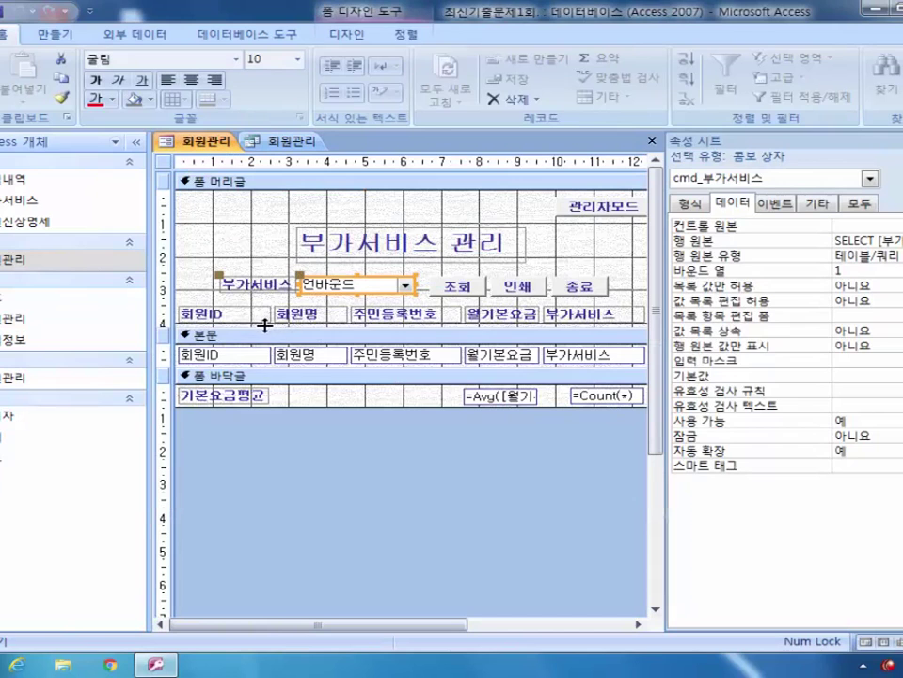
pyautogui.click(456, 285)
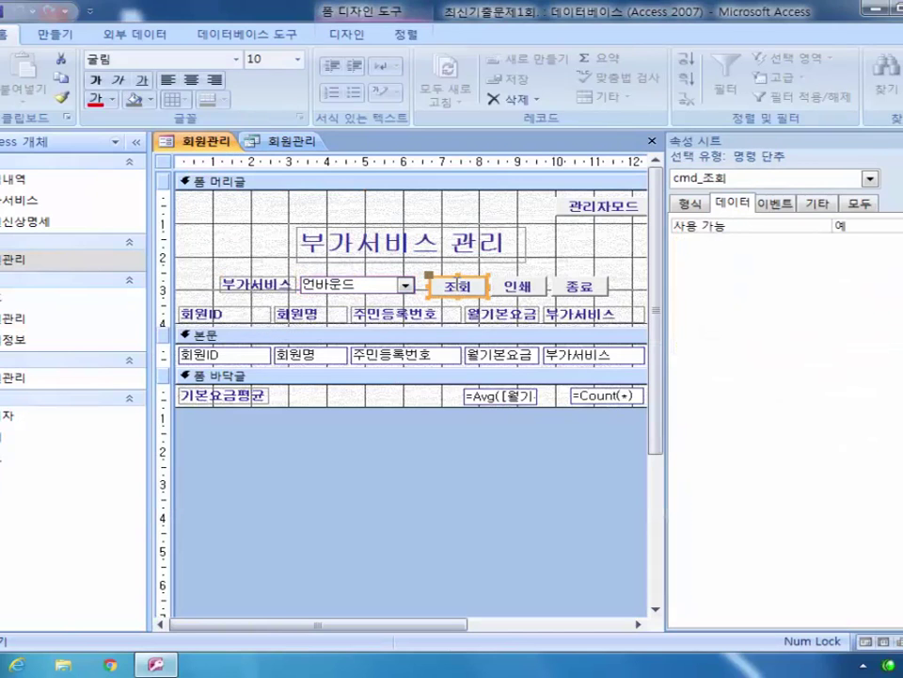
pyautogui.click(775, 202)
pyautogui.click(894, 225)
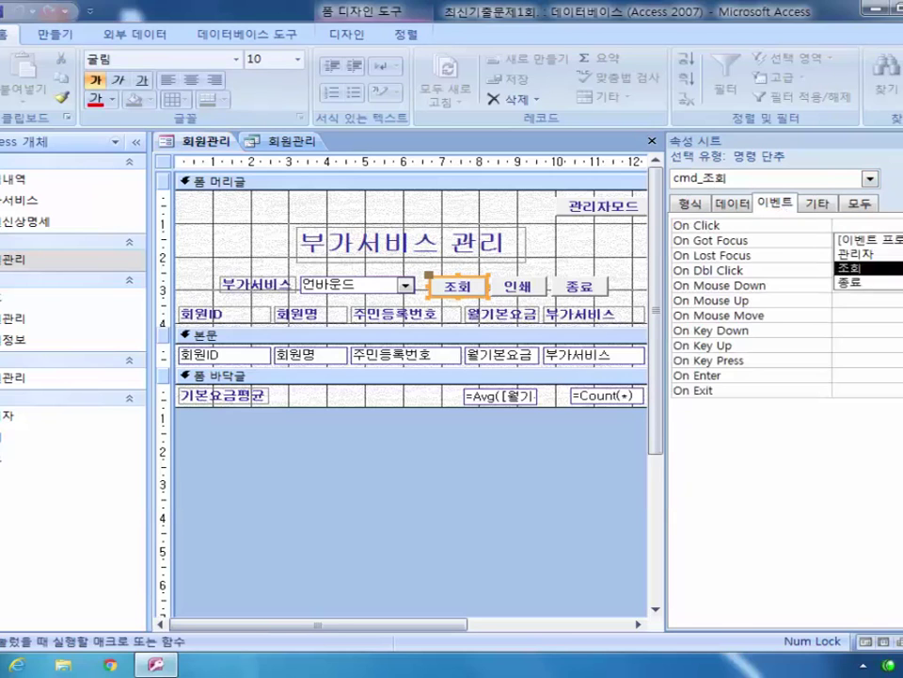
pyautogui.click(852, 267)
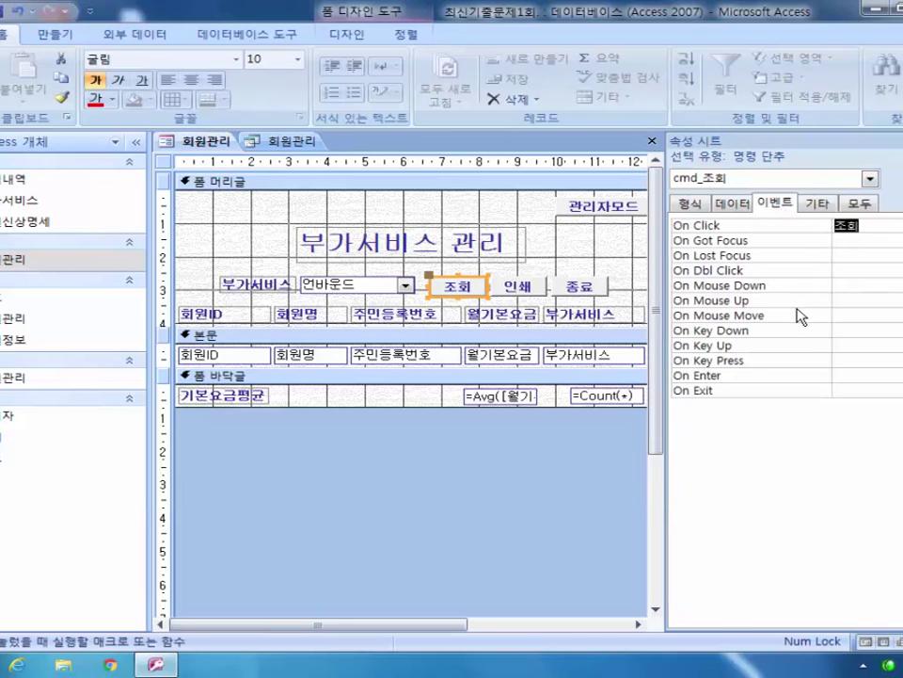
pyautogui.press('F5')
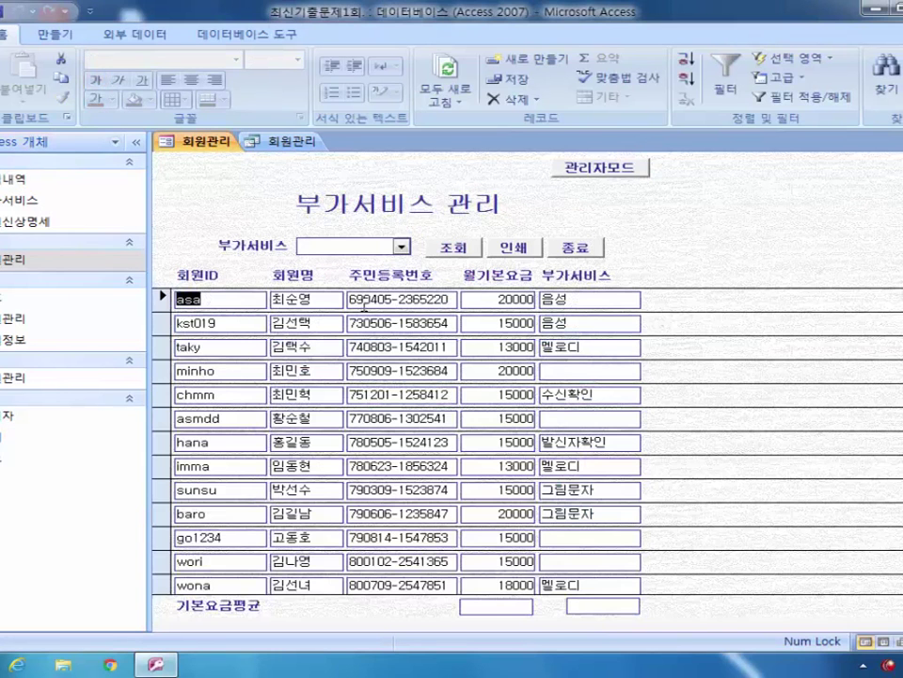
# Step: Filter the form to the 멜로디 service, showing three members averaging 14666.667
pyautogui.click(402, 245)
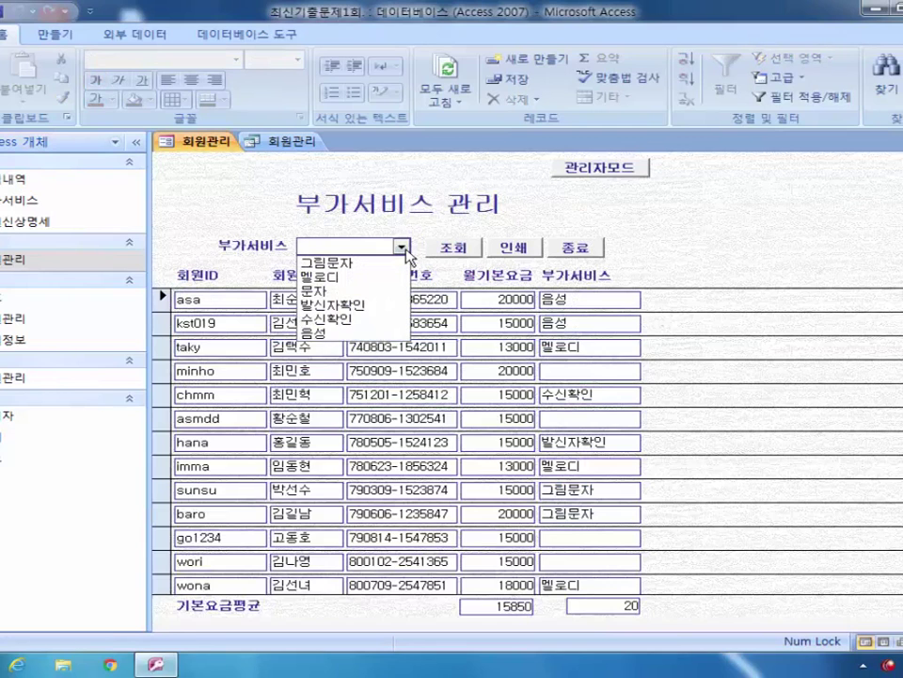
pyautogui.click(374, 279)
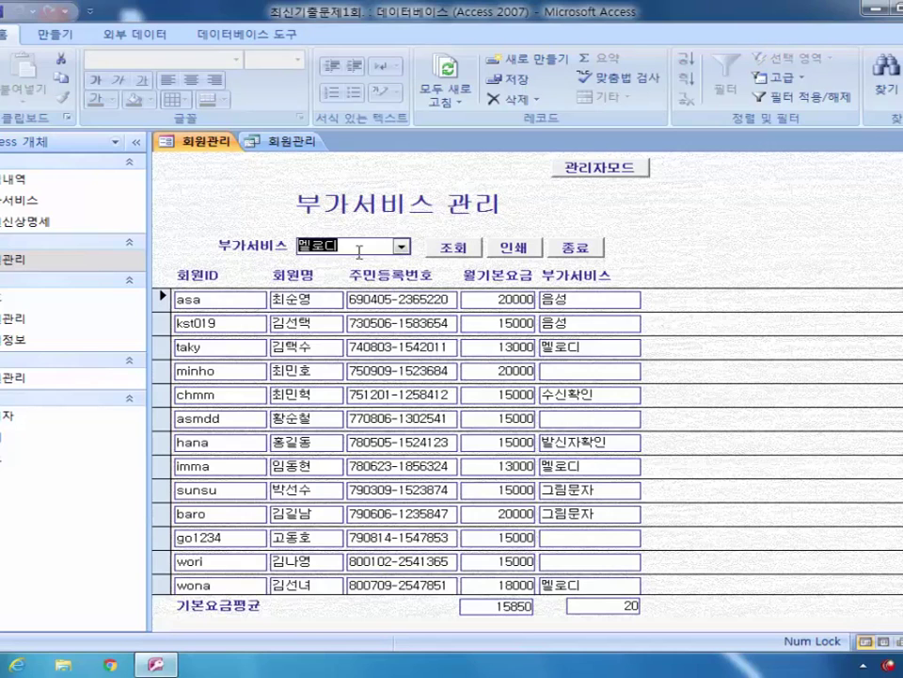
pyautogui.click(463, 254)
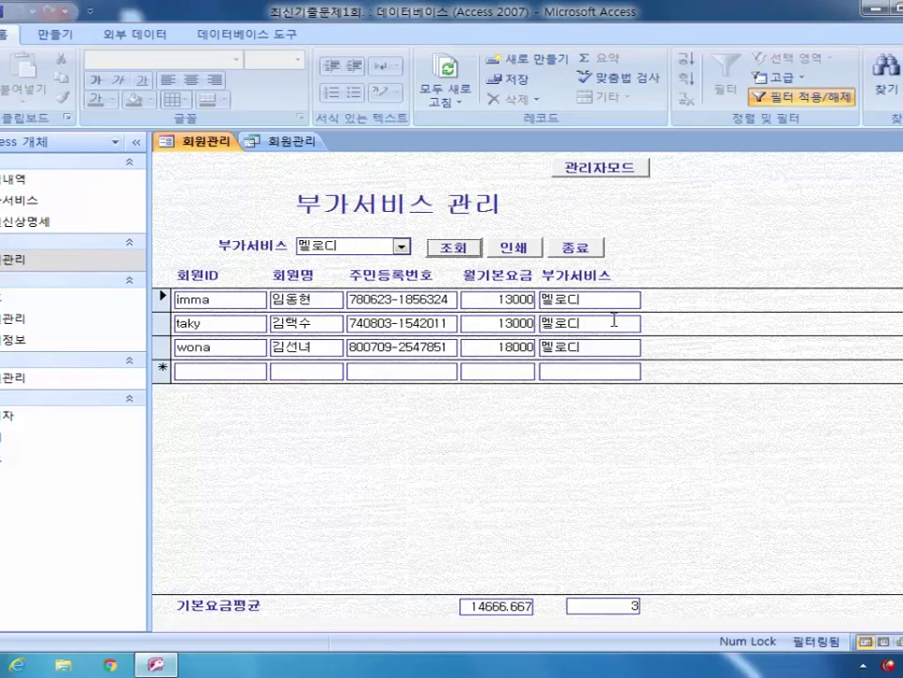
# Step: Close the 회원관리 form without saving, then close the 회원관리 table
pyautogui.click(894, 141)
pyautogui.click(465, 383)
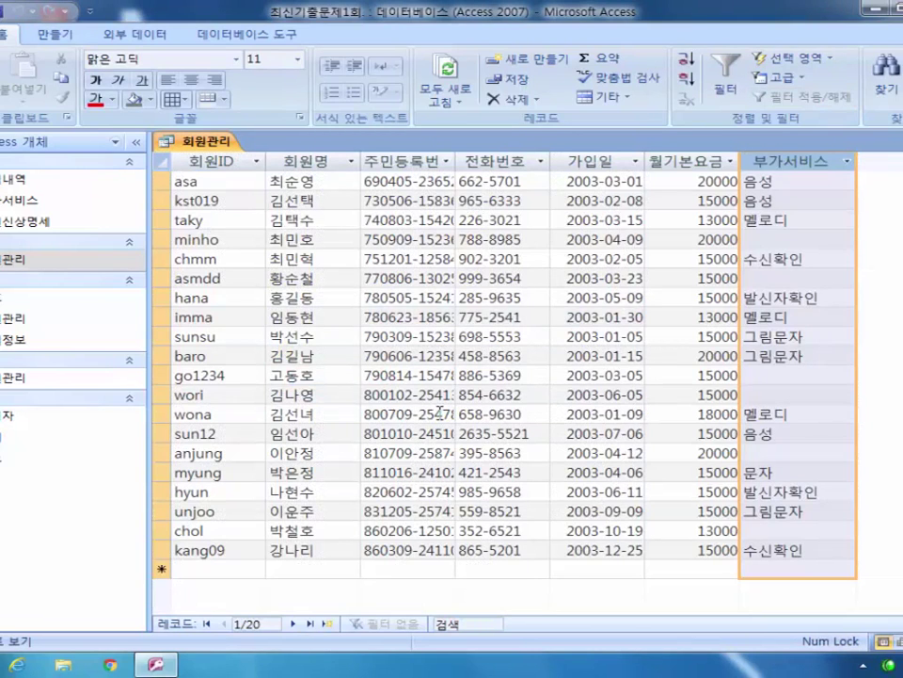
pyautogui.hotkey('ctrl', 'w')
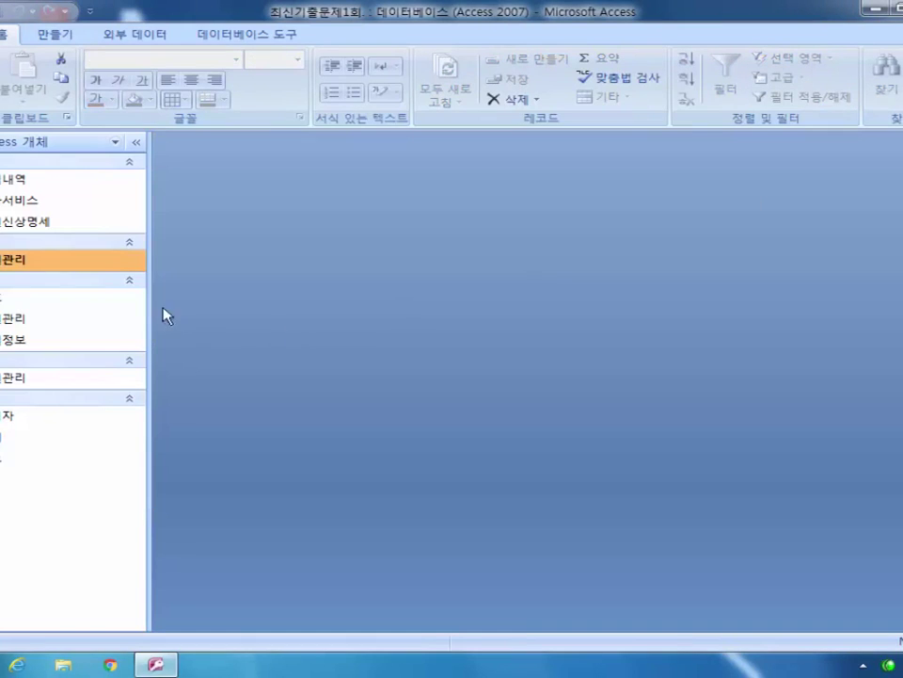
# Step: Open the 회원관리 form in design view, select its 인쇄 button, and create a new blank macro
pyautogui.rightClick(25, 318)
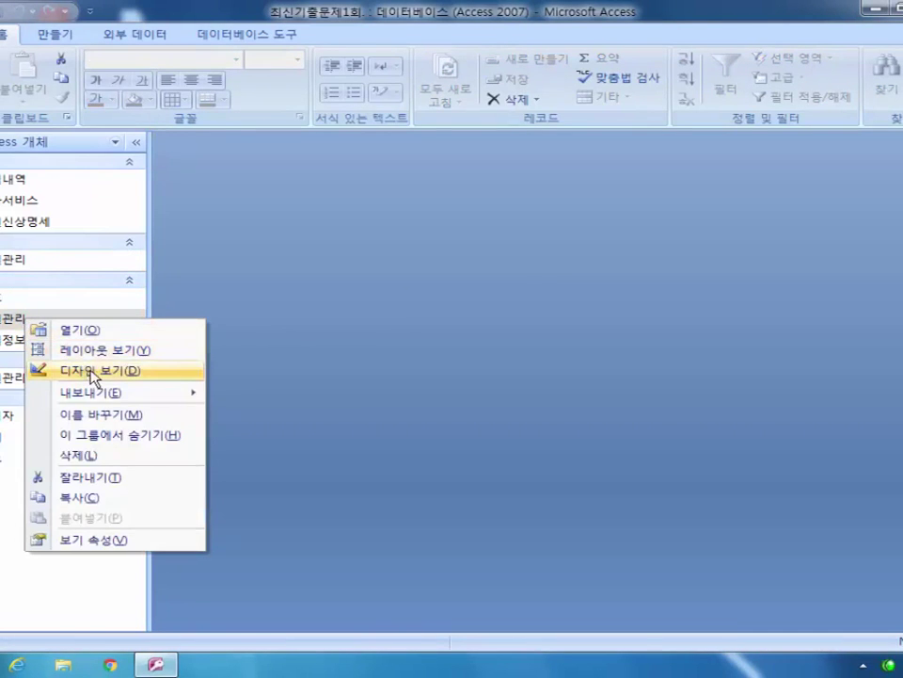
pyautogui.click(94, 371)
pyautogui.click(516, 285)
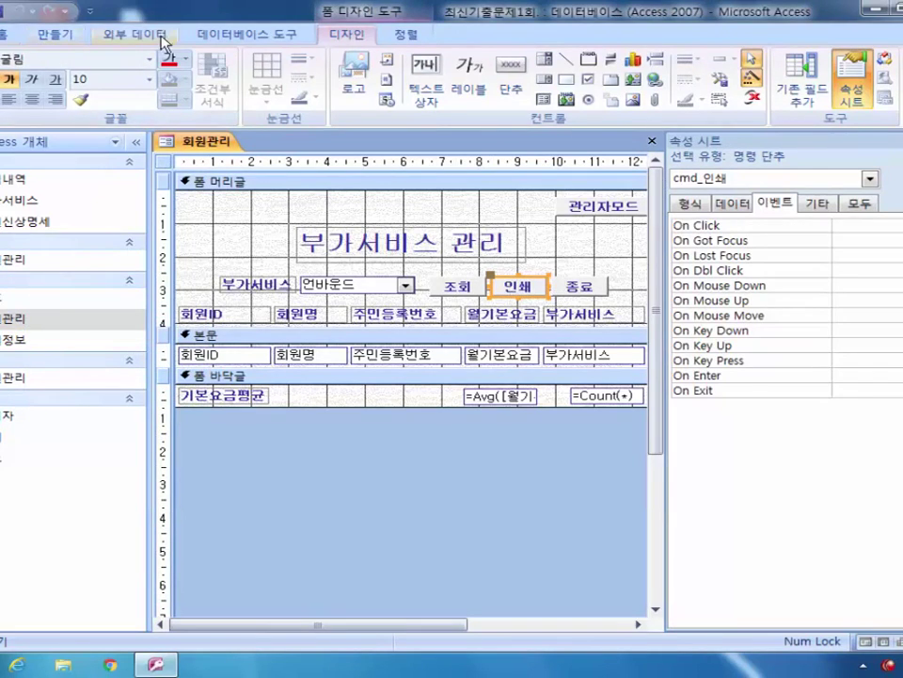
pyautogui.click(58, 34)
pyautogui.click(856, 80)
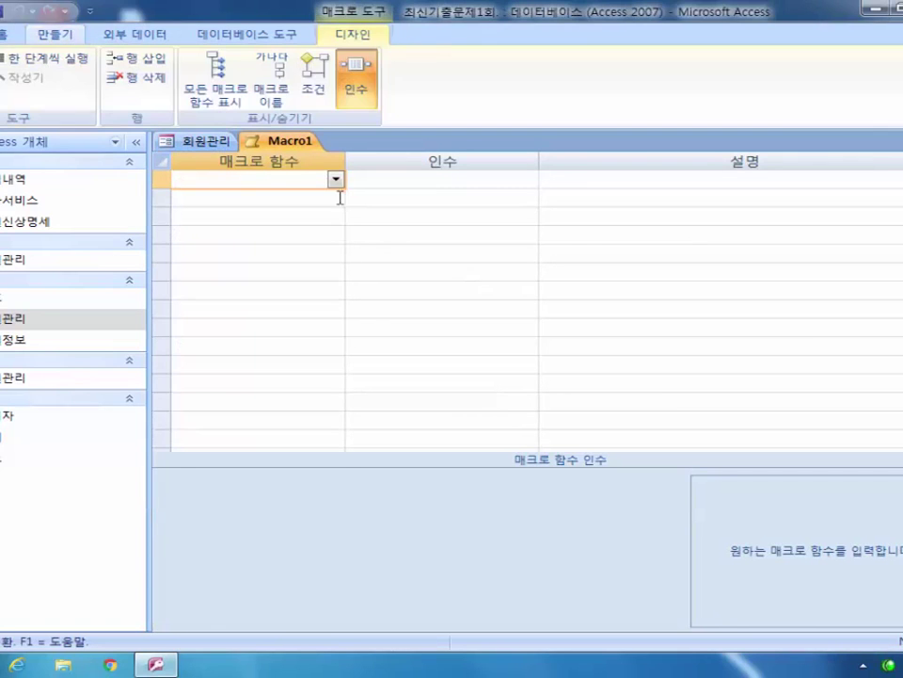
# Step: Add an OpenReport action that opens the 회원관리 report in 인쇄 미리 보기
pyautogui.click(335, 180)
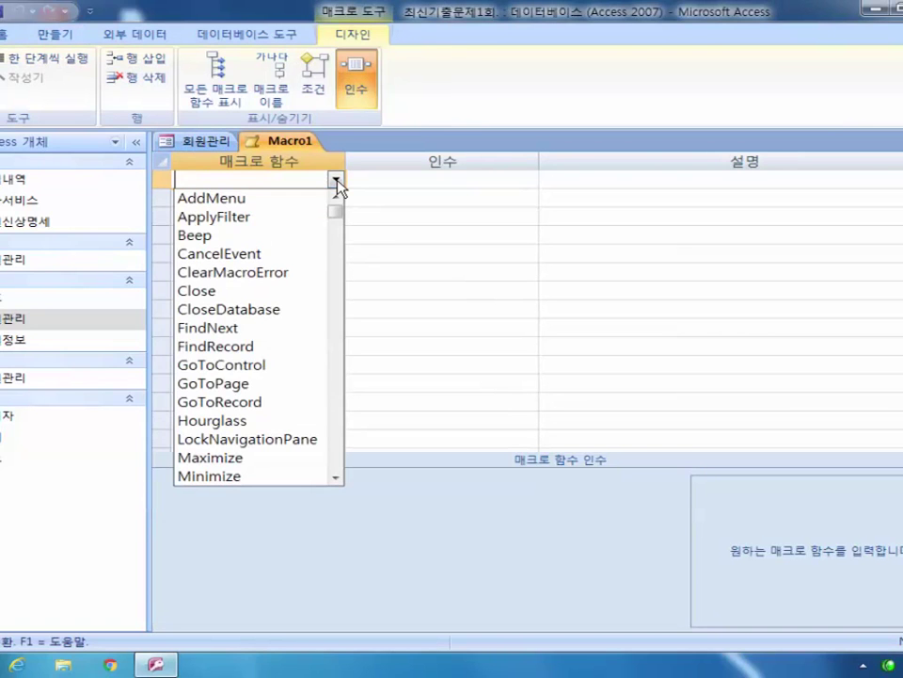
pyautogui.moveTo(337, 205); pyautogui.dragTo(347, 361)
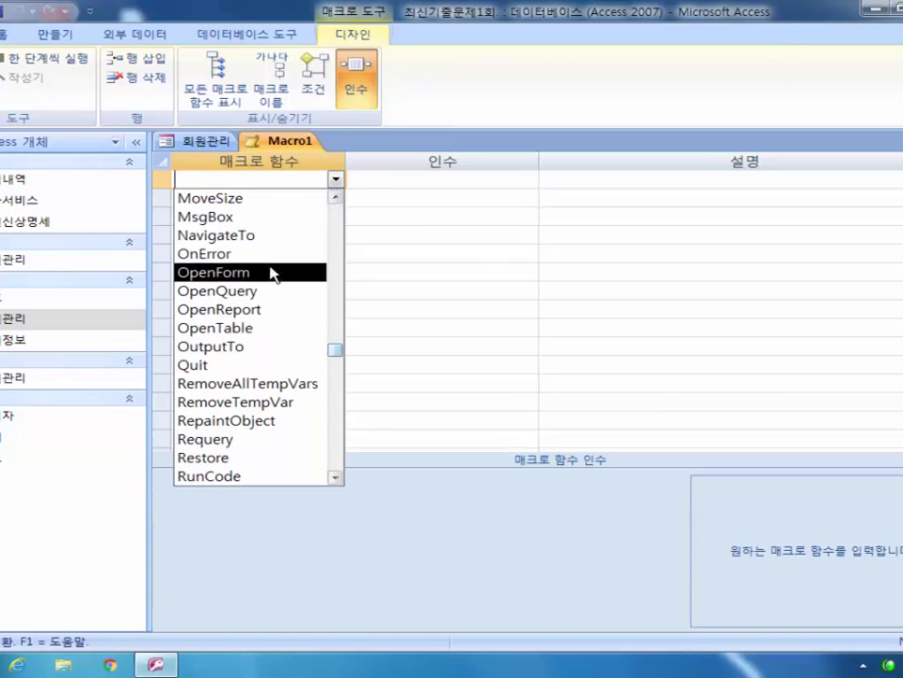
pyautogui.click(268, 308)
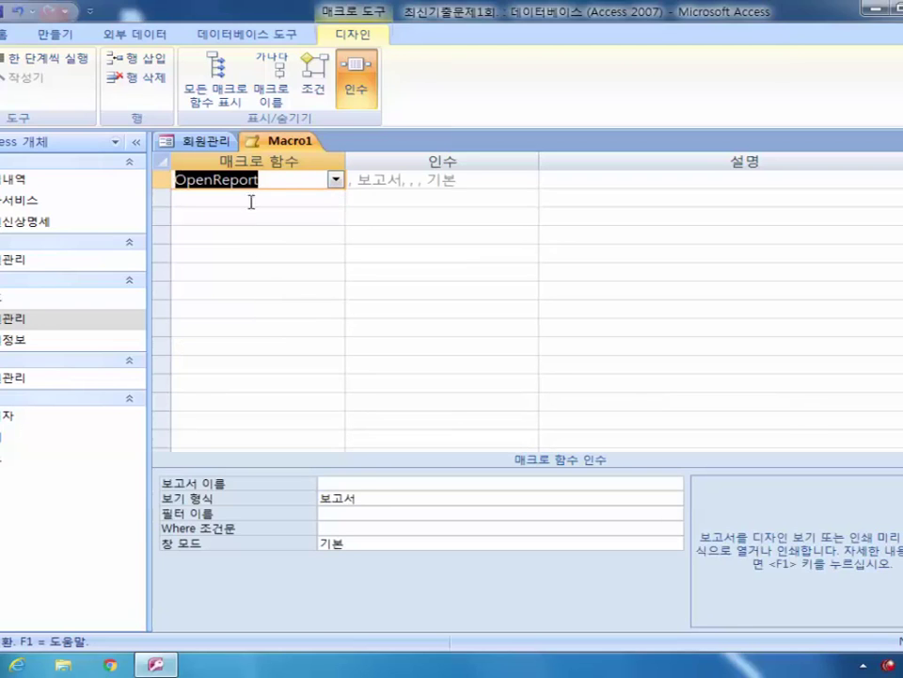
pyautogui.click(368, 487)
pyautogui.click(675, 484)
pyautogui.click(629, 505)
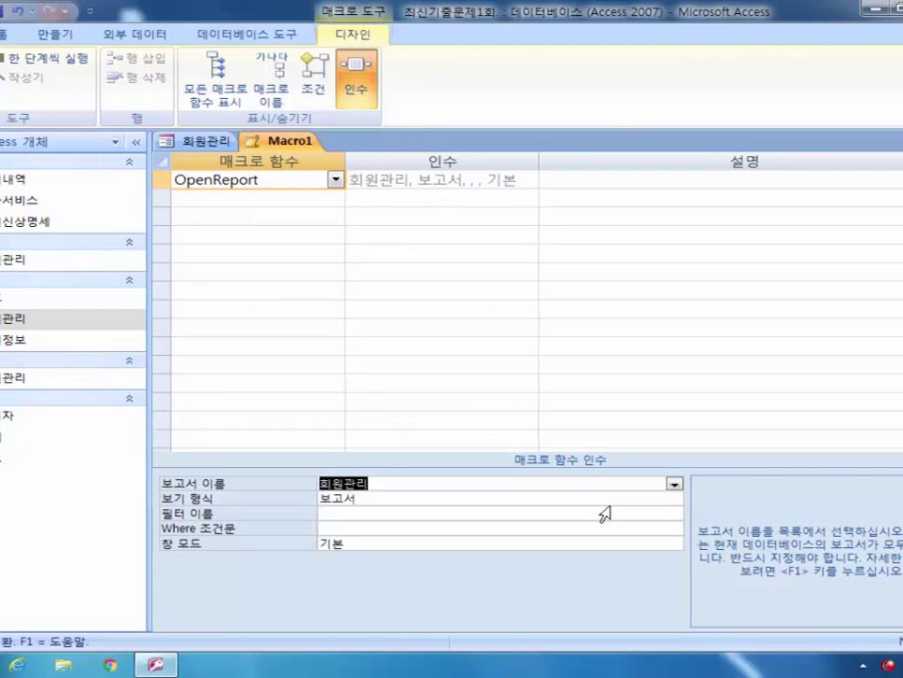
pyautogui.click(406, 497)
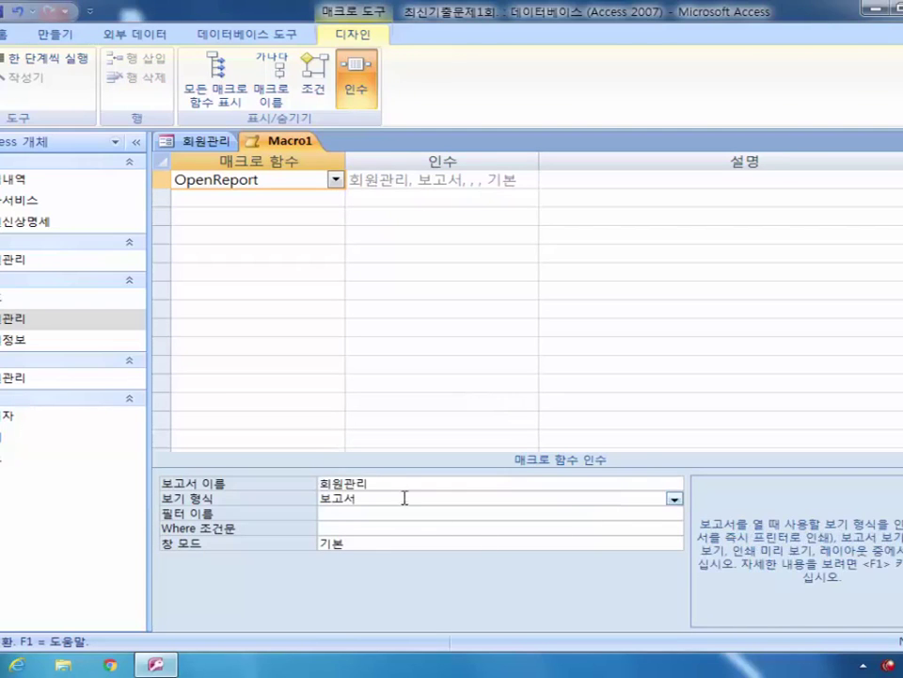
pyautogui.click(675, 498)
pyautogui.click(601, 540)
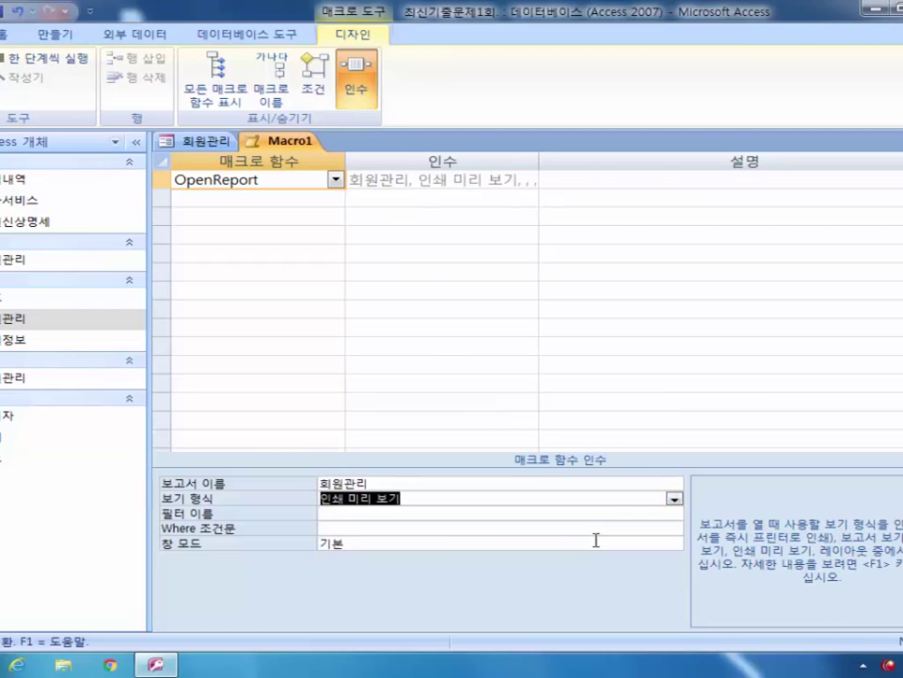
# Step: Begin the action's Where condition with [부가서비스] = in the Expression Builder
pyautogui.click(353, 527)
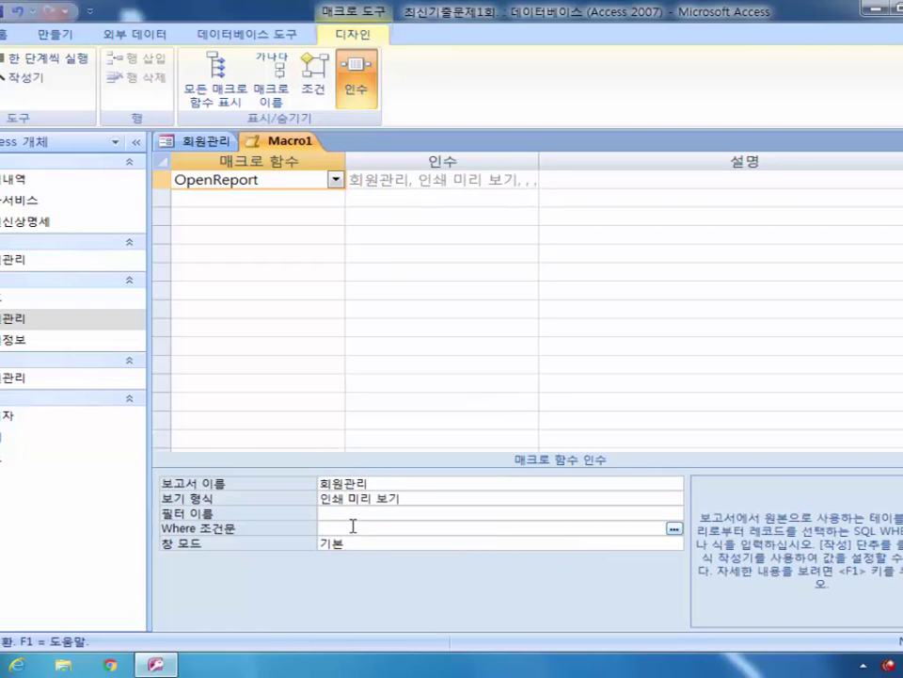
pyautogui.write('[회')
pyautogui.write('부가세')
pyautogui.write('비스] =')
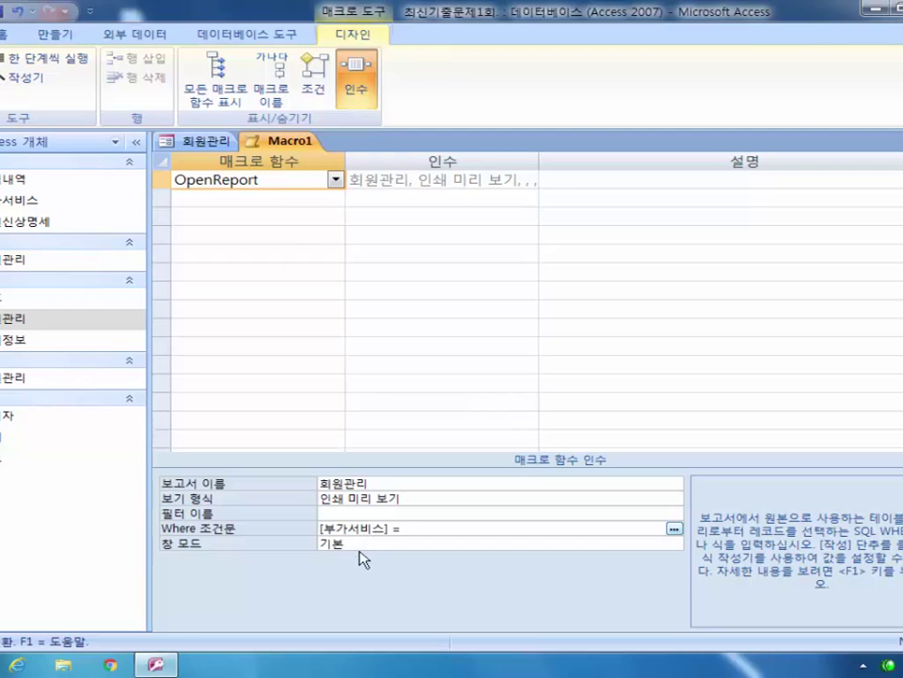
pyautogui.click(674, 529)
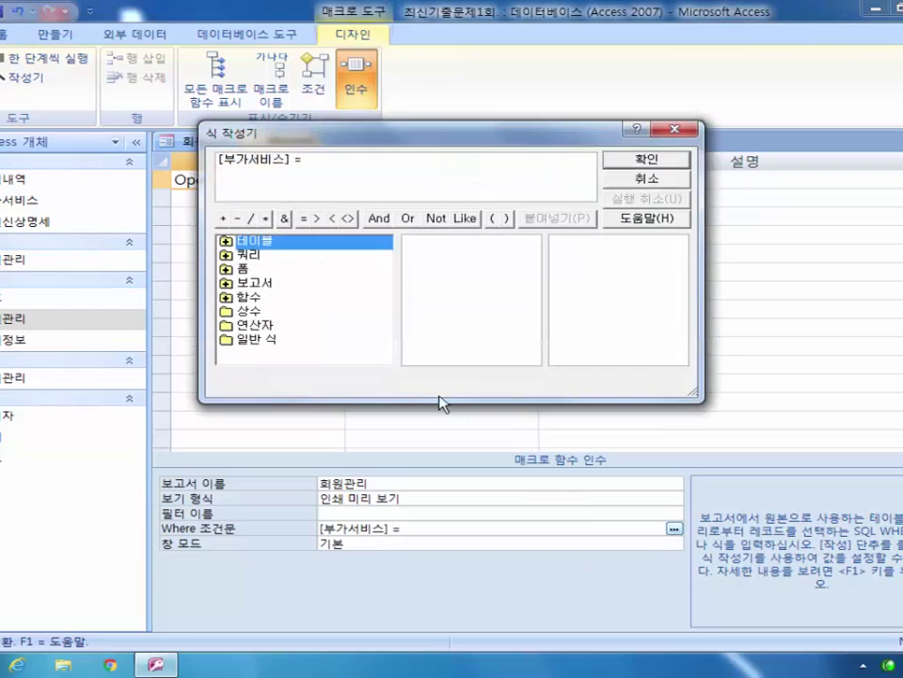
# Step: Insert the 회원관리 form's cmd_부가서비스 control after [부가서비스] = and accept the expression
pyautogui.click(227, 269)
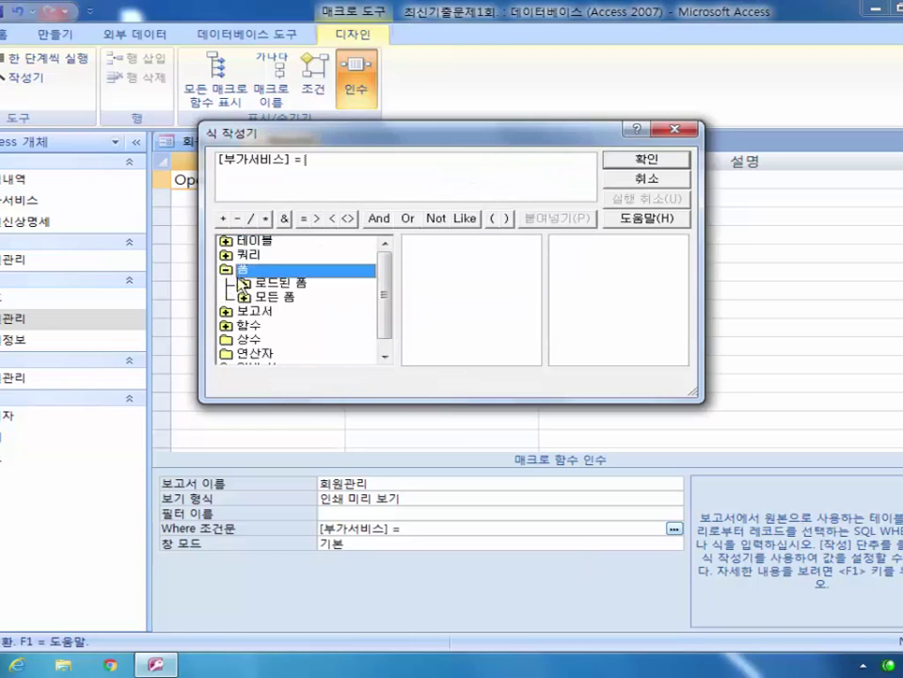
pyautogui.click(266, 299)
pyautogui.click(245, 297)
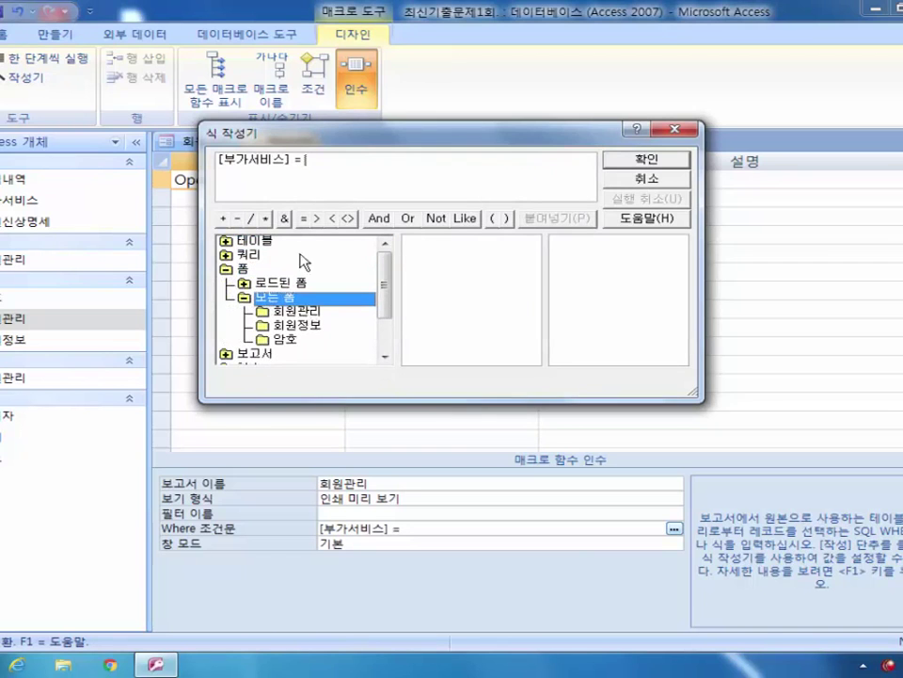
pyautogui.moveTo(282, 143); pyautogui.dragTo(299, 235)
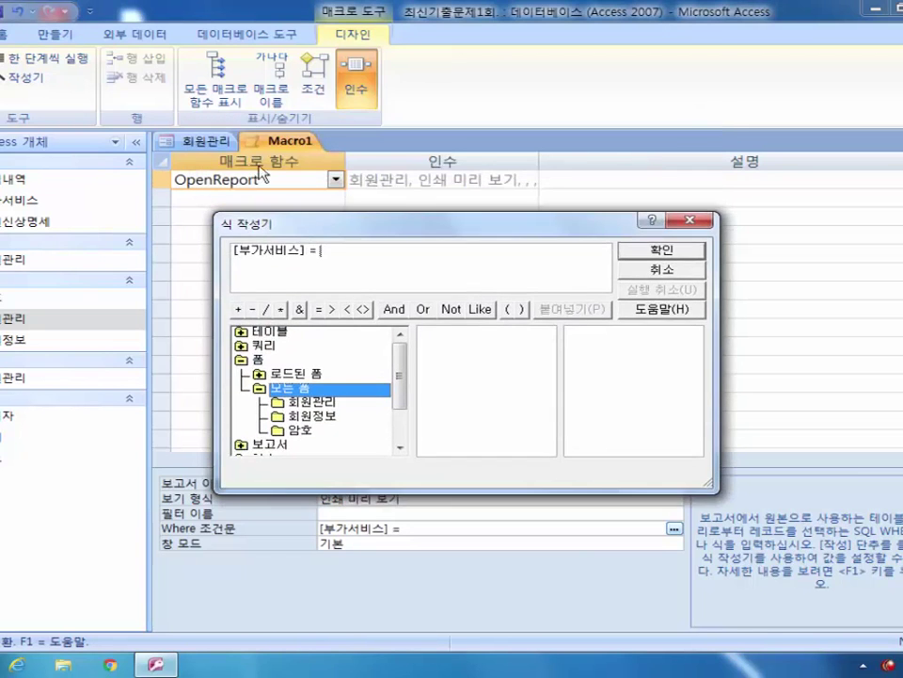
pyautogui.click(317, 403)
pyautogui.moveTo(548, 354); pyautogui.dragTo(553, 391)
pyautogui.click(454, 369)
pyautogui.doubleClick(454, 369)
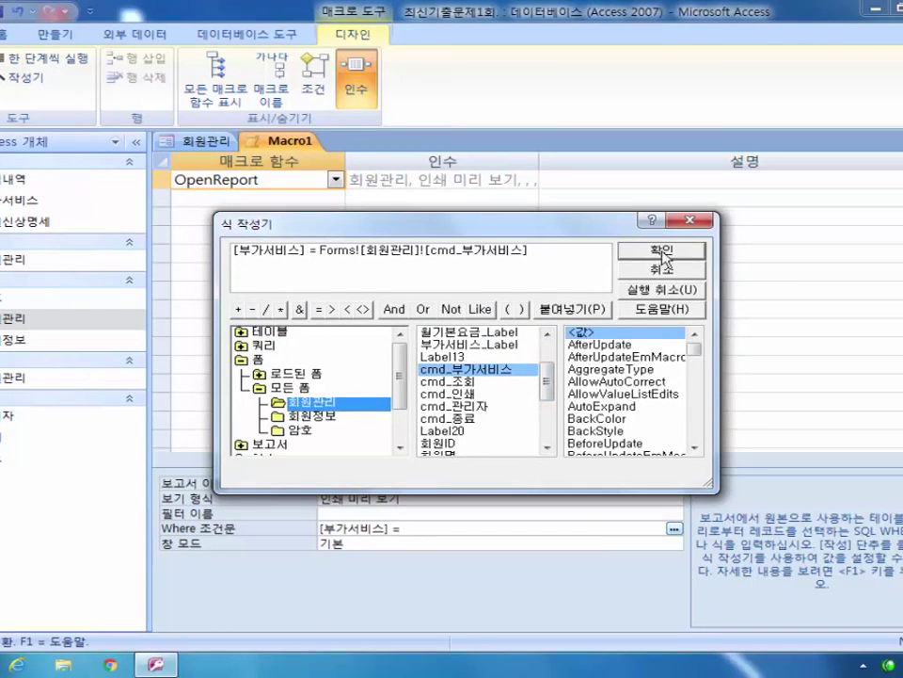
pyautogui.click(663, 250)
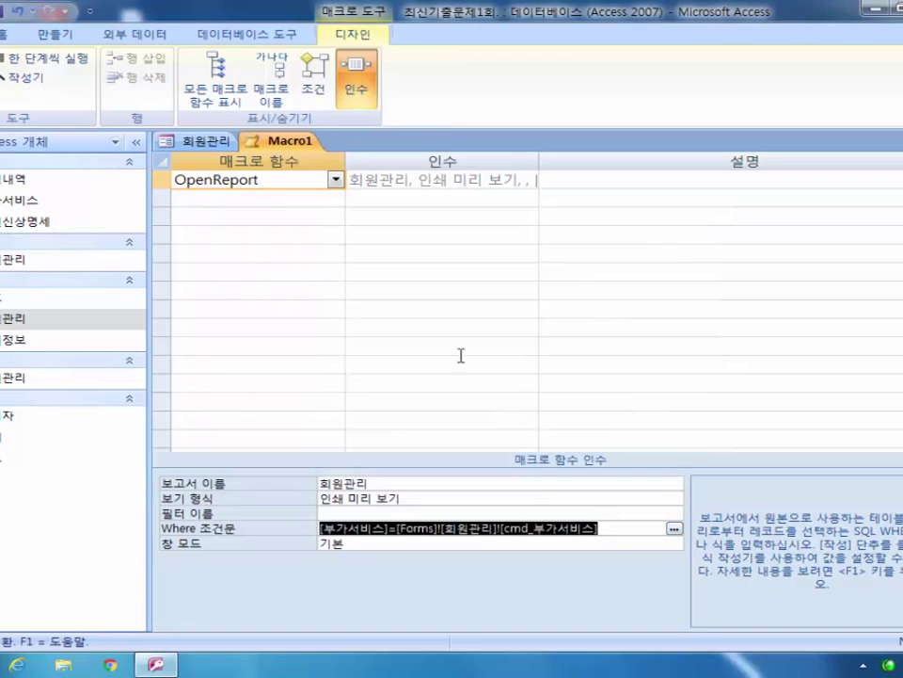
# Step: Close Macro1 and save it under the name 인쇄
pyautogui.click(894, 141)
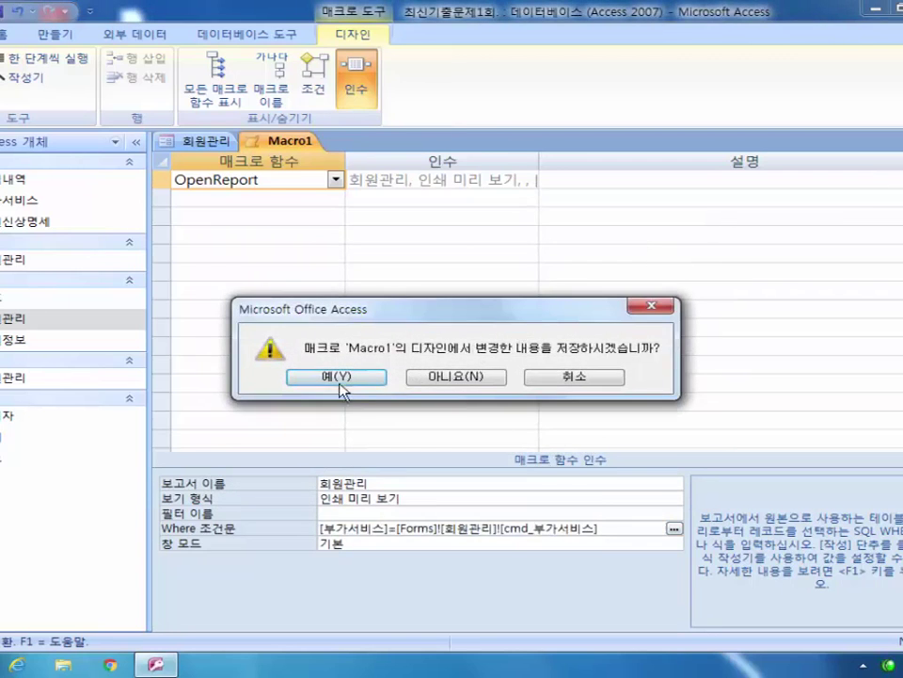
pyautogui.click(341, 377)
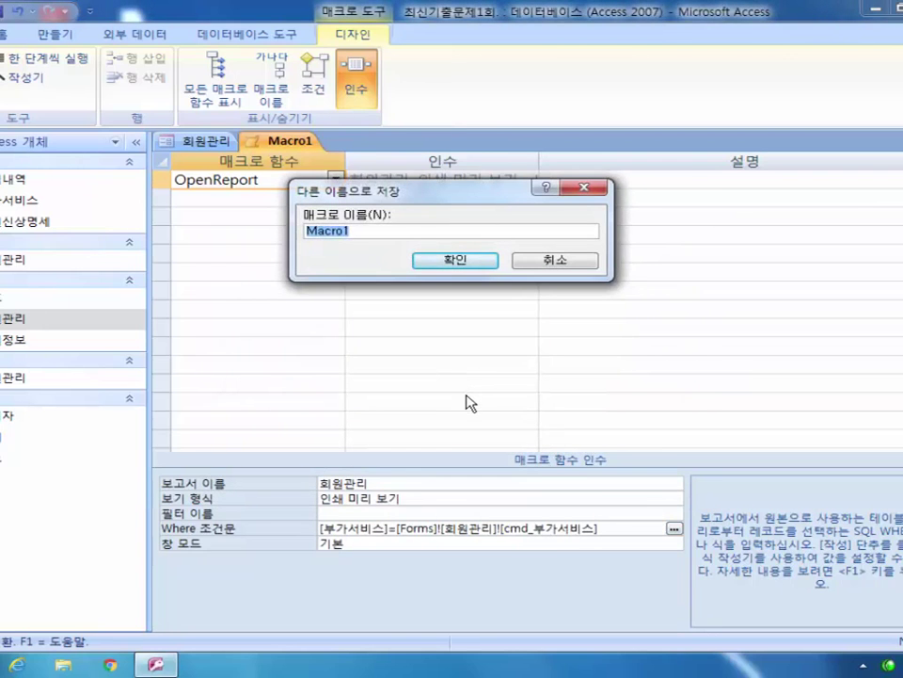
pyautogui.write('ㅇ')
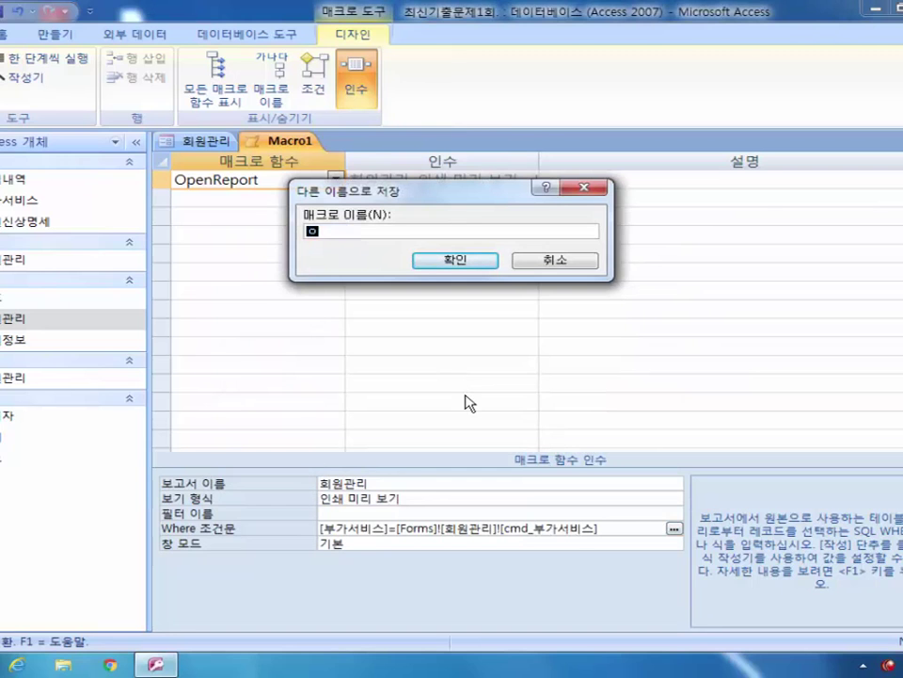
pyautogui.write('쇄')
pyautogui.press('Return')
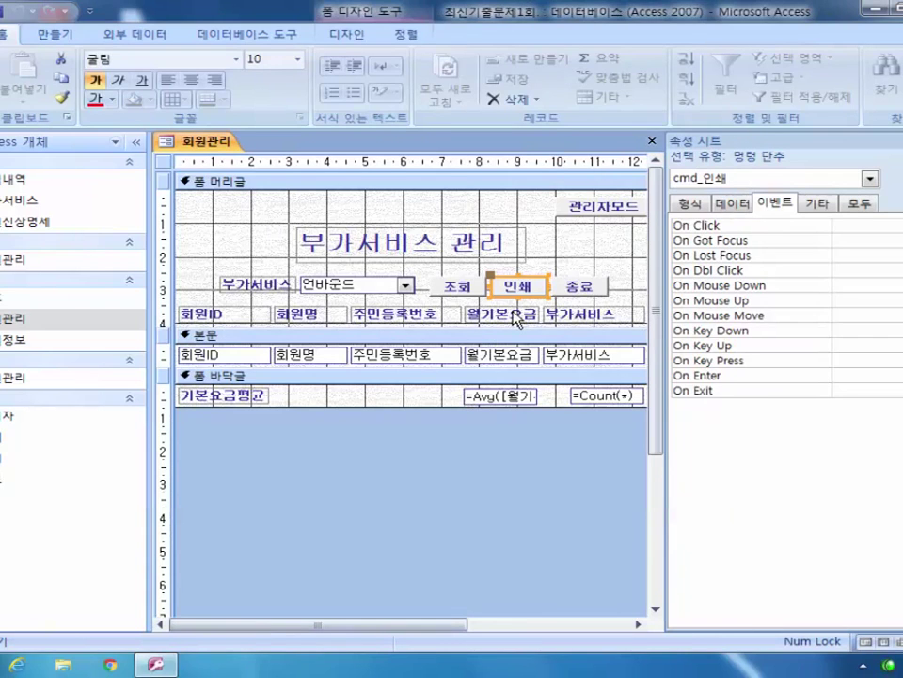
# Step: Set the 인쇄 button's On Click event to the 인쇄 macro and switch to form view
pyautogui.click(893, 225)
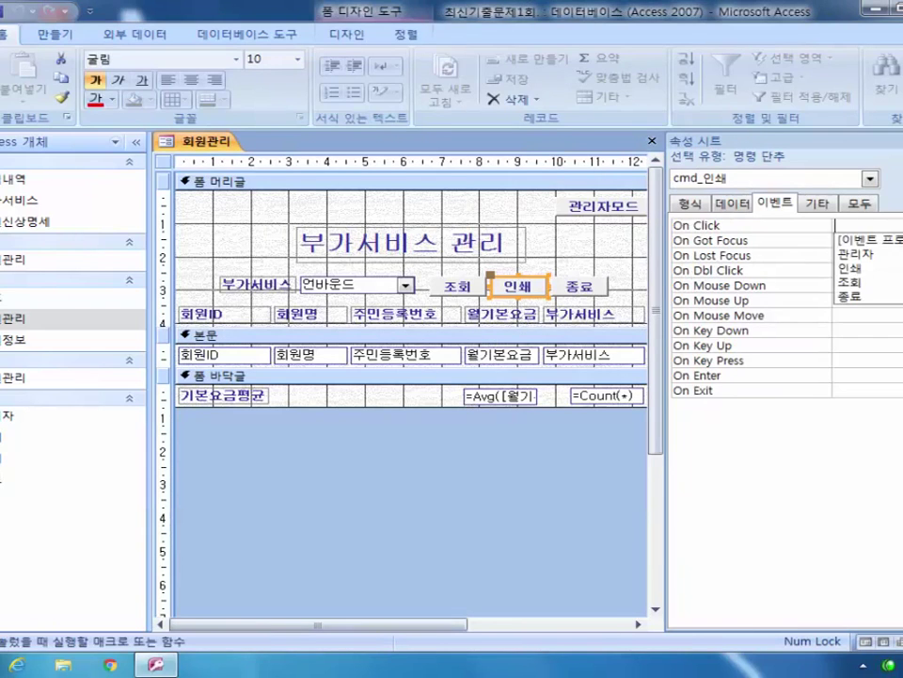
pyautogui.click(885, 267)
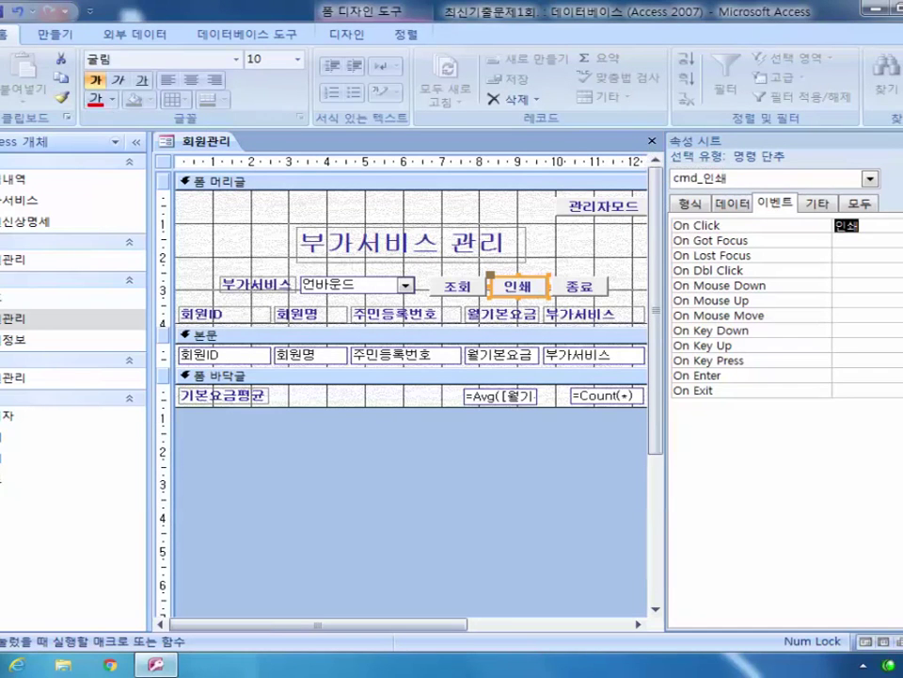
pyautogui.press('F5')
pyautogui.click(403, 246)
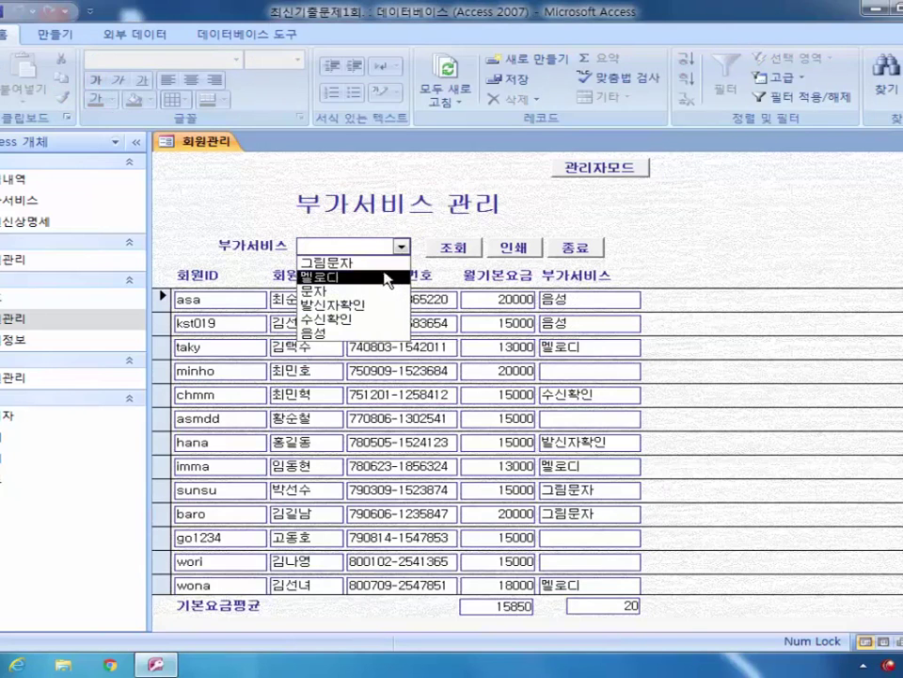
# Step: Preview the report for 멜로디 via the 인쇄 button, then close and save the form
pyautogui.click(380, 278)
pyautogui.click(516, 248)
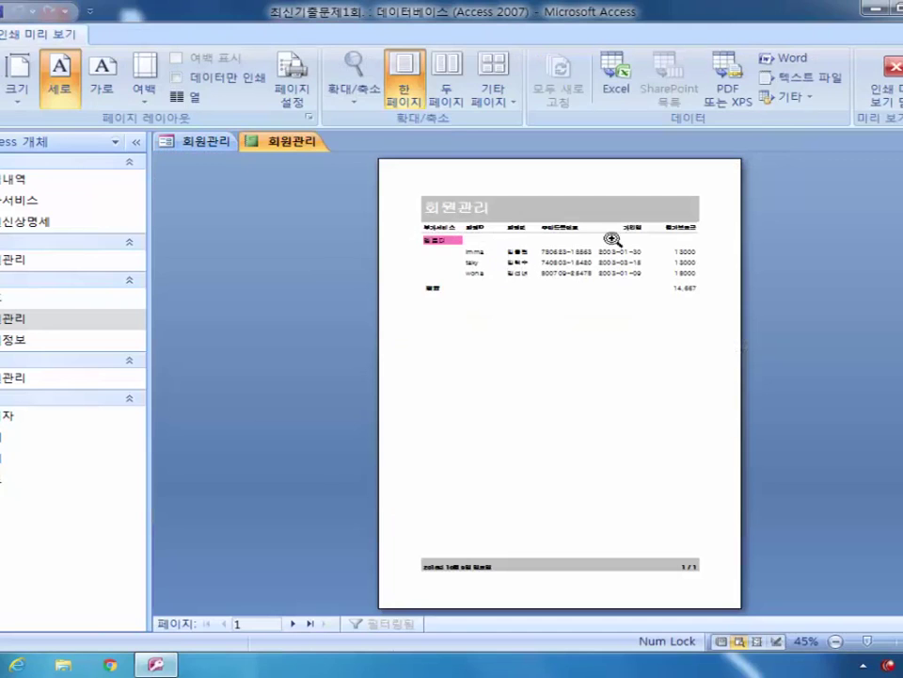
pyautogui.click(442, 260)
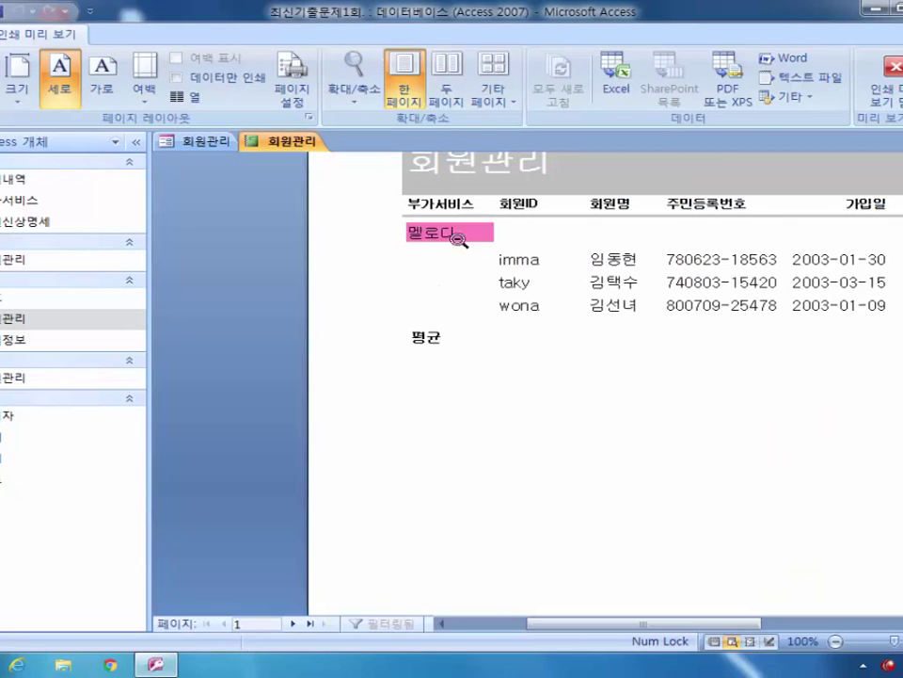
pyautogui.click(890, 76)
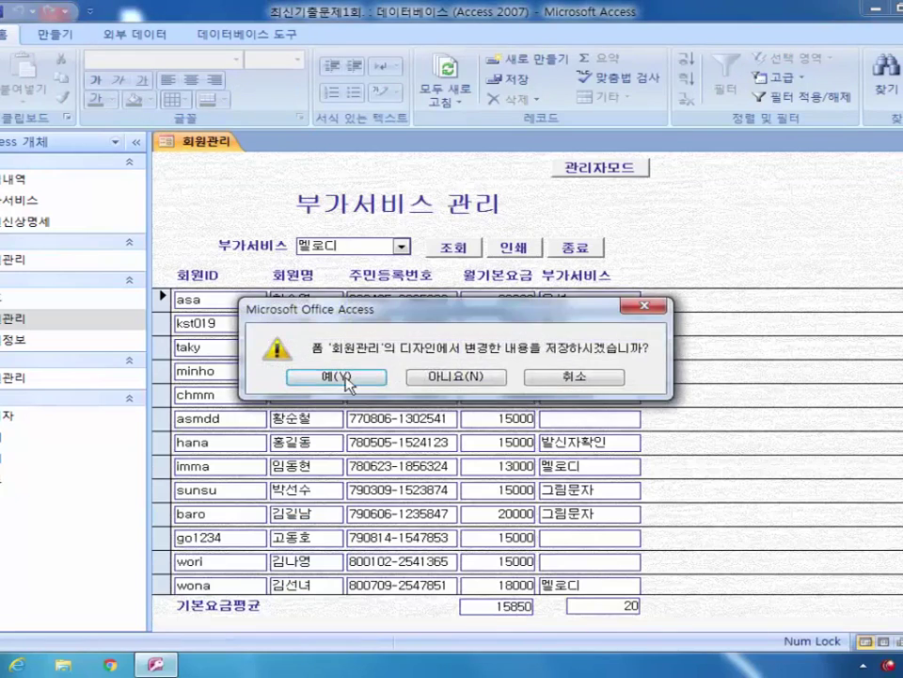
pyautogui.click(452, 370)
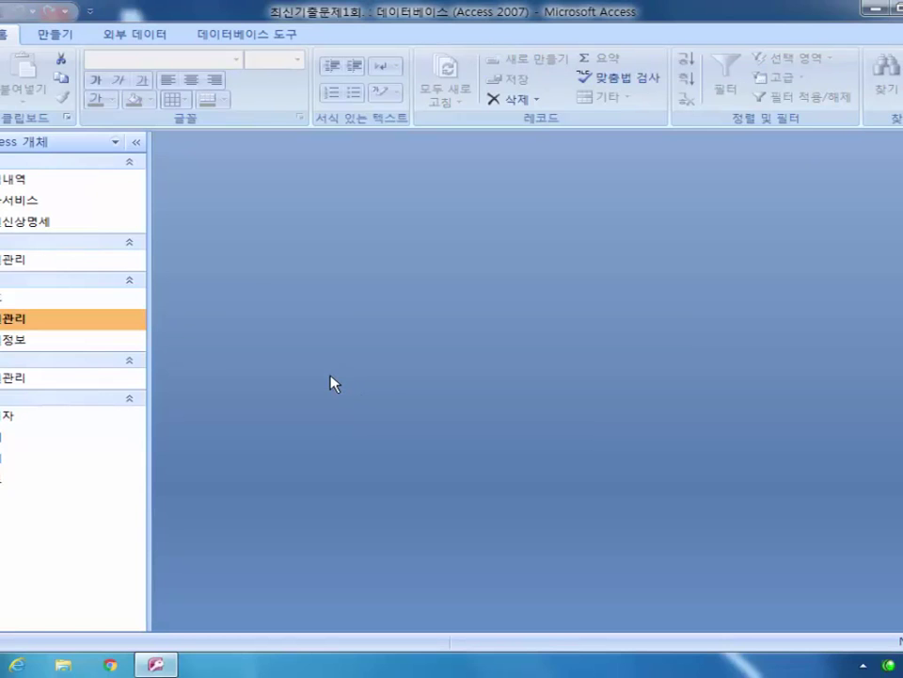
# Step: Open the 암호 form in design view and select its 확인 button
pyautogui.rightClick(16, 298)
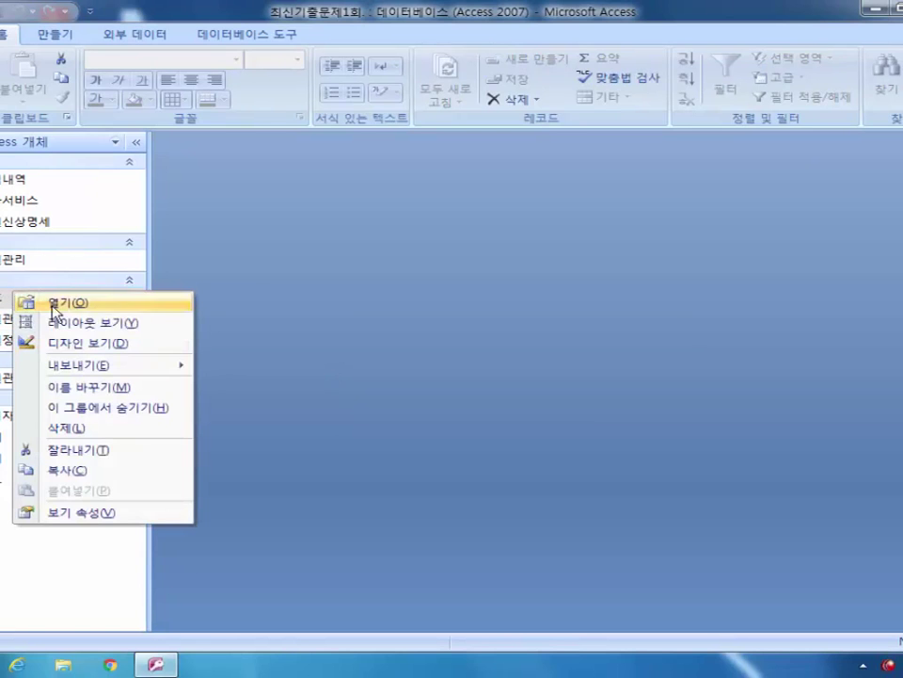
pyautogui.click(96, 345)
pyautogui.click(460, 258)
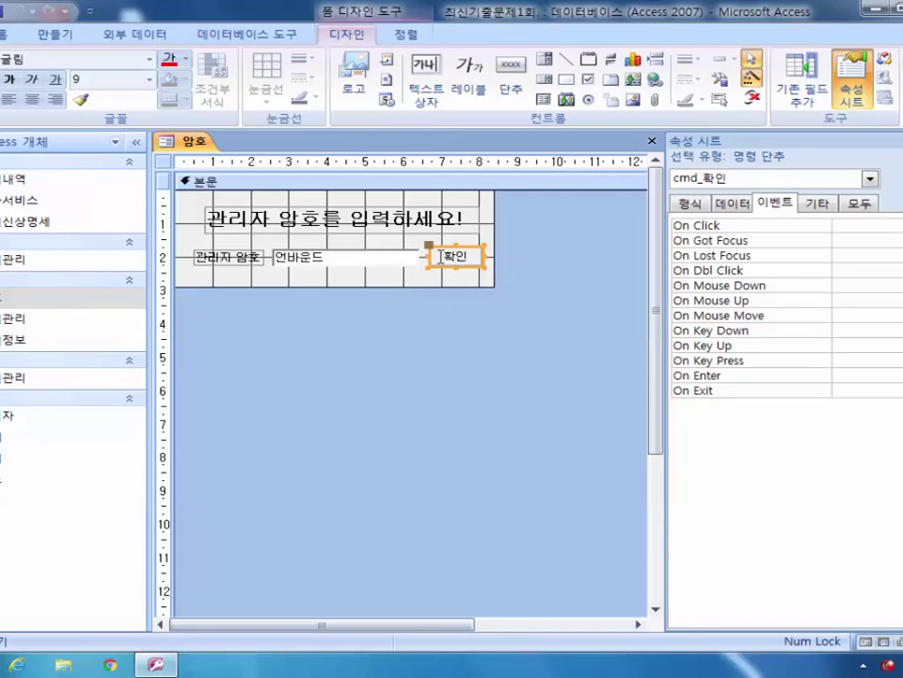
# Step: Set the 확인 button's On Click to [이벤트 프로시저] and open its Click code
pyautogui.click(835, 225)
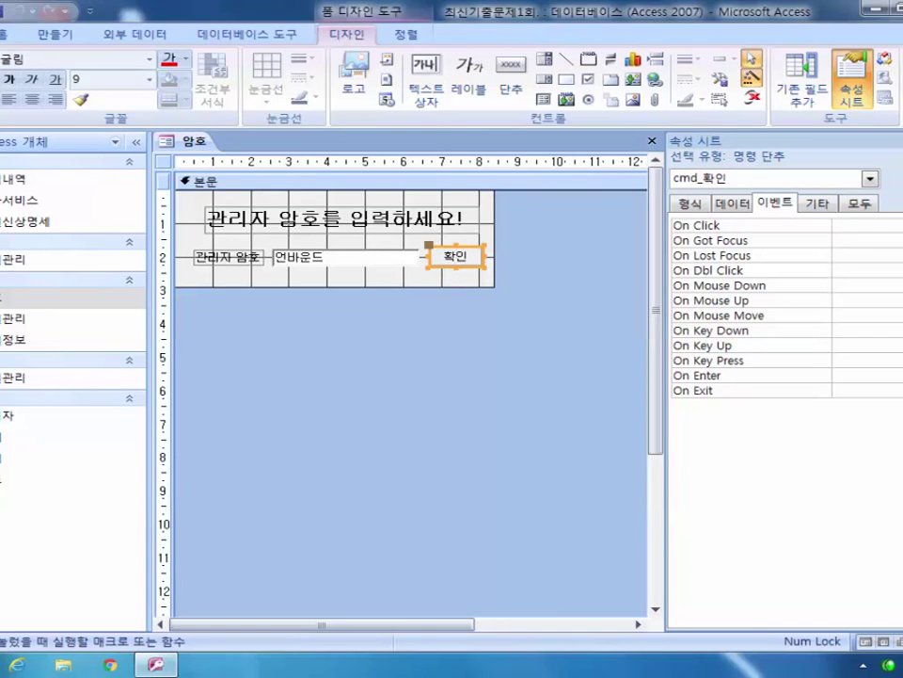
pyautogui.hotkey('alt', 'Down')
pyautogui.press('Down')
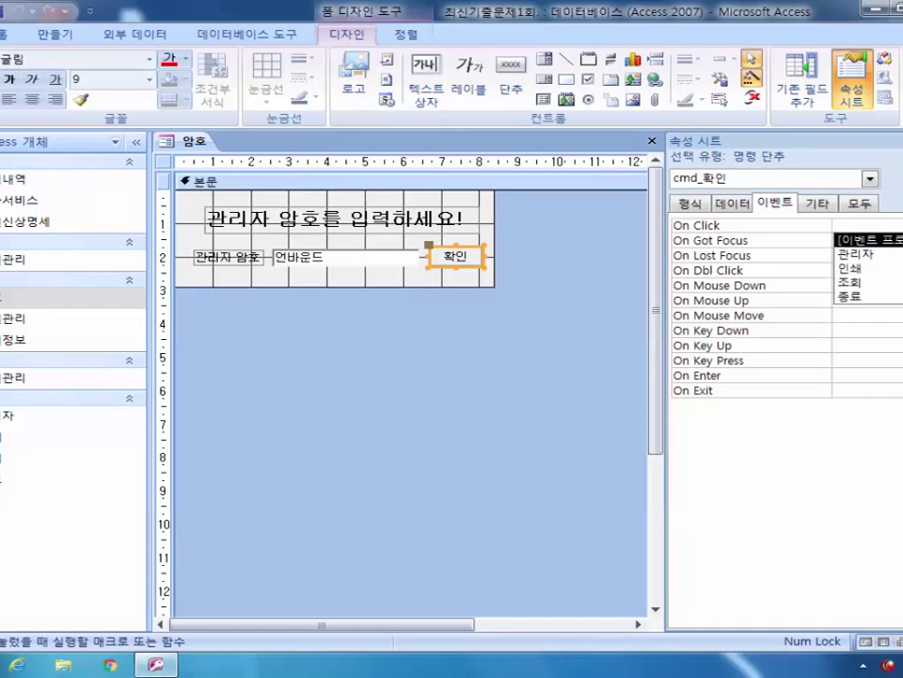
pyautogui.press('Return')
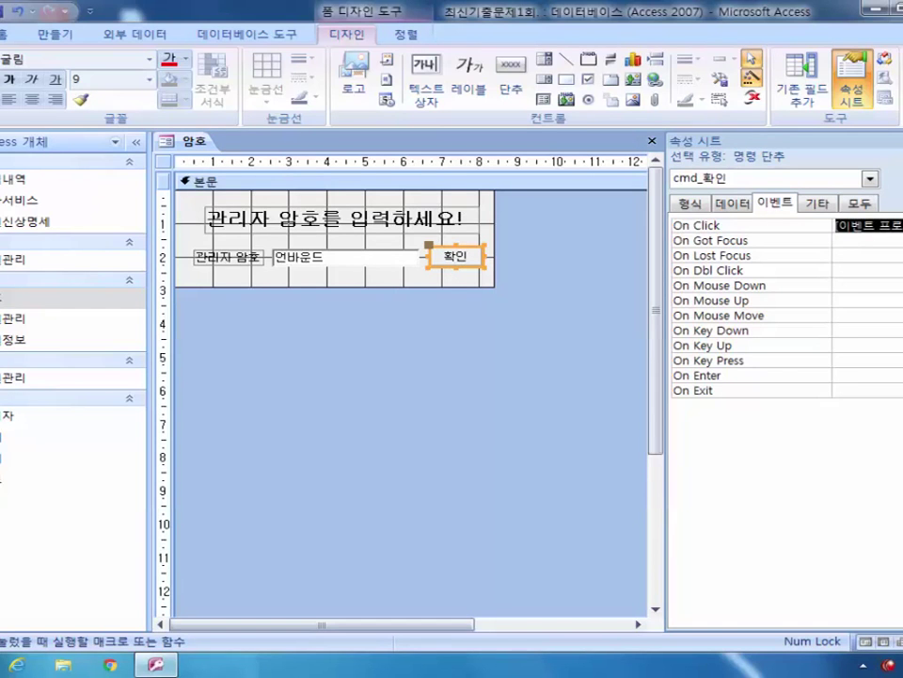
pyautogui.hotkey('ctrl', 'F2')
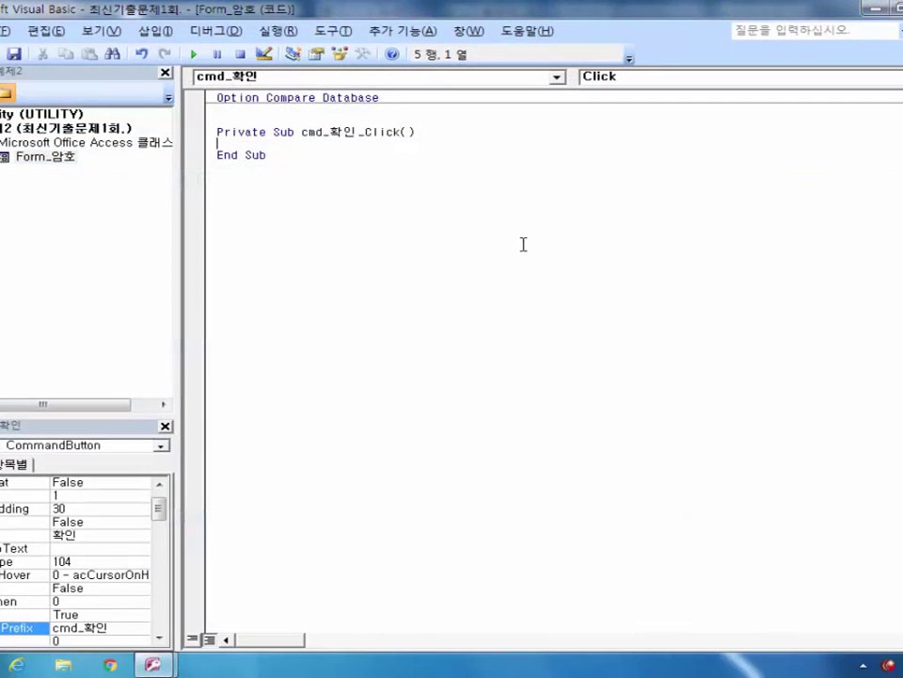
# Step: In cmd_확인_Click, write an If line testing Me.txt_암호 against the password string, ending with Then
pyautogui.press('Return')
pyautogui.press('Return')
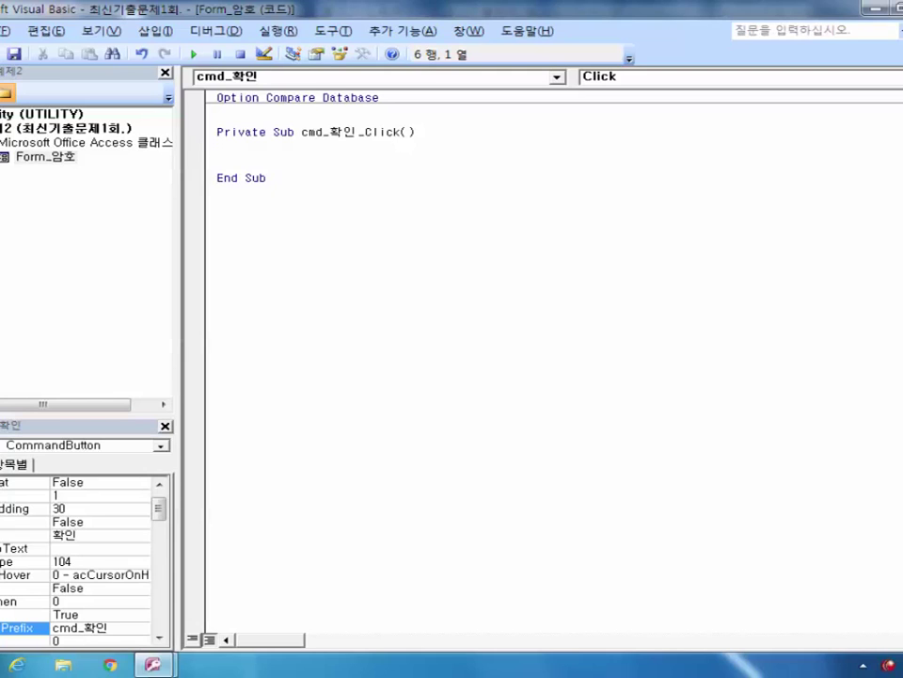
pyautogui.write('if')
pyautogui.write('ㅡㄷ')
pyautogui.press('BackSpace')
pyautogui.press('BackSpace')
pyautogui.press('Hangul')
pyautogui.write('me.')
pyautogui.write('ㅅㄷ')
pyautogui.press('BackSpace')
pyautogui.press('BackSpace')
pyautogui.press('Hangul')
pyautogui.write('txt_')
pyautogui.press('Hangul')
pyautogui.write('암호')
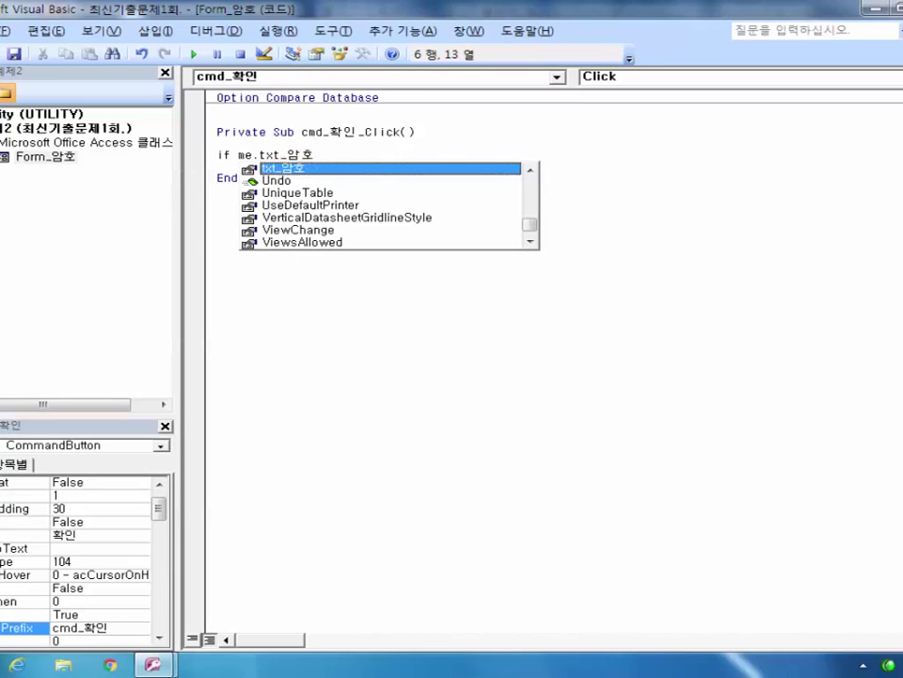
pyautogui.write(' =')
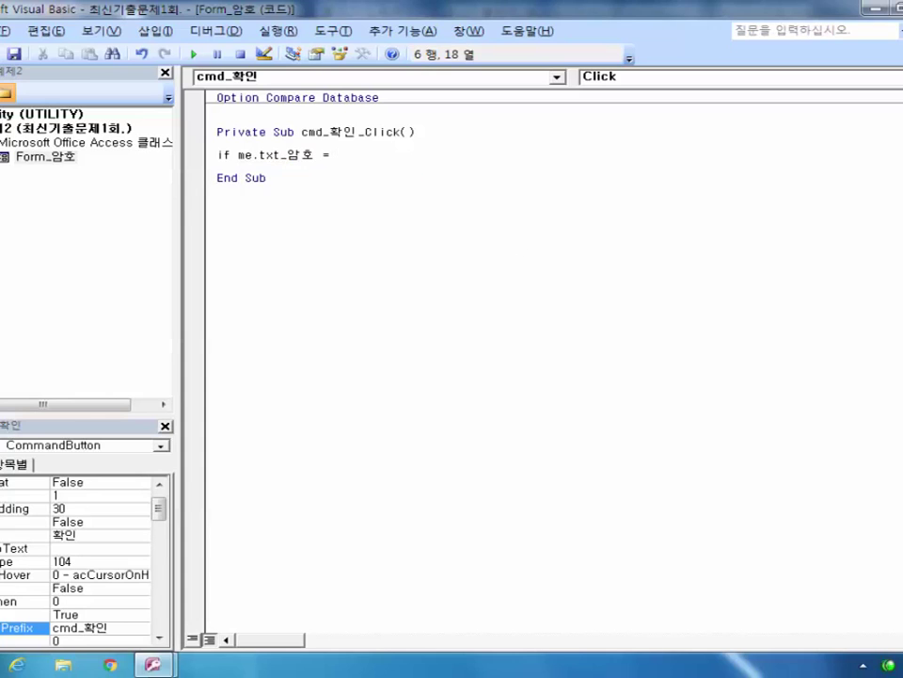
pyautogui.write(' "1234"')
pyautogui.write(' 소')
pyautogui.press('BackSpace')
pyautogui.press('BackSpace')
pyautogui.press('Hangul')
pyautogui.write('then')
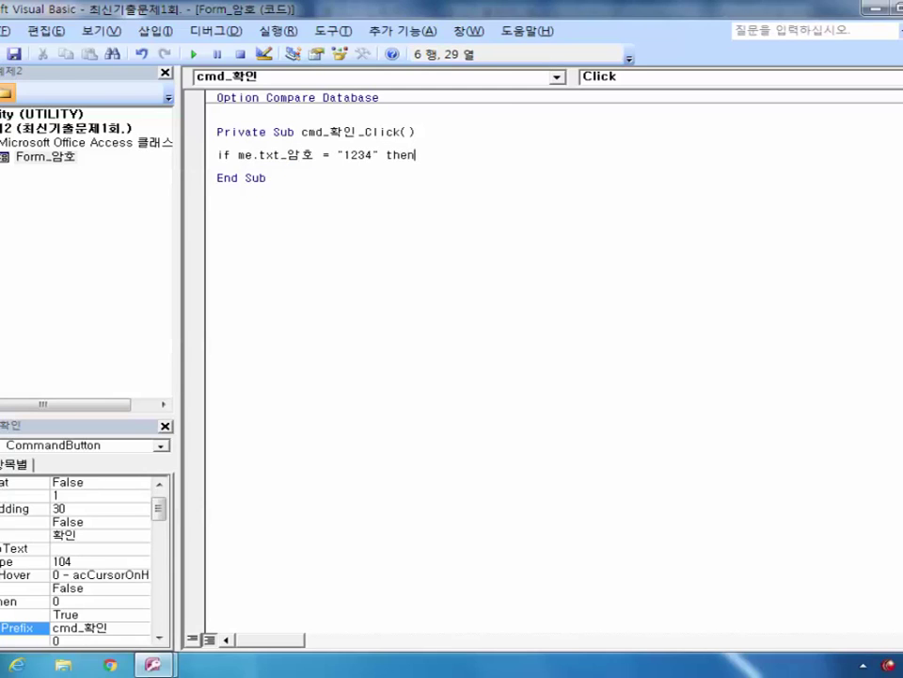
# Step: Add DoCmd.OpenForm "회원정보", acNormal as the correct-password branch
pyautogui.press('Return')
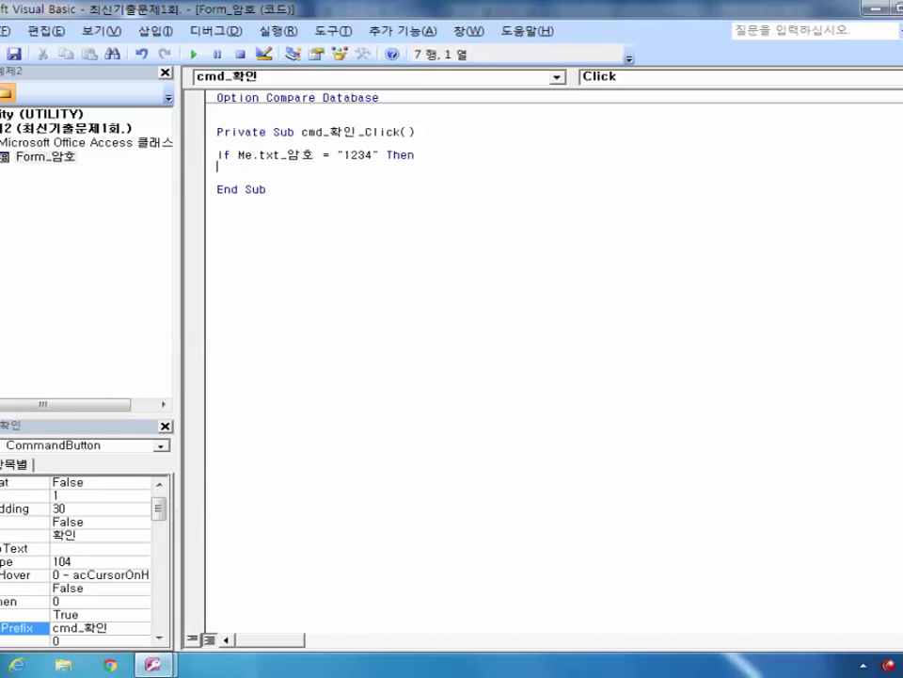
pyautogui.press('Tab')
pyautogui.write('docmd')
pyautogui.press('BackSpace')
pyautogui.press('BackSpace')
pyautogui.write('md')
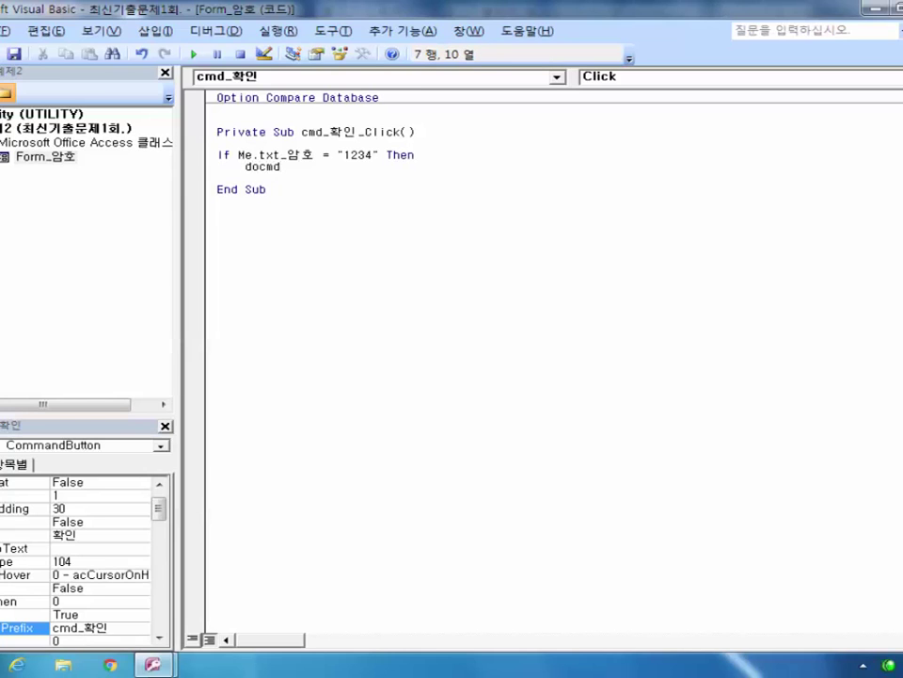
pyautogui.write('.')
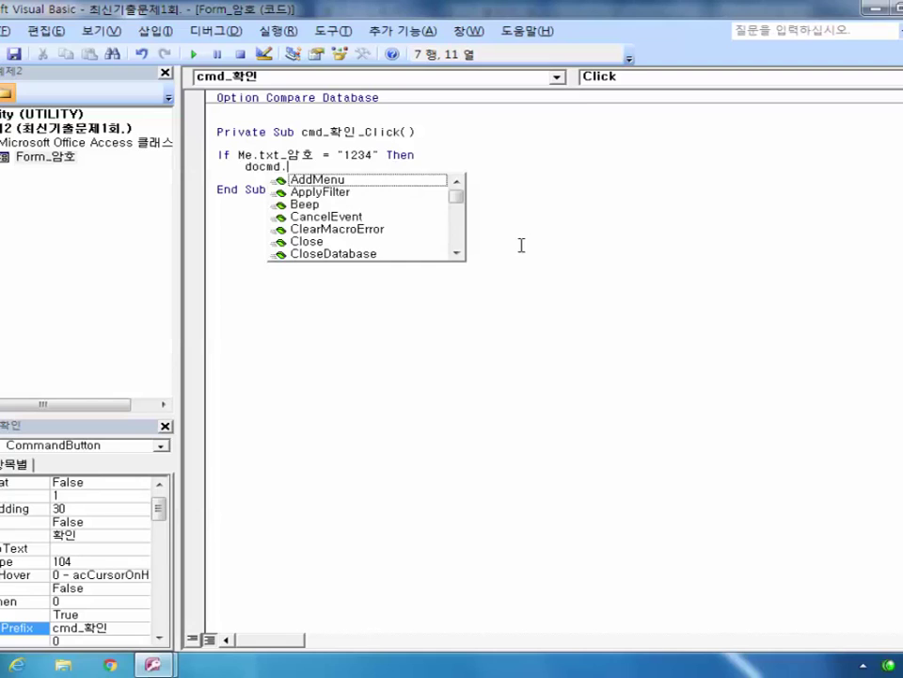
pyautogui.write('op')
pyautogui.press('BackSpace')
pyautogui.write('p')
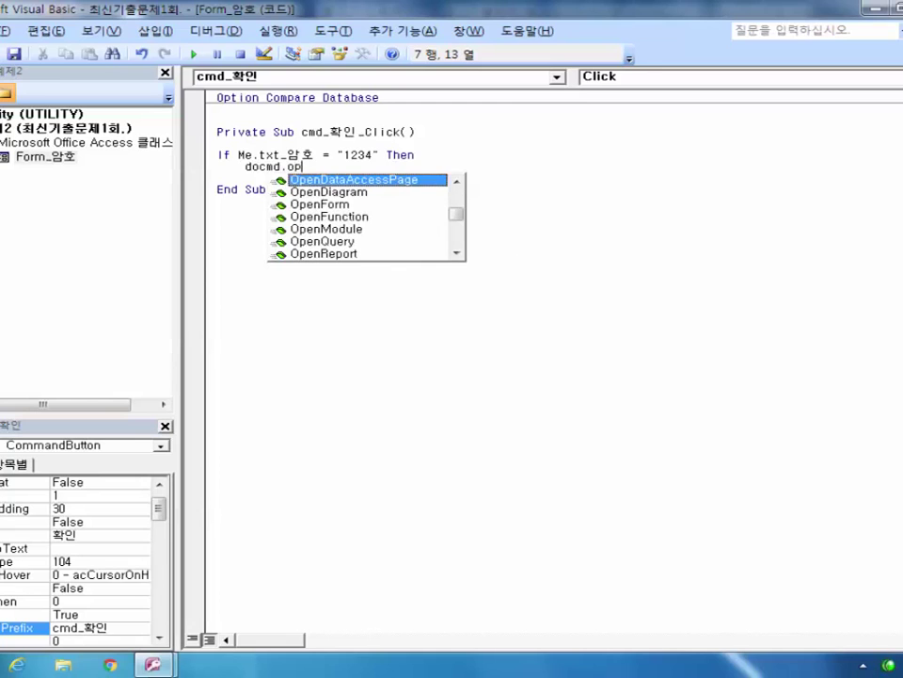
pyautogui.write('enf')
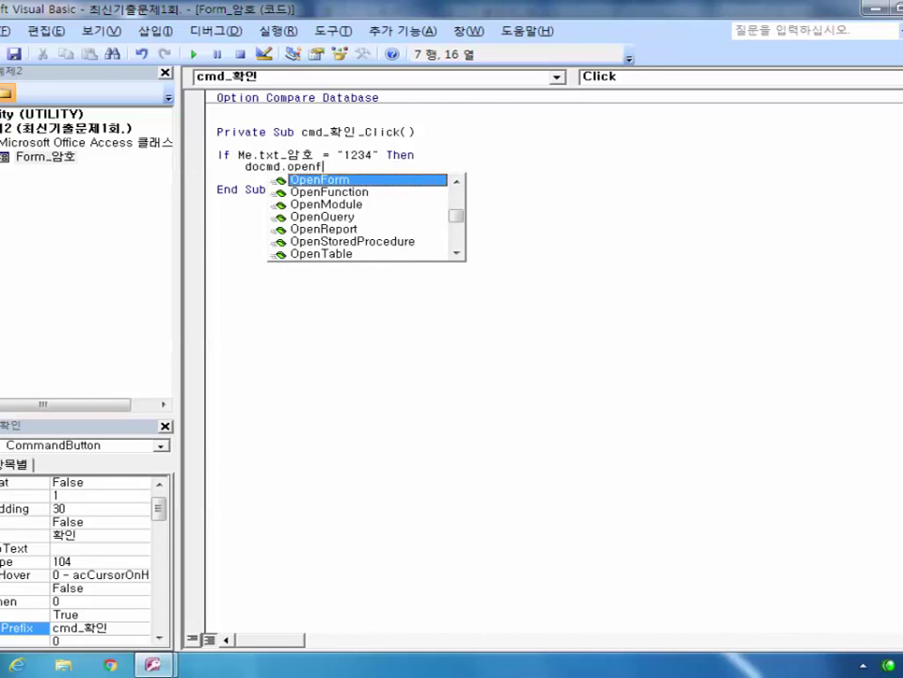
pyautogui.write('orm "회원')
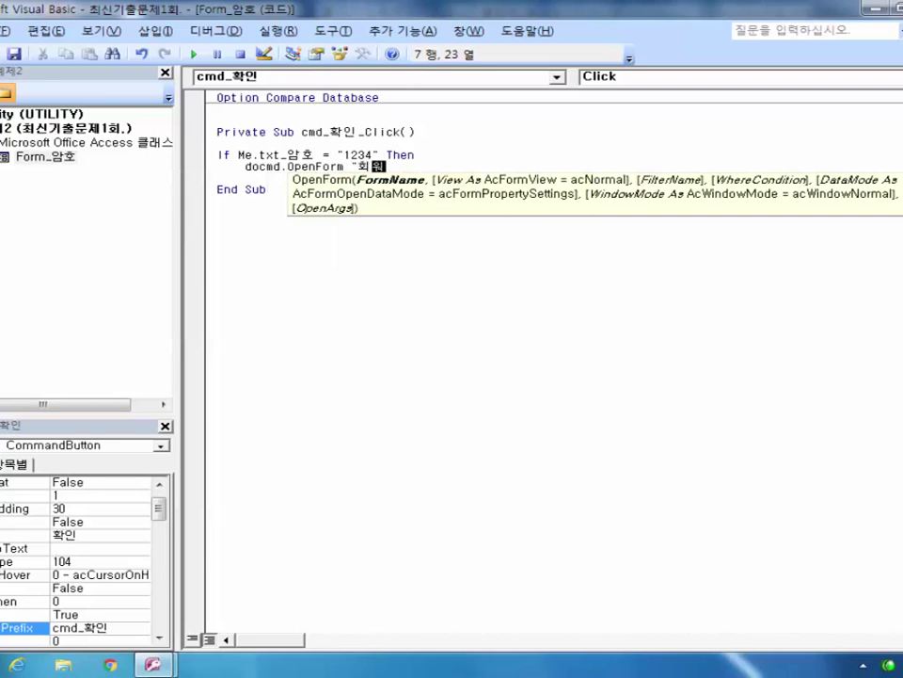
pyautogui.write('저보')
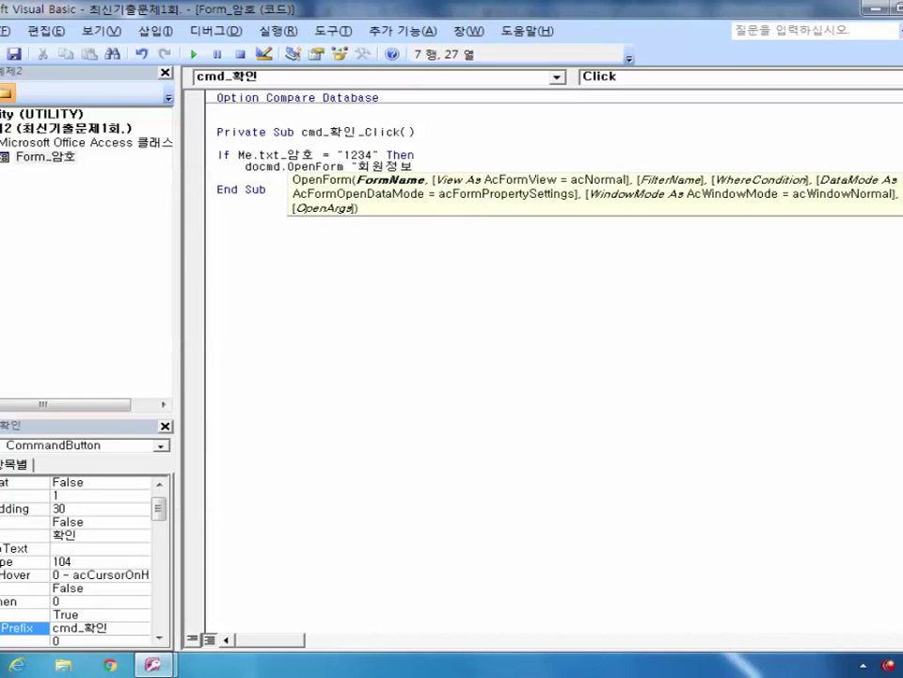
pyautogui.write('",')
pyautogui.press('Down')
pyautogui.press('Down')
pyautogui.press('Down')
pyautogui.press('Down')
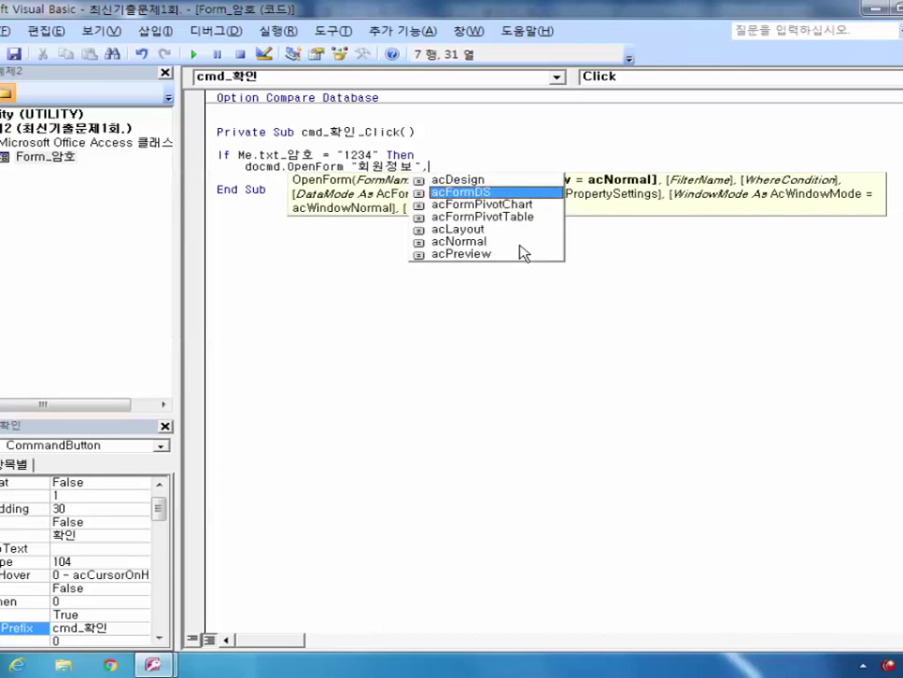
pyautogui.press('Down')
pyautogui.press('Tab')
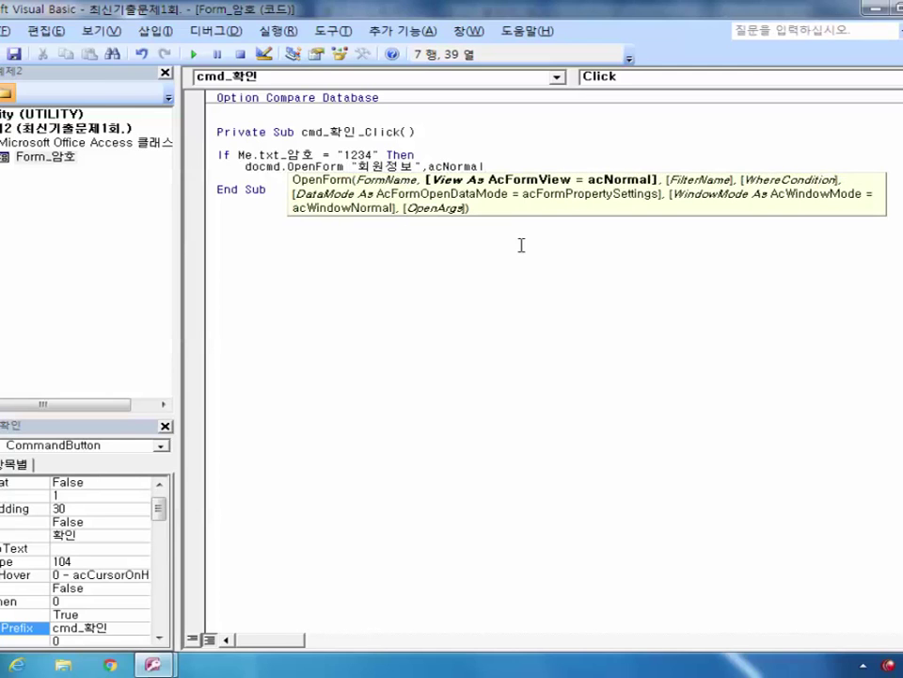
pyautogui.press('Return')
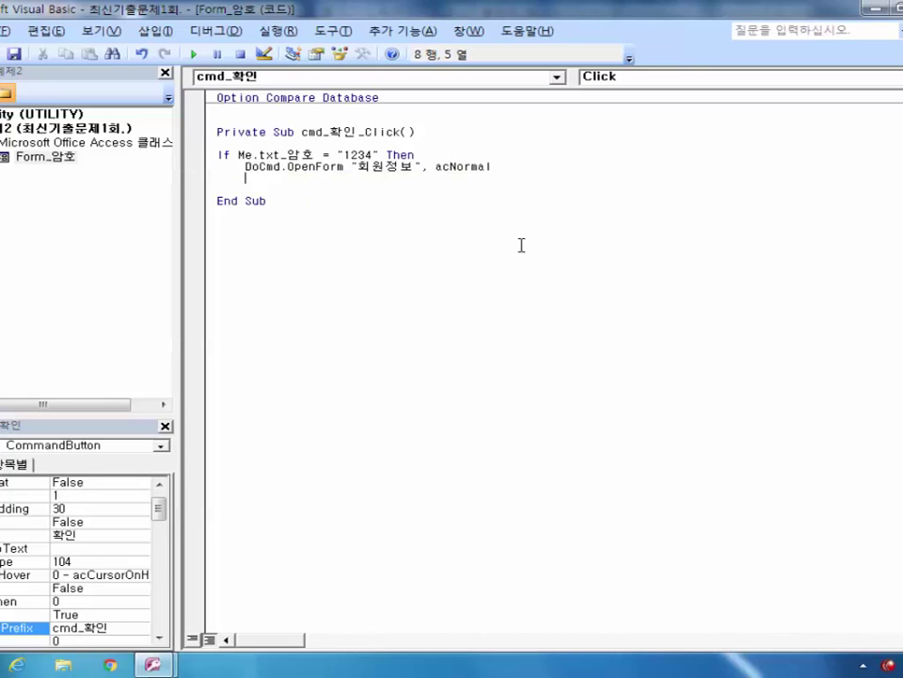
# Step: Add an Else branch showing MsgBox ("암호가 잘못입력되었습니다!")
pyautogui.press('BackSpace')
pyautogui.write('ㄷㄴ')
pyautogui.press('BackSpace')
pyautogui.press('BackSpace')
pyautogui.write('ed')
pyautogui.press('BackSpace')
pyautogui.write('lse')
pyautogui.press('BackSpace')
pyautogui.write('e')
pyautogui.press('Return')
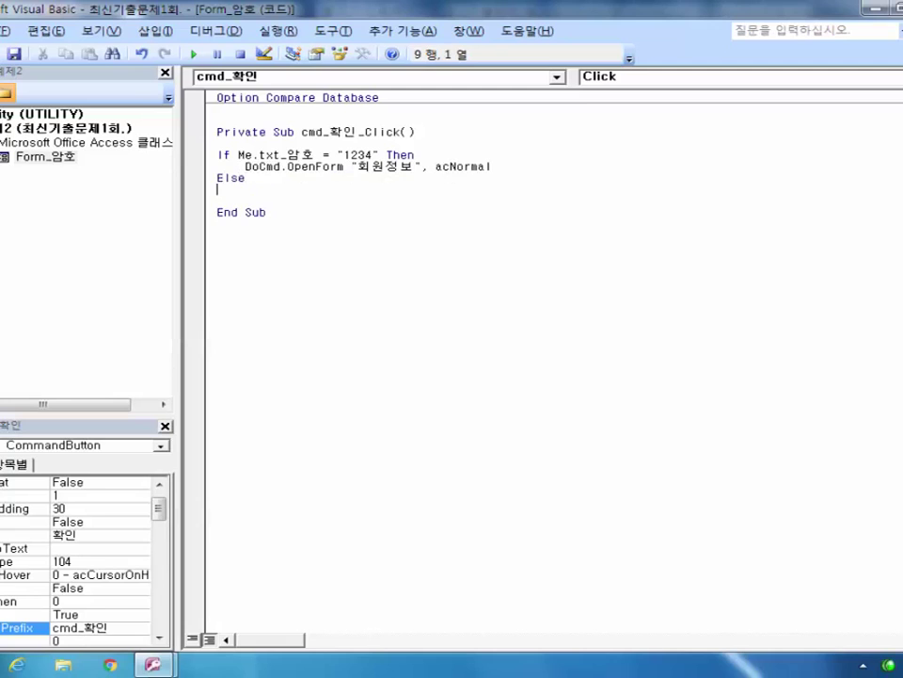
pyautogui.press('Tab')
pyautogui.write('msgbox("')
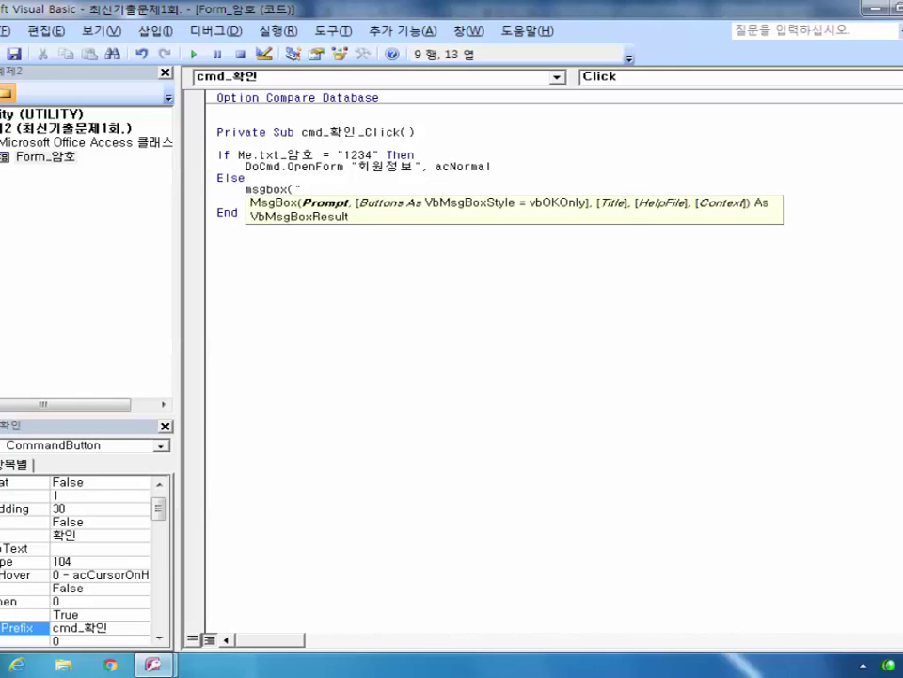
pyautogui.write('암호가 틀')
pyautogui.write('못입력')
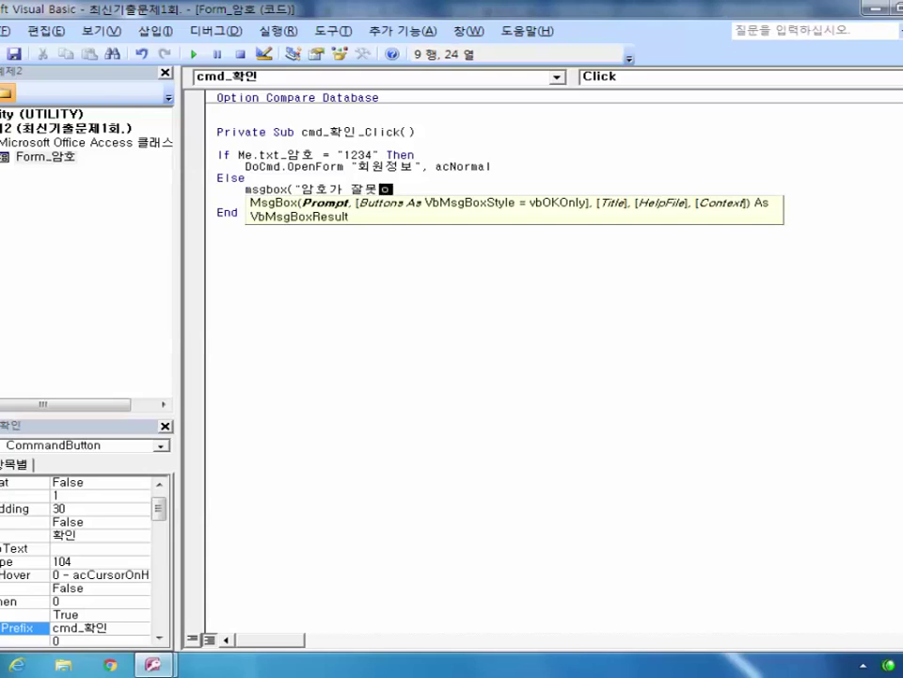
pyautogui.write('되었습니다')
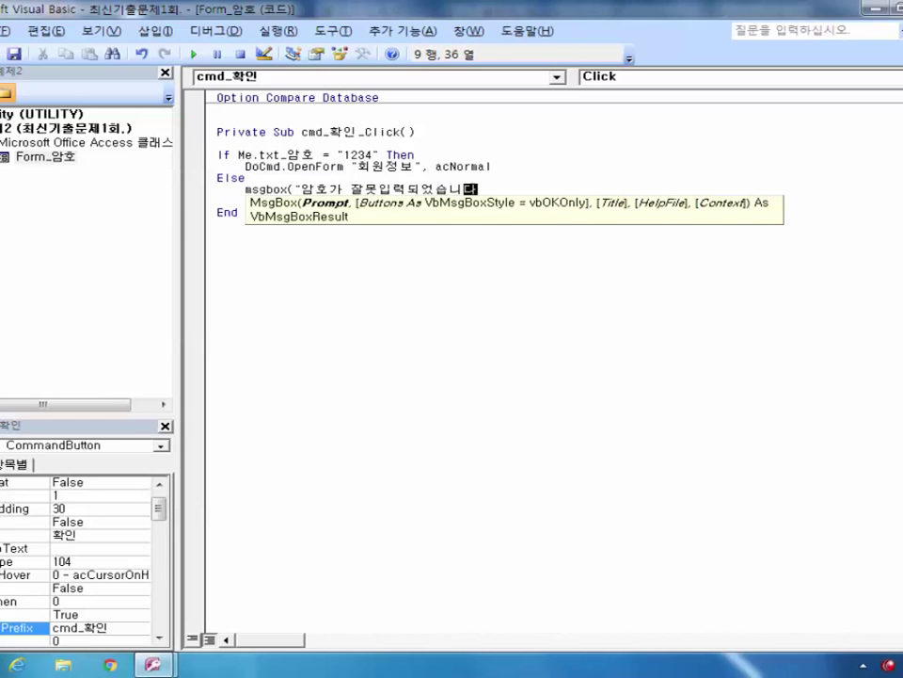
pyautogui.write('!")')
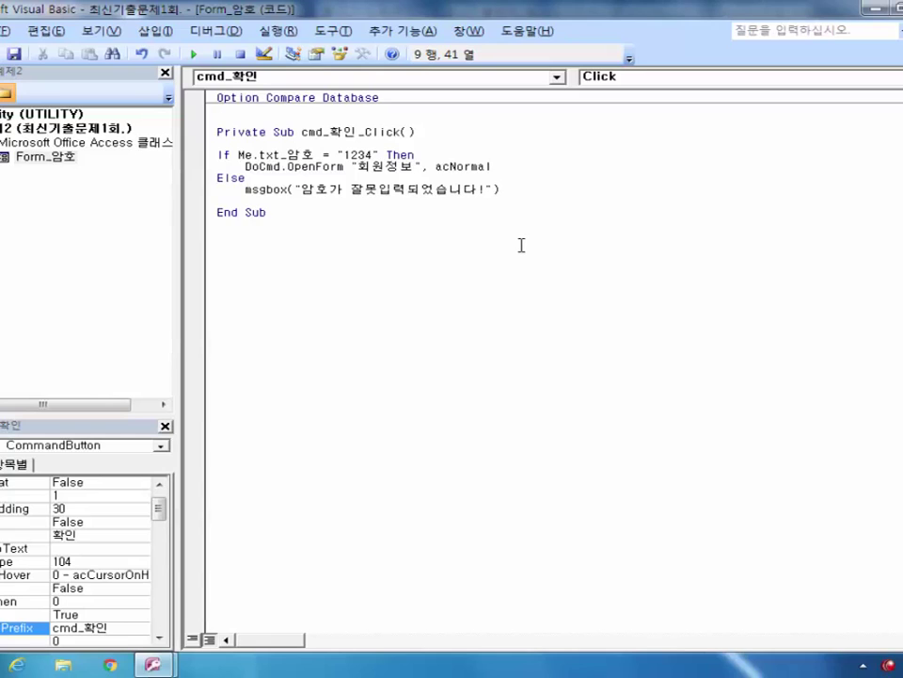
pyautogui.press('Return')
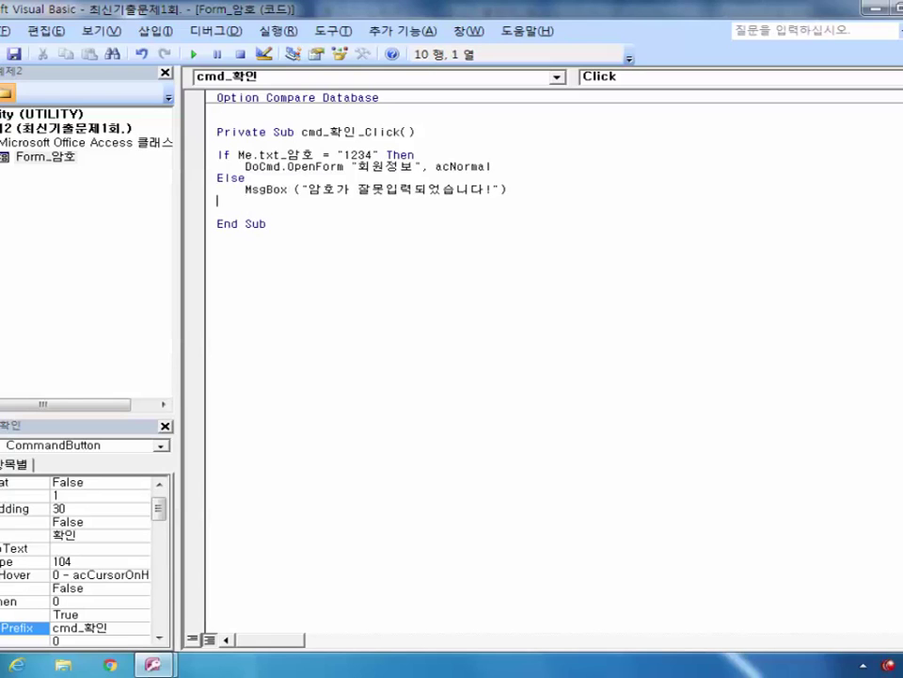
# Step: Close the block with End If and return to Access
pyautogui.write('end if')
pyautogui.press('Return')
pyautogui.hotkey('alt', 'q')
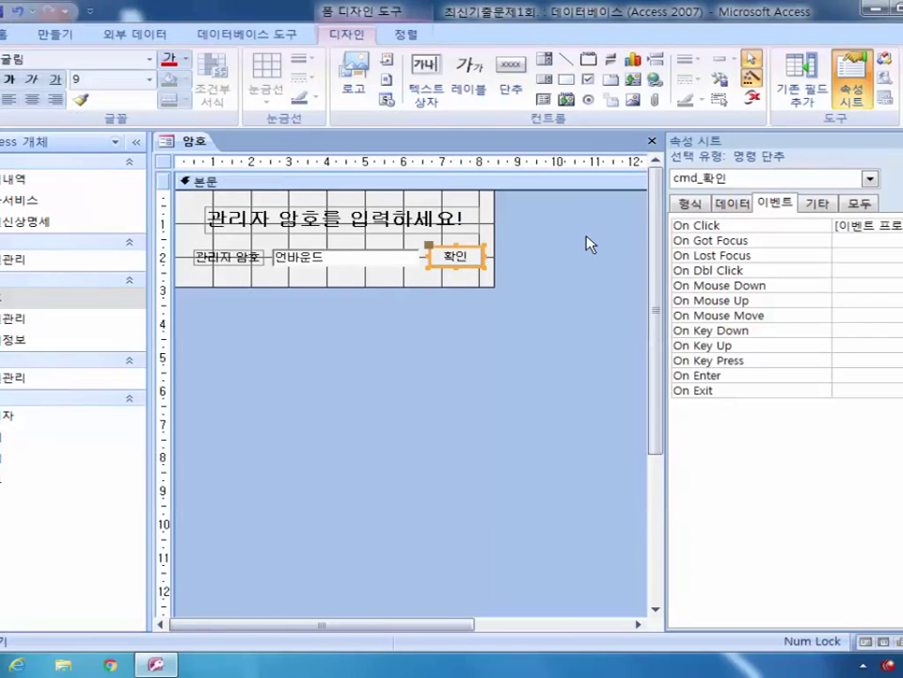
# Step: Test the 암호 form with a wrong password, dismiss the error, and save the form
pyautogui.click(4, 104)
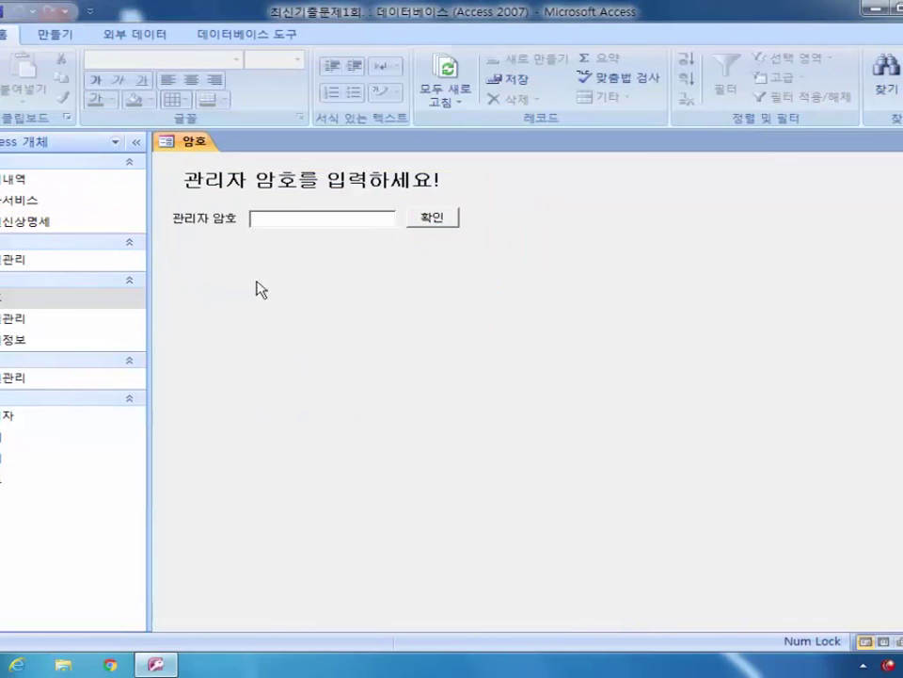
pyautogui.write('123')
pyautogui.press('BackSpace')
pyautogui.press('BackSpace')
pyautogui.press('BackSpace')
pyautogui.write('600')
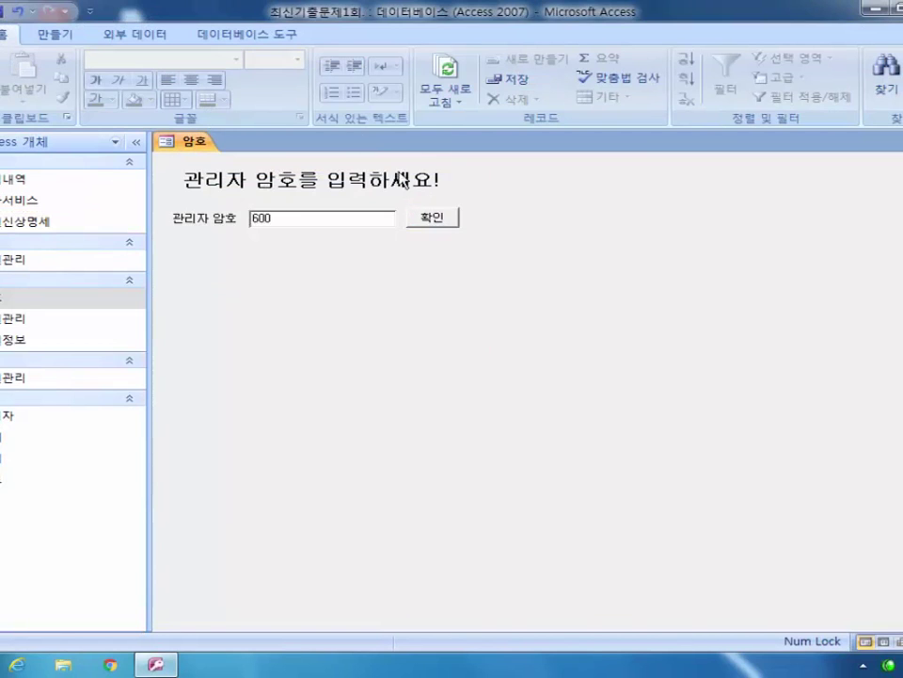
pyautogui.click(449, 222)
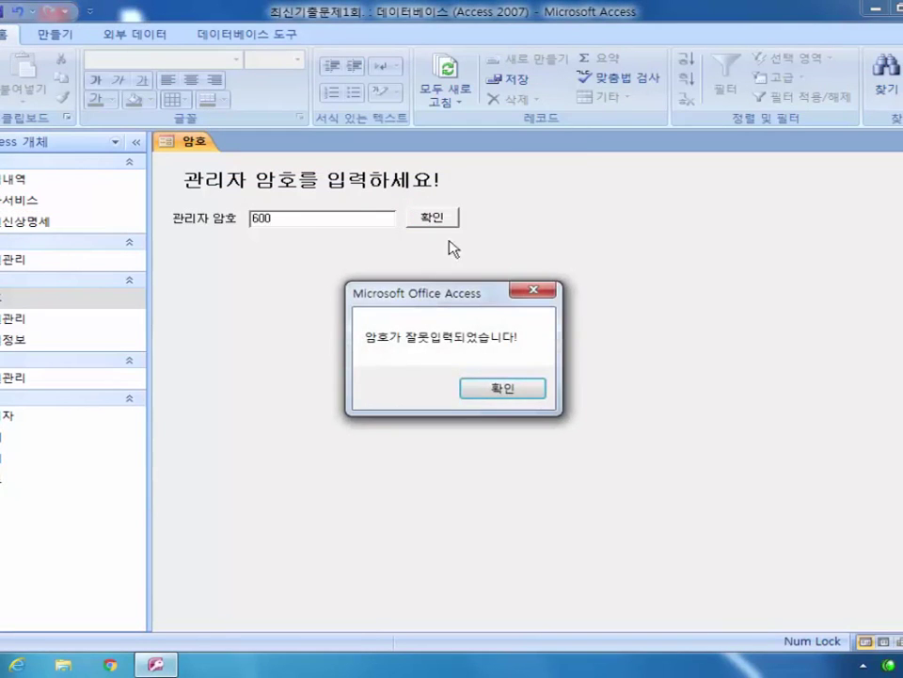
pyautogui.click(513, 388)
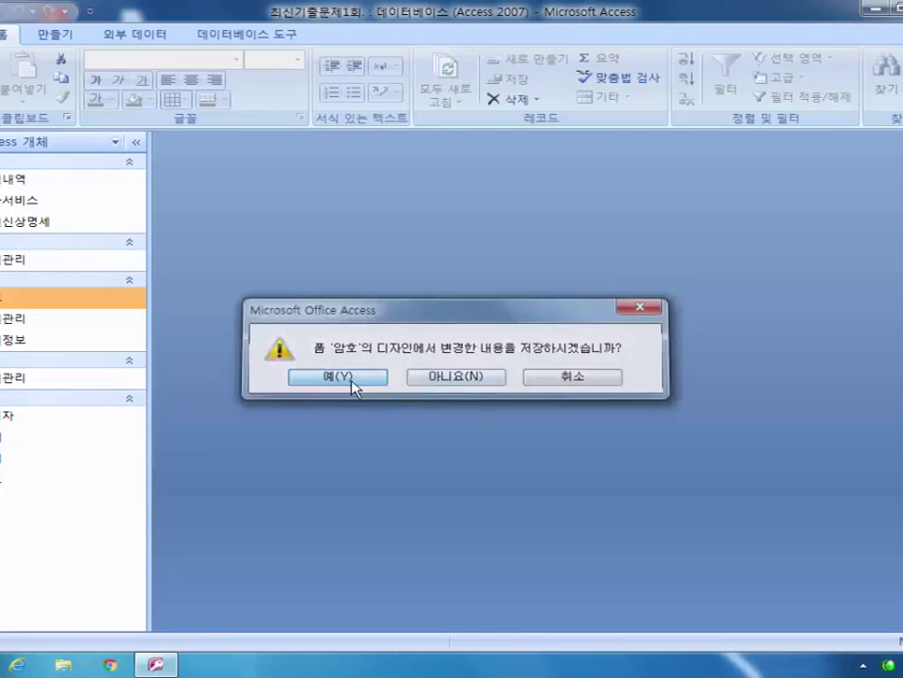
pyautogui.click(338, 378)
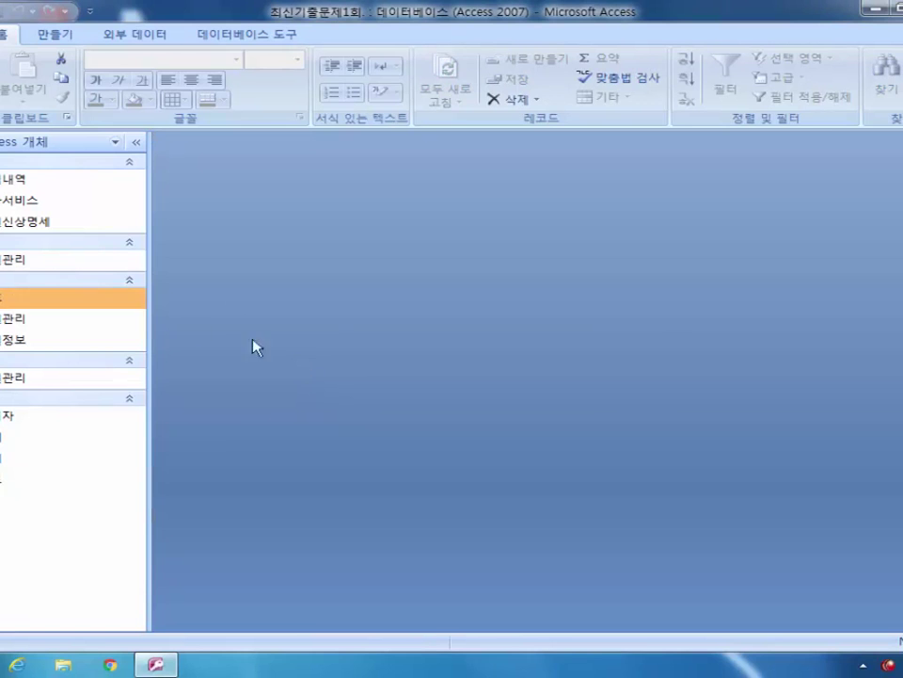
# Step: Reopen 암호, enter the correct password to open 회원정보, then close both forms
pyautogui.doubleClick(32, 299)
pyautogui.write('1234')
pyautogui.click(444, 221)
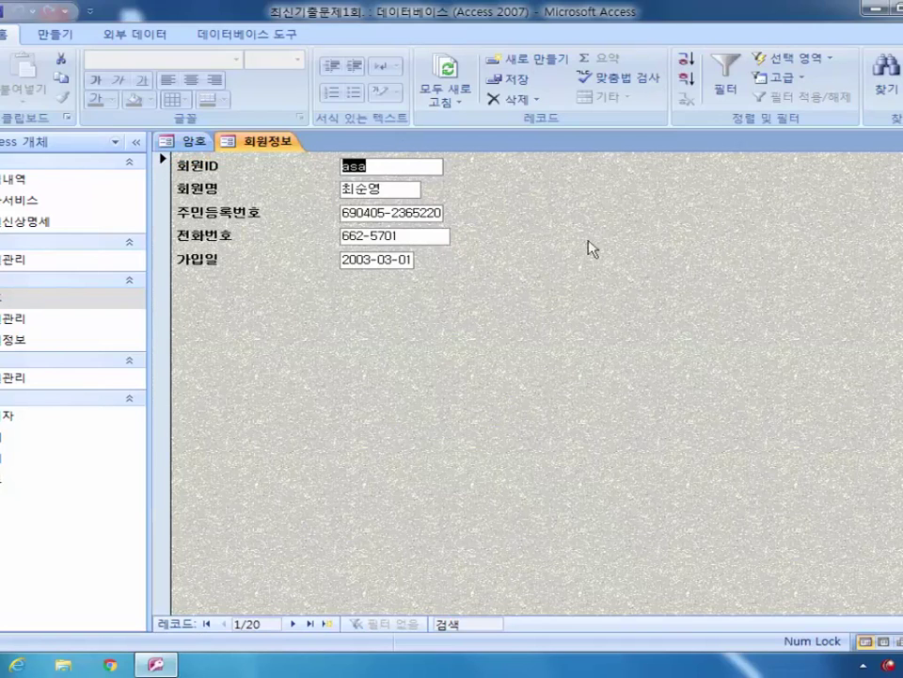
pyautogui.click(899, 141)
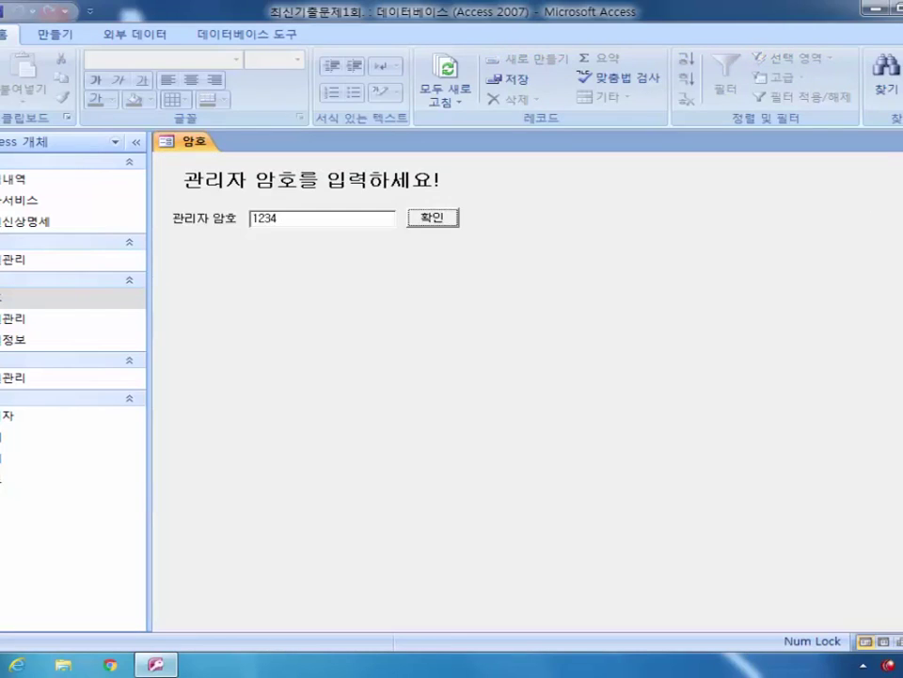
pyautogui.press('Return')
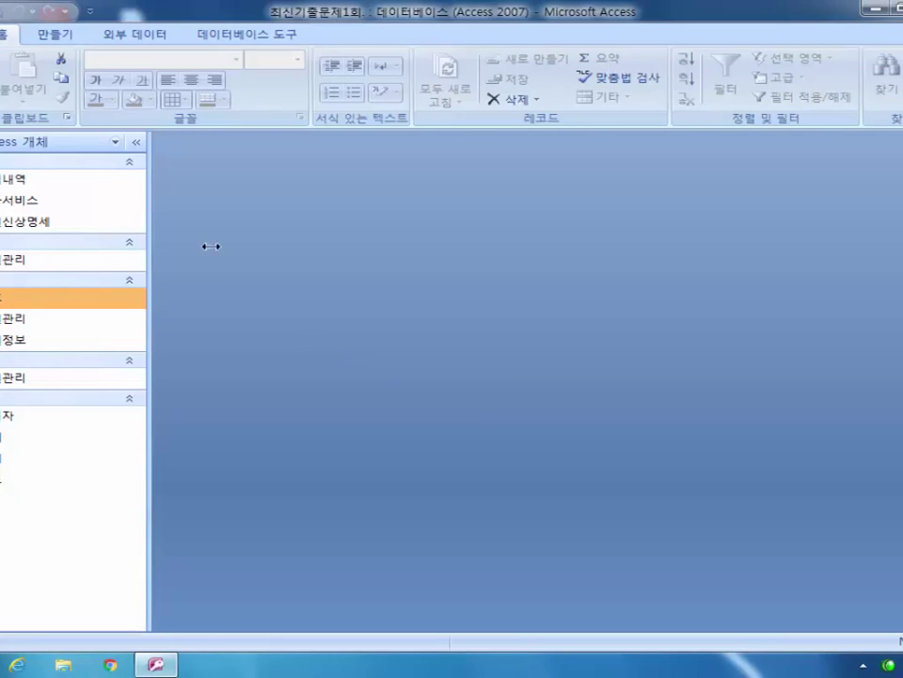
# Step: Start a new Query Design with the 가입내역 and 회원신상명세 tables added
pyautogui.click(44, 37)
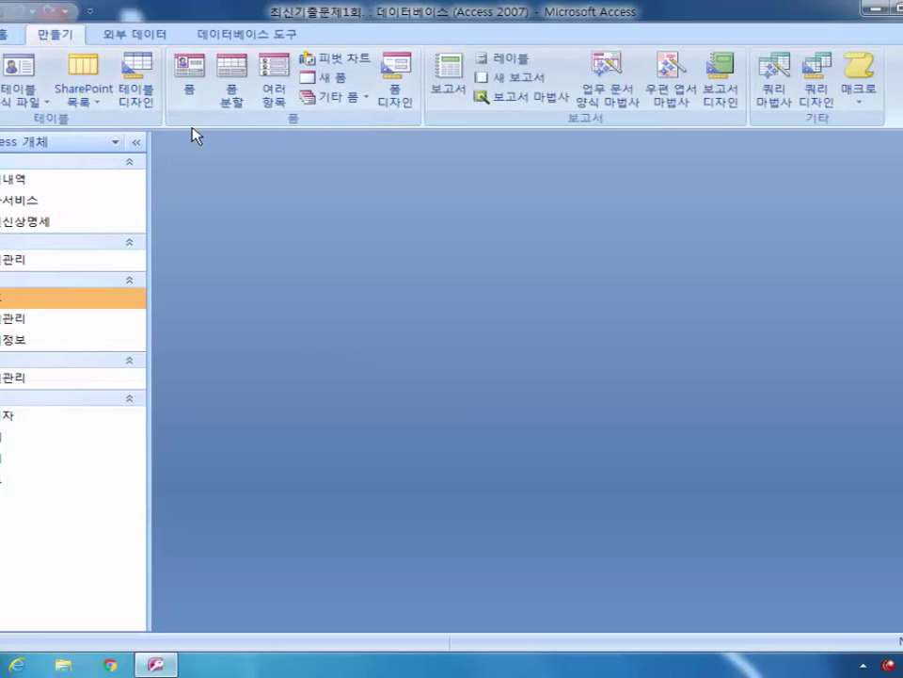
pyautogui.click(816, 89)
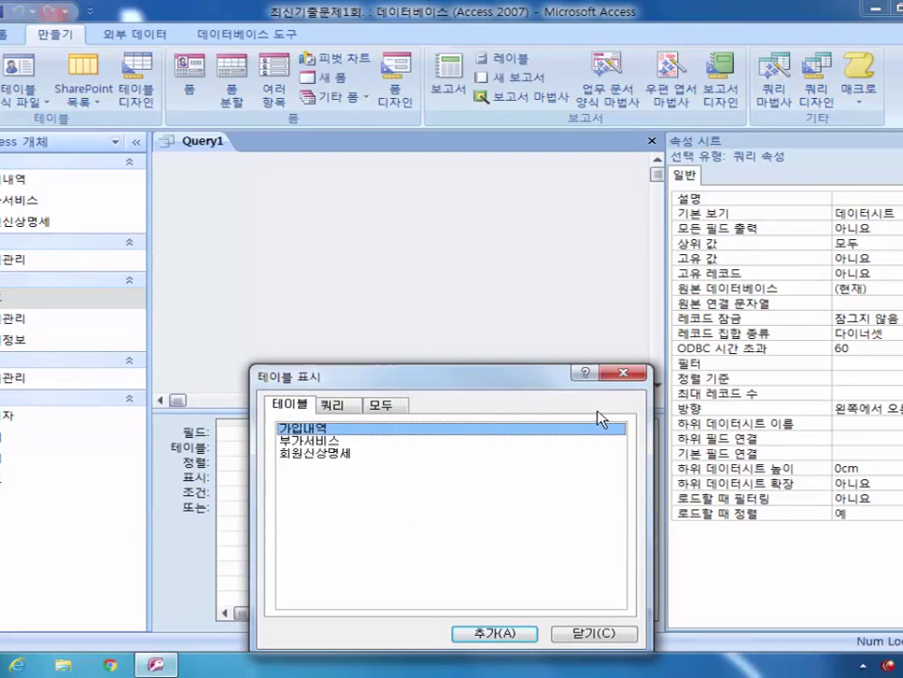
pyautogui.doubleClick(376, 428)
pyautogui.doubleClick(350, 453)
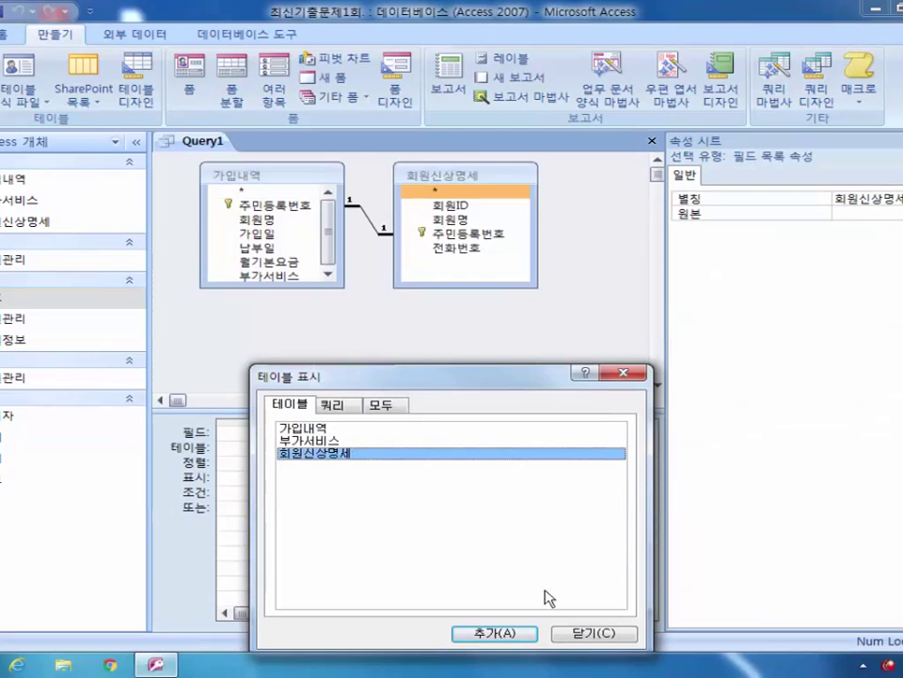
pyautogui.click(586, 633)
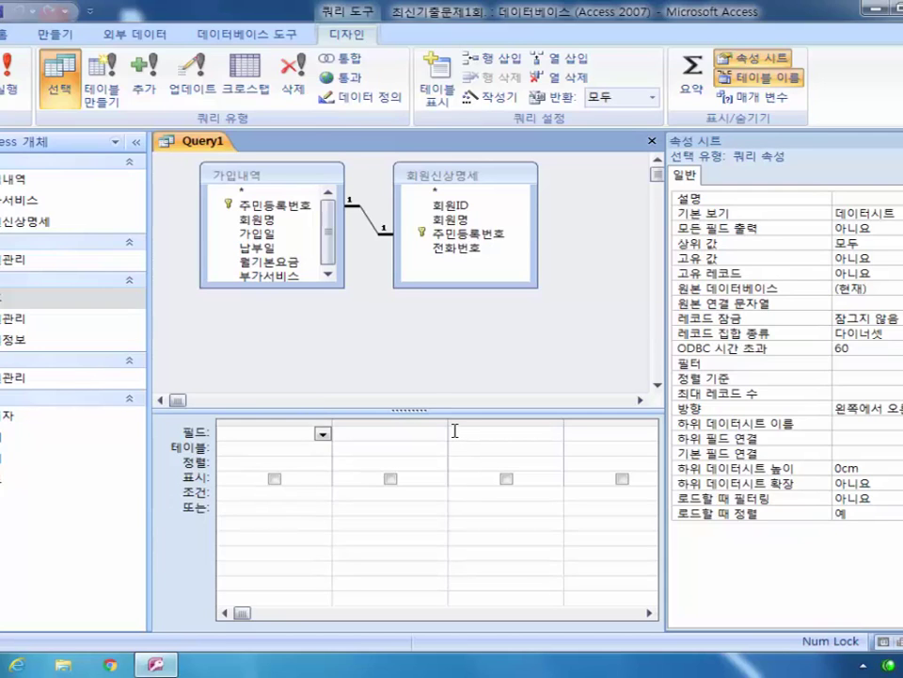
# Step: Turn on Totals and add the 부가서비스, 회원명 and 가입일 fields to the grid
pyautogui.click(694, 101)
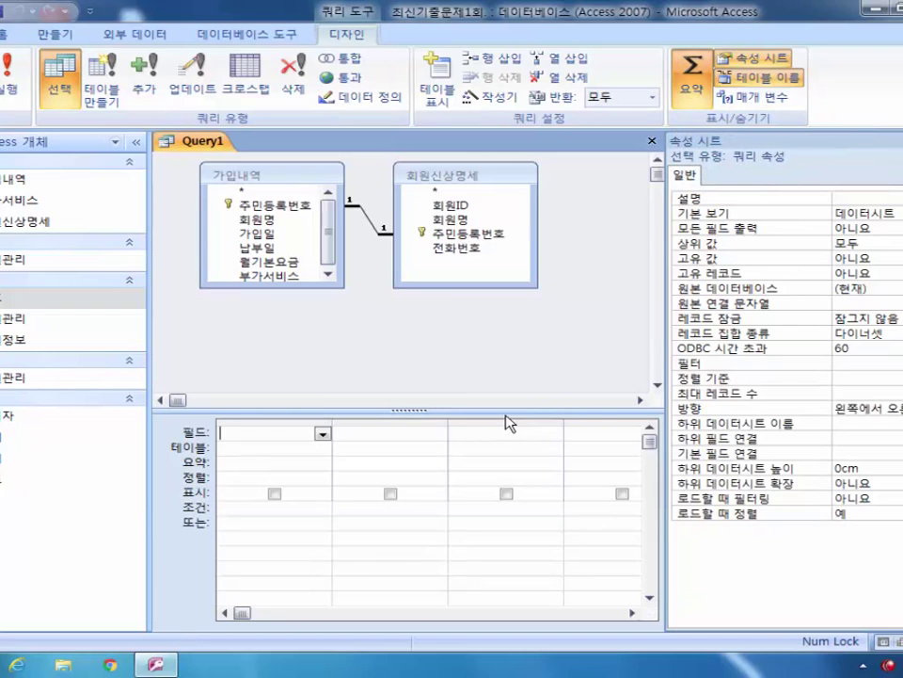
pyautogui.moveTo(299, 287); pyautogui.dragTo(311, 308)
pyautogui.doubleClick(296, 275)
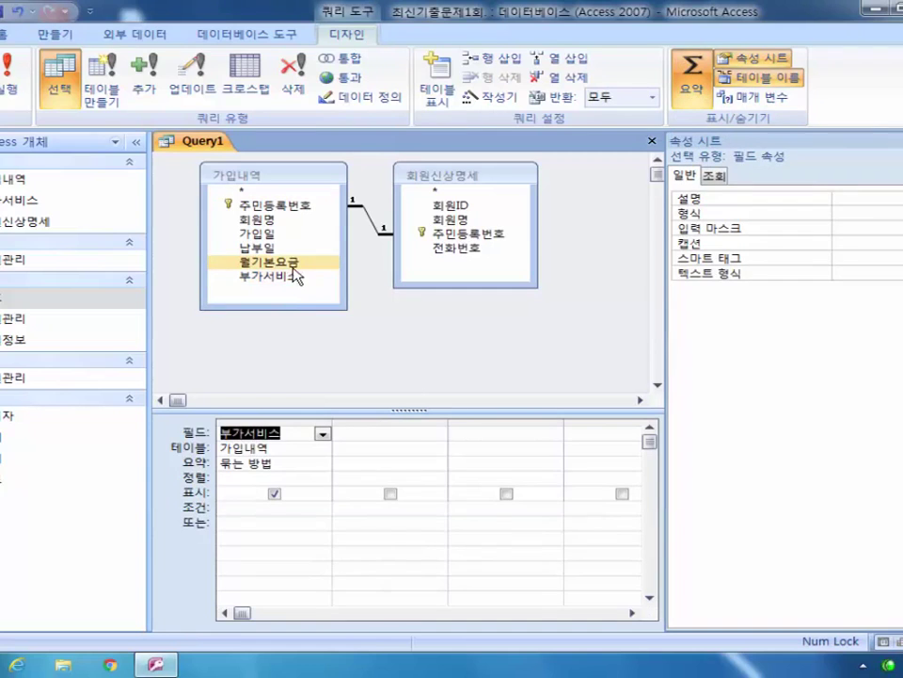
pyautogui.doubleClick(301, 220)
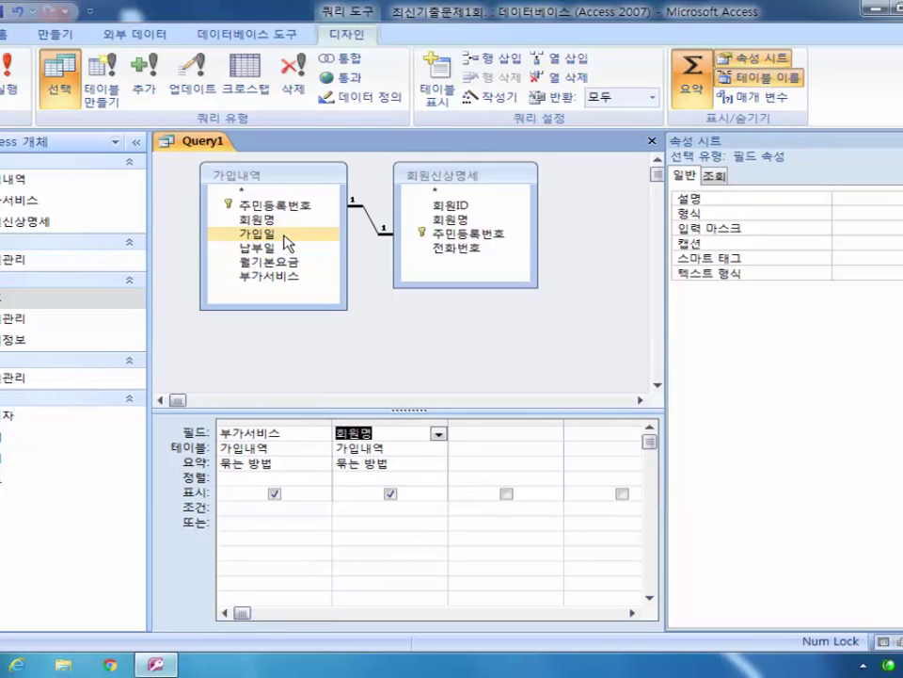
pyautogui.doubleClick(285, 237)
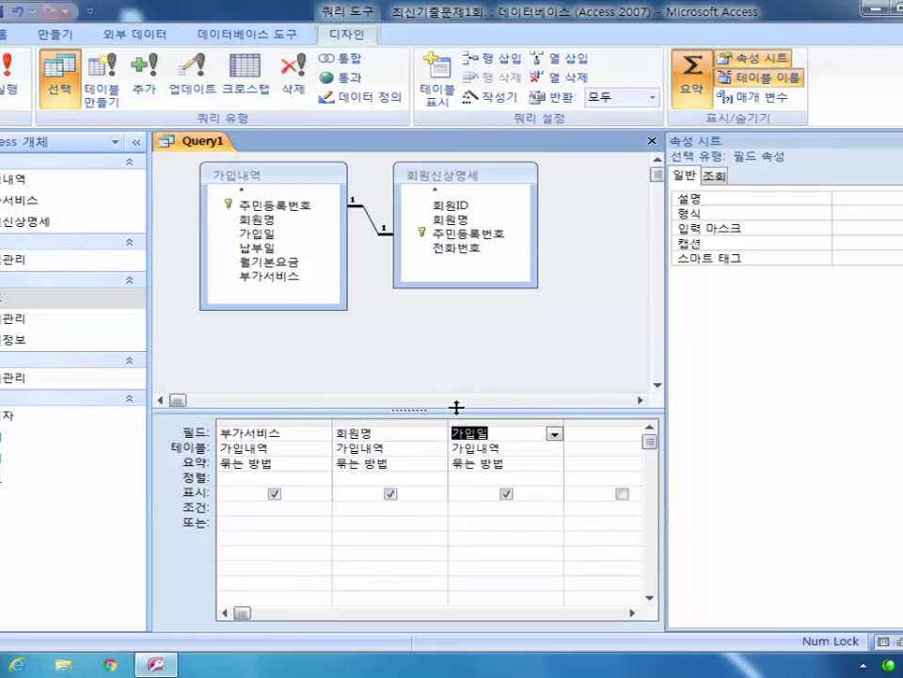
# Step: Set the 회원명 column's Total row to 개수 (count)
pyautogui.click(397, 465)
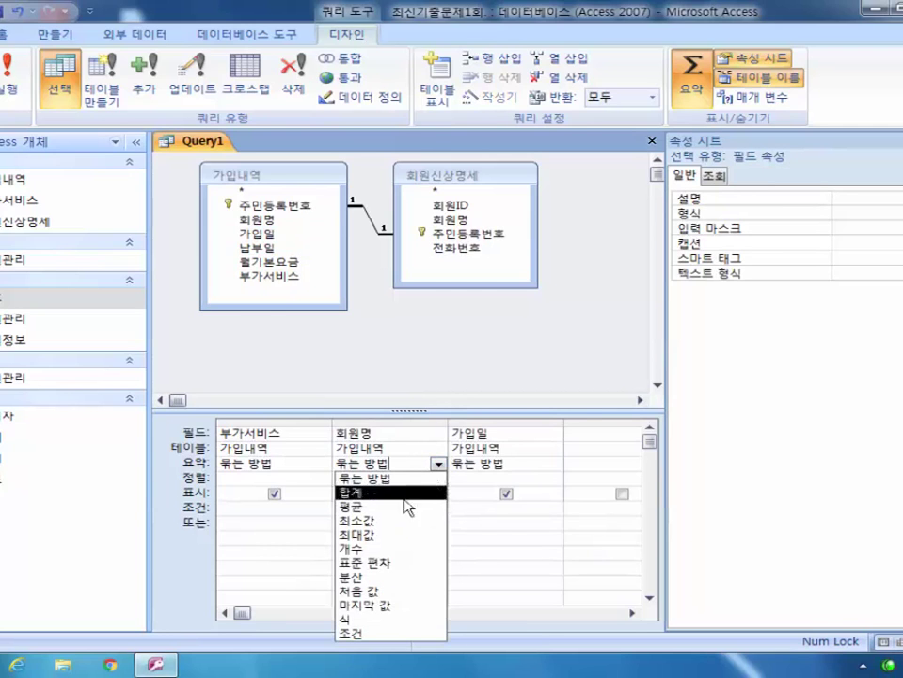
pyautogui.click(383, 548)
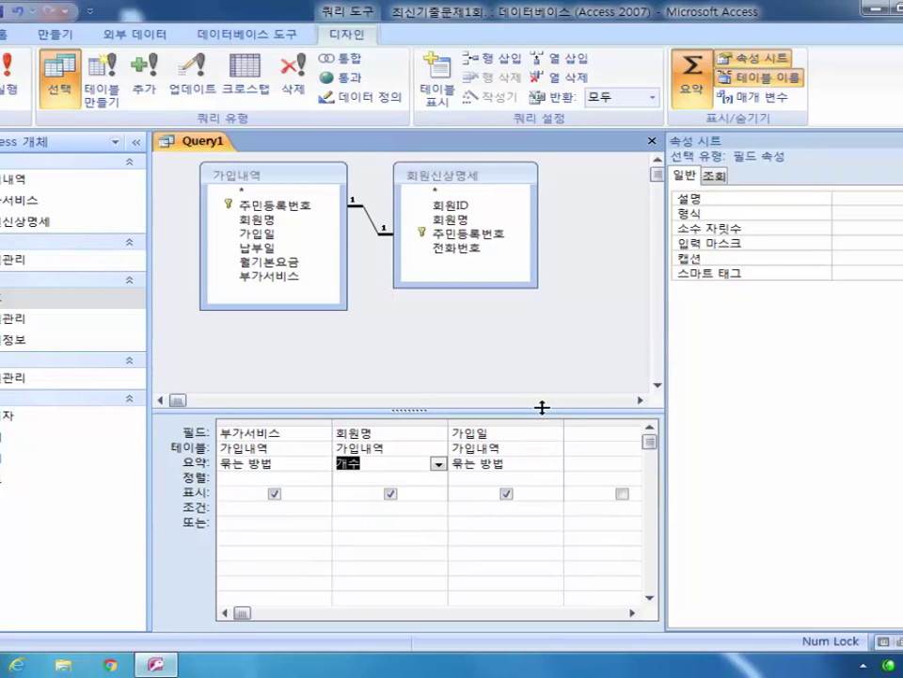
pyautogui.click(226, 431)
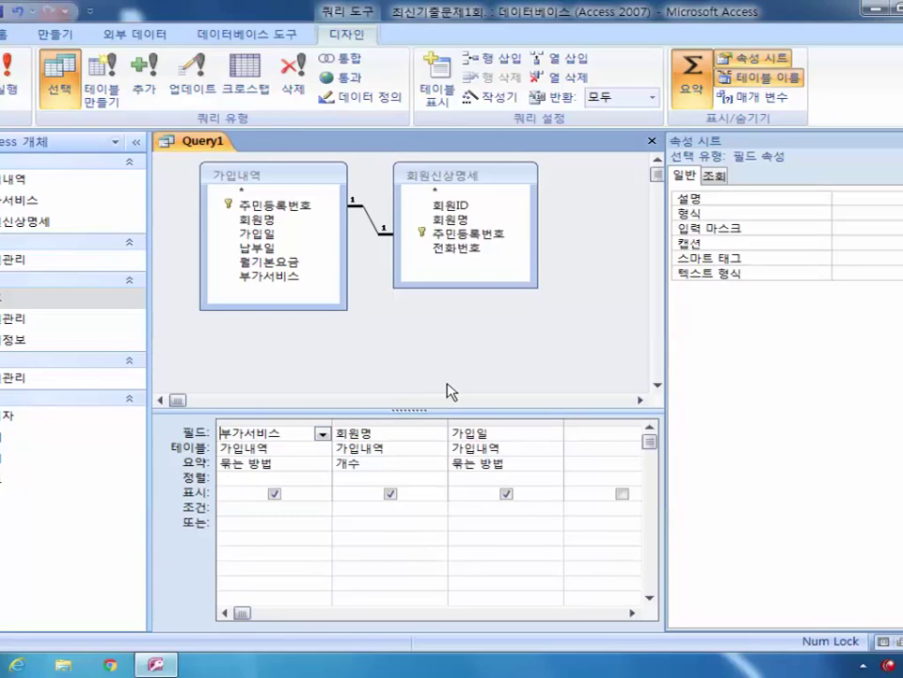
# Step: Label the columns '부가서비스 종류:' and '인원:' in the query grid
pyautogui.write('부가서비스 등')
pyautogui.write('류:')
pyautogui.doubleClick(334, 425)
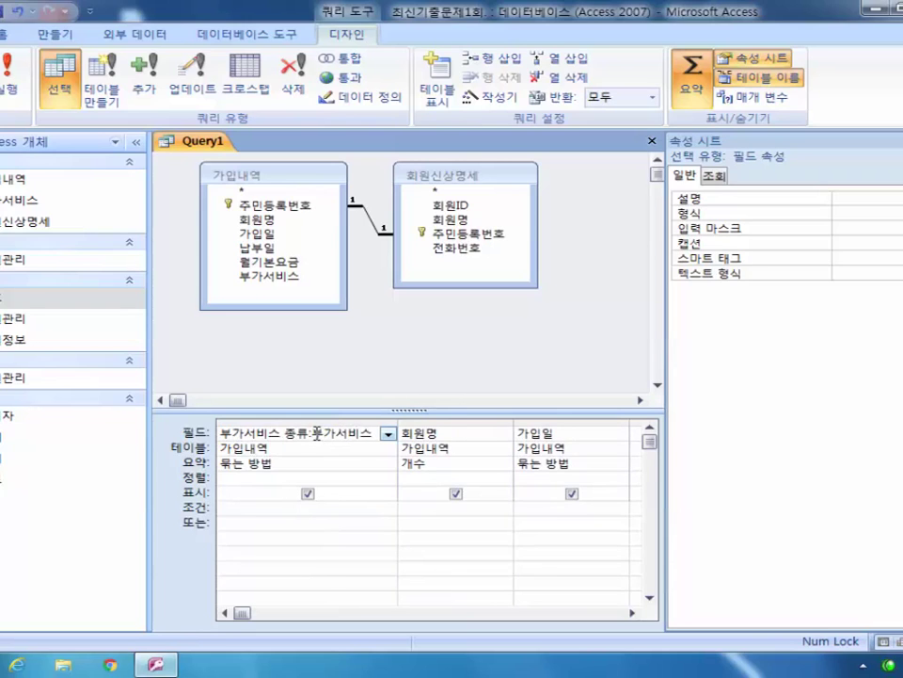
pyautogui.doubleClick(359, 429)
pyautogui.moveTo(307, 432); pyautogui.dragTo(231, 433)
pyautogui.click(292, 433)
pyautogui.click(405, 433)
pyautogui.write('인원:')
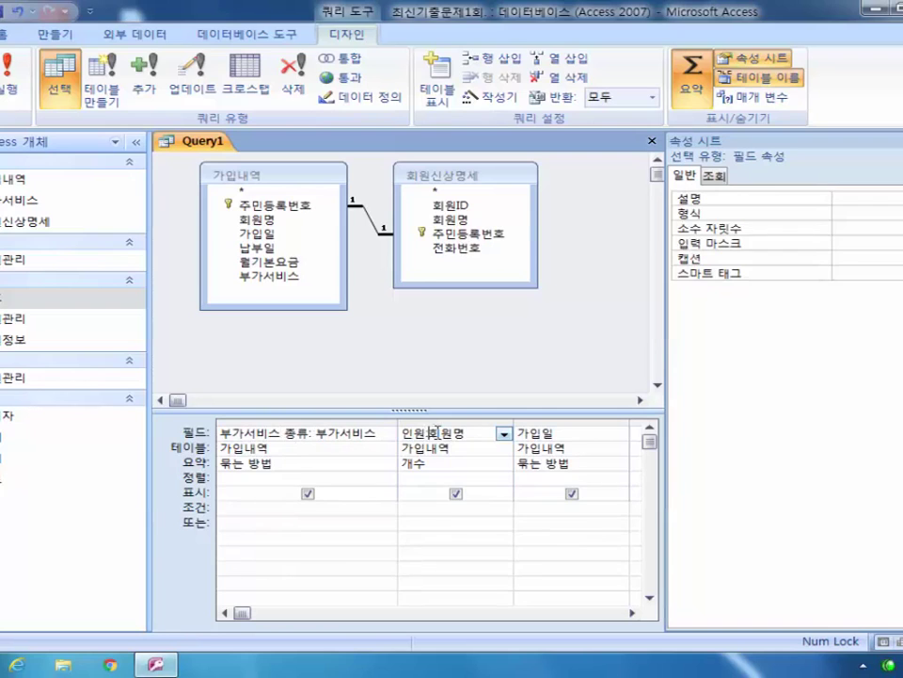
pyautogui.click(440, 447)
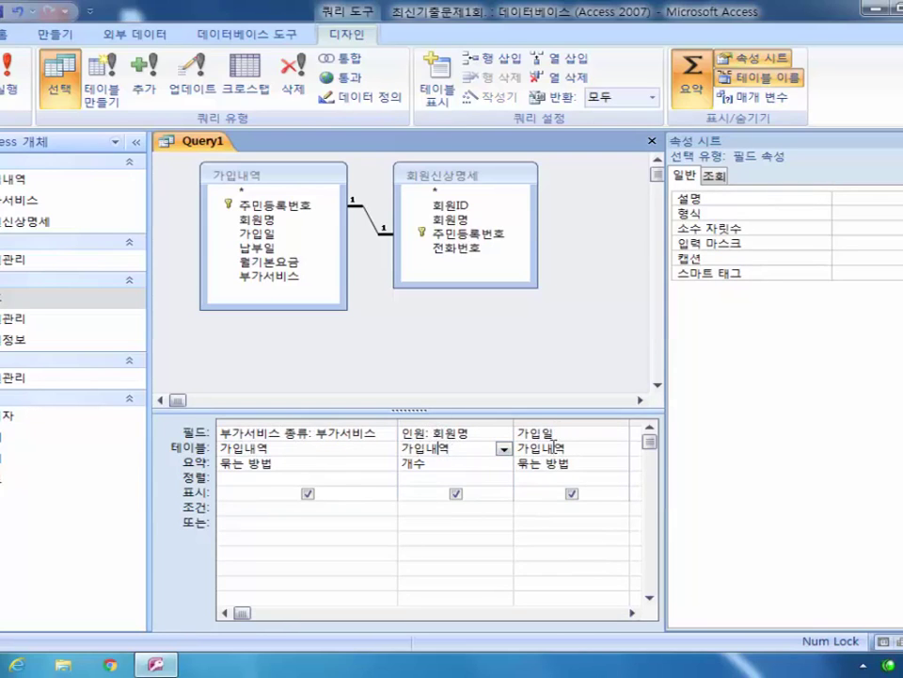
# Step: Hide 가입일 and give it the criterion >#2003-06-30#
pyautogui.click(571, 493)
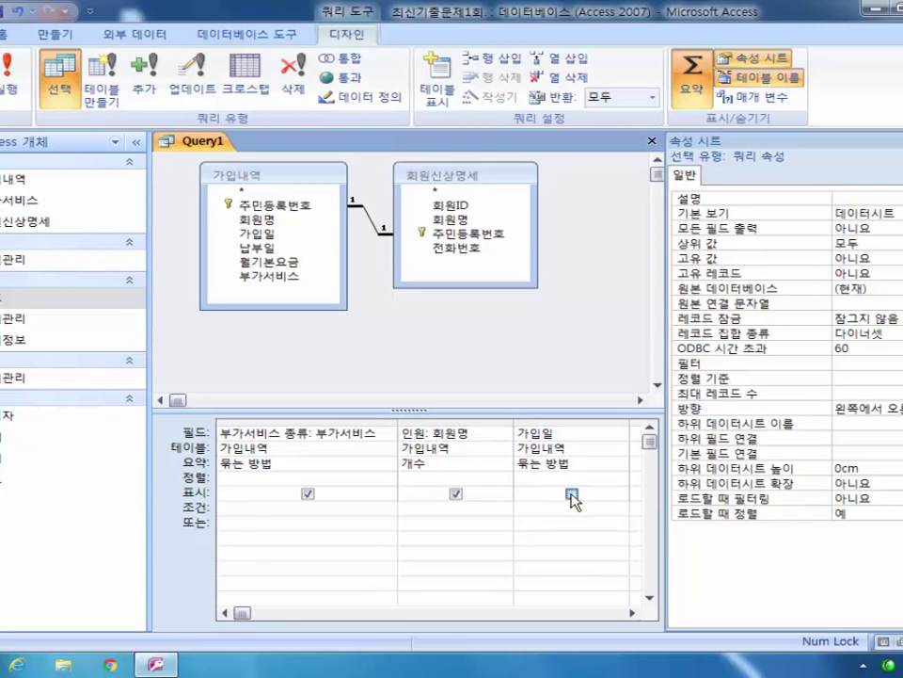
pyautogui.click(556, 506)
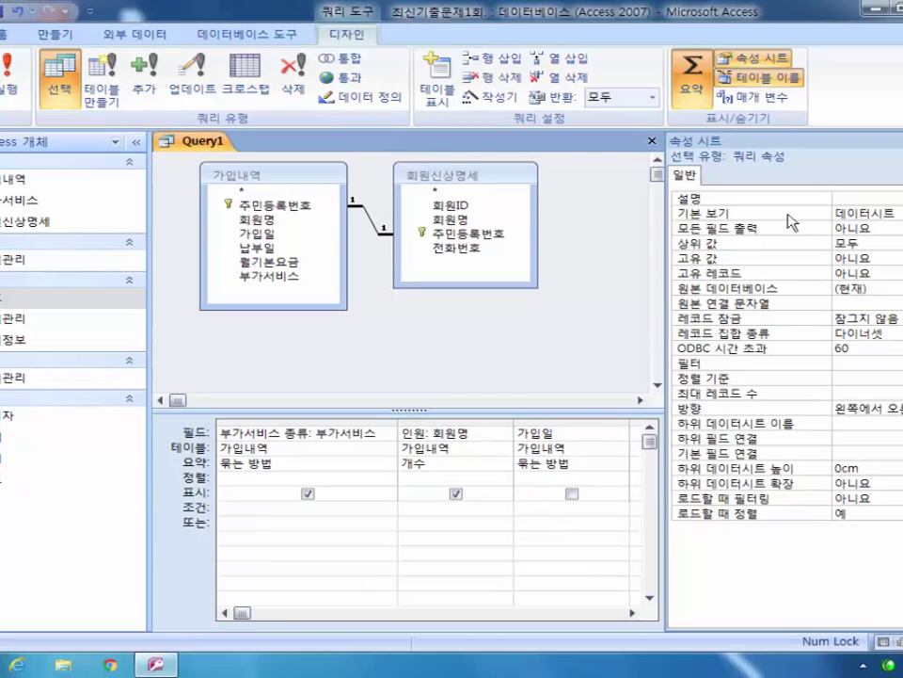
pyautogui.press('F4')
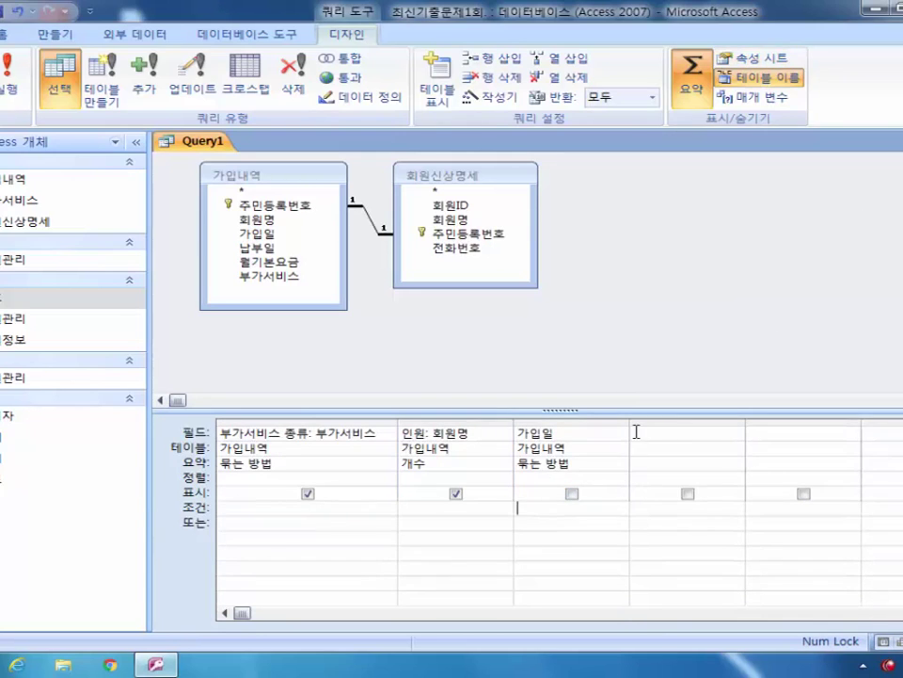
pyautogui.moveTo(631, 421); pyautogui.dragTo(758, 421)
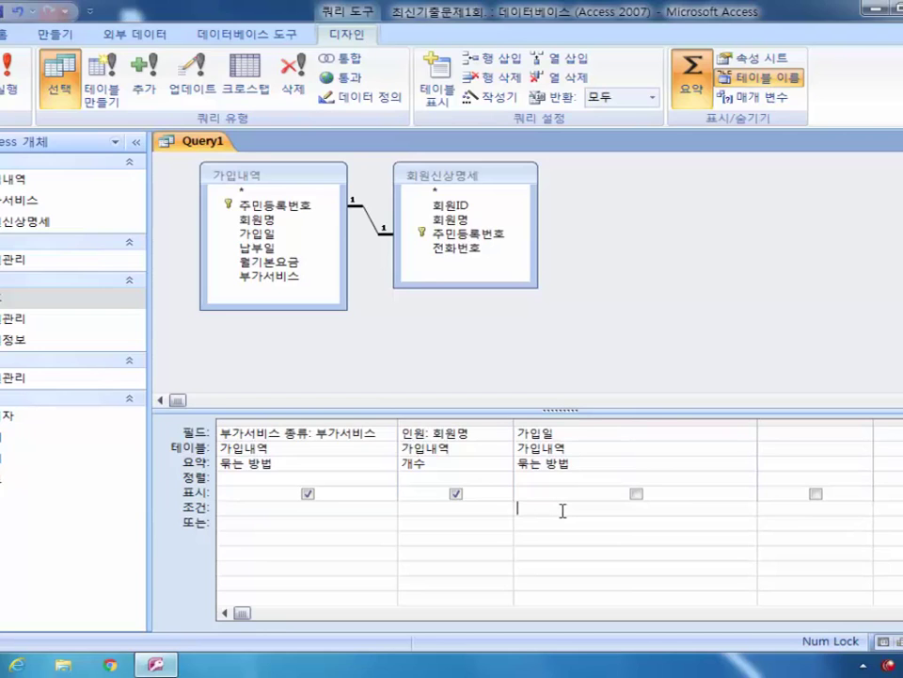
pyautogui.write('>##')
pyautogui.press('Left')
pyautogui.write('2003-06-30')
# Step: Run the query, widen the 부가서비스 종류 column, then save it as 부가서비스인원 and close it
pyautogui.click(12, 94)
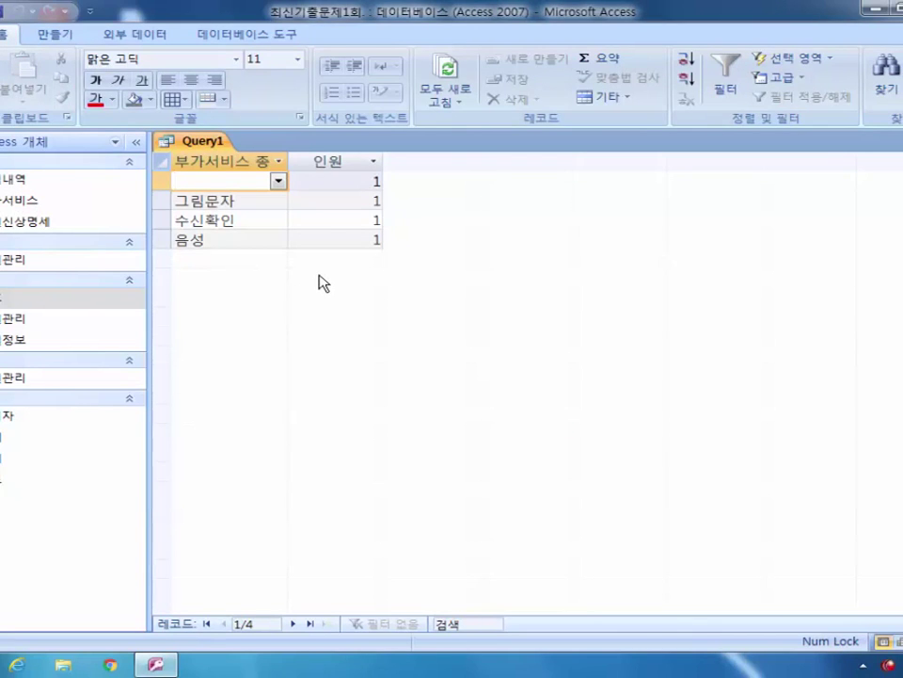
pyautogui.doubleClick(288, 161)
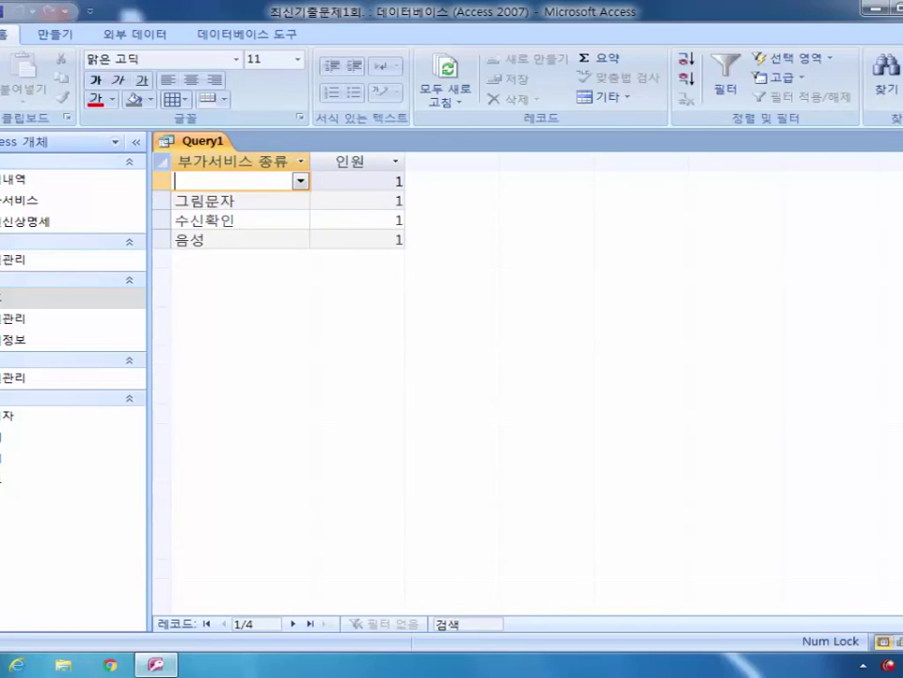
pyautogui.click(897, 141)
pyautogui.click(353, 381)
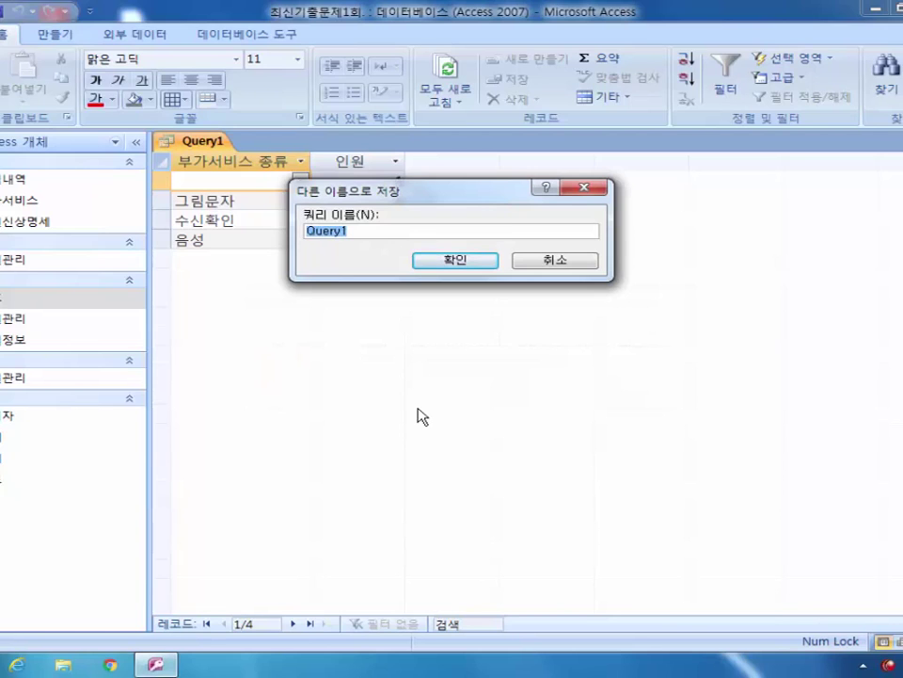
pyautogui.write('부가서비스인원')
pyautogui.press('Return')
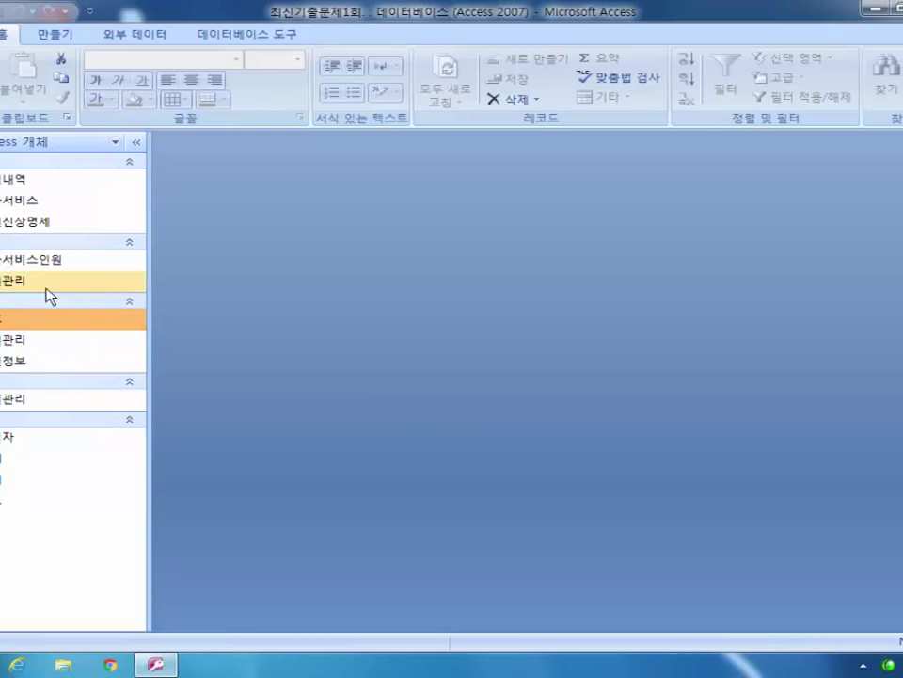
# Step: Open 회원관리 in Design View and select the 회원명 text box on the Property Sheet's Event tab
pyautogui.rightClick(28, 348)
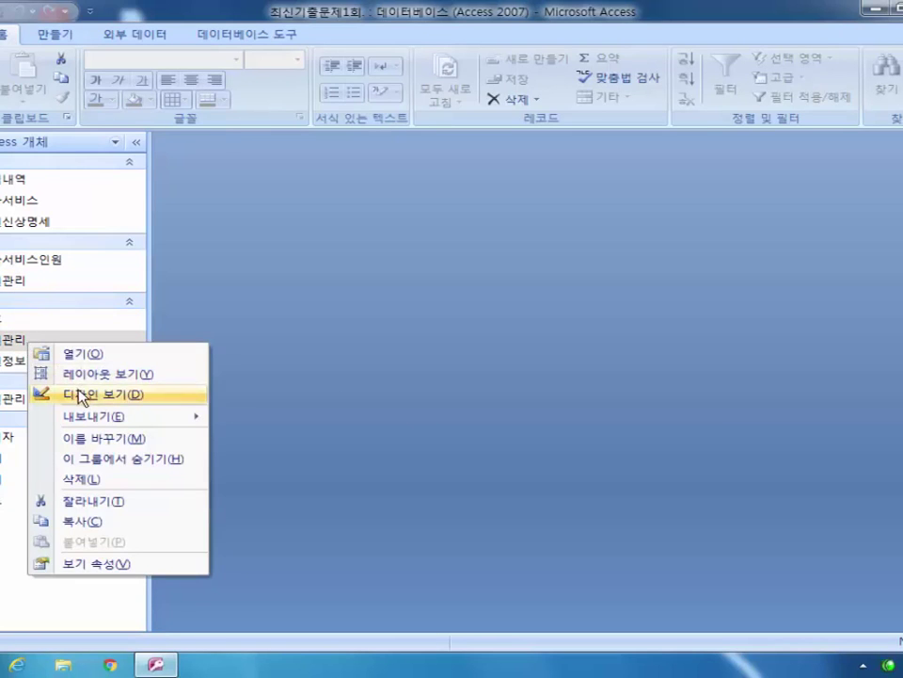
pyautogui.click(81, 395)
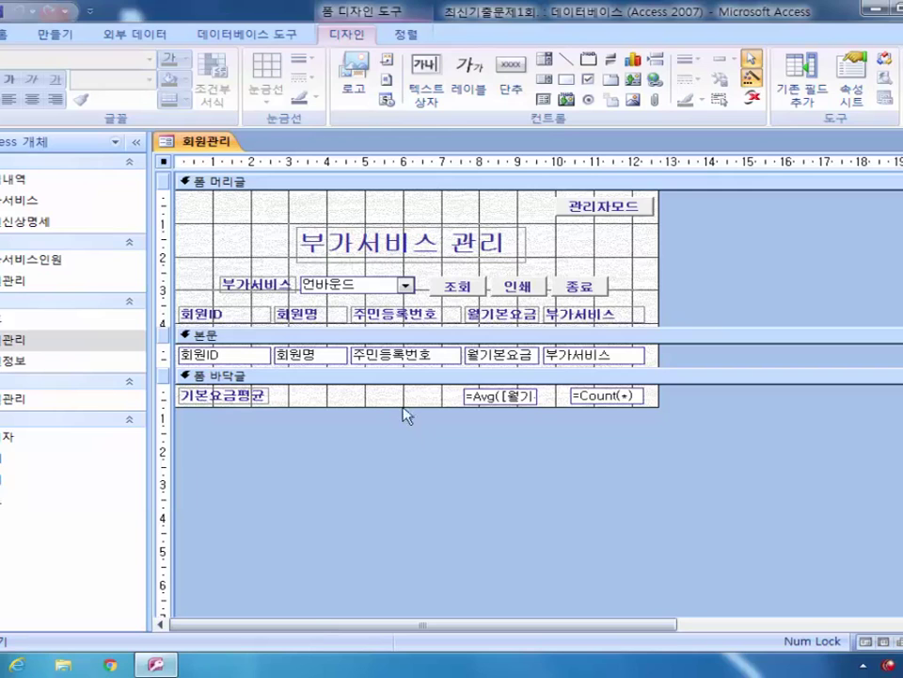
pyautogui.click(854, 93)
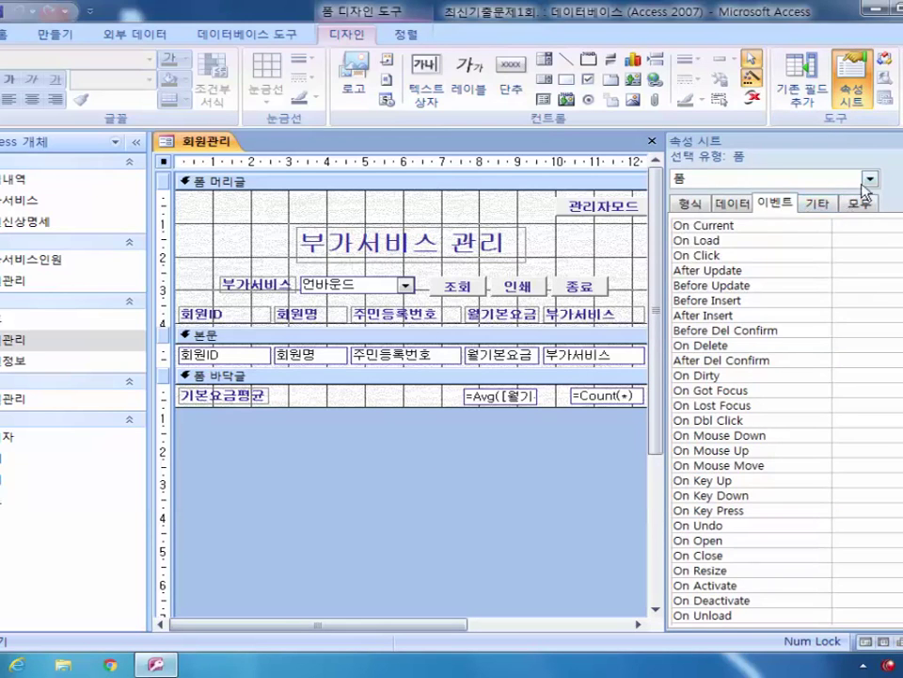
pyautogui.click(870, 178)
pyautogui.moveTo(872, 256)
pyautogui.mouseDown()
pyautogui.moveTo(873, 182)
pyautogui.moveTo(874, 253)
pyautogui.moveTo(874, 202)
pyautogui.moveTo(873, 236)
pyautogui.mouseUp()
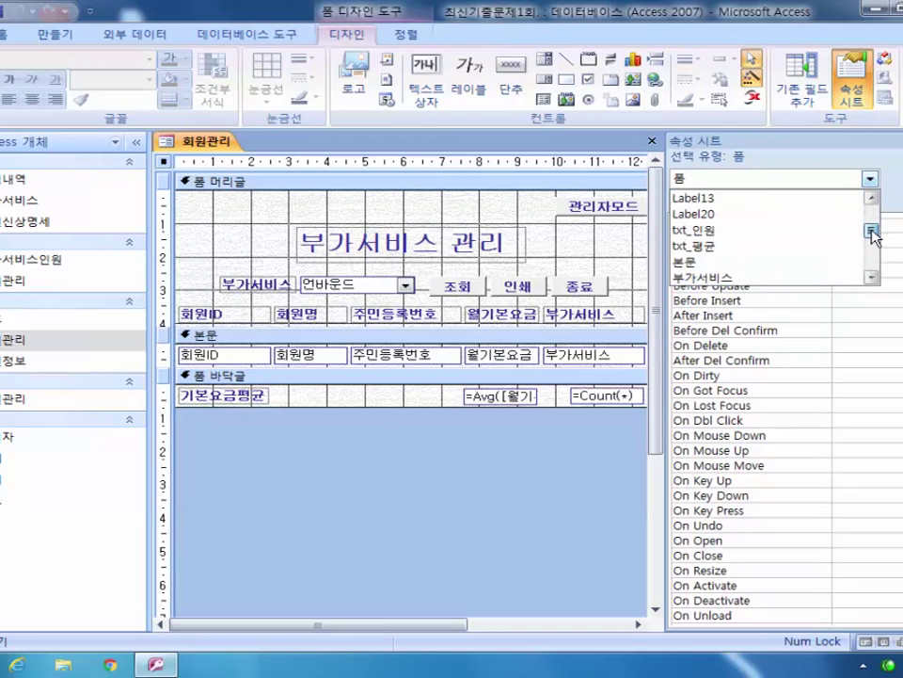
pyautogui.moveTo(873, 229); pyautogui.dragTo(873, 264)
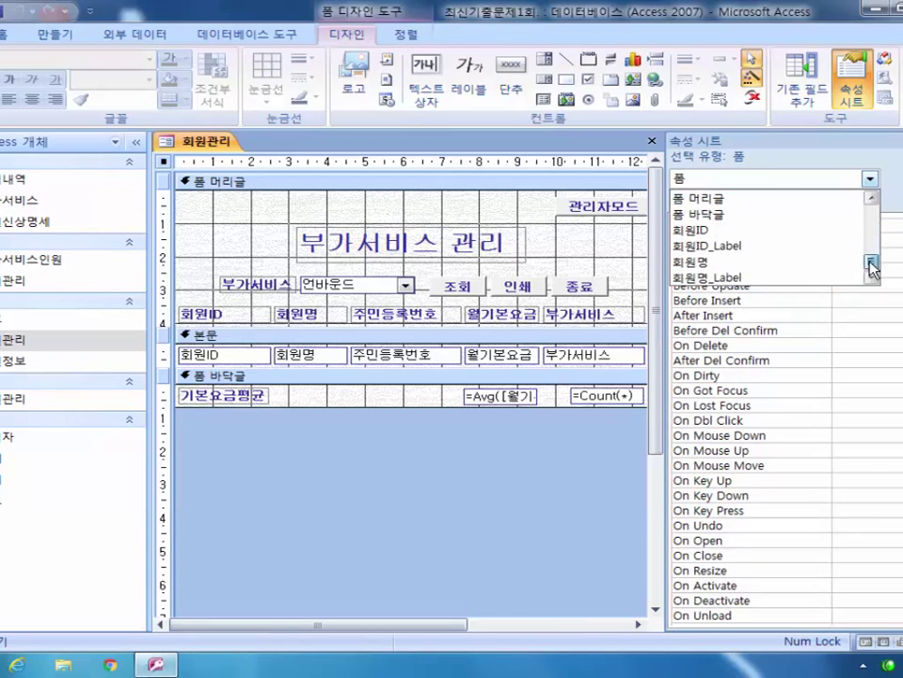
pyautogui.click(735, 262)
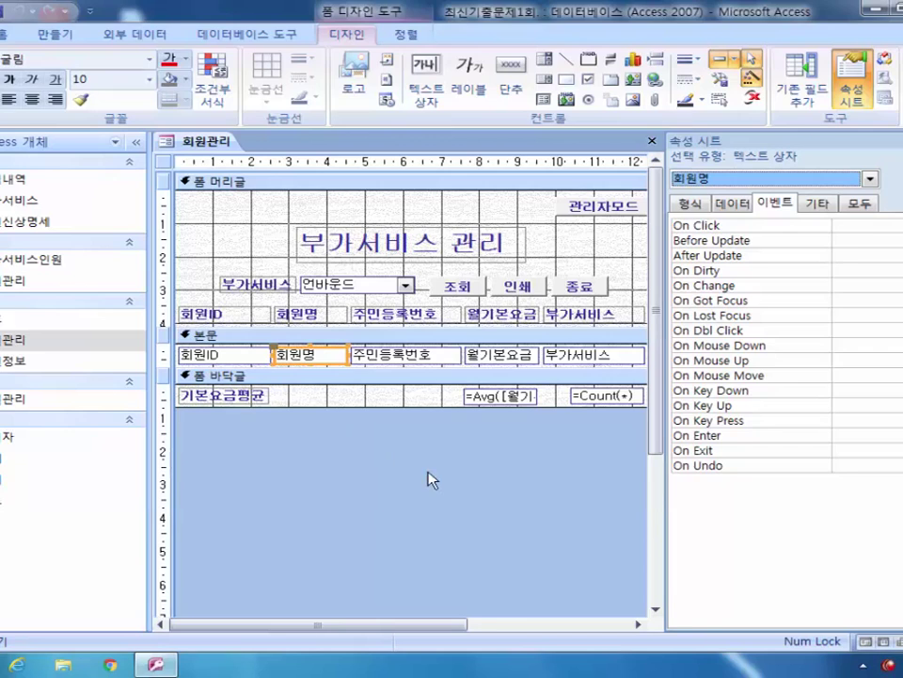
# Step: Set the 회원명 text box's On Click to [이벤트 프로시저] and open its Click code stub
pyautogui.click(867, 225)
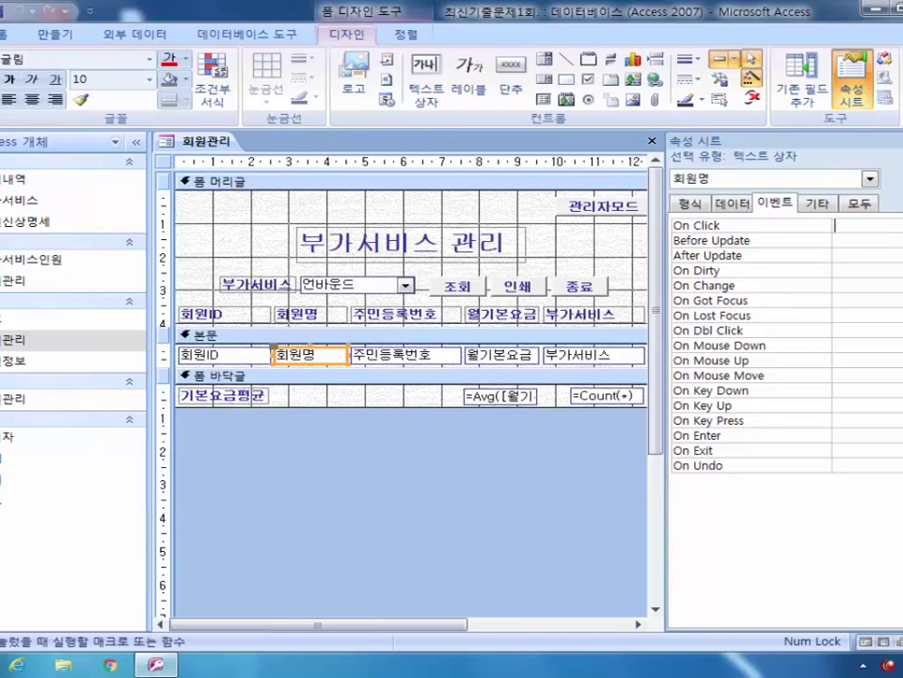
pyautogui.hotkey('alt', 'Down')
pyautogui.press('Down')
pyautogui.press('Return')
pyautogui.hotkey('ctrl', 'F2')
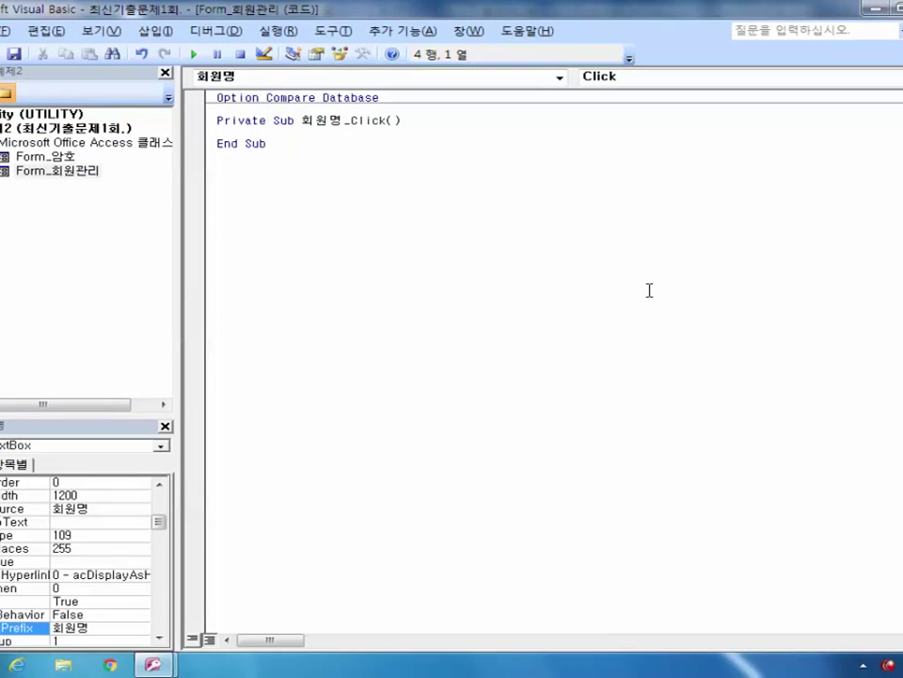
# Step: Add the line 'Dim rst As adodb.Recordset' at the top of the 회원명_Click procedure
pyautogui.press('Return')
pyautogui.press('Return')
pyautogui.press('Up')
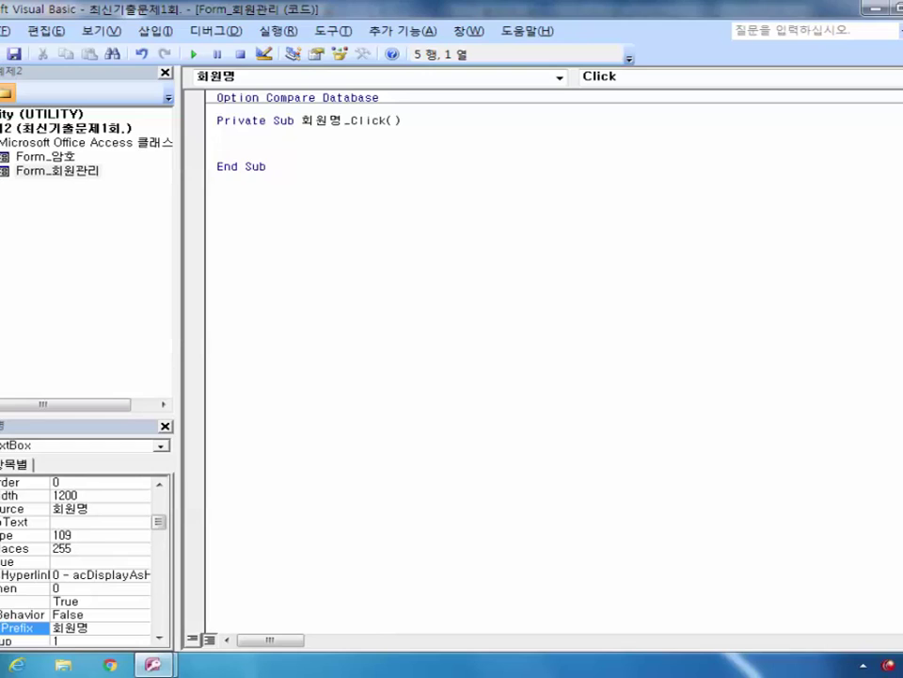
pyautogui.write('dim rst as a')
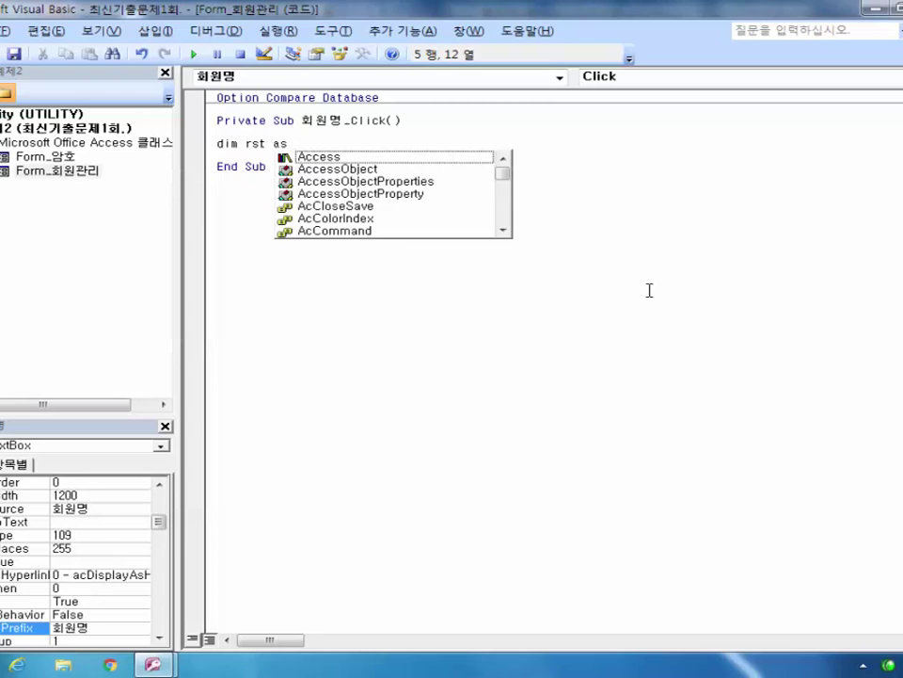
pyautogui.write('d')
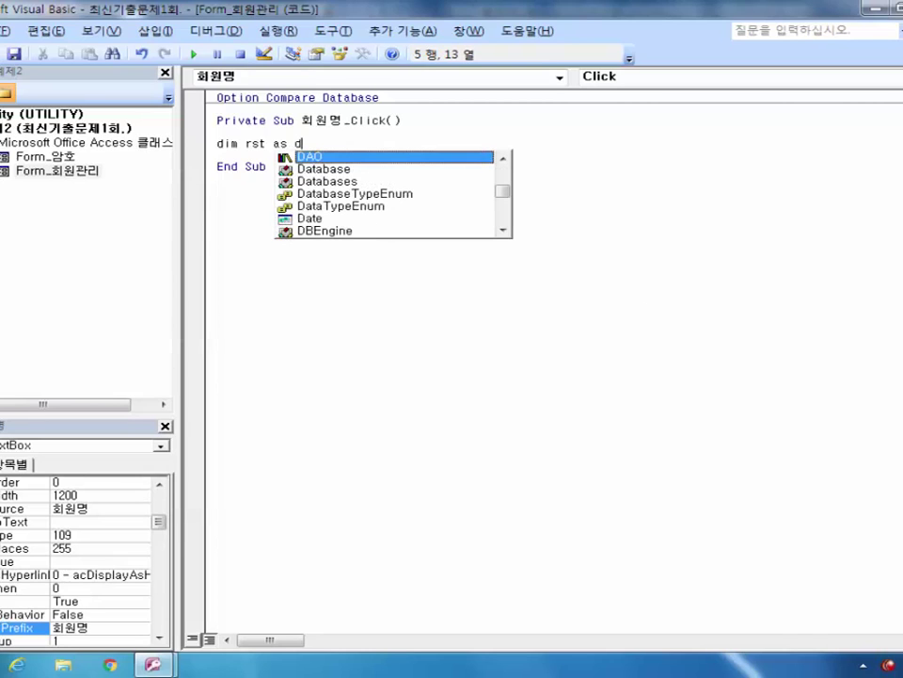
pyautogui.press('BackSpace')
pyautogui.write('adodb')
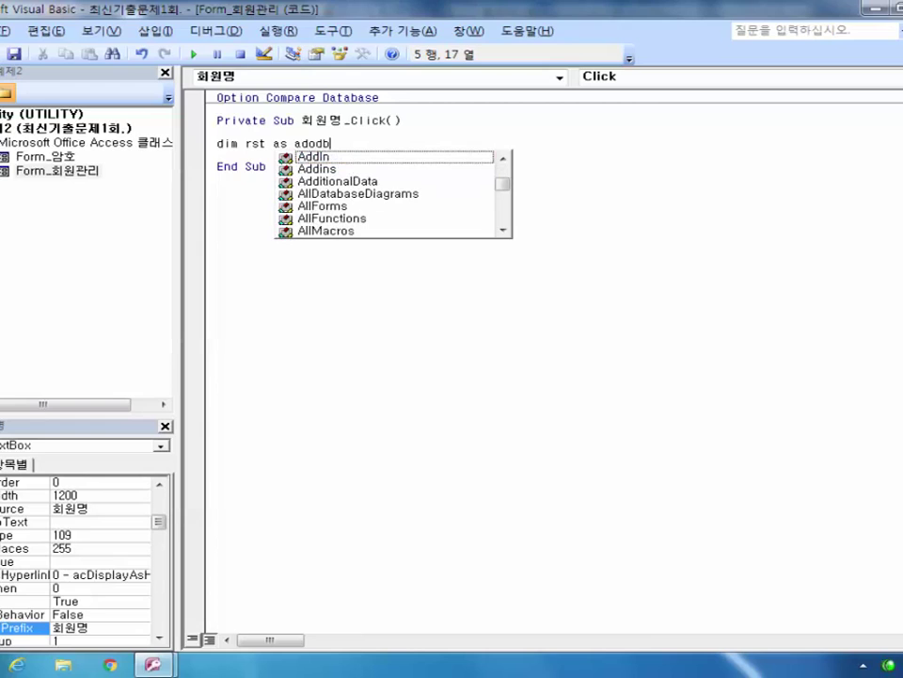
pyautogui.write('.record')
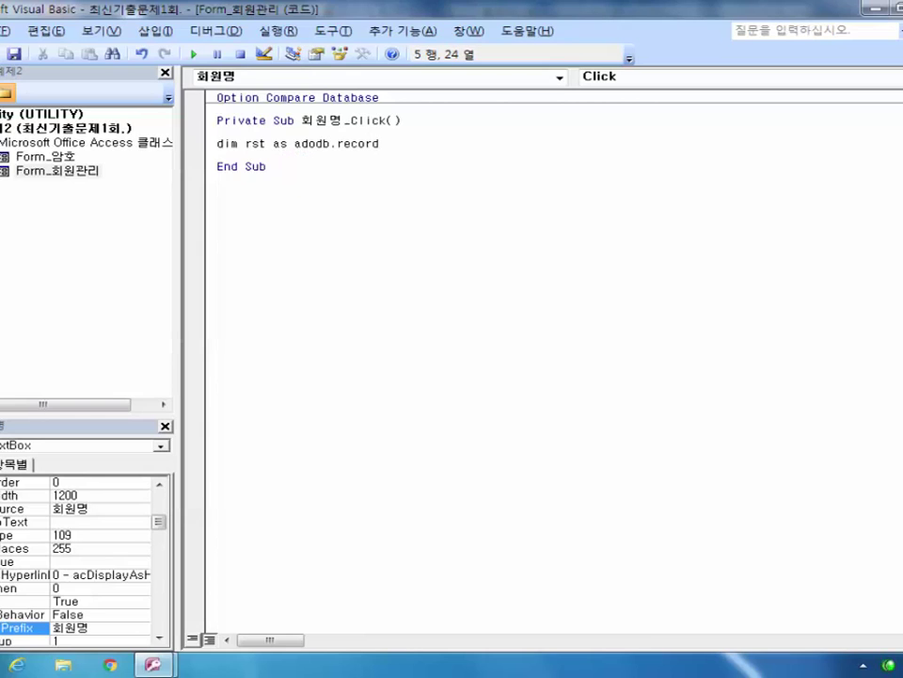
pyautogui.write('set')
pyautogui.press('Return')
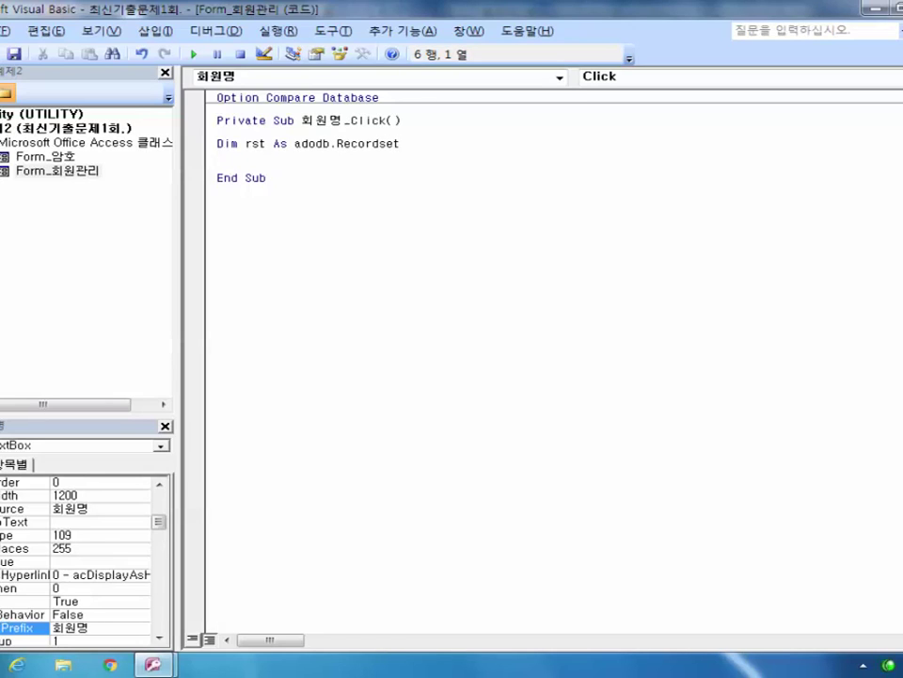
# Step: Retype the library name 'adodb' in the declaration as uppercase ADODB
pyautogui.click(219, 144)
pyautogui.press('Right')
pyautogui.press('Right')
pyautogui.press('Right')
pyautogui.press('Right')
pyautogui.press('Right')
pyautogui.press('Right')
pyautogui.press('Right')
pyautogui.press('Right')
pyautogui.press('Right')
pyautogui.press('Right')
pyautogui.hotkey('shift', 'Right')
pyautogui.hotkey('shift', 'Right')
pyautogui.hotkey('shift', 'Right')
pyautogui.hotkey('shift', 'Right')
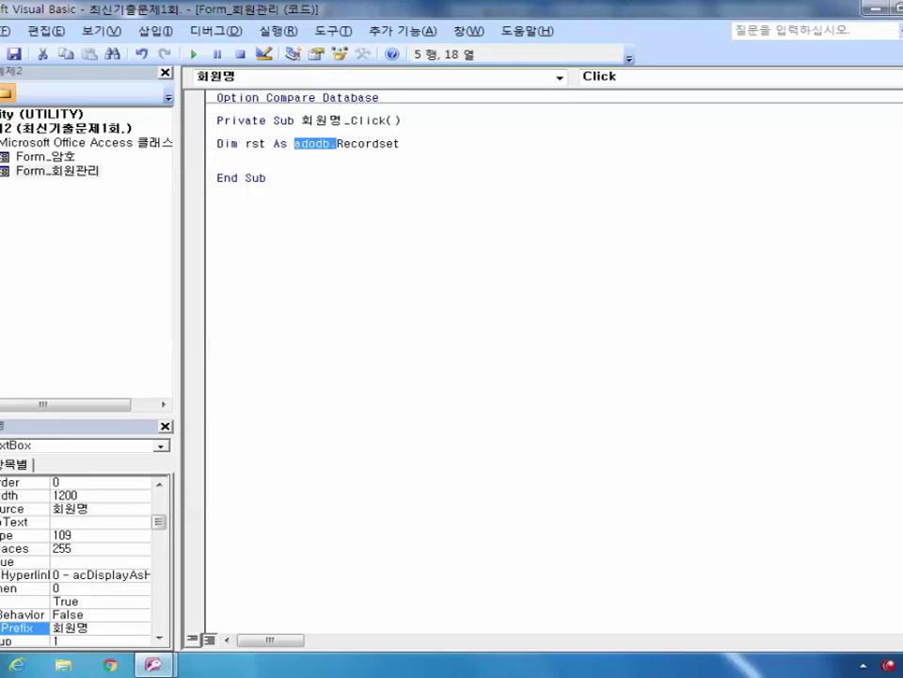
pyautogui.hotkey('shift', 'Right')
pyautogui.write('ADOD')
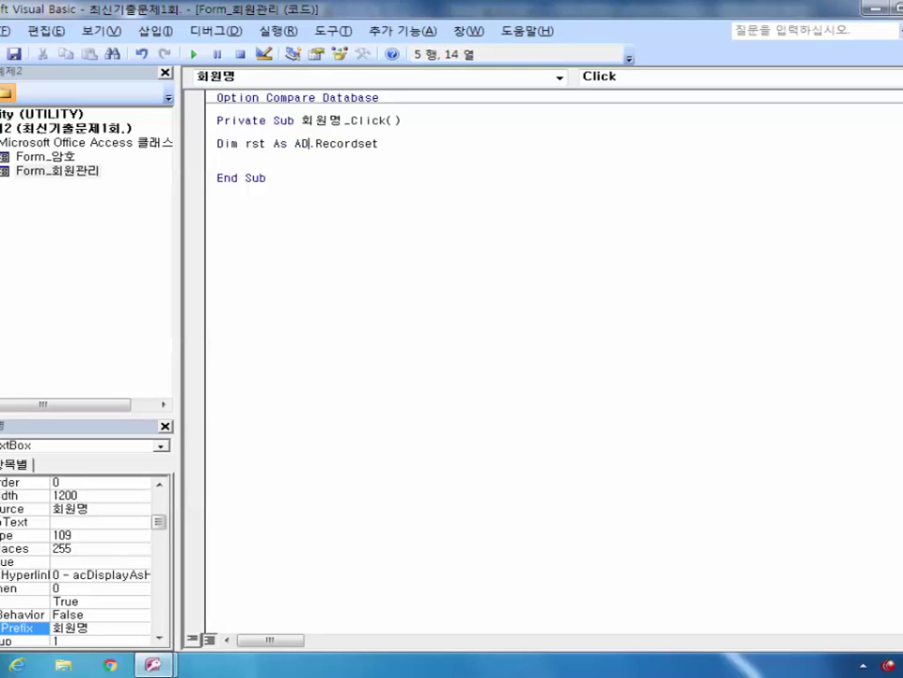
pyautogui.write('B')
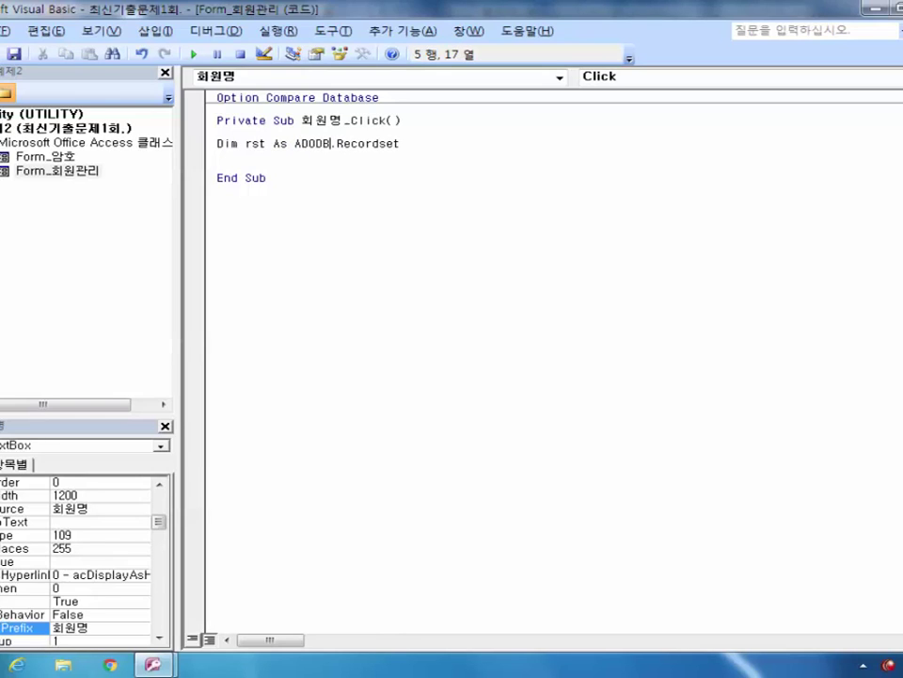
pyautogui.click(217, 155)
# Step: Highlight rst, ADODB.Recordset and Recordset in the declaration while explaining each part
pyautogui.moveTo(294, 143); pyautogui.dragTo(399, 143)
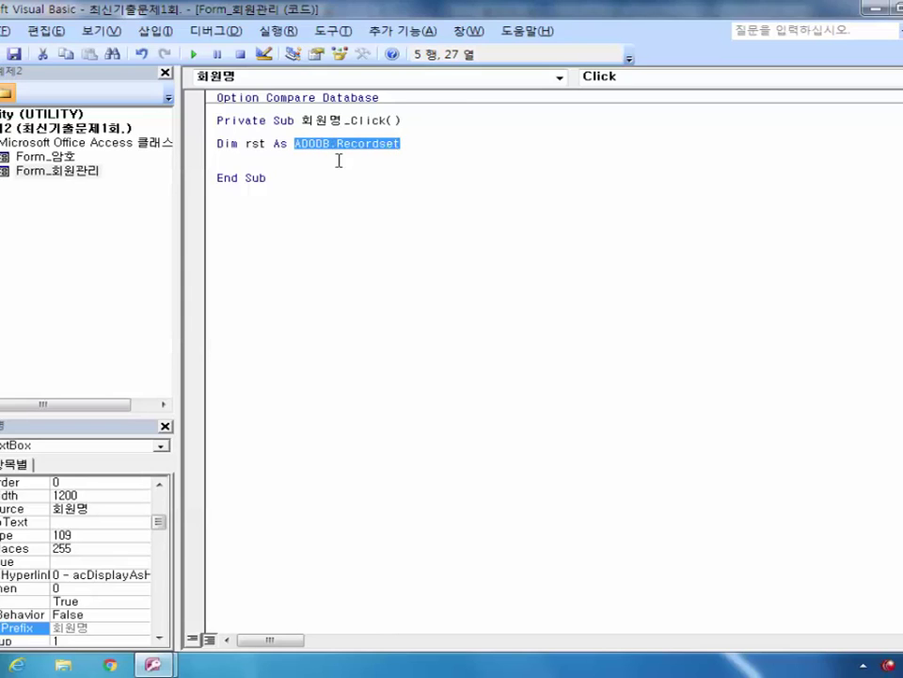
pyautogui.click(246, 144)
pyautogui.moveTo(246, 146); pyautogui.dragTo(266, 147)
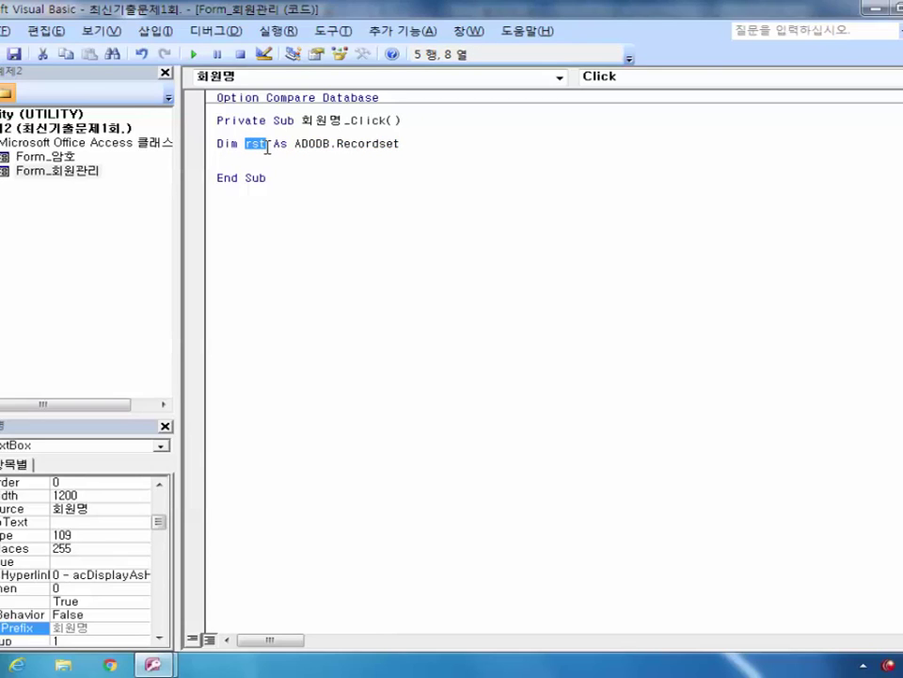
pyautogui.moveTo(297, 143); pyautogui.dragTo(399, 144)
pyautogui.moveTo(246, 144); pyautogui.dragTo(271, 145)
pyautogui.moveTo(337, 143); pyautogui.dragTo(400, 143)
pyautogui.click(403, 147)
# Step: Add 'Set rst = New ADODB.Recordset' on a new line below the Dim declaration
pyautogui.click(426, 148)
pyautogui.press('Return')
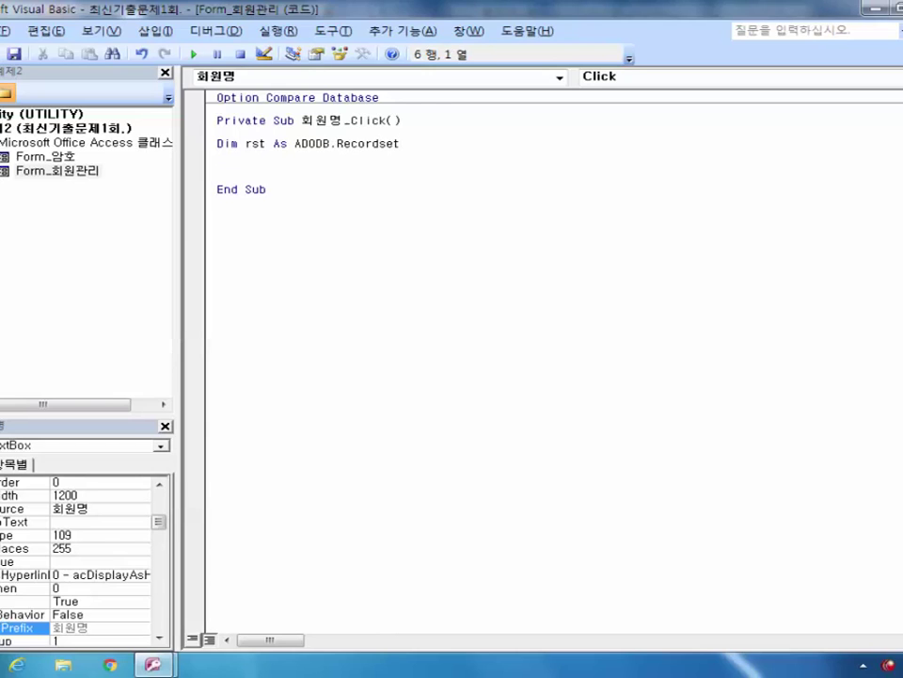
pyautogui.write('set rst =')
pyautogui.write('New')
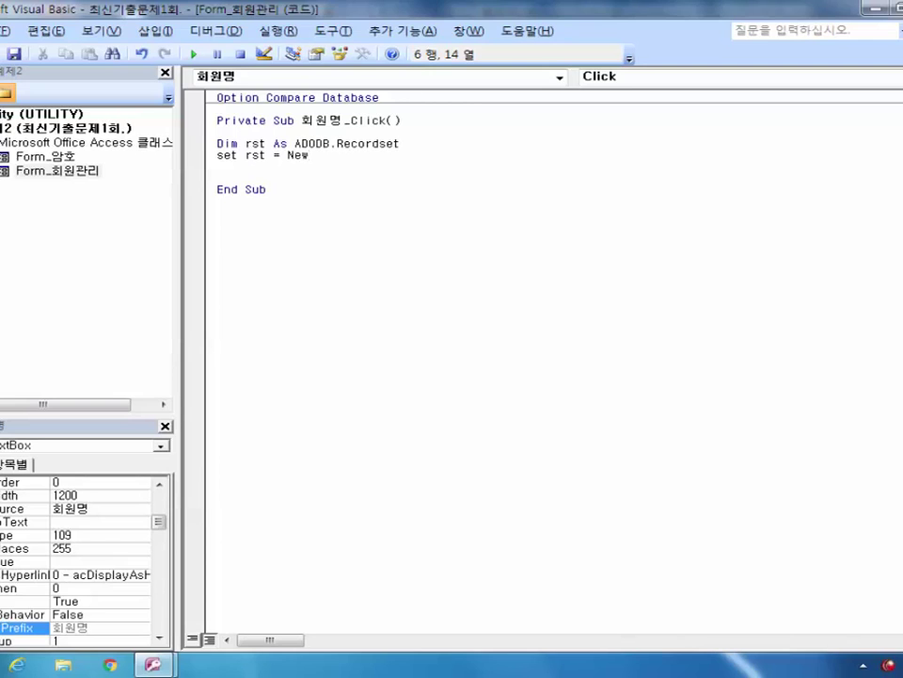
pyautogui.write(' A')
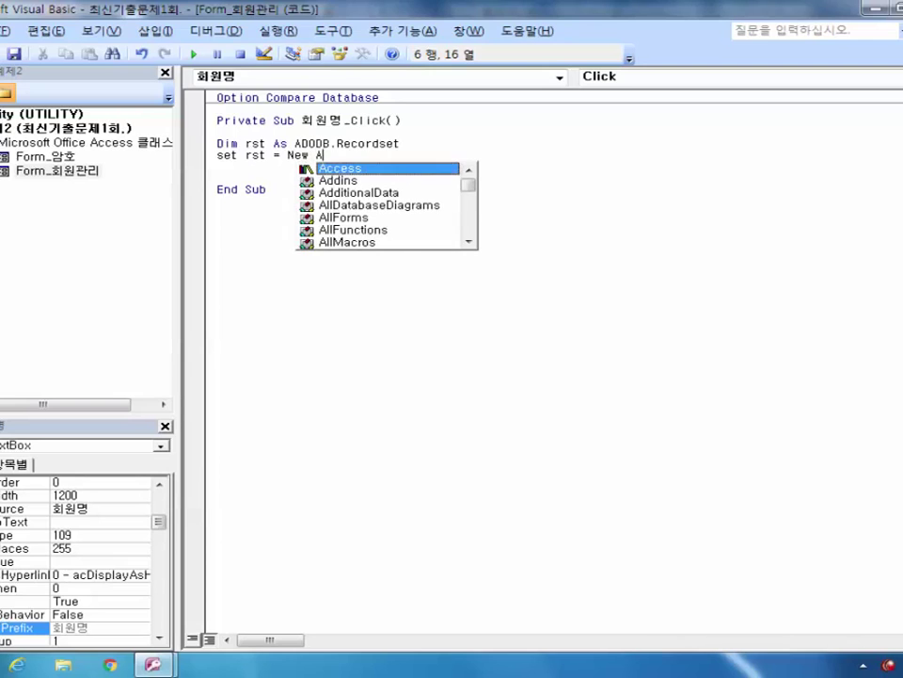
pyautogui.write('D')
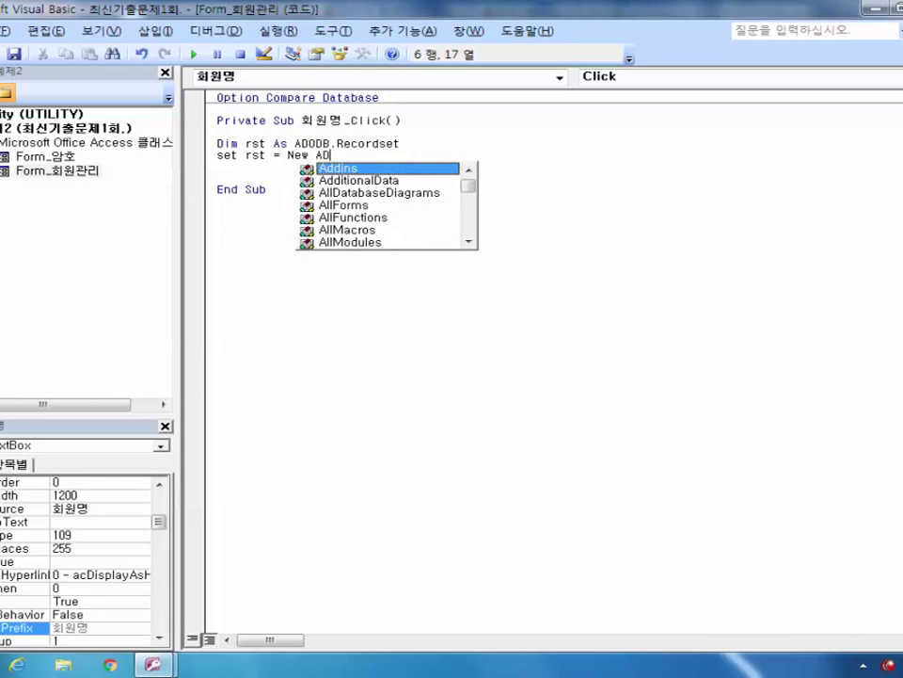
pyautogui.write('ODB')
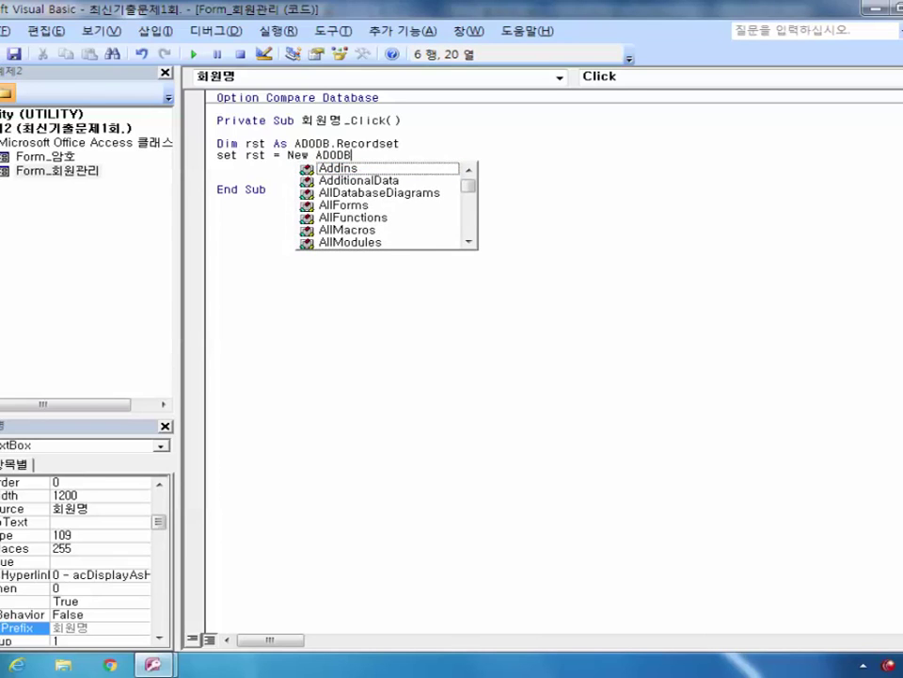
pyautogui.write('.recordset')
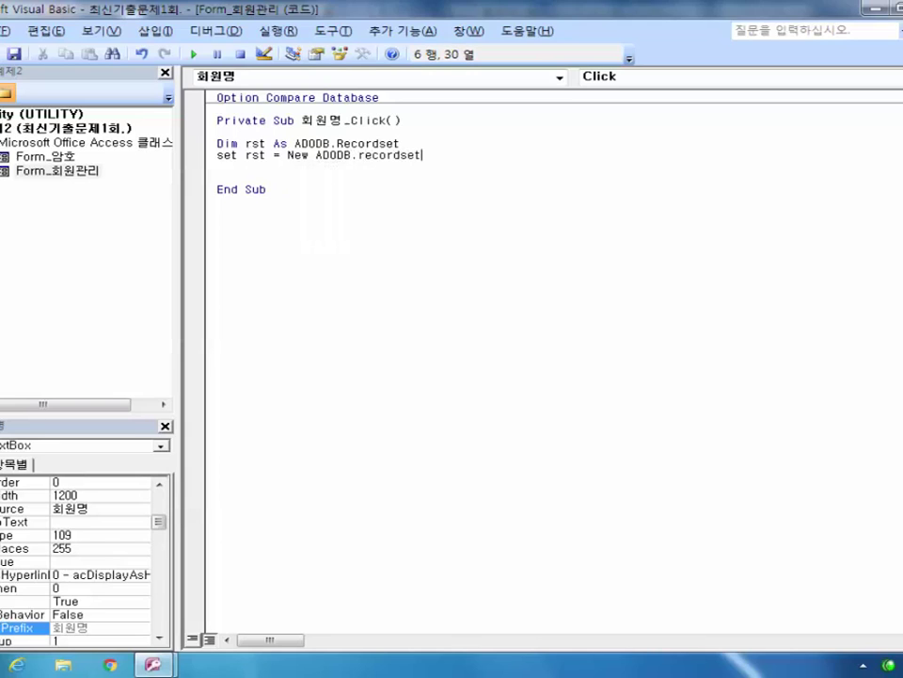
pyautogui.press('Return')
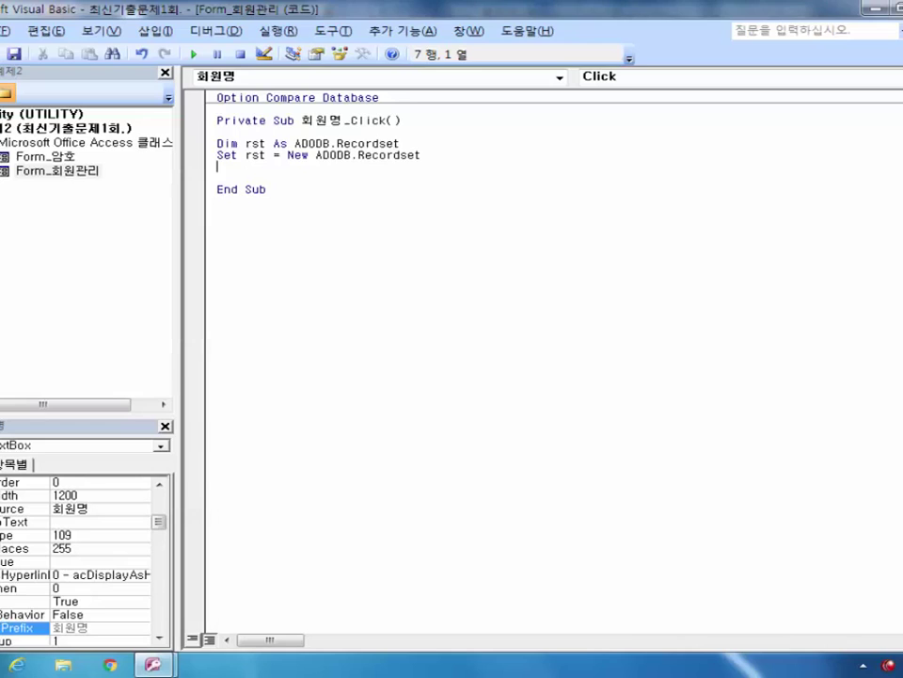
# Step: Type rst.open select * from 회원관리 where 회원명 = '회원명' as the third line
pyautogui.write('rst.open')
pyautogui.write('select')
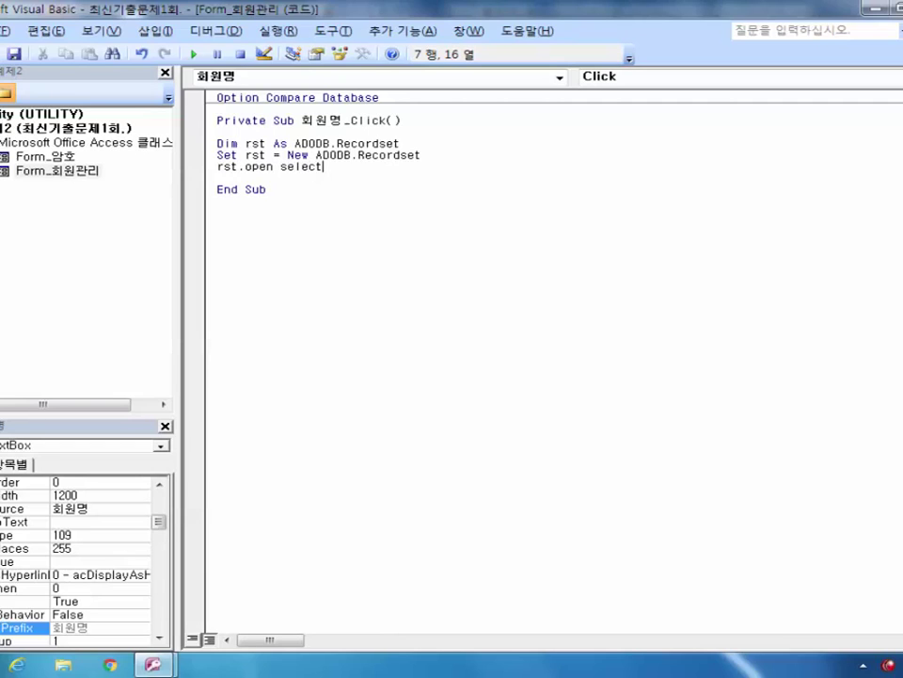
pyautogui.write(' +')
pyautogui.write(' fro')
pyautogui.write('m')
pyautogui.write(' 회우')
pyautogui.write('원관리')
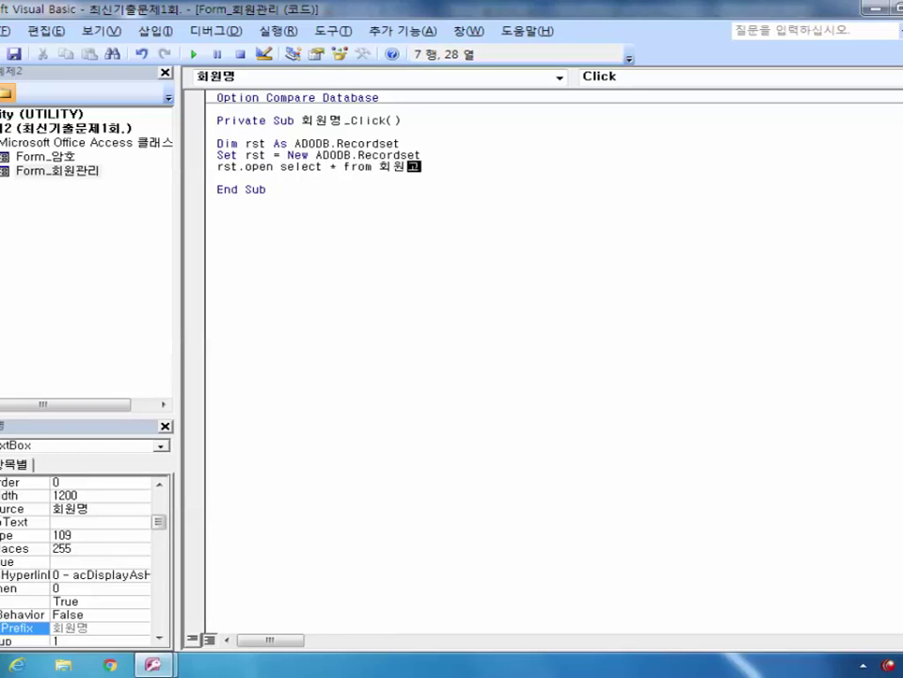
pyautogui.write(' where ')
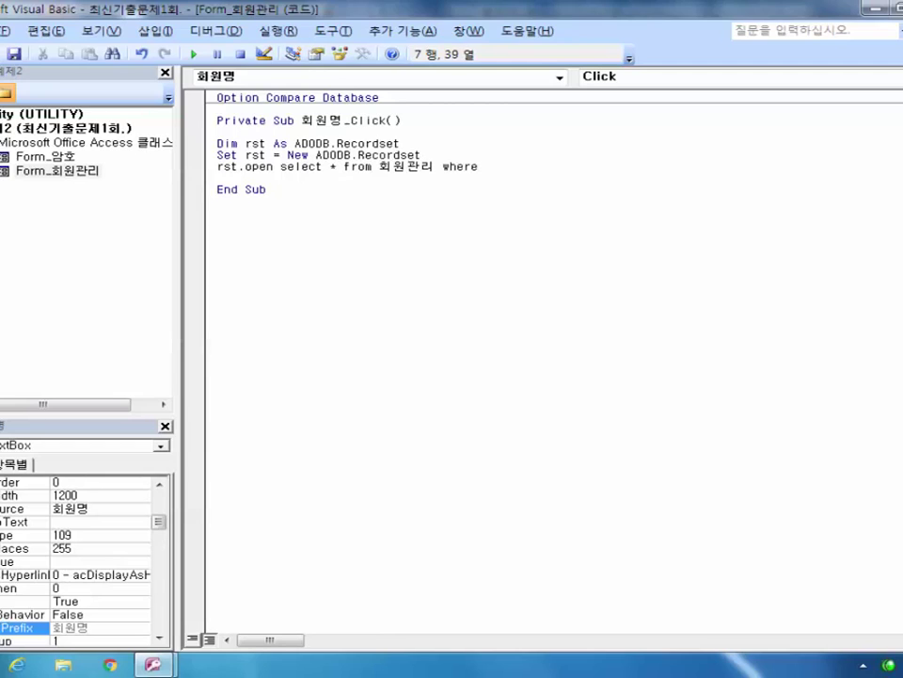
pyautogui.write('회')
pyautogui.write('원명 =')
pyautogui.write(' 회원ㅁ')
pyautogui.write('명')
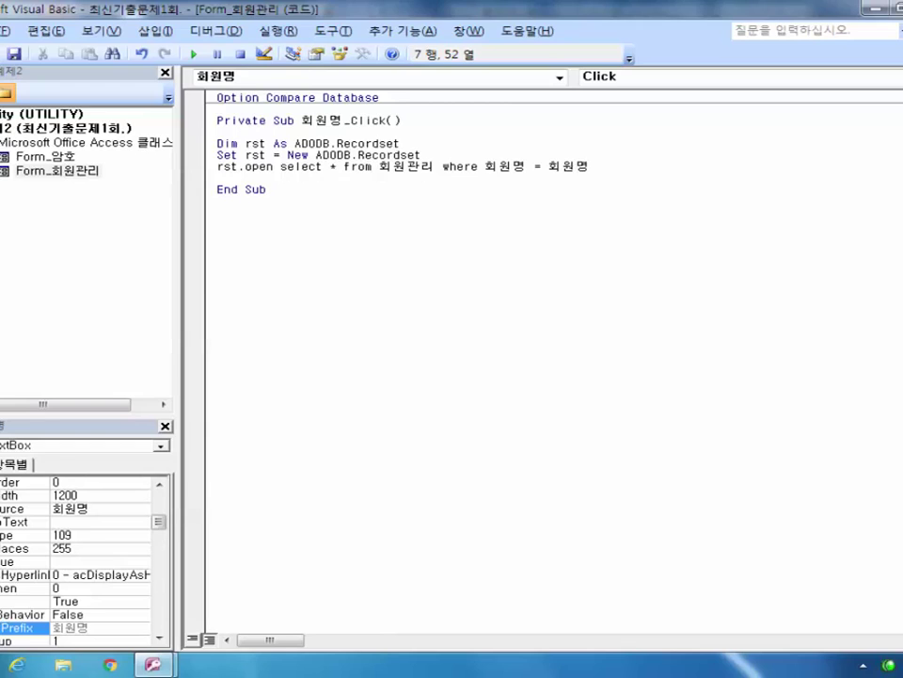
pyautogui.press('Left')
pyautogui.press('Left')
pyautogui.press('Left')
pyautogui.press('Left')
pyautogui.press('Left')
pyautogui.press('Right')
pyautogui.press('Right')
pyautogui.press('Right')
pyautogui.press('Right')
pyautogui.write("'")
pyautogui.press('Right')
pyautogui.press('Right')
pyautogui.press('Right')
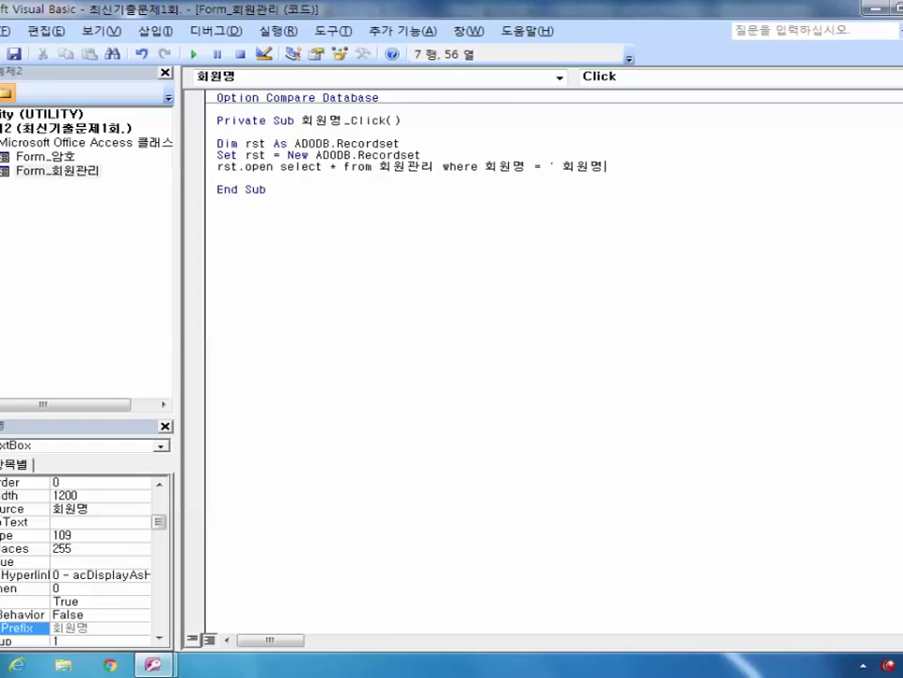
pyautogui.write("'")
# Step: Wrap the SQL text in double quotes, keeping the single quotes around 회원명
pyautogui.press('Left')
pyautogui.press('Left')
pyautogui.press('Left')
pyautogui.press('Left')
pyautogui.press('Left')
pyautogui.press('Left')
pyautogui.hotkey('shift', 'Right')
pyautogui.hotkey('shift', 'Right')
pyautogui.hotkey('shift', 'Right')
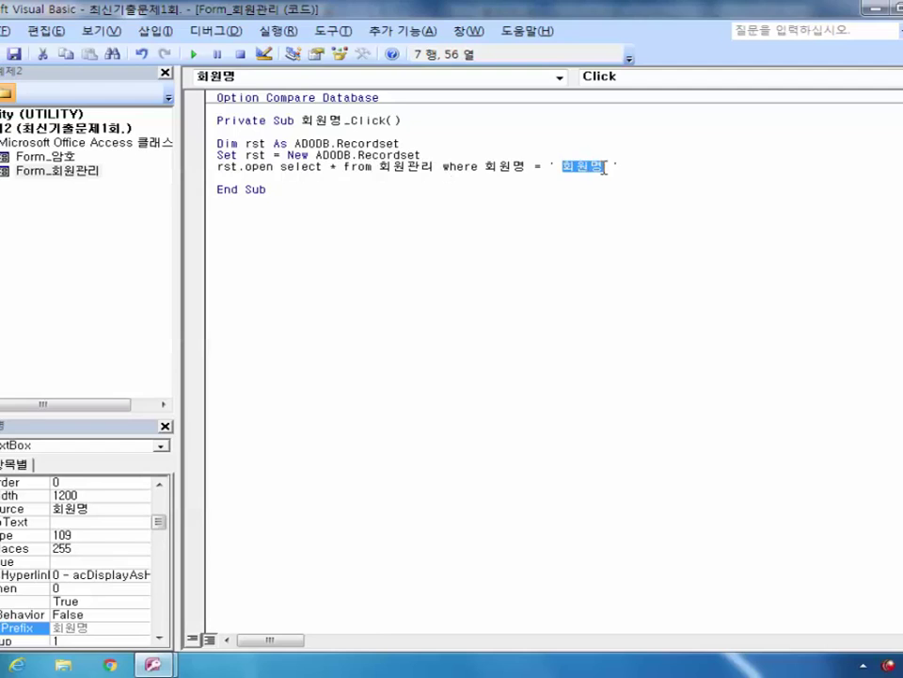
pyautogui.press('Left')
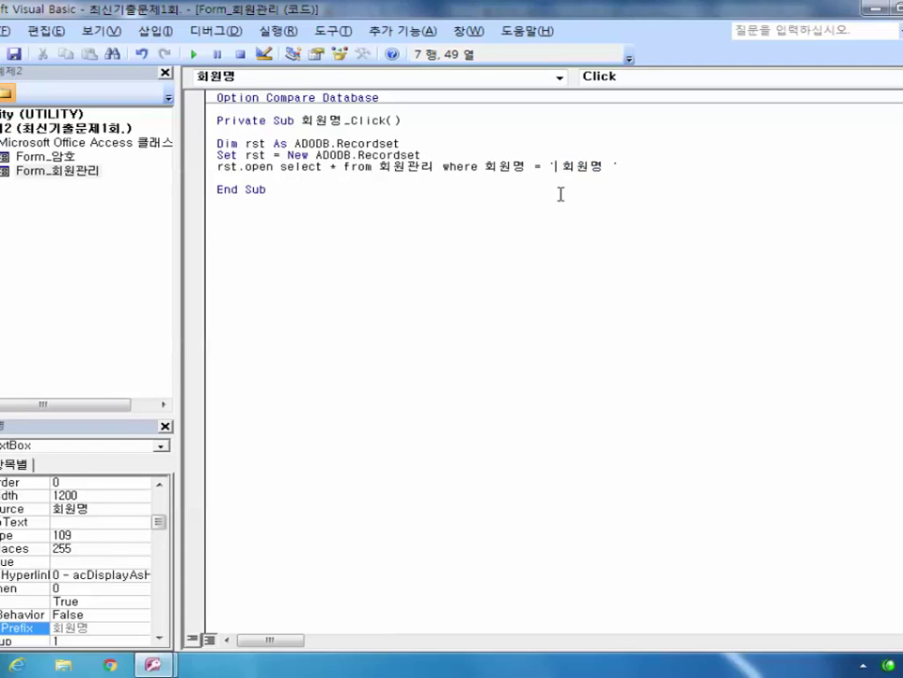
pyautogui.write("'")
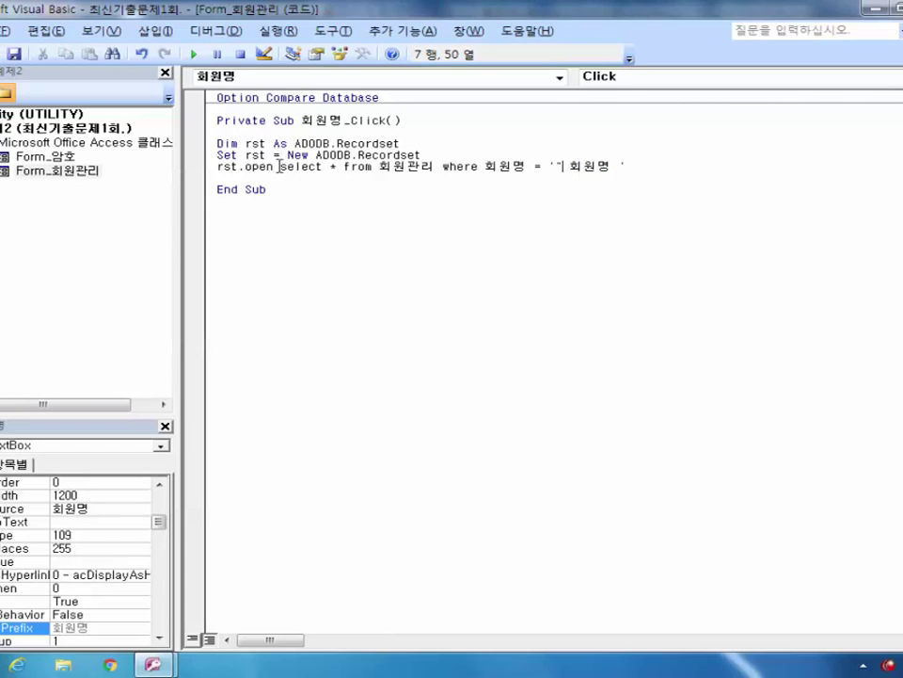
pyautogui.click(279, 167)
pyautogui.write('"')
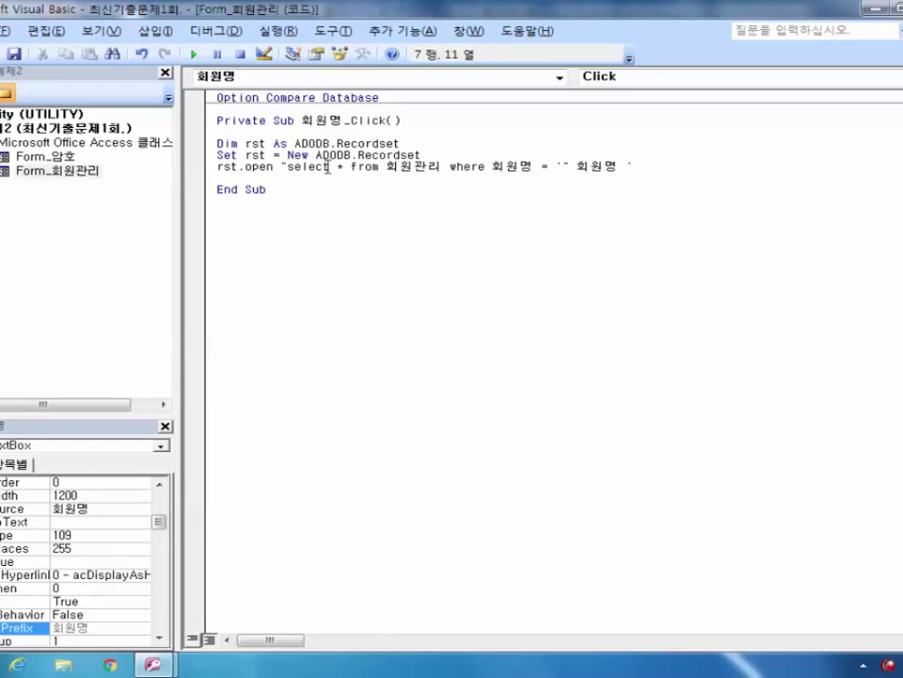
pyautogui.click(626, 167)
pyautogui.write('"')
pyautogui.press('End')
pyautogui.write('"')
# Step: Join the form's 회원명 value into the string with & on both sides
pyautogui.click(576, 166)
pyautogui.write('&')
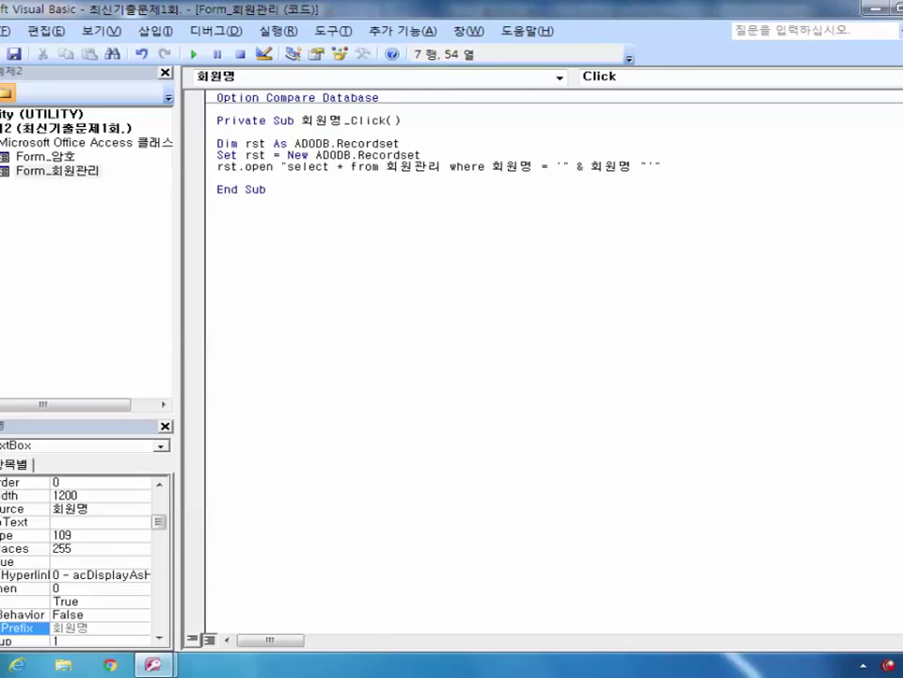
pyautogui.click(635, 166)
pyautogui.write('회')
pyautogui.press('BackSpace')
pyautogui.write('&')
pyautogui.click(710, 167)
# Step: Append , CurrentProject.Connection to rst.Open and begin a msgbox line below it
pyautogui.write(',')
pyautogui.write('currentpro')
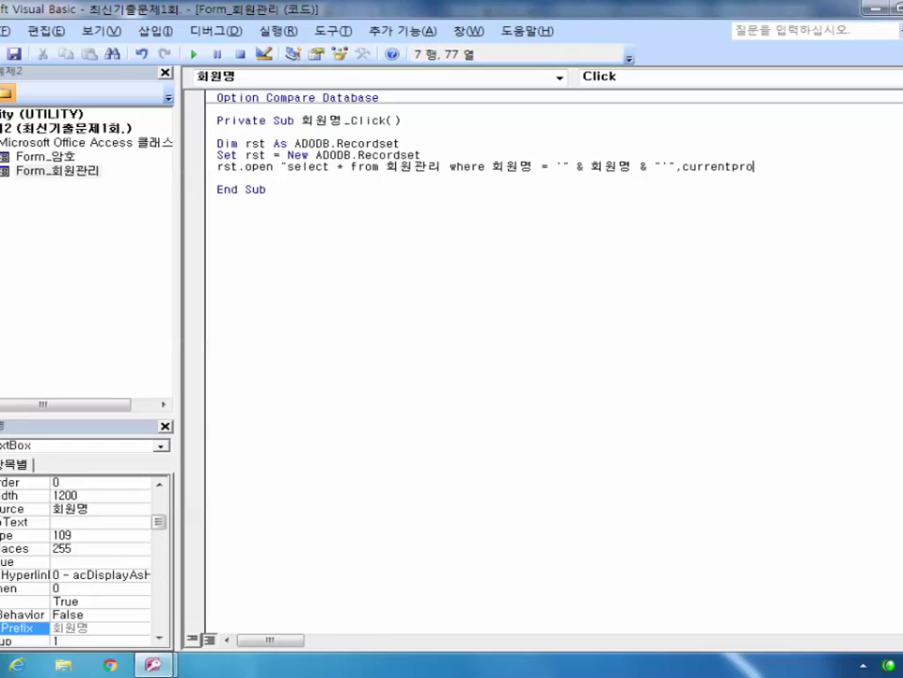
pyautogui.write('ject.co')
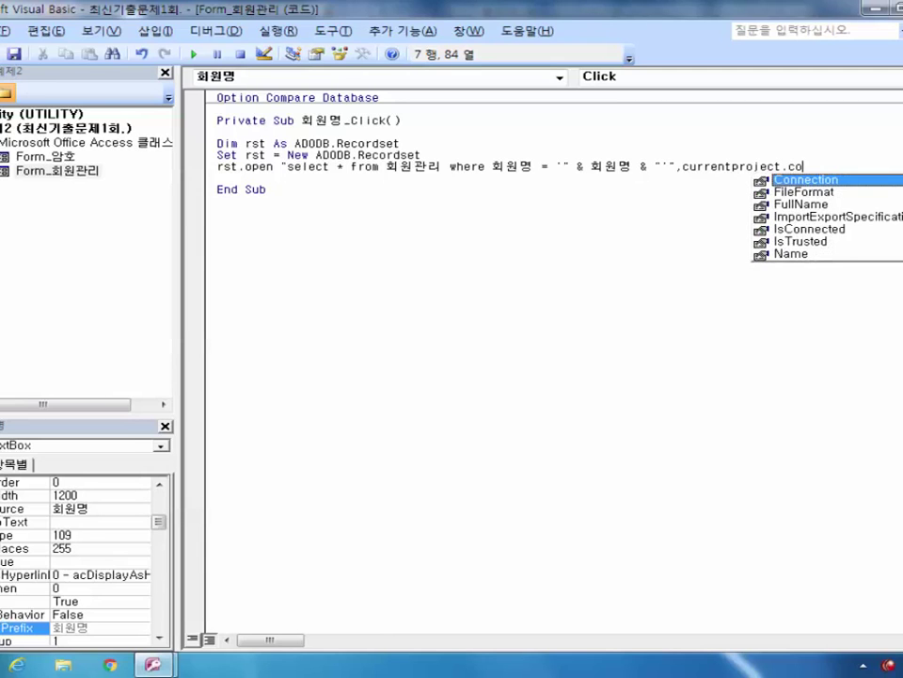
pyautogui.press('Tab')
pyautogui.press('Down')
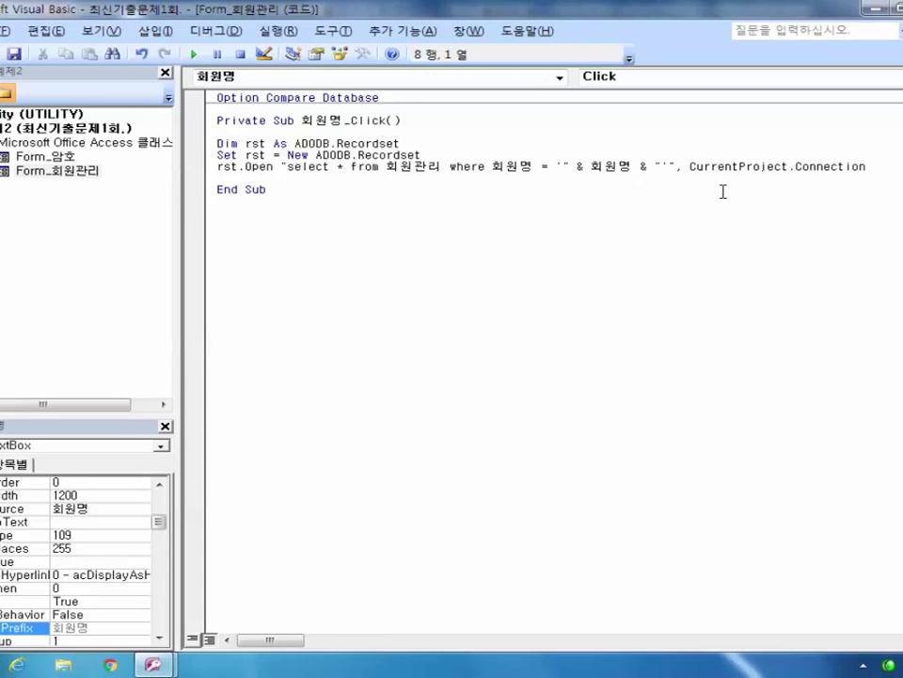
pyautogui.write('msgbox')
# Step: Complete the message as rst("회원명") & "님의 가입일은 " & rst("가입일") & "입니다."
pyautogui.write('s')
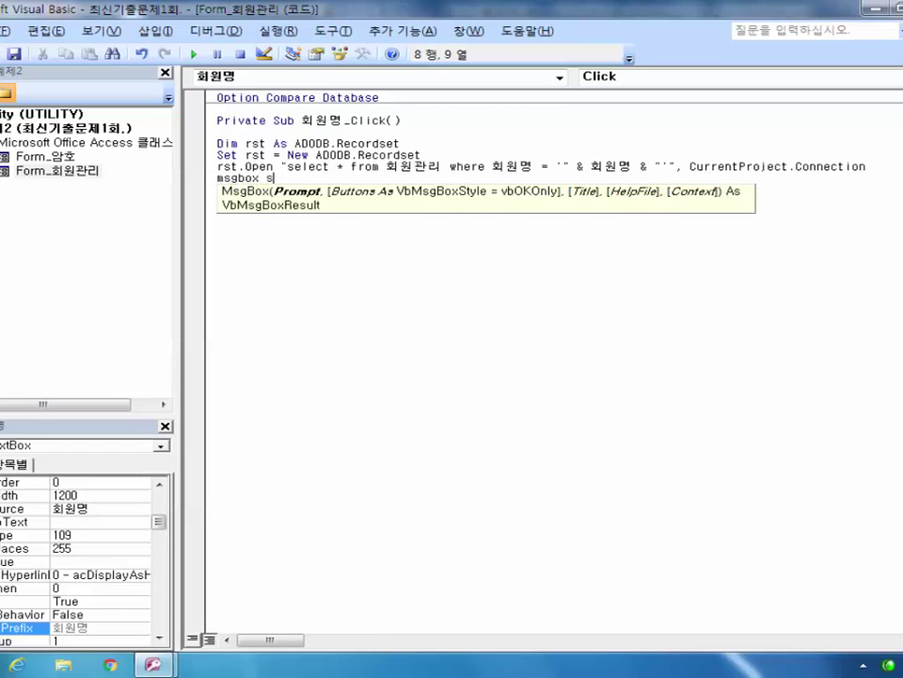
pyautogui.press('BackSpace')
pyautogui.write('rst(')
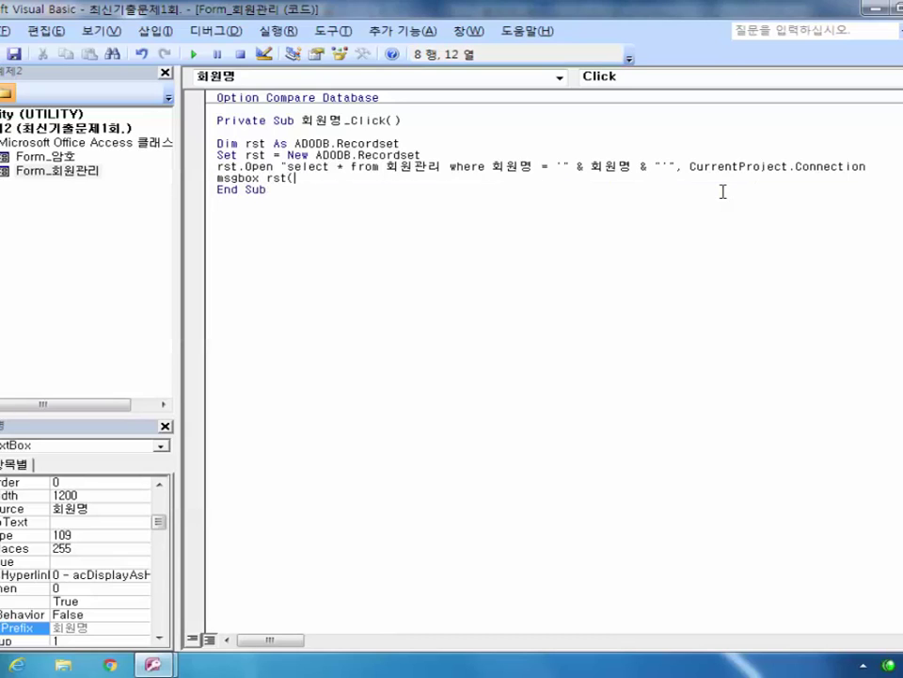
pyautogui.write('"')
pyautogui.write('회원명"')
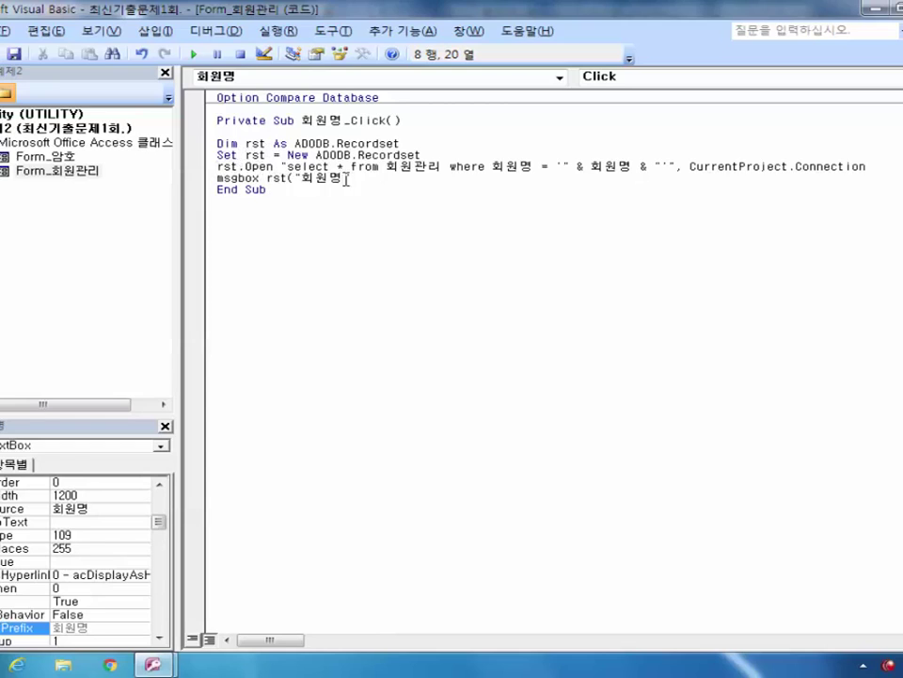
pyautogui.write(')')
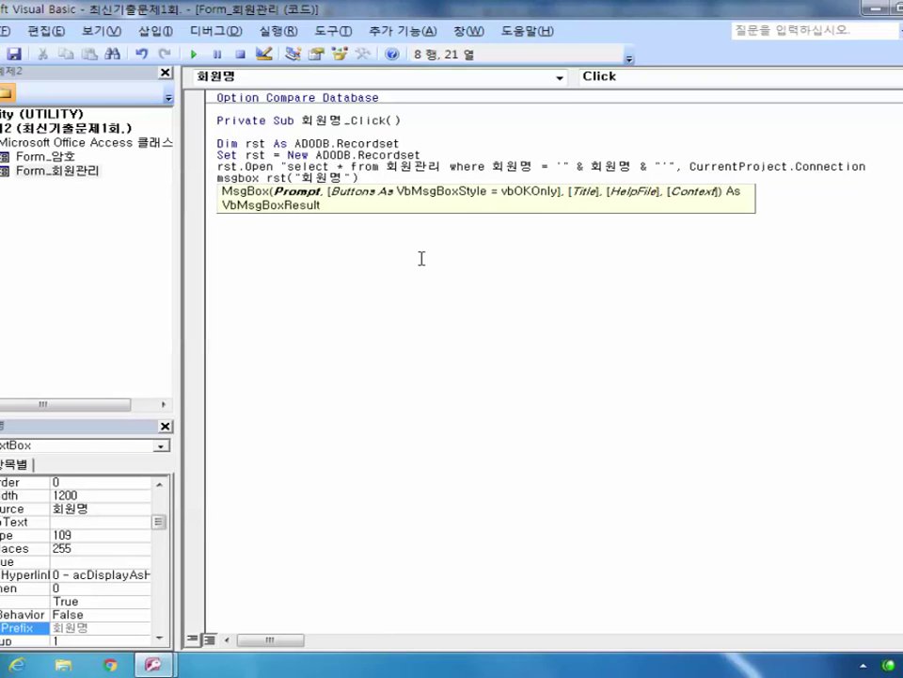
pyautogui.write(')')
pyautogui.write(' & "')
pyautogui.write('sls')
pyautogui.press('BackSpace')
pyautogui.press('BackSpace')
pyautogui.press('BackSpace')
pyautogui.write('ㄴ의 가입ㅇ')
pyautogui.write('일은')
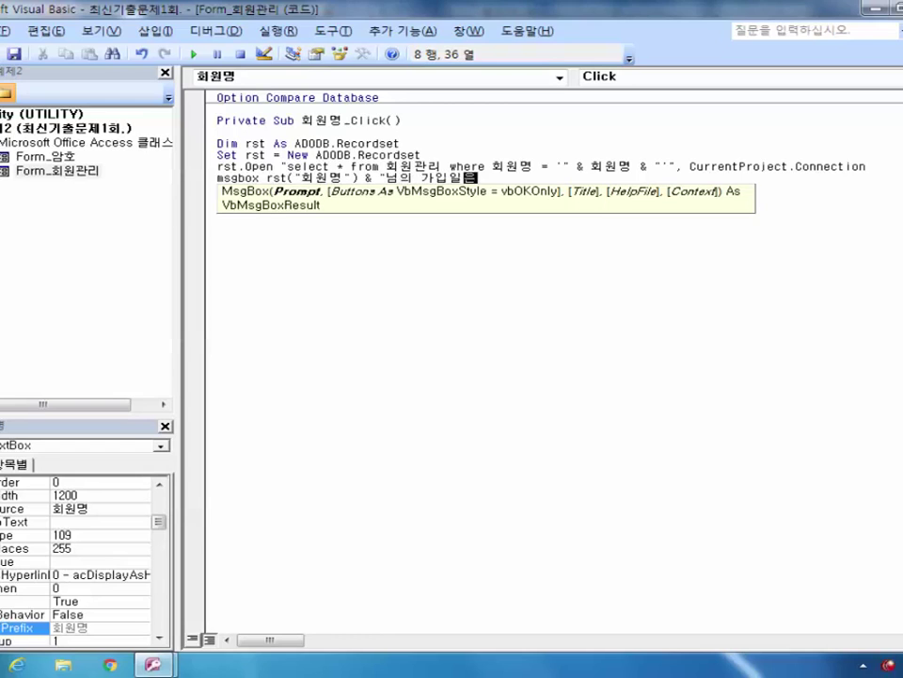
pyautogui.write(' " & rst(')
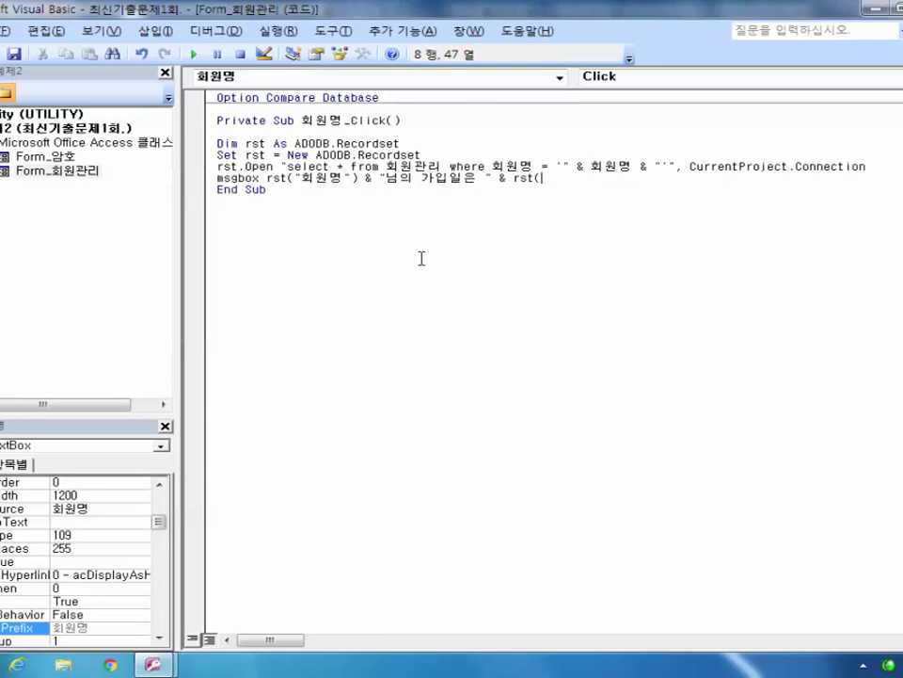
pyautogui.write('"가입일")')
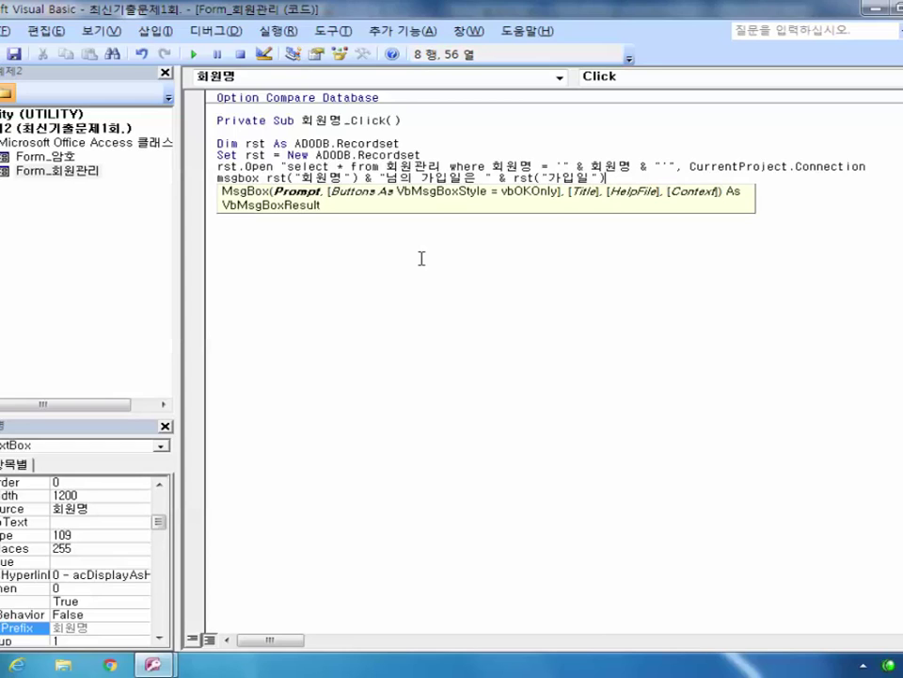
pyautogui.write('& "dlqslek')
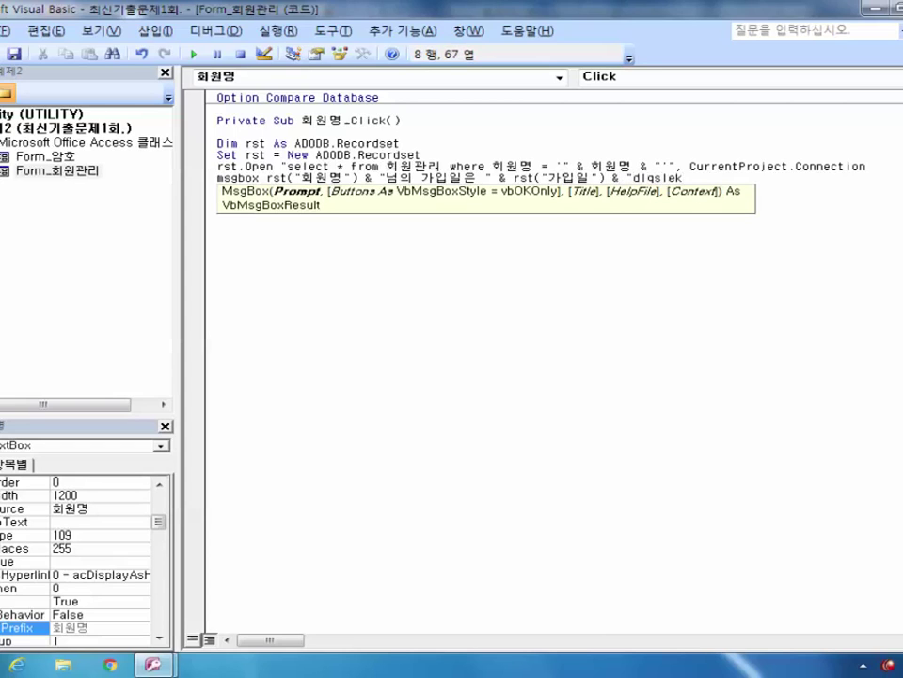
pyautogui.press('BackSpace')
pyautogui.press('BackSpace')
pyautogui.press('BackSpace')
pyautogui.press('BackSpace')
pyautogui.press('BackSpace')
pyautogui.press('BackSpace')
pyautogui.press('BackSpace')
pyautogui.write('입니다."')
# Step: Add the vbOKOnly button style and the title "회원정보" to the MsgBox statement
pyautogui.write(',')
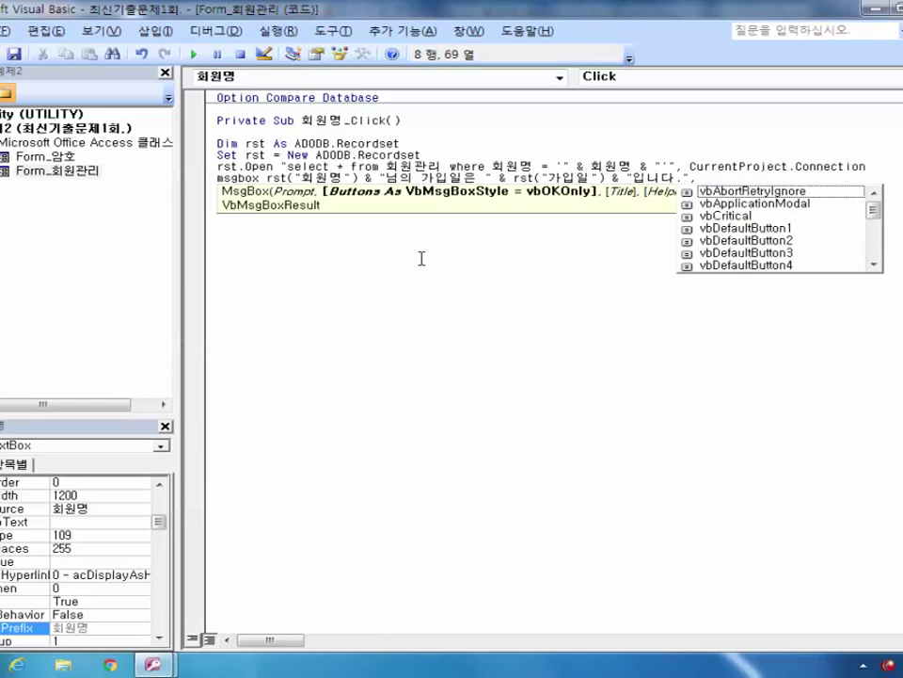
pyautogui.press('Down')
pyautogui.press('Down')
pyautogui.press('Down')
pyautogui.press('Down')
pyautogui.press('Down')
pyautogui.press('Down')
pyautogui.press('Down')
pyautogui.press('Down')
pyautogui.press('Down')
pyautogui.press('Down')
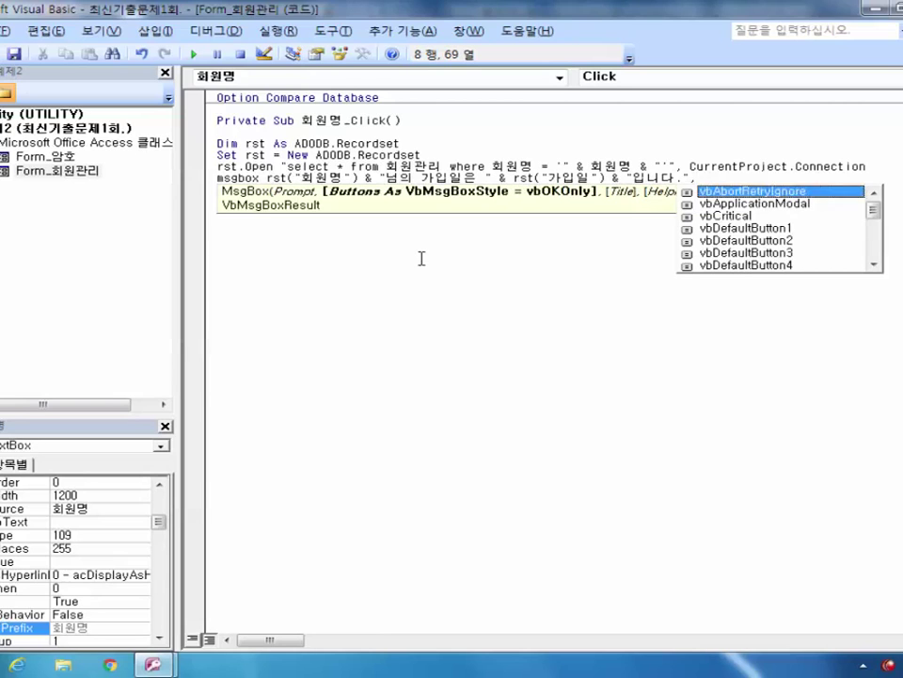
pyautogui.press('Down')
pyautogui.press('Down')
pyautogui.press('Down')
pyautogui.press('Down')
pyautogui.press('Down')
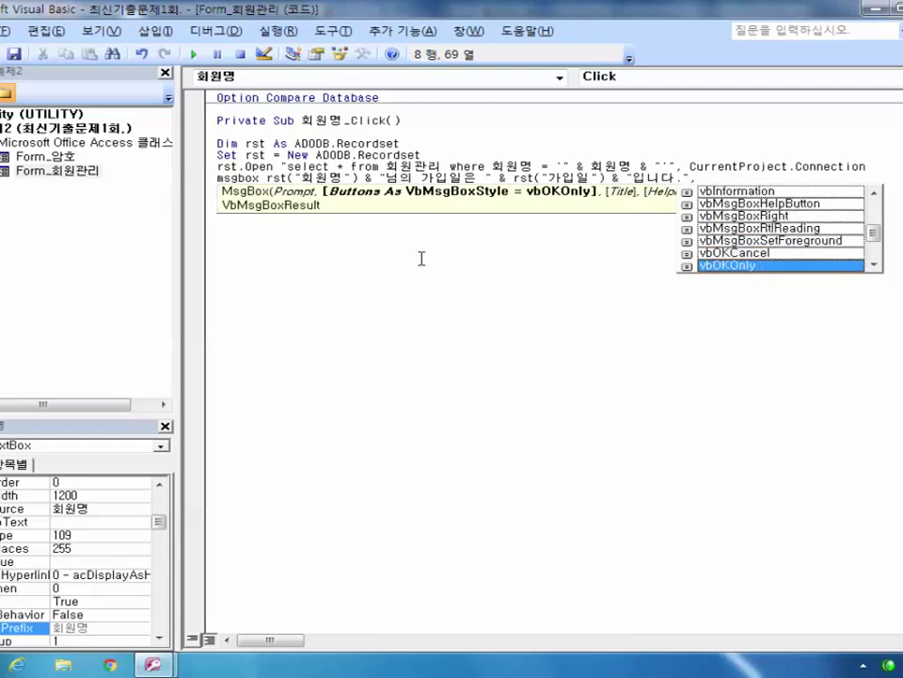
pyautogui.press('Tab')
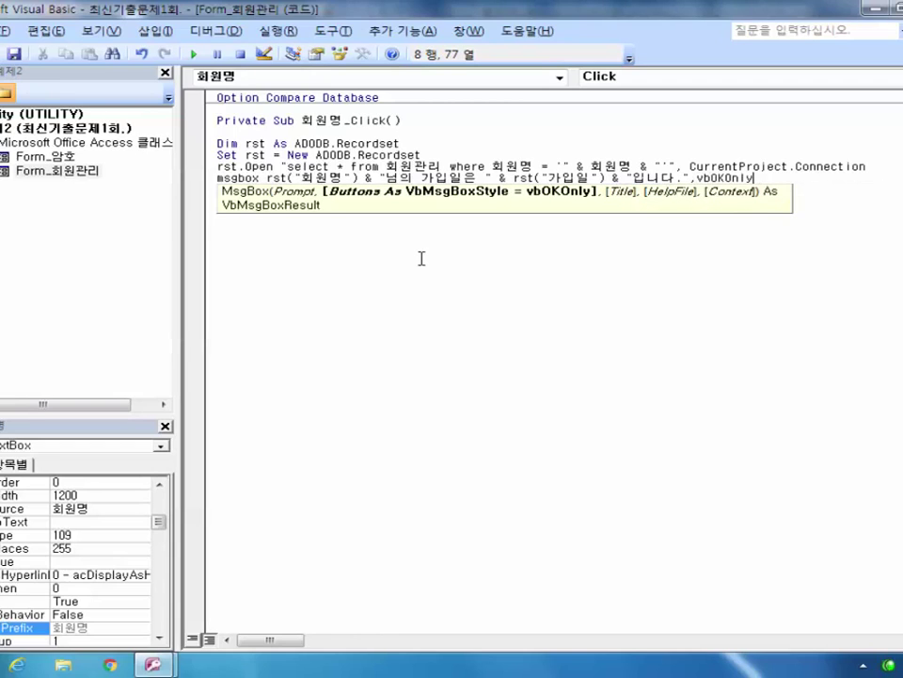
pyautogui.write(',')
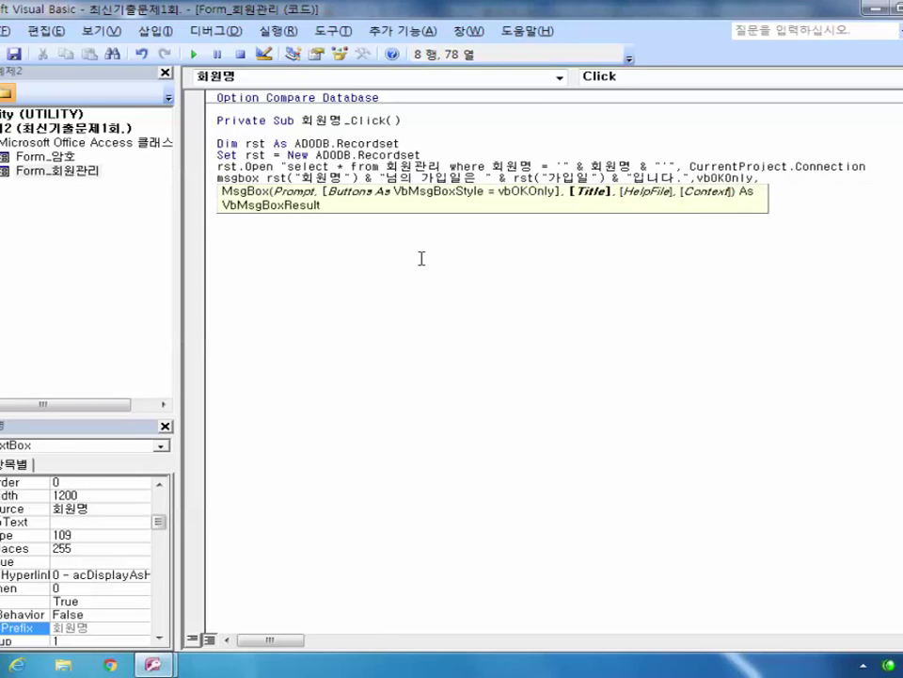
pyautogui.write('"회원명')
pyautogui.write('보"')
pyautogui.press('Down')
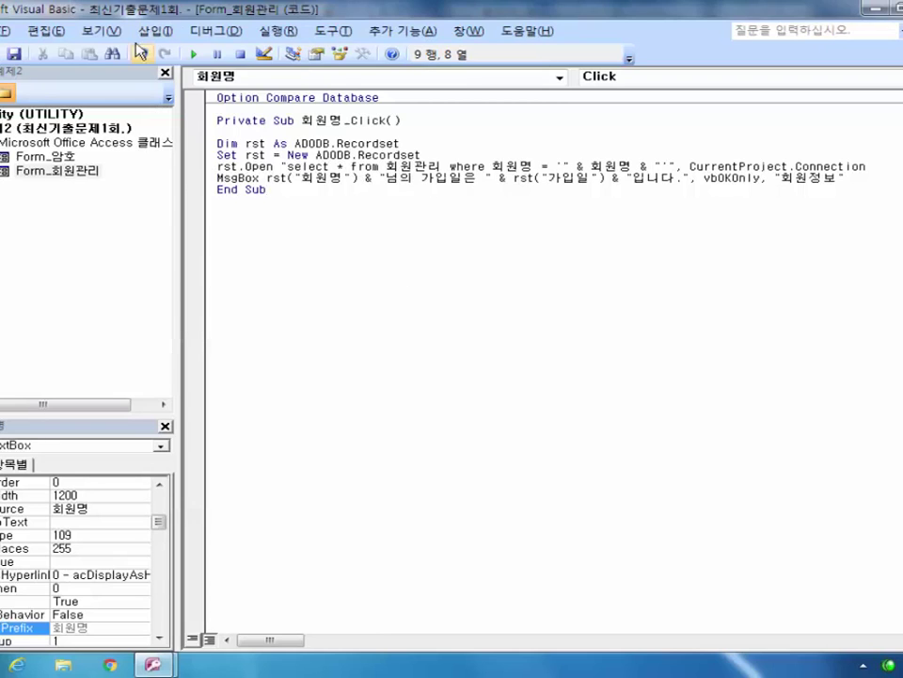
pyautogui.click(322, 31)
pyautogui.click(344, 47)
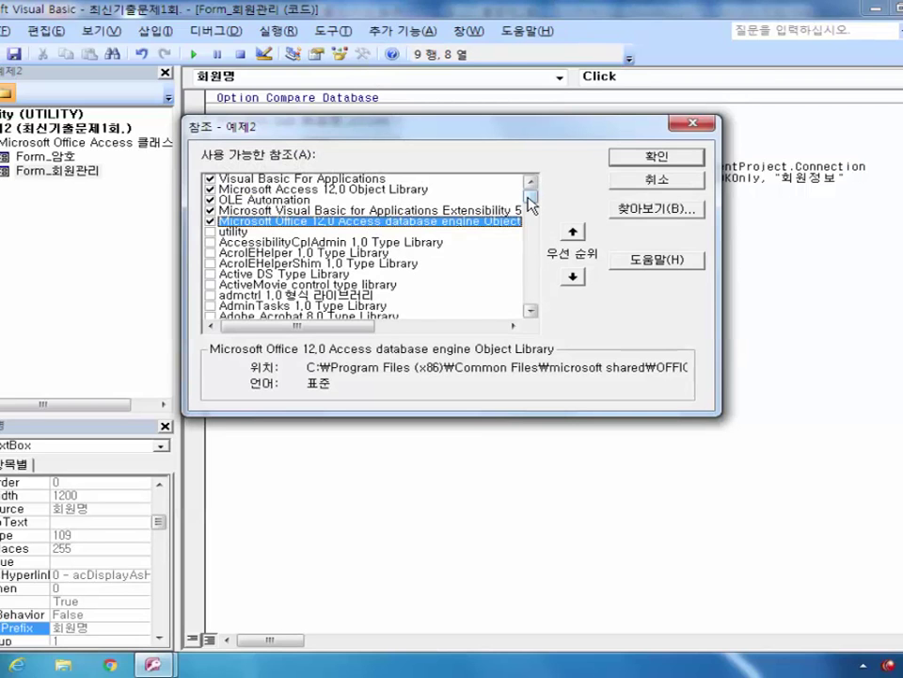
pyautogui.moveTo(532, 203); pyautogui.dragTo(532, 247)
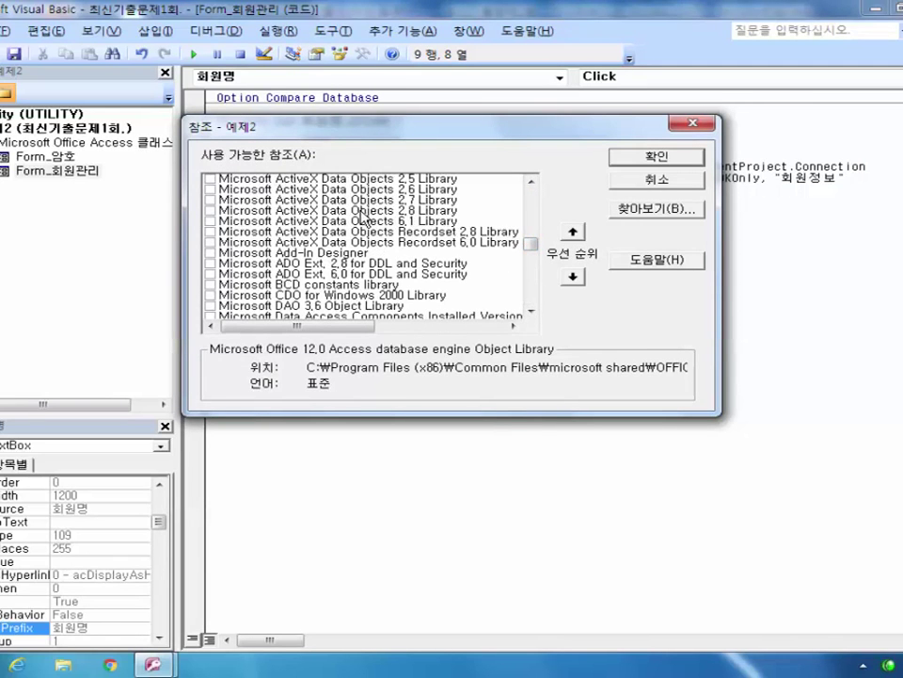
pyautogui.click(533, 181)
pyautogui.click(533, 181)
pyautogui.click(533, 181)
pyautogui.click(532, 181)
pyautogui.click(532, 181)
pyautogui.click(533, 181)
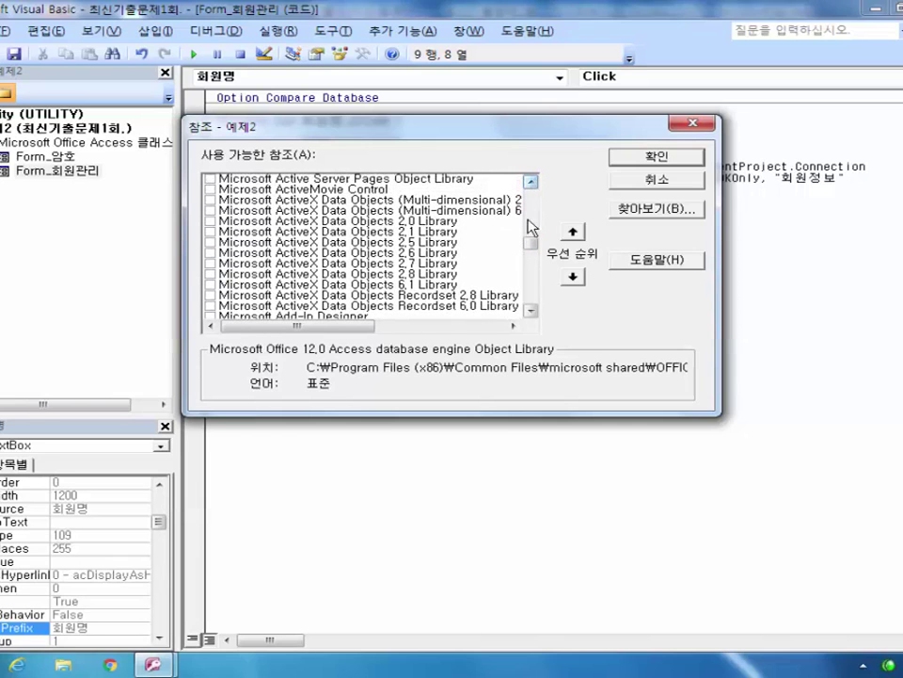
pyautogui.moveTo(533, 244); pyautogui.dragTo(531, 263)
pyautogui.click(694, 124)
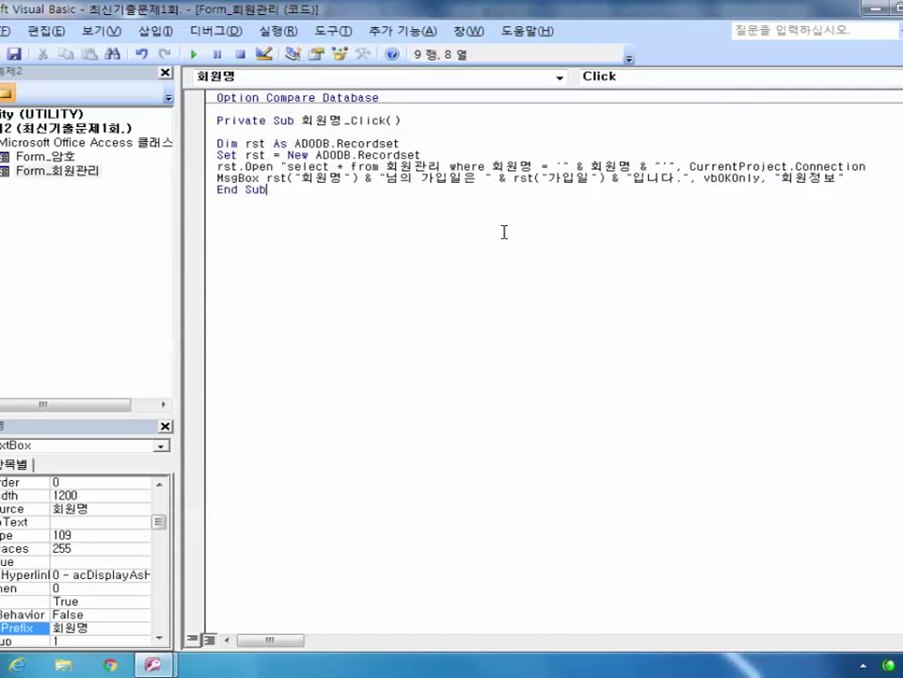
# Step: Return to Access, close the 회원관리 form design and save the changes
pyautogui.hotkey('alt', 'F11')
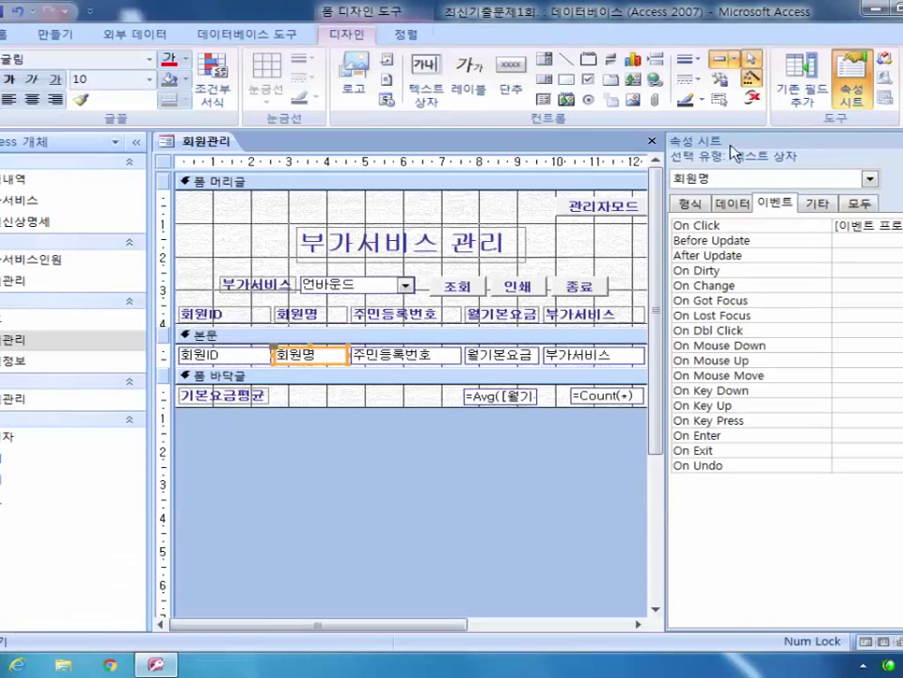
pyautogui.click(652, 141)
pyautogui.click(363, 378)
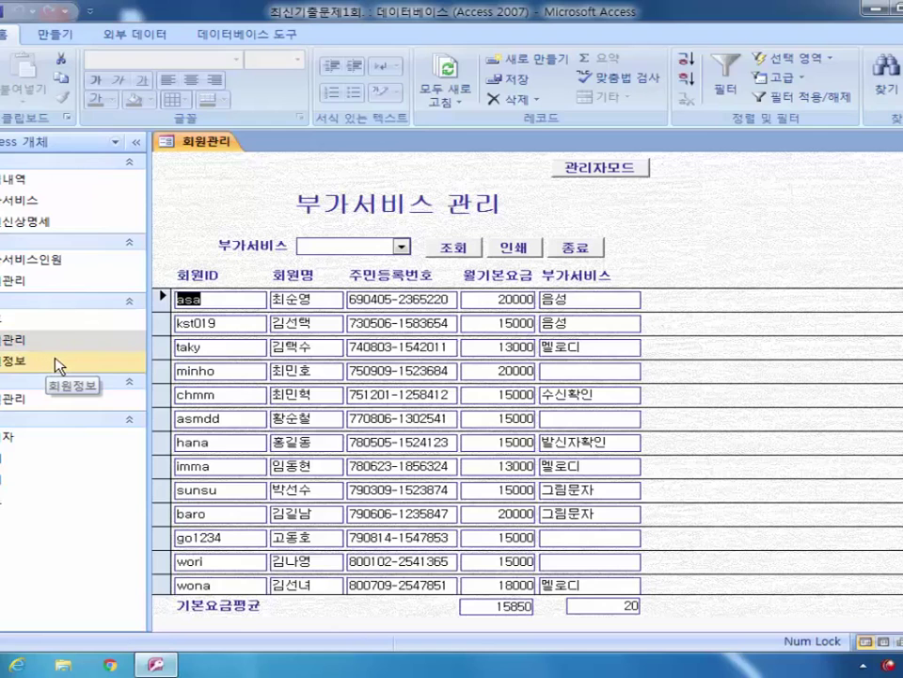
# Step: Click a member name in the form, dismiss the compile error, and reset the code
pyautogui.click(306, 371)
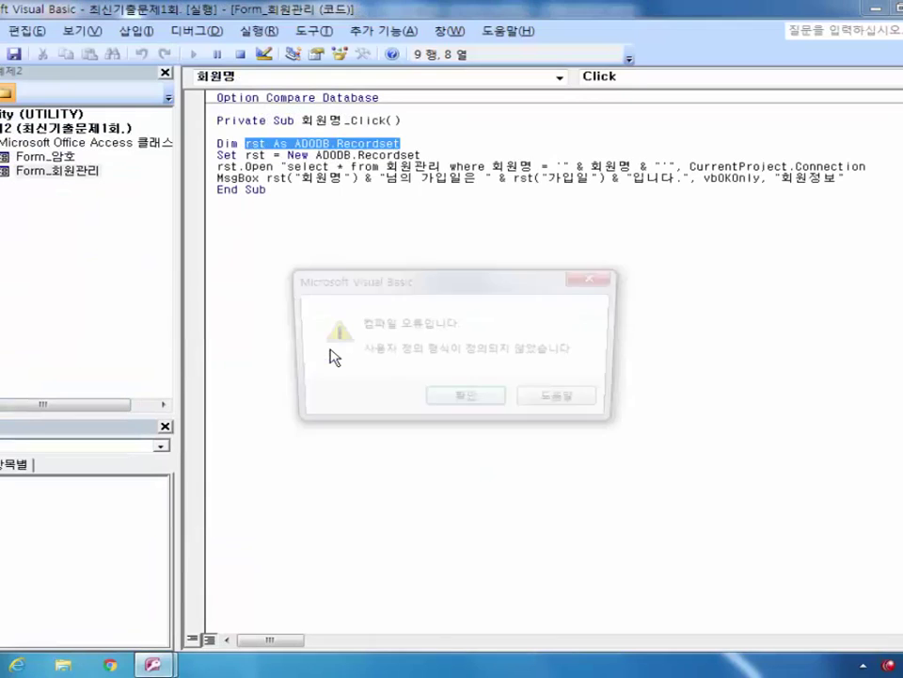
pyautogui.click(476, 405)
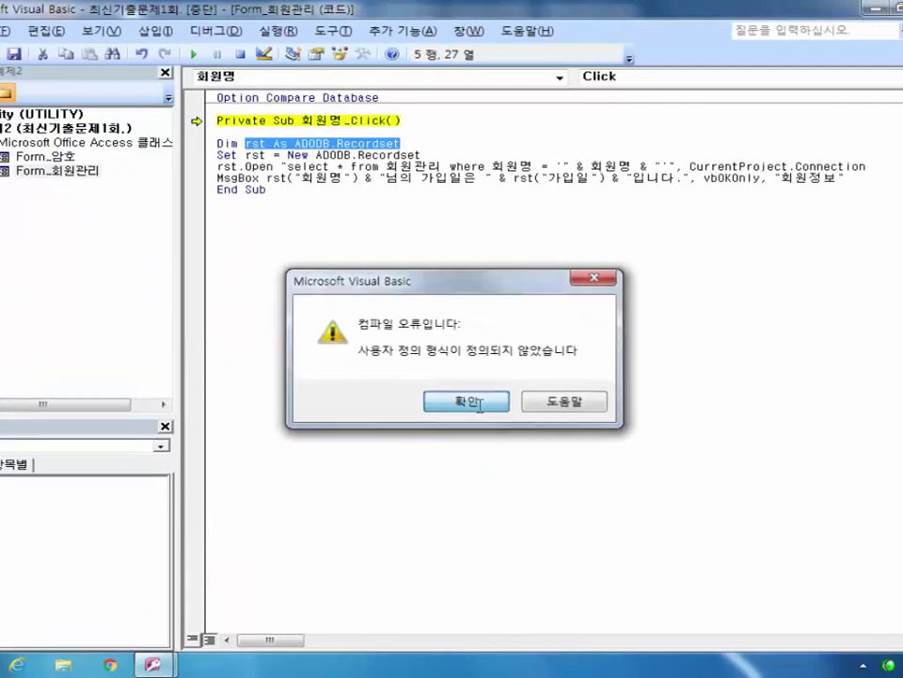
pyautogui.click(429, 167)
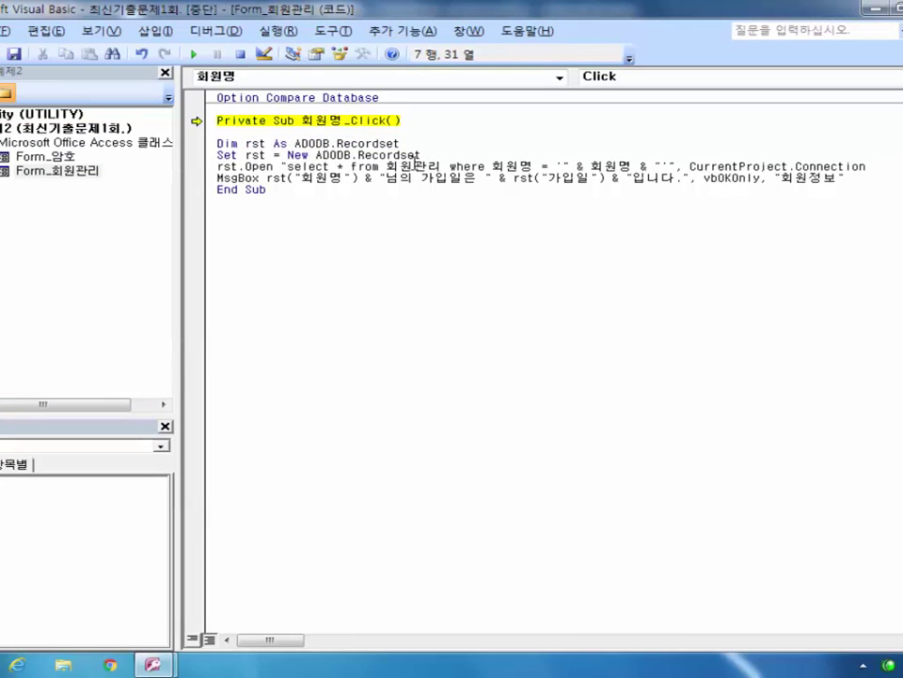
pyautogui.click(241, 55)
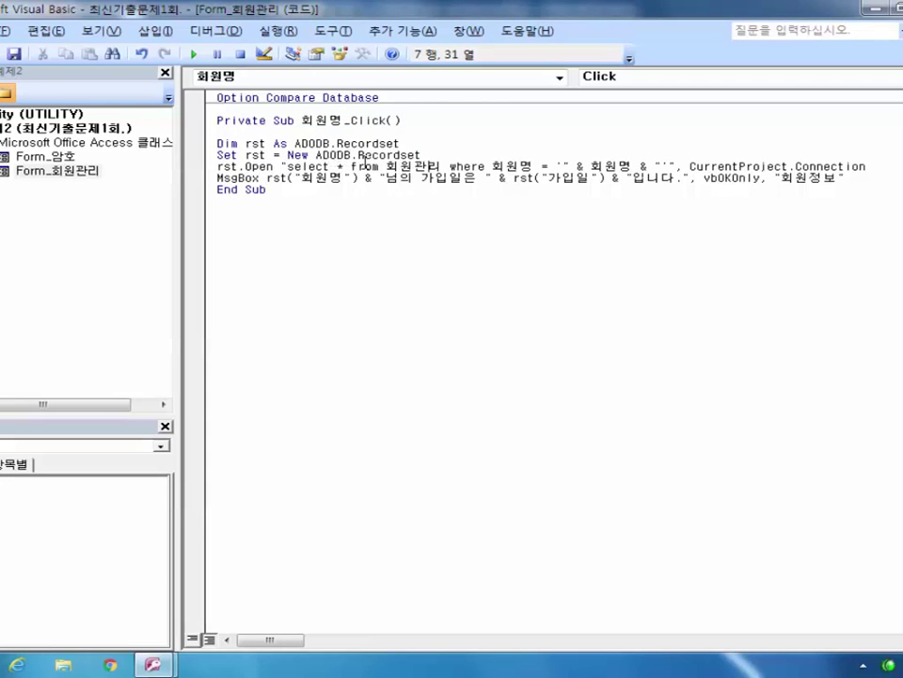
# Step: Add a project reference to Microsoft ActiveX Data Objects 6.1 Library, leaving Recordset 2.8 unchecked
pyautogui.click(333, 30)
pyautogui.click(325, 52)
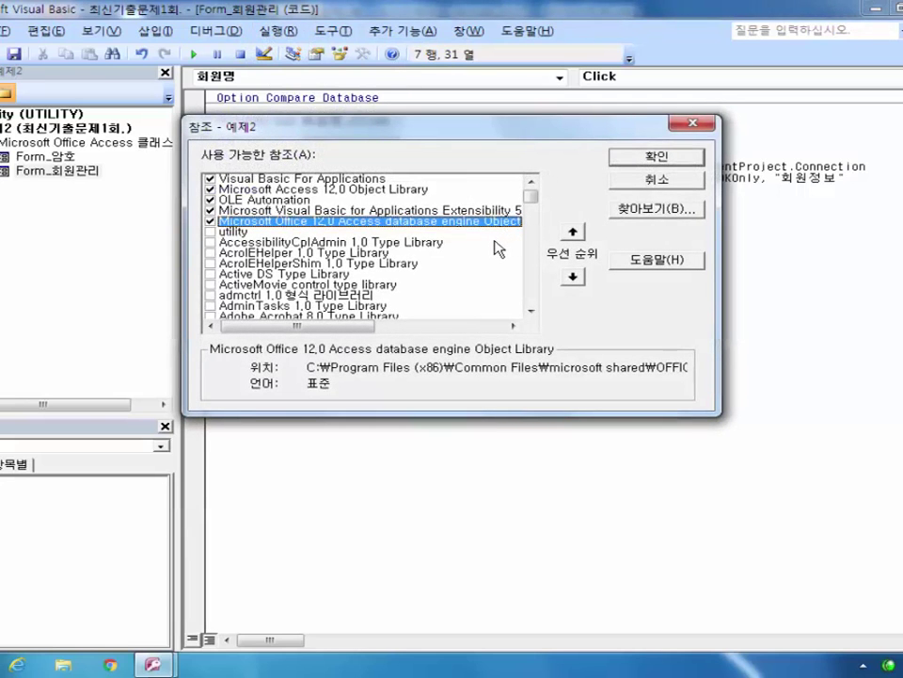
pyautogui.moveTo(532, 196); pyautogui.dragTo(535, 247)
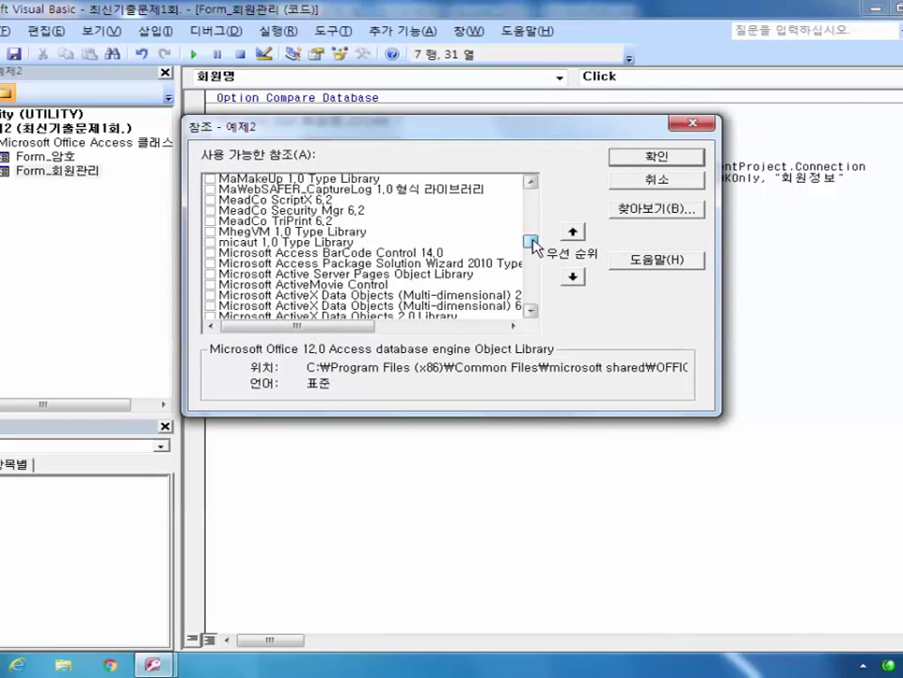
pyautogui.click(531, 311)
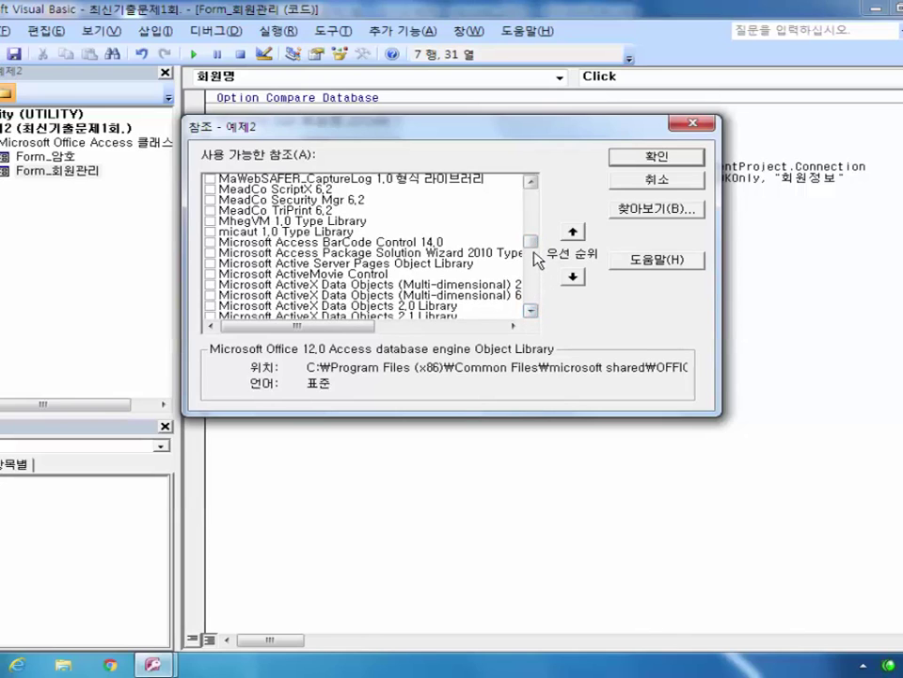
pyautogui.click(533, 312)
pyautogui.click(532, 312)
pyautogui.click(532, 311)
pyautogui.click(532, 311)
pyautogui.click(533, 311)
pyautogui.click(532, 312)
pyautogui.click(533, 311)
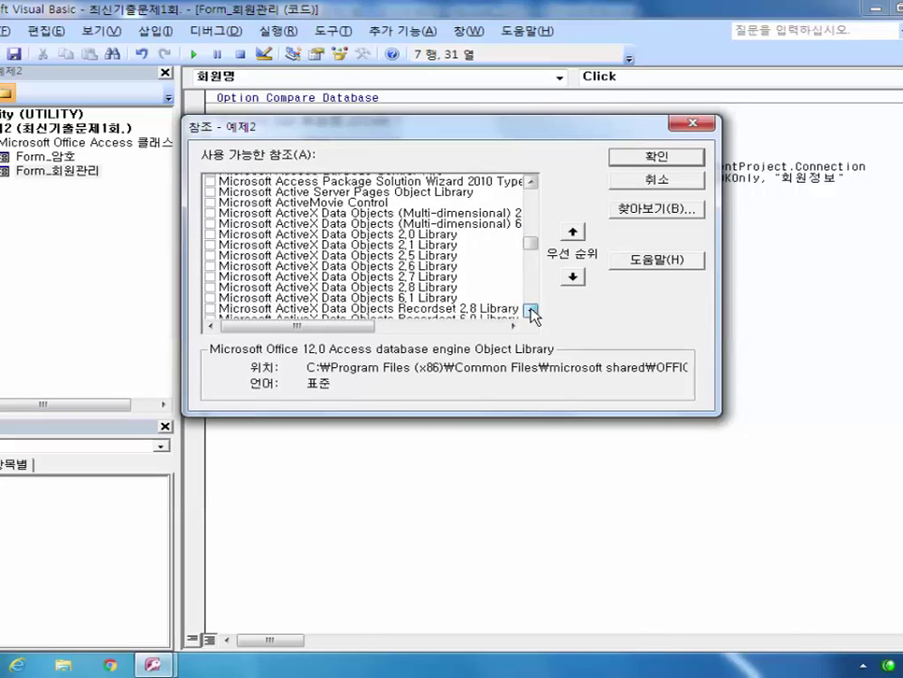
pyautogui.click(533, 312)
pyautogui.click(533, 312)
pyautogui.click(211, 285)
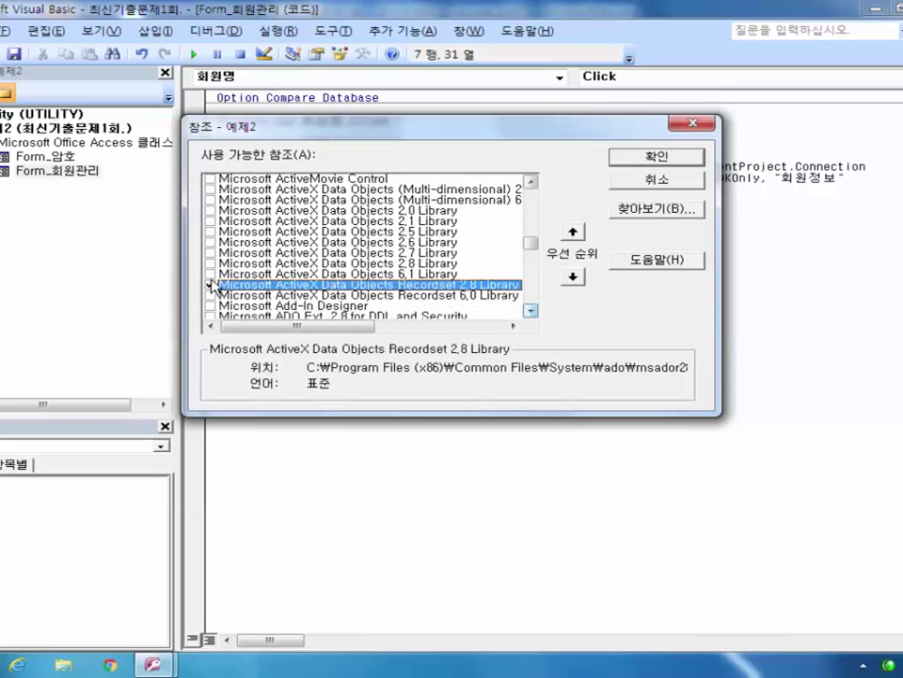
pyautogui.click(210, 273)
pyautogui.click(209, 285)
pyautogui.click(677, 157)
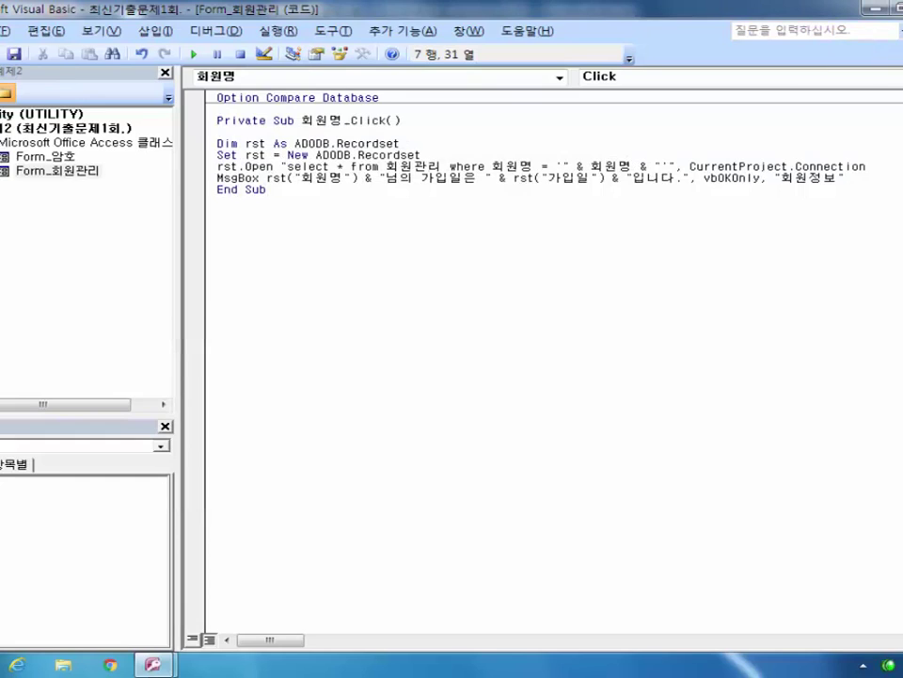
# Step: Test by clicking the first member's name to see the 2003-03-01 join date, then close 회원관리
pyautogui.hotkey('alt', 'F11')
pyautogui.click(322, 302)
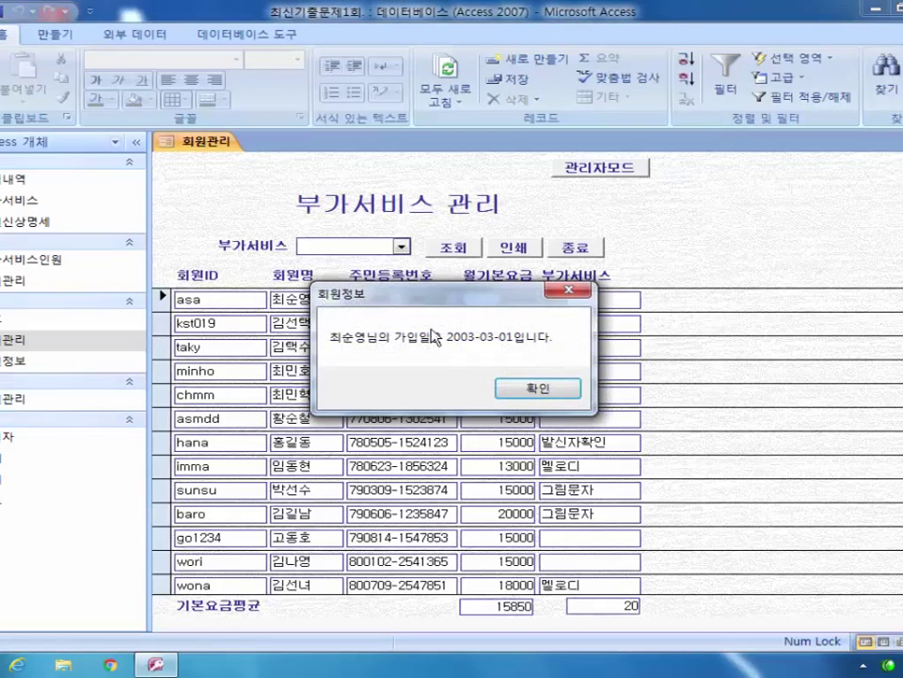
pyautogui.click(576, 292)
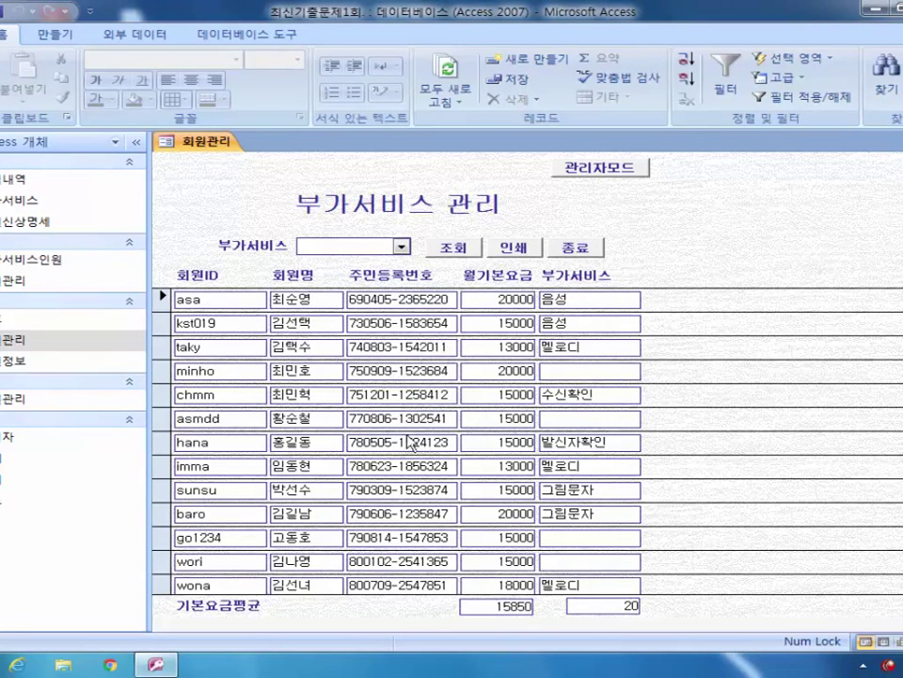
pyautogui.click(575, 246)
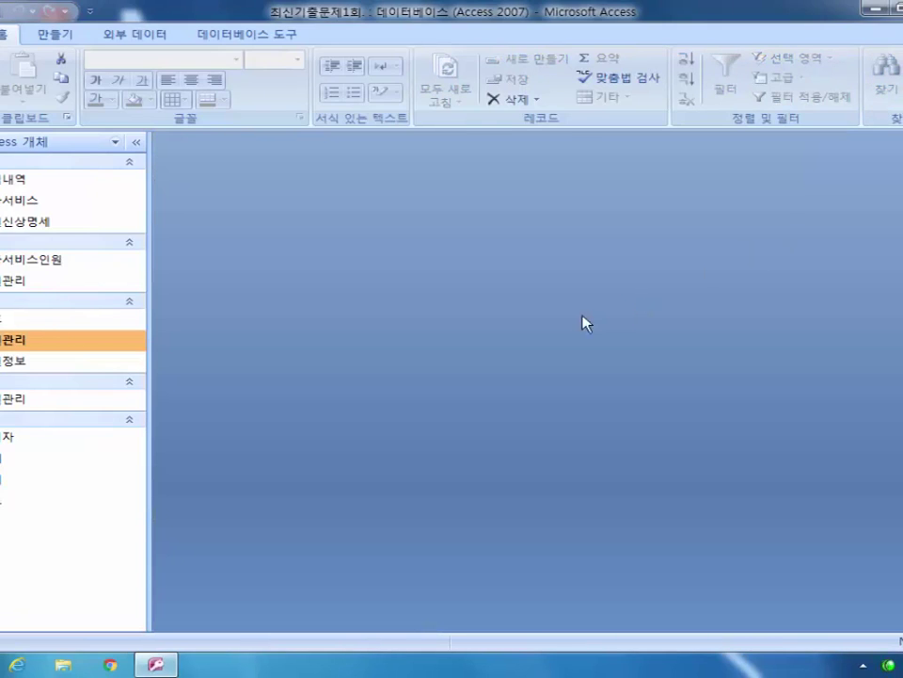